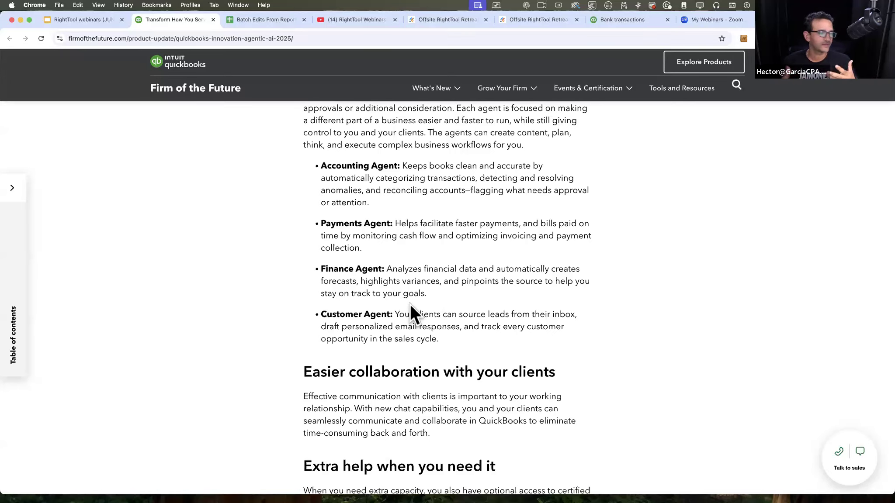
Step: Highlight the Accounting Agent and Payments Agent descriptions in the article's list of AI agents
drag(372, 204, 308, 139)
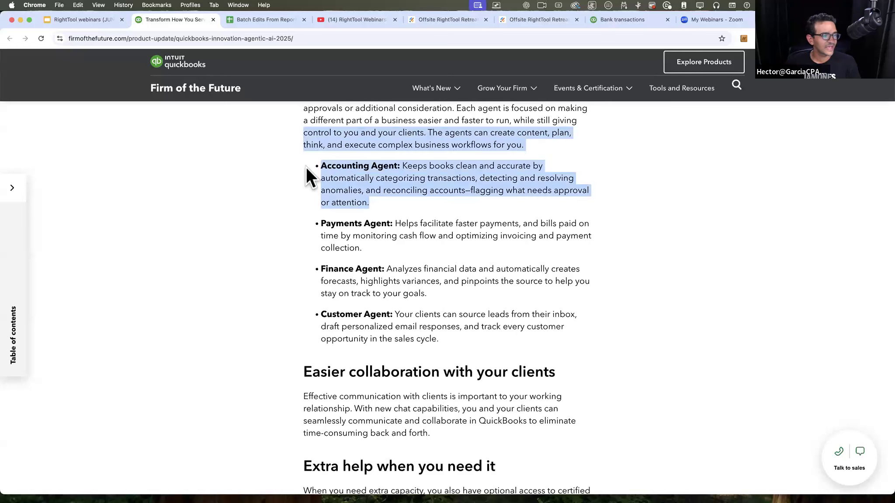
click(377, 200)
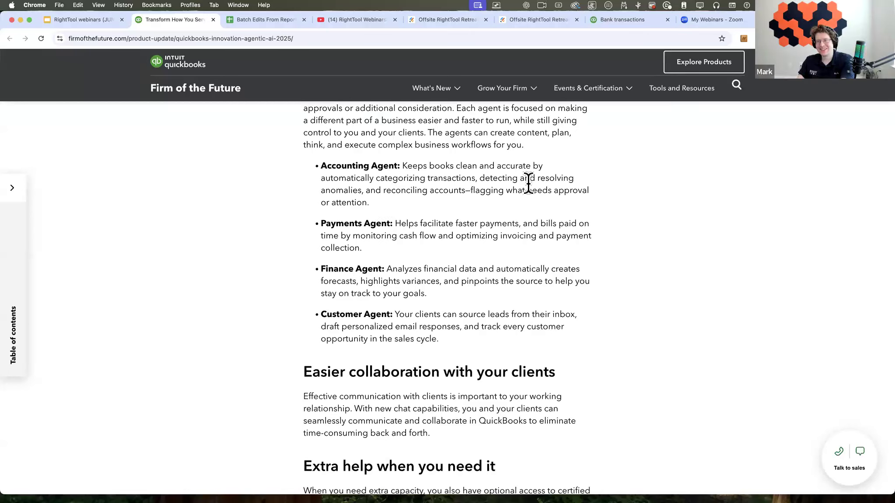
drag(480, 179, 363, 191)
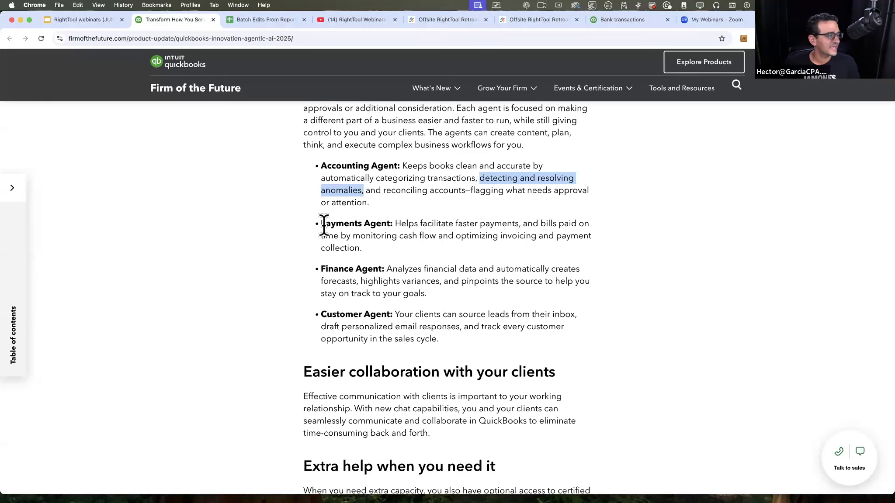
drag(313, 222, 494, 250)
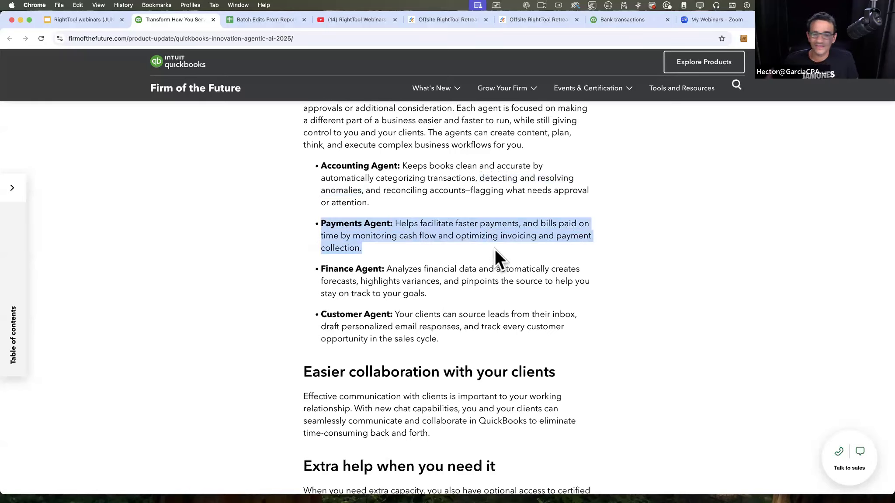
click(495, 249)
drag(336, 224, 563, 223)
click(363, 257)
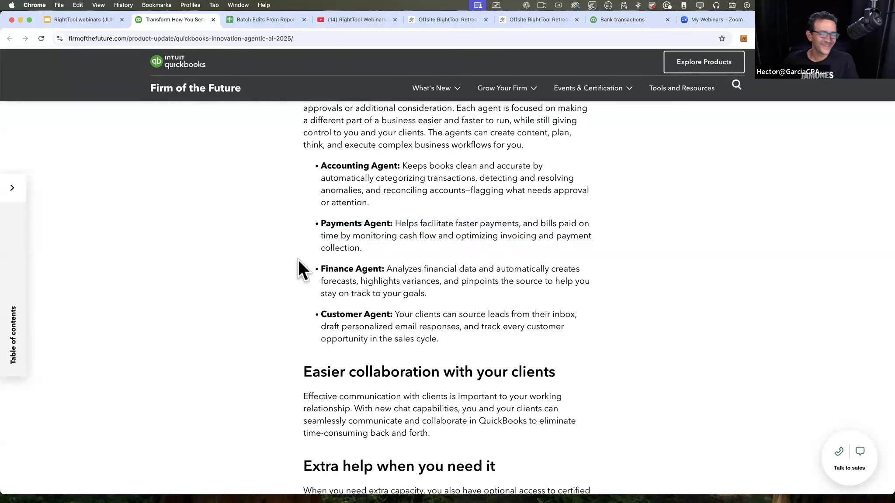
Step: Highlight the Finance Agent and Customer Agent descriptions in the article, and clear the selection
drag(320, 266, 456, 294)
click(331, 256)
drag(315, 268, 483, 289)
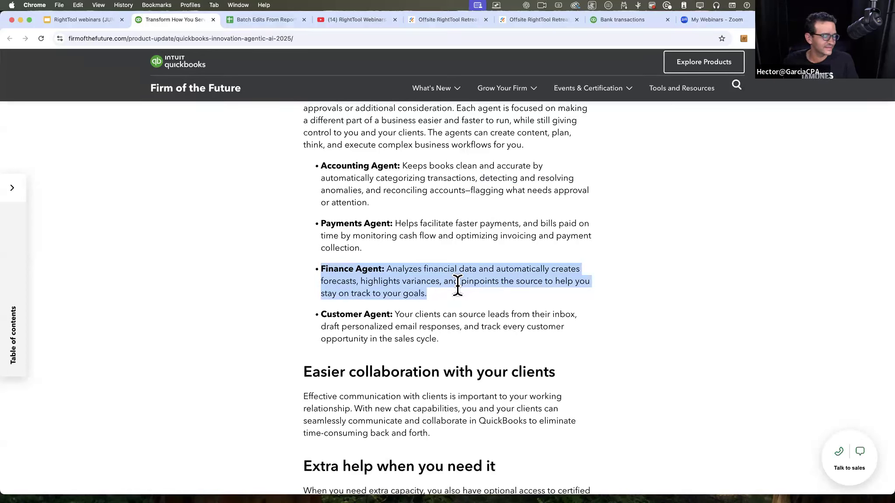
drag(317, 310, 500, 338)
click(395, 314)
drag(364, 314, 489, 333)
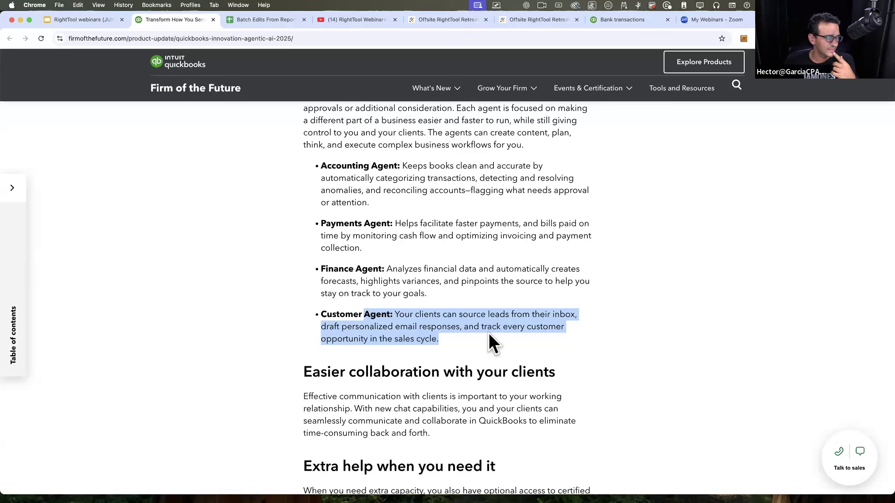
click(488, 333)
Step: Examine the rest of the article, through the client work section and the QuickBooks Online plan features
scroll(399, 242, down, 10)
scroll(399, 243, down, 20)
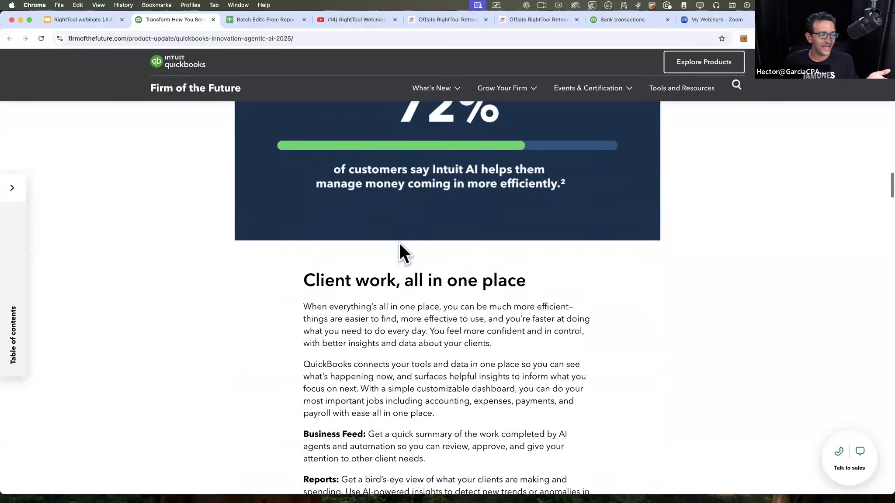
scroll(400, 244, down, 20)
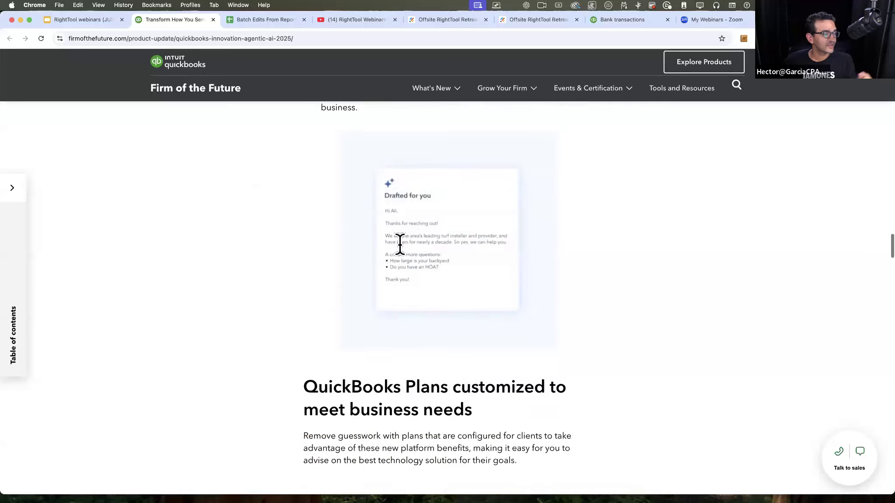
scroll(400, 242, down, 8)
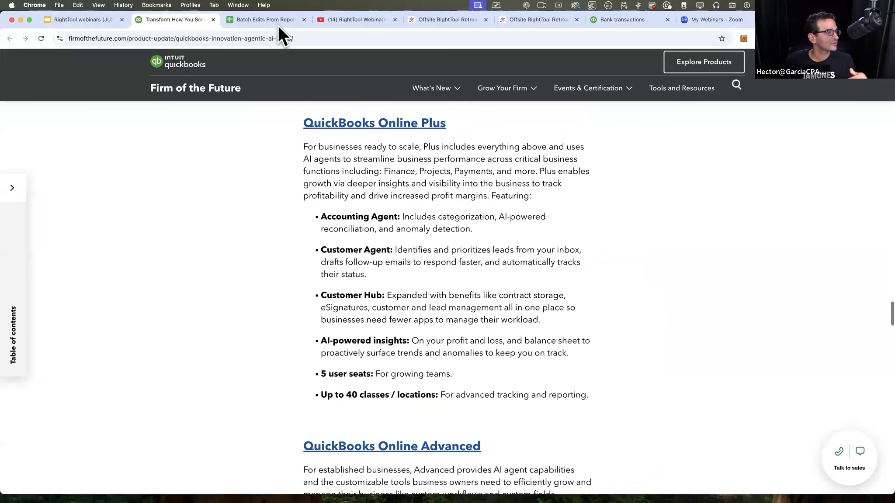
Step: Open the Webinar registration link from the presentation slide and highlight the event's date and time
click(76, 19)
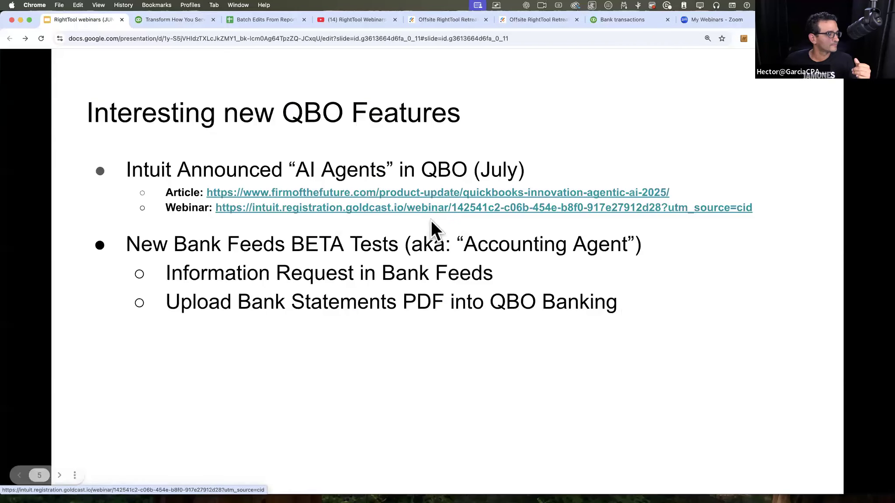
click(304, 209)
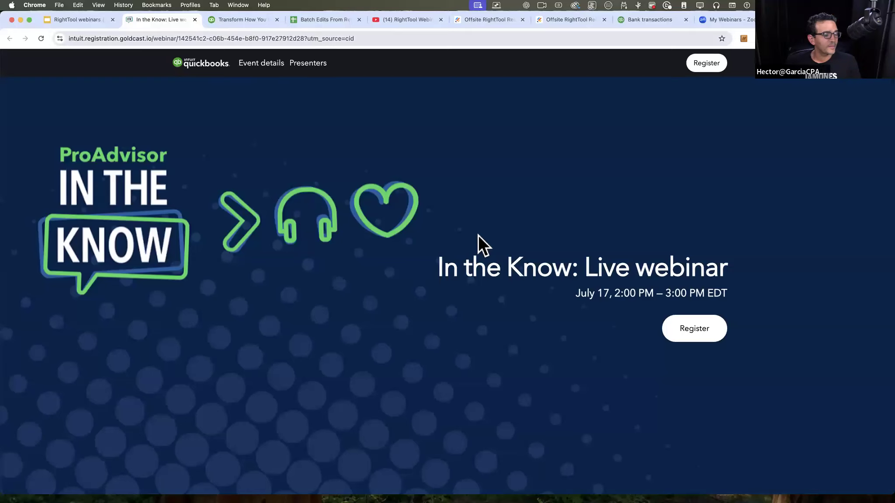
scroll(478, 243, down, 3)
drag(575, 231, 746, 238)
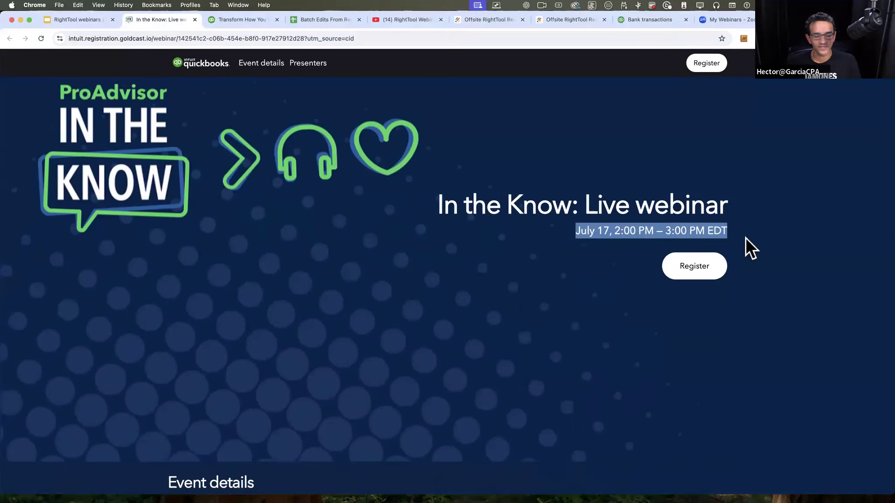
click(575, 235)
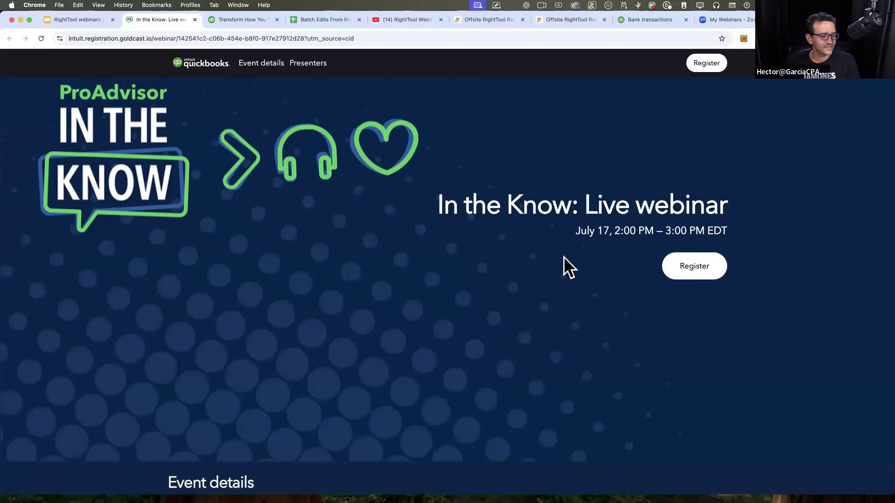
scroll(563, 257, down, 3)
scroll(563, 257, up, 5)
triple_click(763, 300)
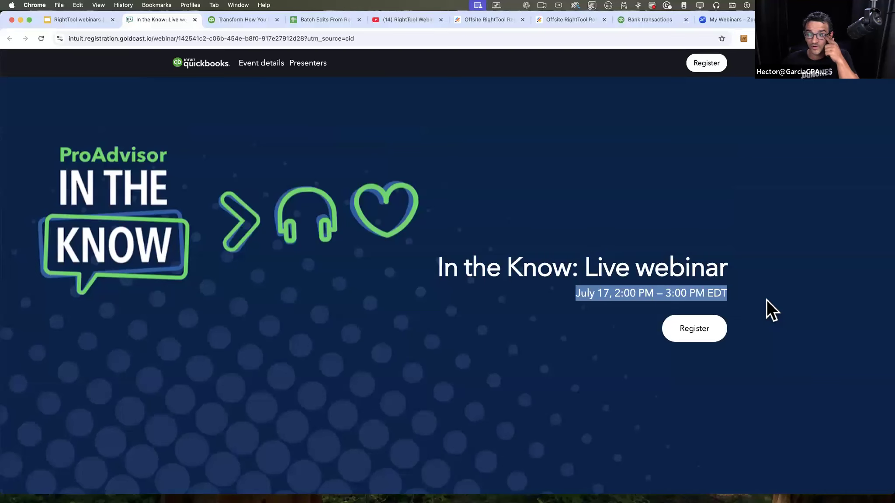
click(600, 297)
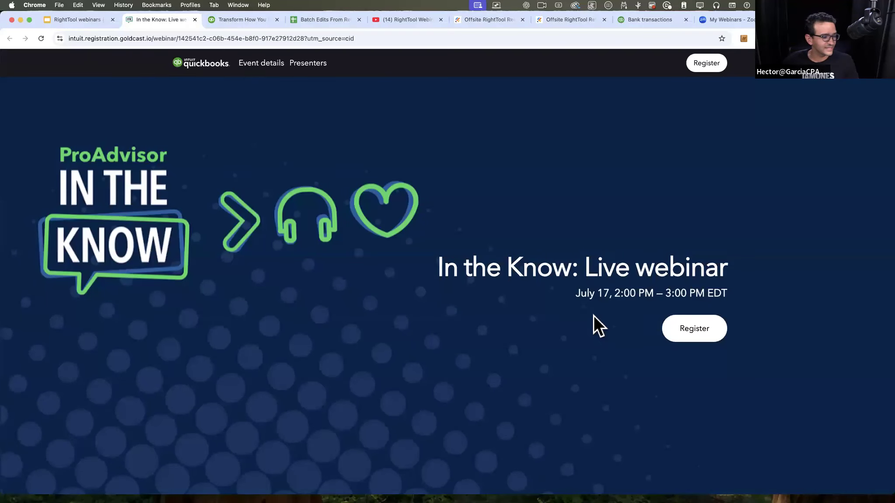
Step: Examine the webinar's learning objectives and presenters, enlarging the page to 110% and highlighting the words Accounting Agent
scroll(593, 315, down, 5)
scroll(593, 316, down, 5)
scroll(593, 316, up, 3)
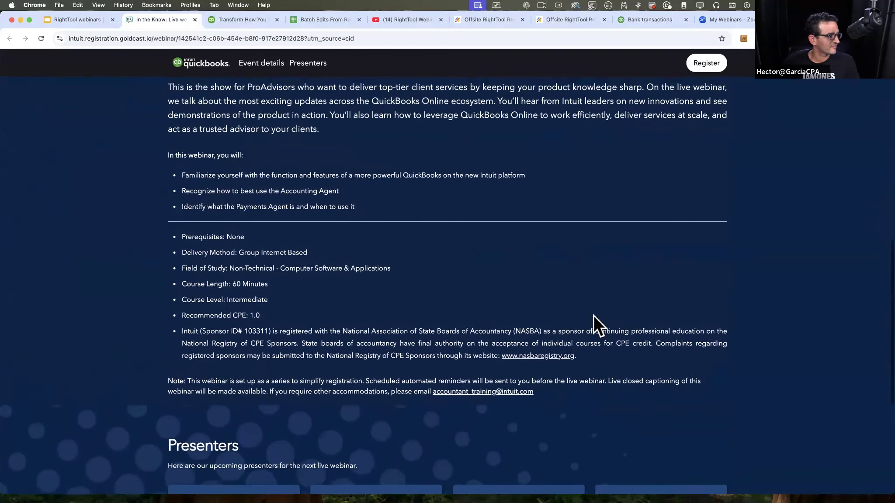
key(super+equal)
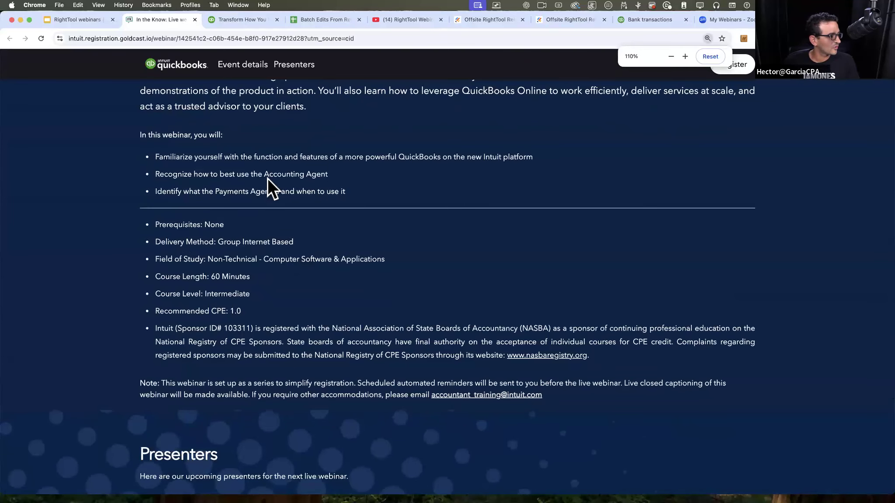
drag(327, 175, 264, 175)
scroll(360, 295, down, 5)
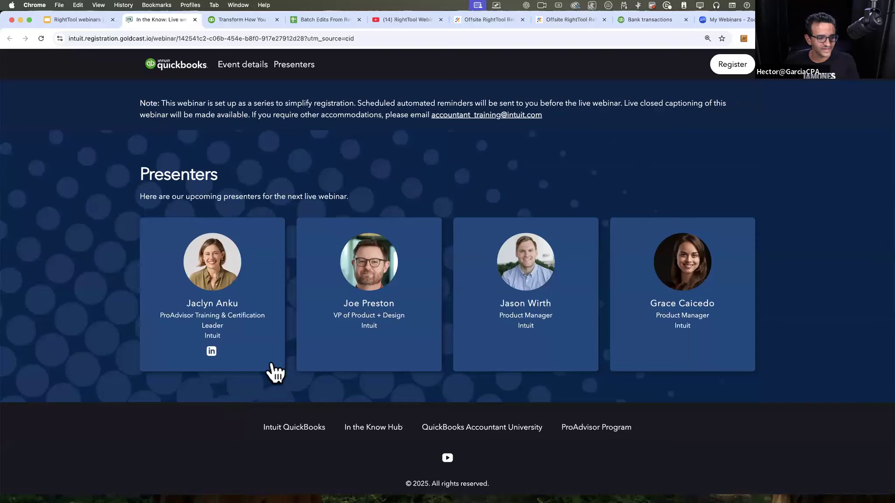
scroll(274, 363, up, 5)
scroll(273, 350, up, 5)
Step: Return to the "Interesting new QBO Features" slide and exit the slideshow to the presentation editor
click(86, 19)
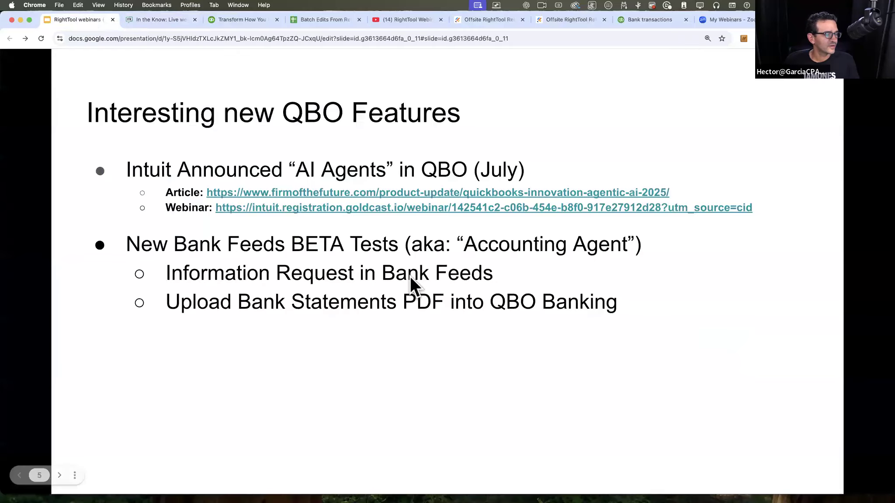
click(663, 303)
key(Left)
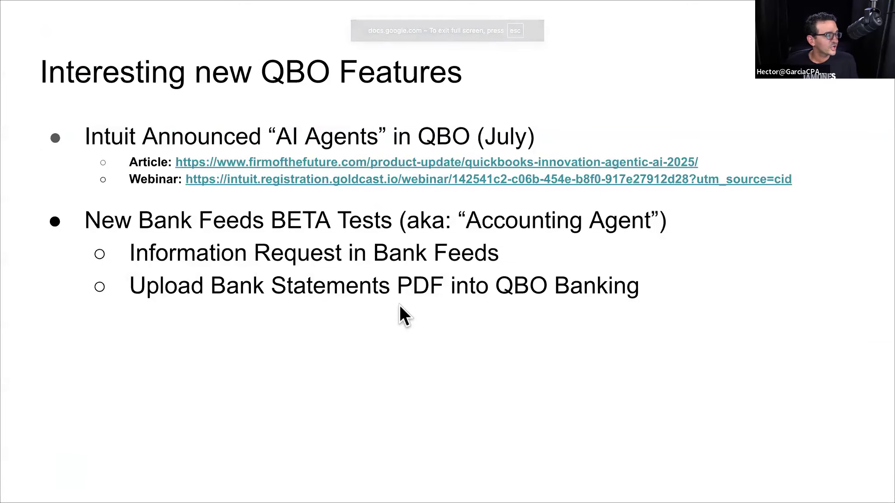
key(Escape)
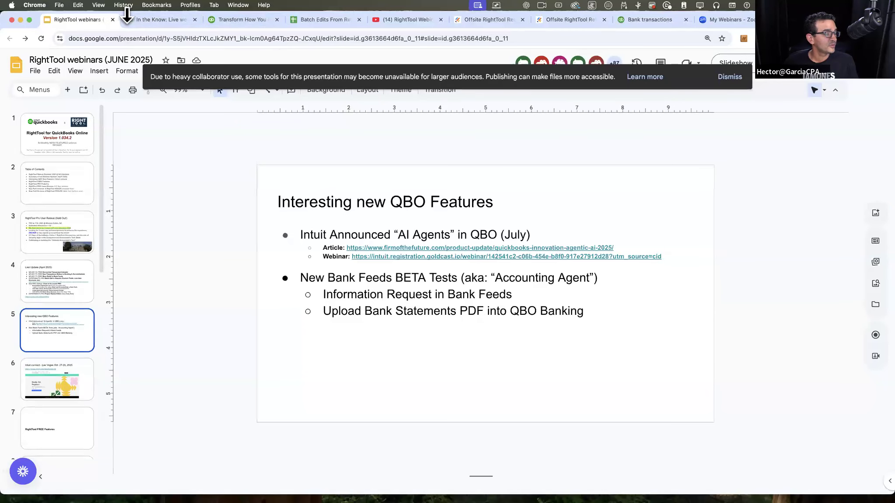
Step: Switch to the QuickBooks bank transactions page of Sample Company LLC and collapse the navigation menu
click(642, 20)
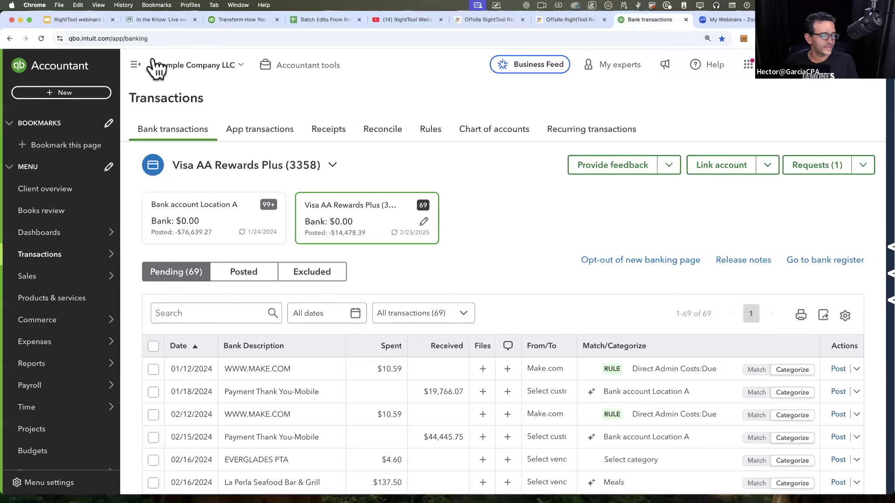
click(135, 65)
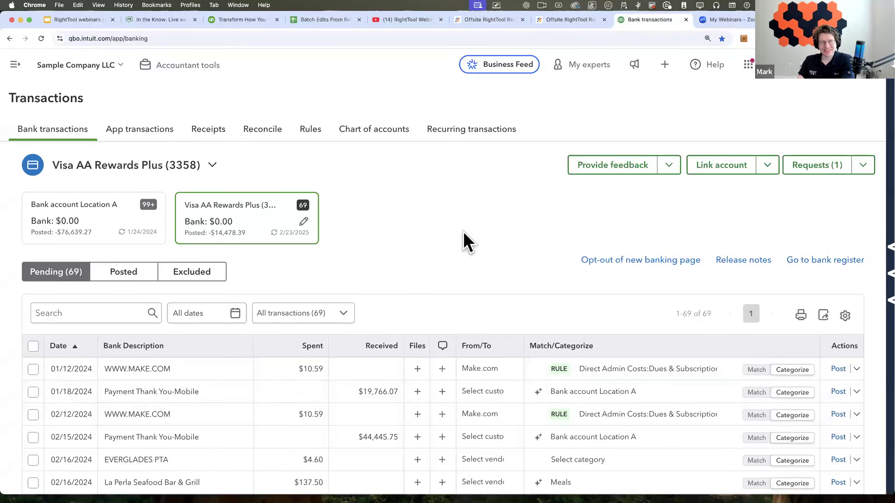
scroll(464, 235, down, 3)
scroll(464, 235, up, 2)
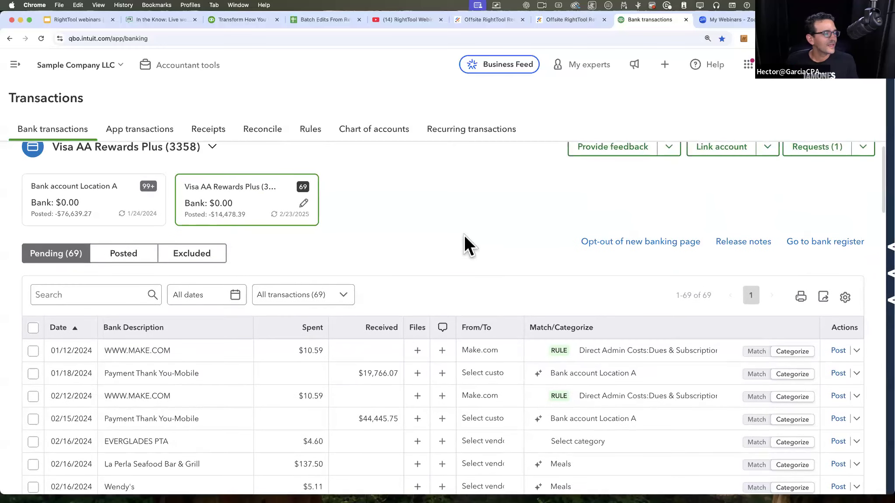
scroll(464, 235, up, 1)
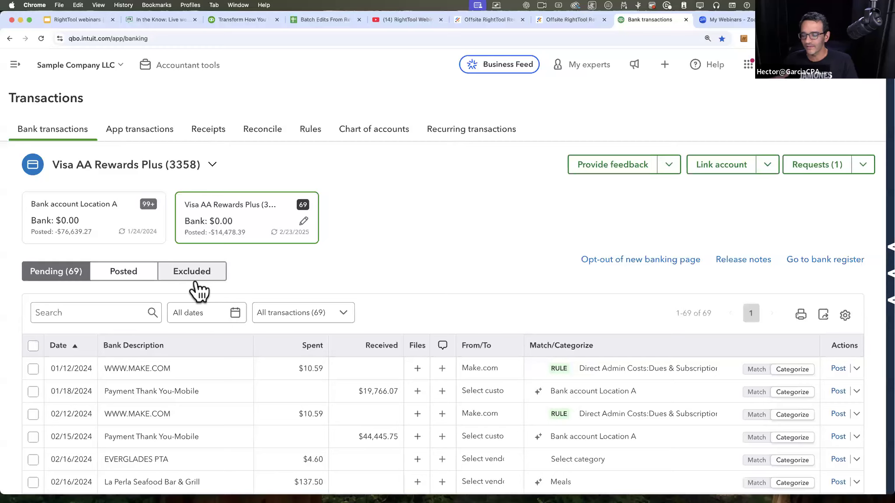
key(ctrl+Up)
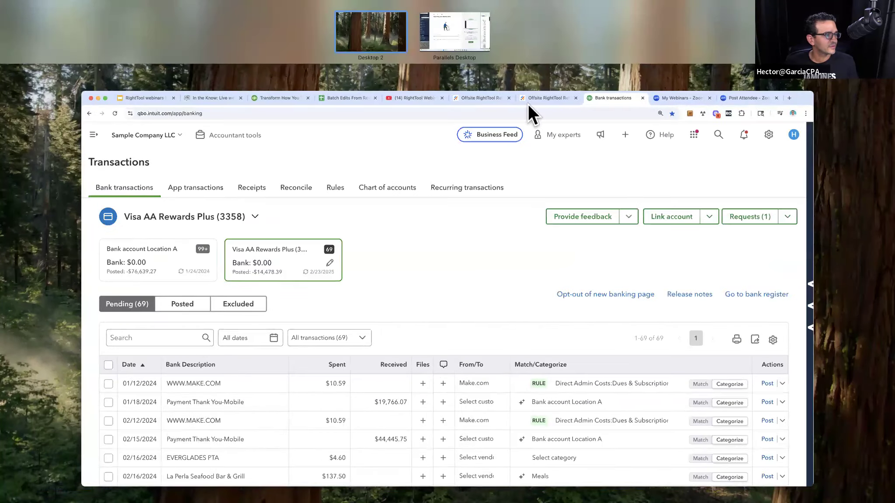
click(561, 232)
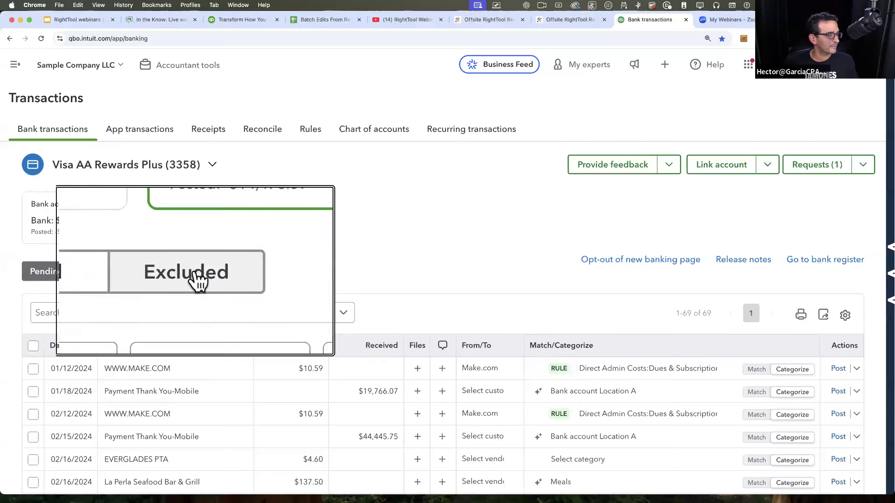
key(alt+super+8)
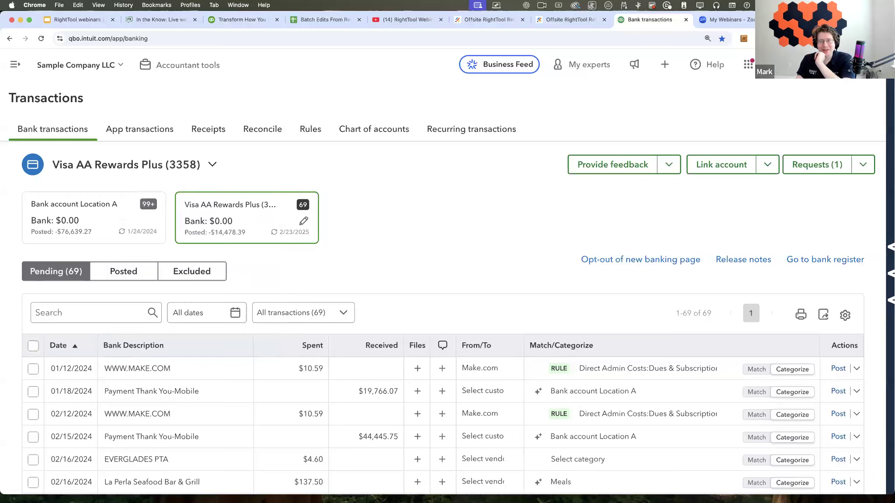
Step: Open a different Chrome profile and bring its Lights Factory Old bank transactions window over the current one
click(870, 39)
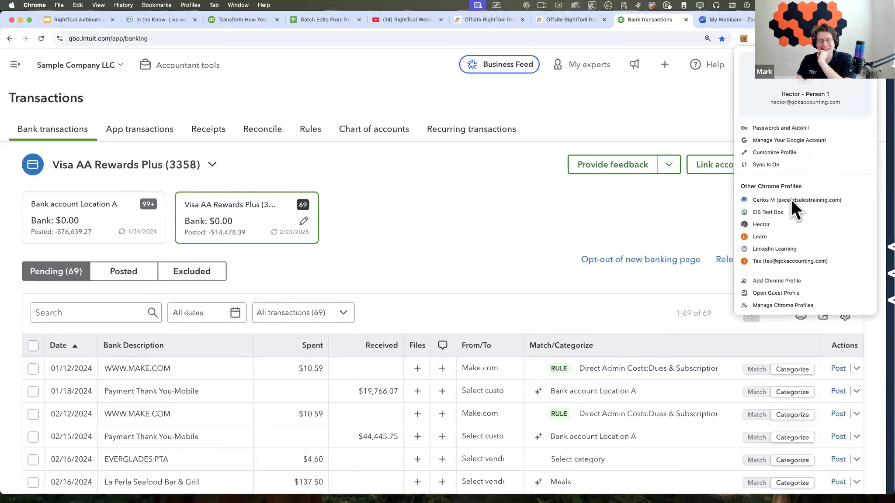
click(784, 224)
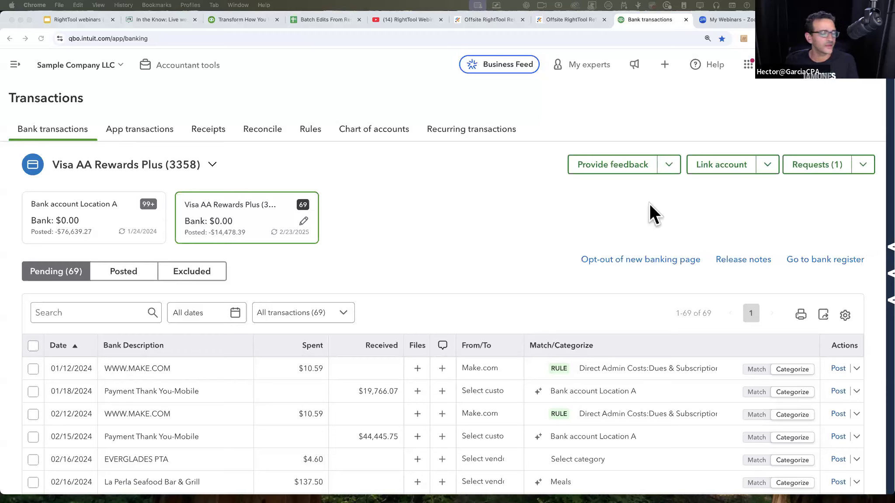
click(443, 245)
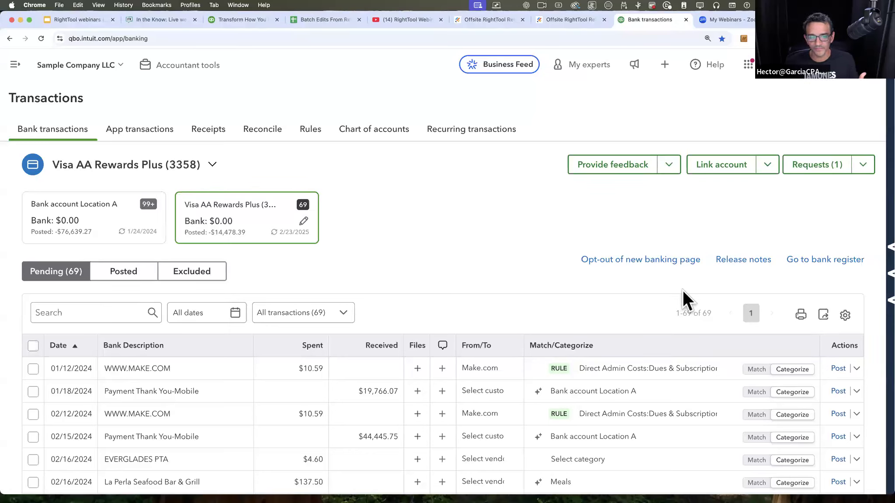
scroll(643, 262, up, 5)
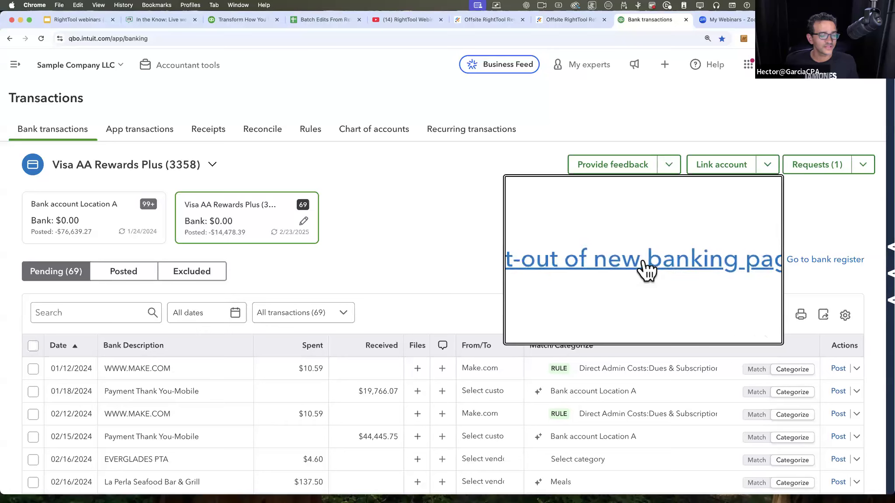
scroll(648, 263, down, 5)
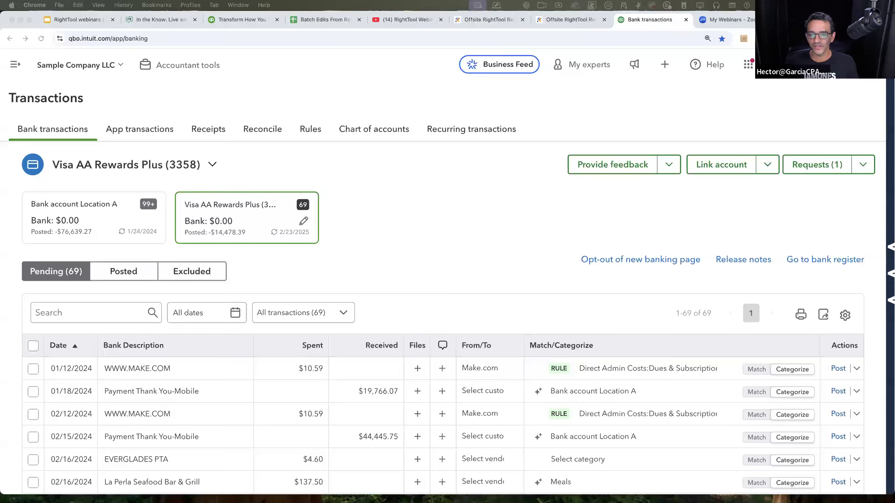
drag(894, 75, 602, 26)
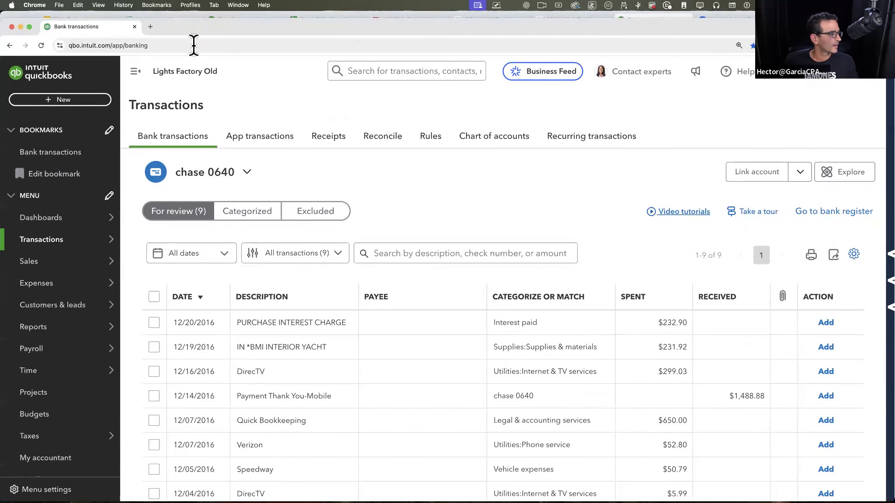
Step: Collapse the navigation menu in Lights Factory Old and move its window aside to return to the Sample Company LLC bank transactions
click(133, 72)
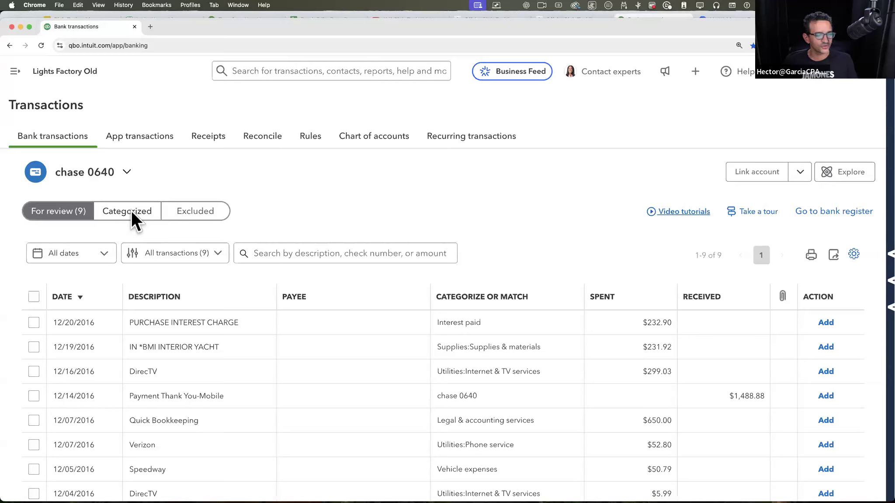
click(230, 330)
click(228, 328)
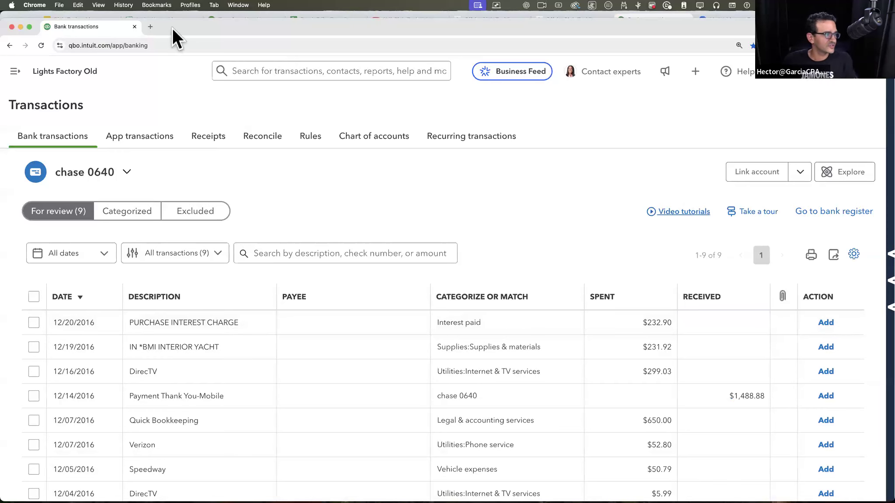
drag(172, 24, 894, 26)
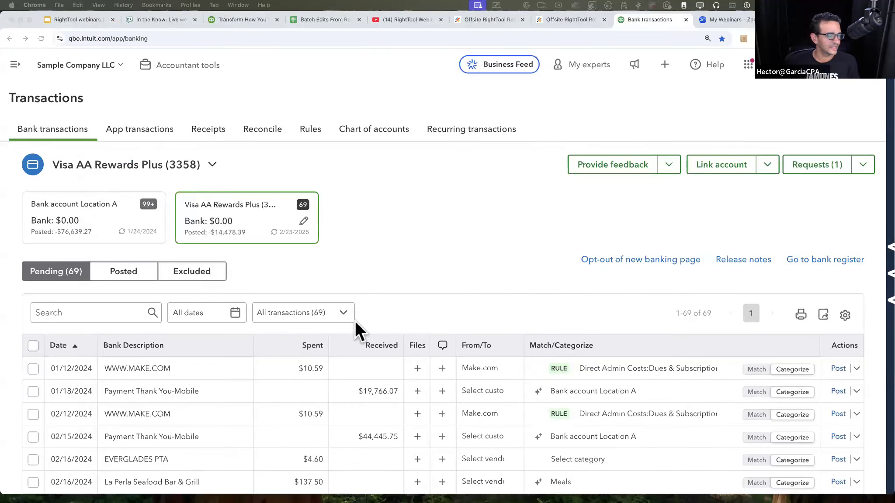
click(366, 254)
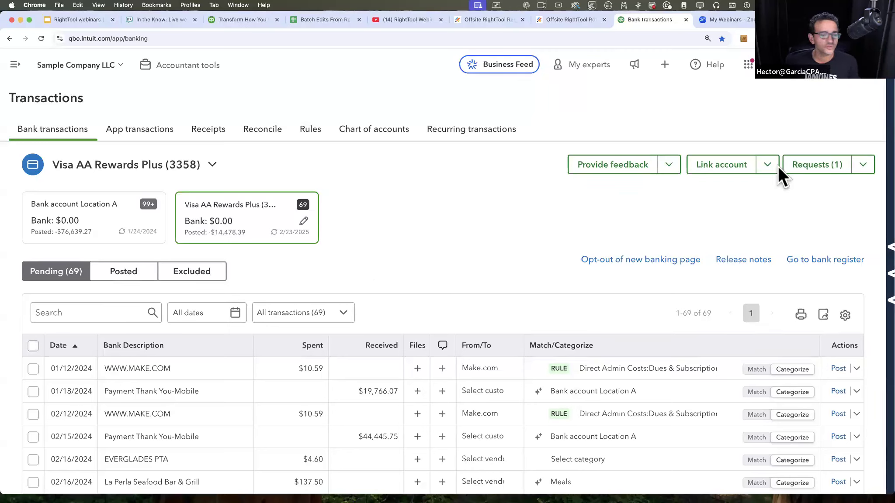
Step: Examine the Provide feedback option on the new banking page and the Feedback entry among the company settings, leaving both unused
scroll(617, 165, up, 5)
scroll(619, 172, down, 3)
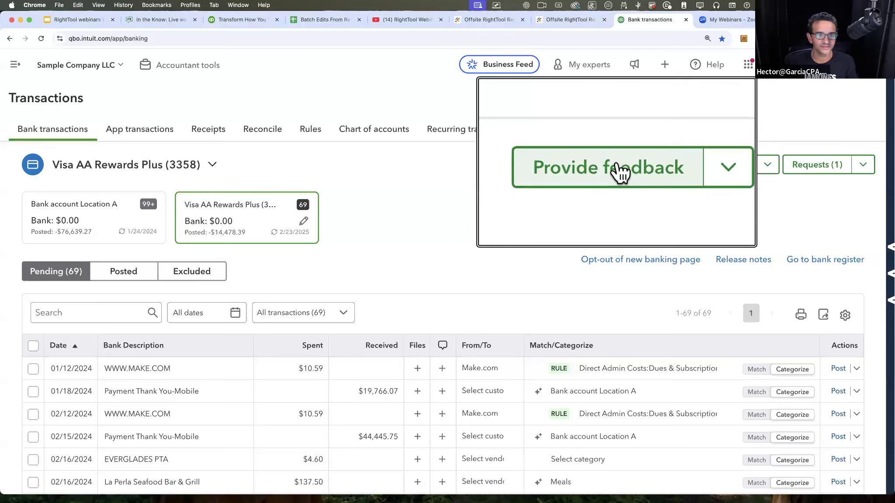
scroll(617, 166, down, 2)
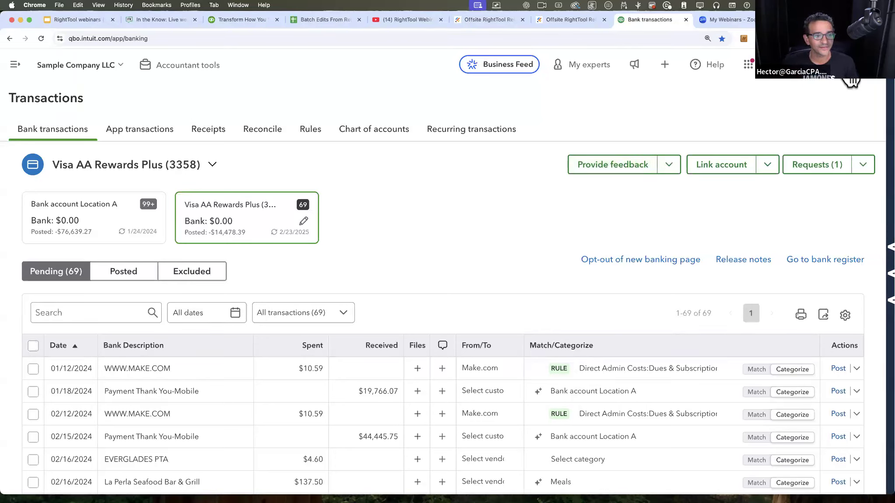
click(769, 65)
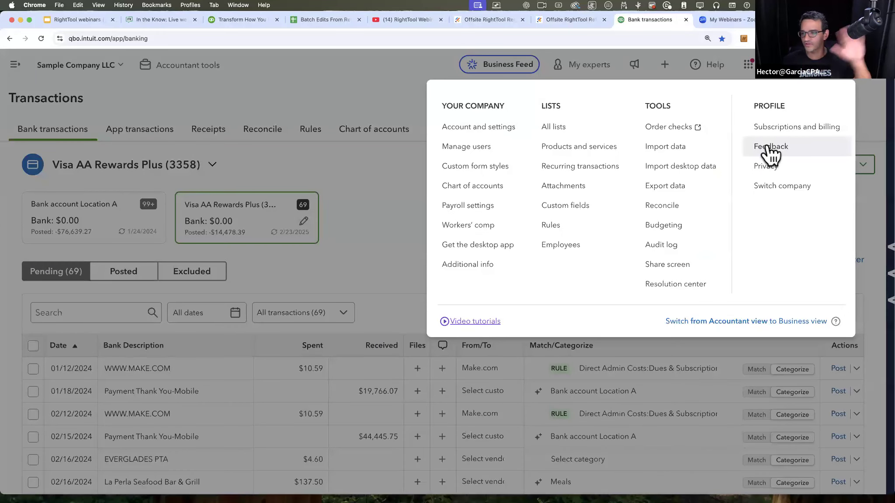
click(826, 78)
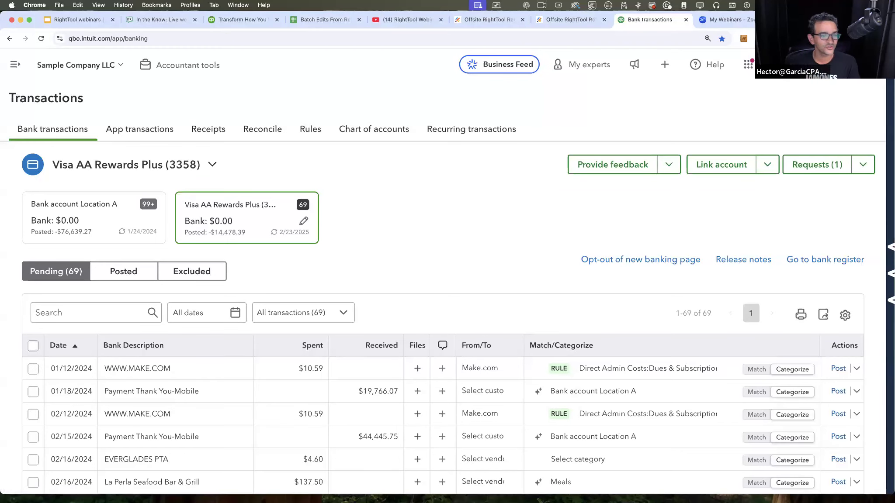
click(838, 66)
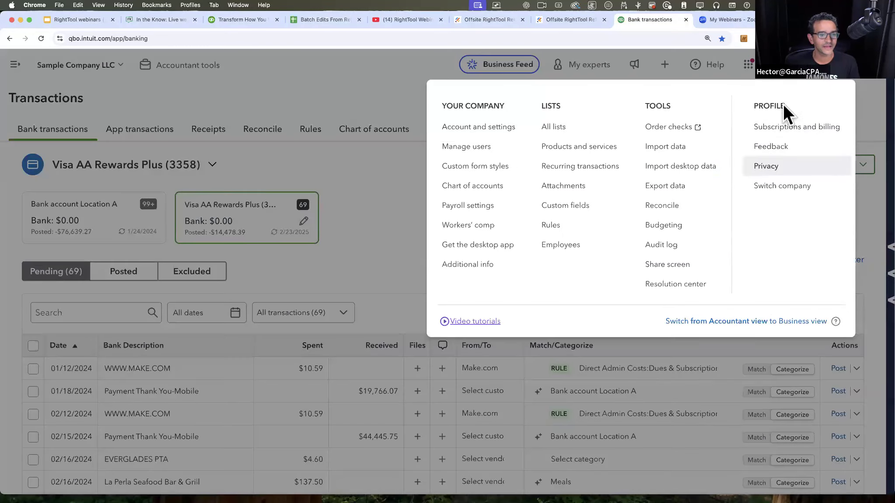
click(869, 96)
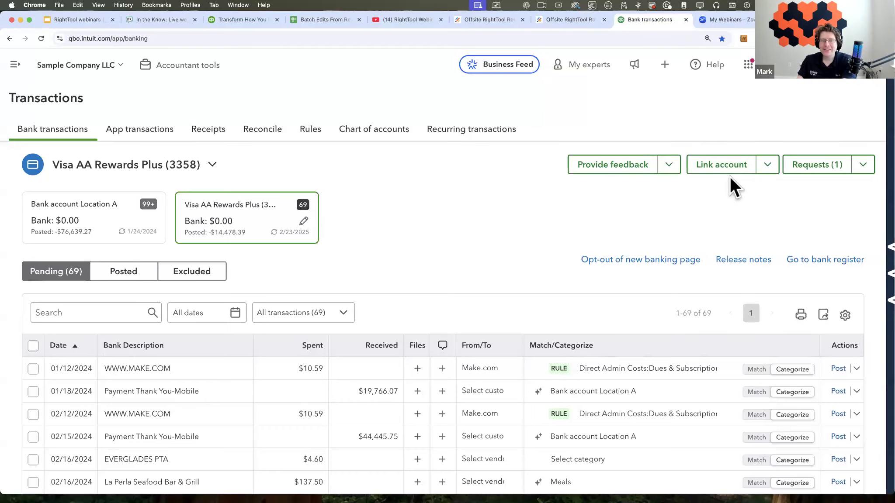
Step: Bring back the Lights Factory Old window and inspect how the expanded PURCHASE INTEREST CHARGE transaction offers Add attachment, cancelling the file selection
scroll(693, 271, down, 2)
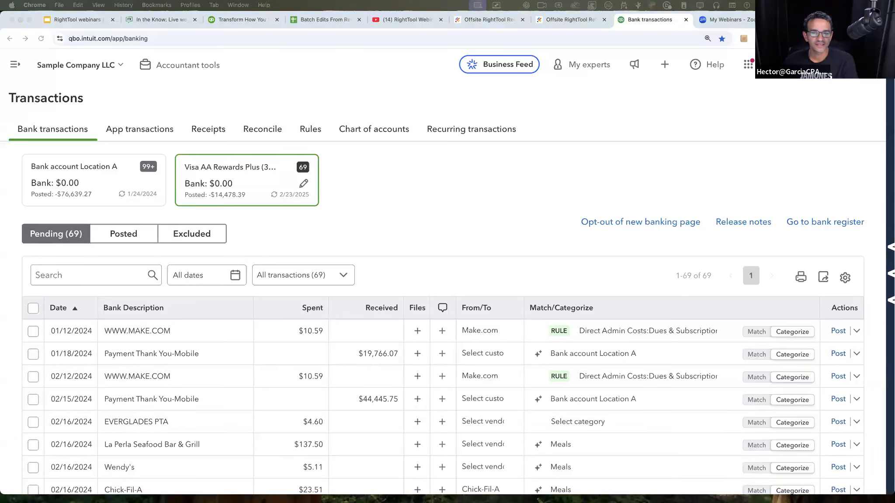
drag(421, 1, 434, 19)
click(220, 316)
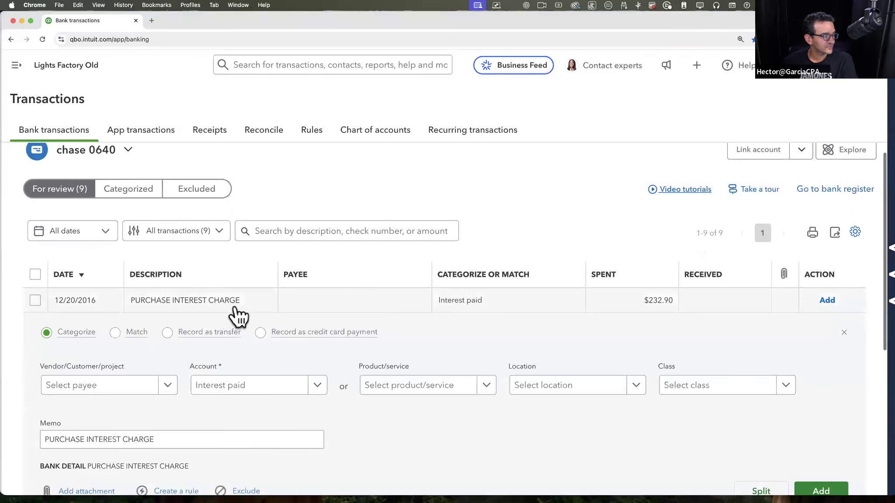
click(221, 234)
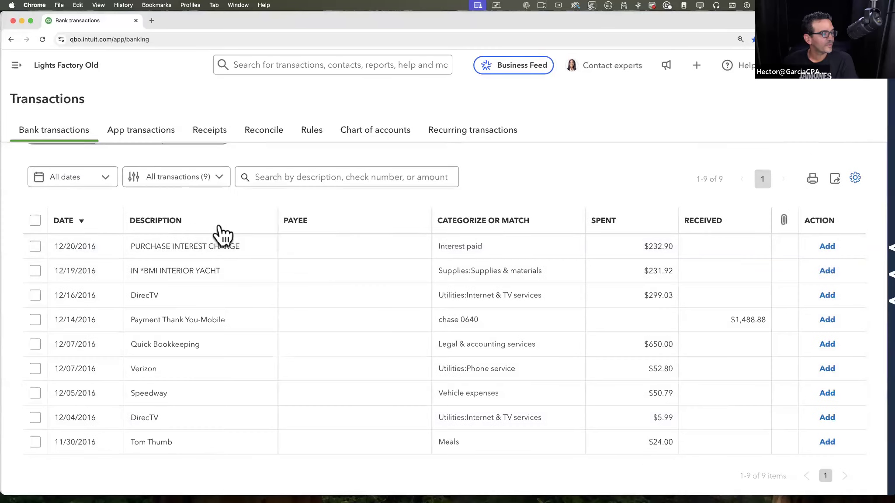
click(236, 254)
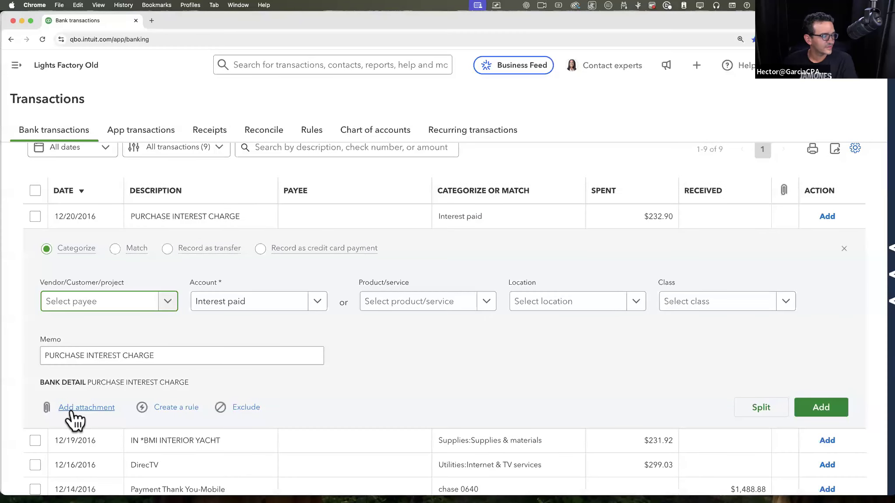
click(71, 411)
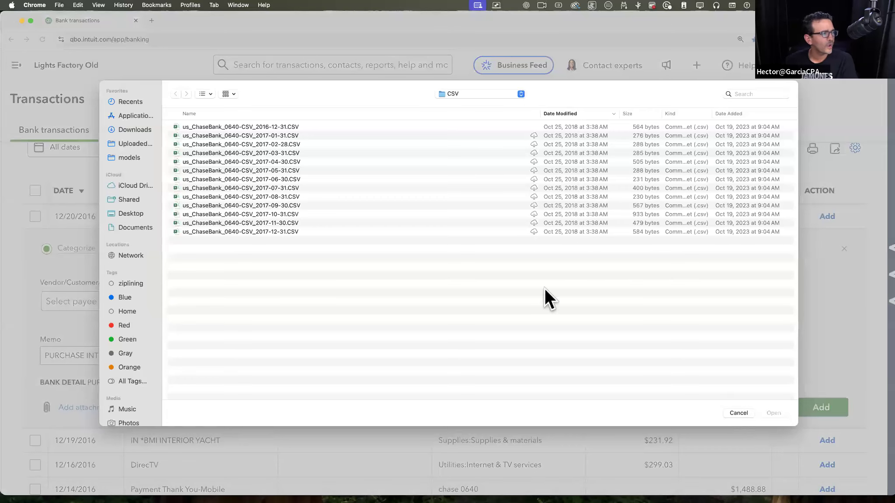
click(733, 414)
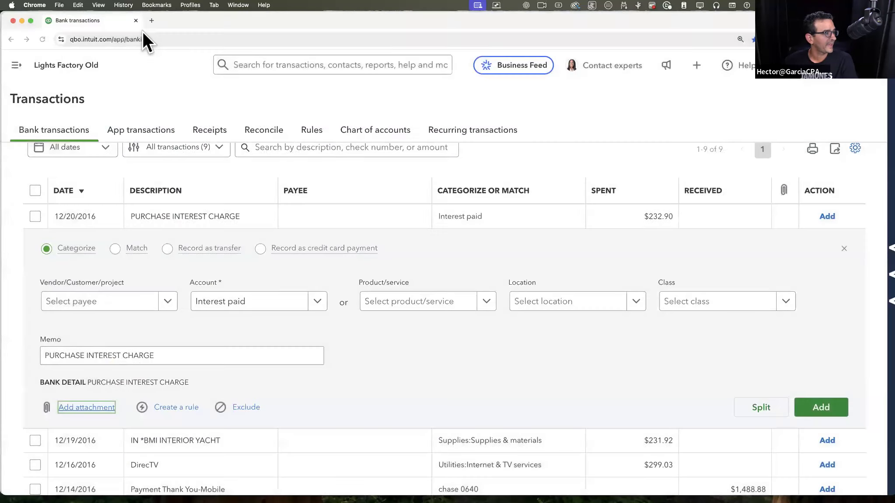
drag(185, 19, 894, 27)
click(528, 239)
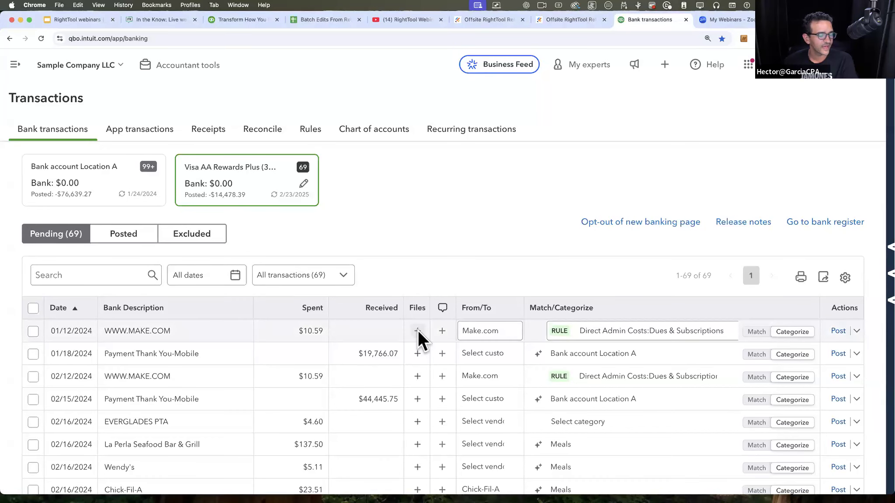
click(417, 331)
click(263, 125)
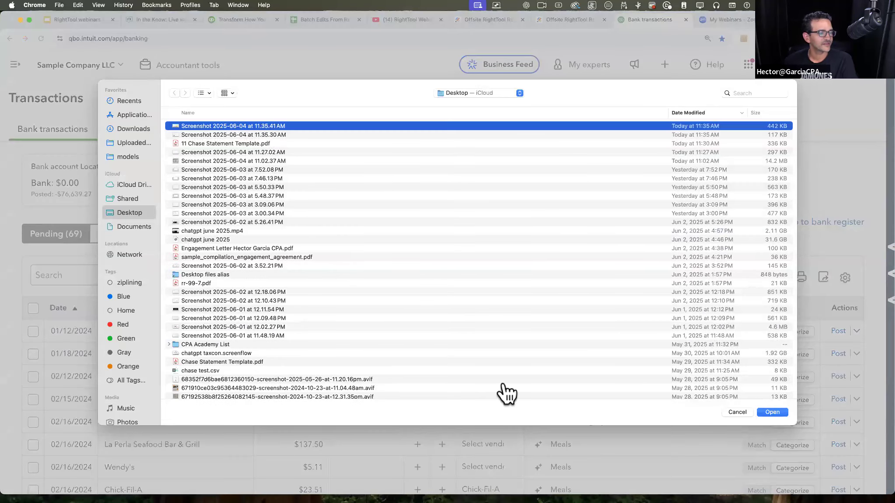
key(Return)
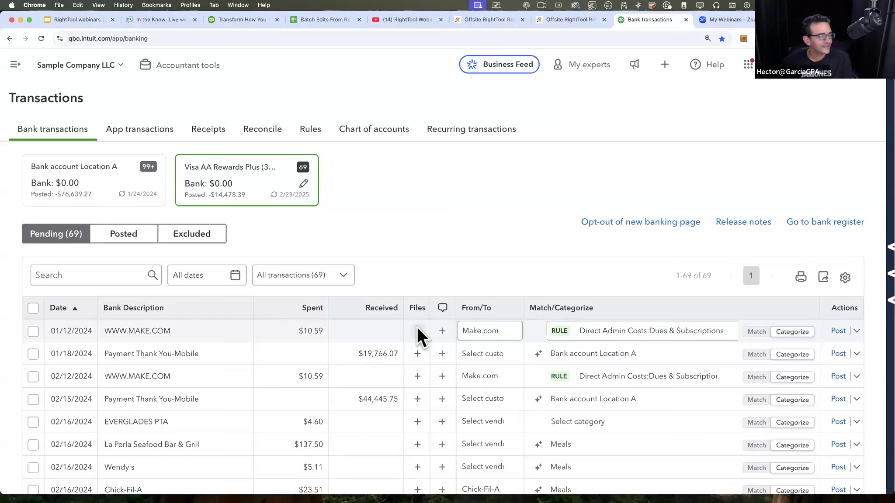
Step: Try to drop "Screenshot 2025-06-01 at 11.48.19 AM" onto the bank transactions page, and return to that page
key(ctrl+Up)
drag(754, 368, 410, 350)
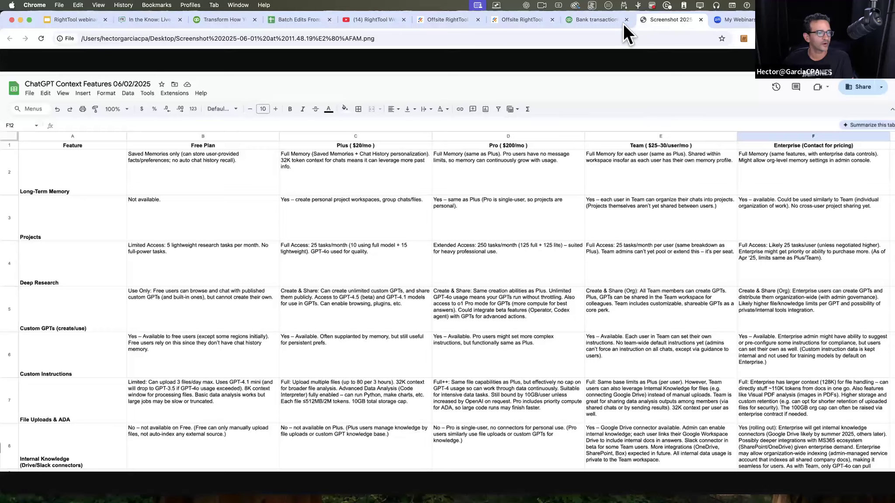
click(611, 20)
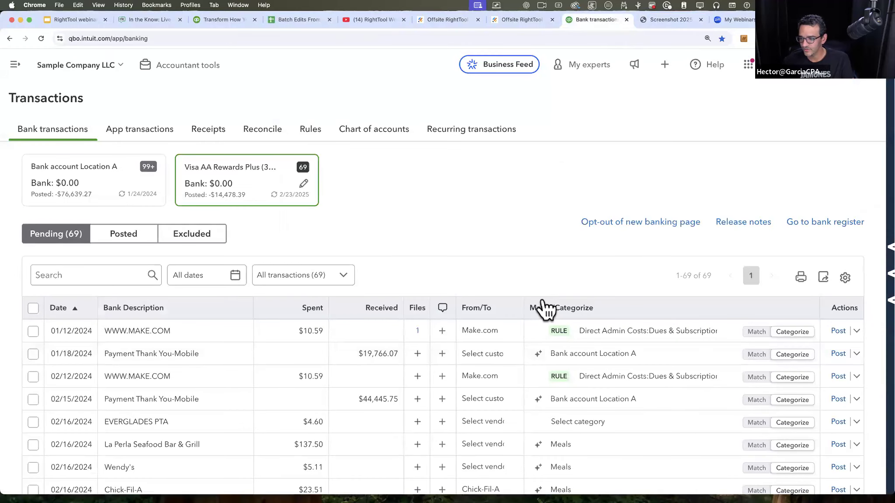
click(418, 332)
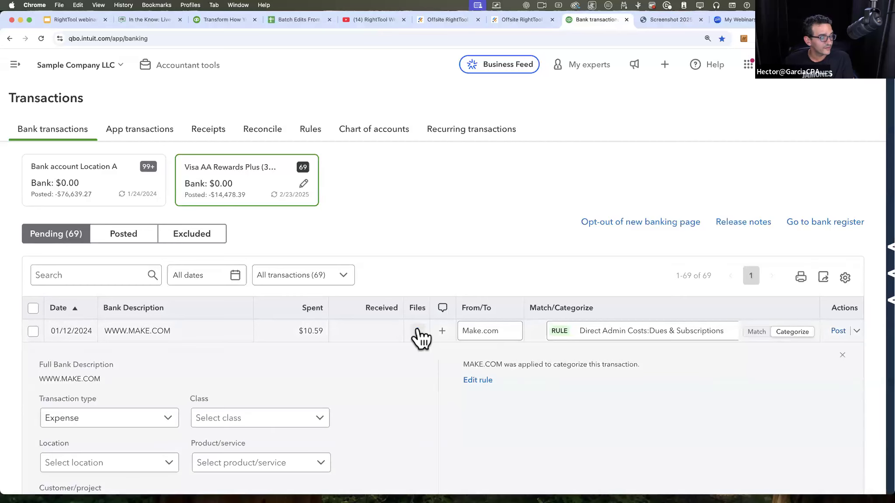
scroll(418, 264, down, 5)
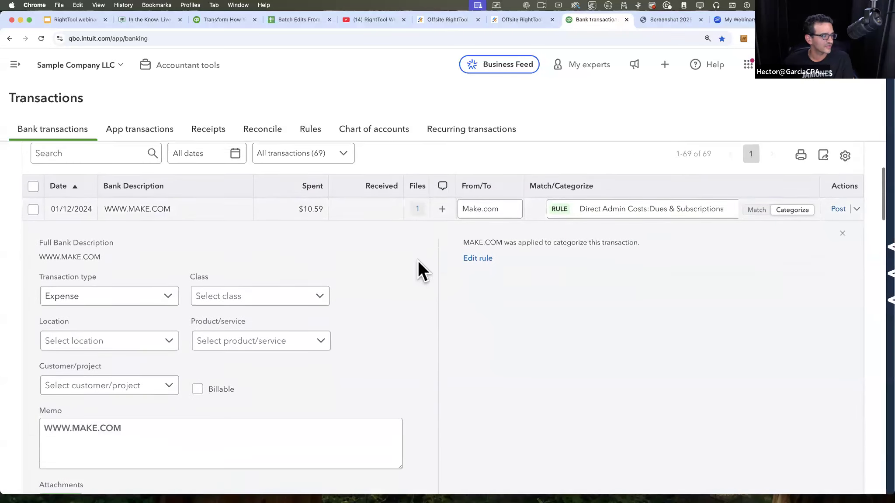
scroll(418, 260, up, 3)
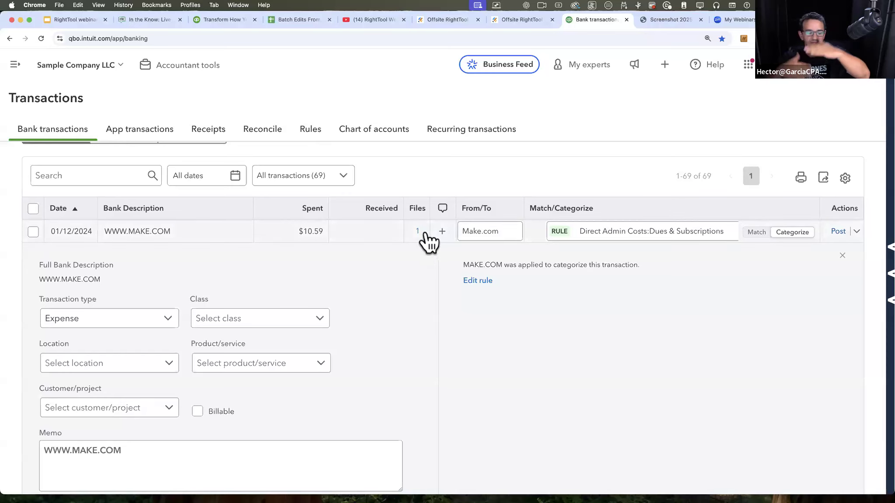
scroll(426, 238, down, 5)
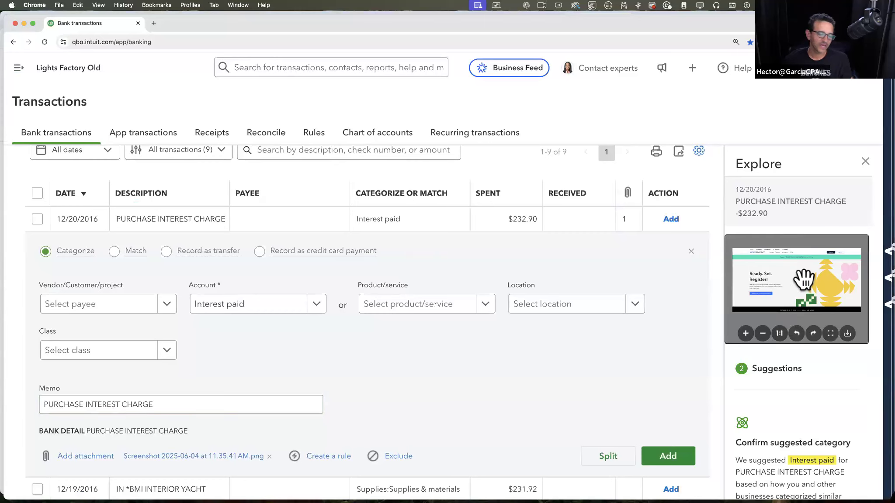
drag(164, 21, 894, 18)
scroll(298, 303, up, 5)
scroll(298, 303, down, 2)
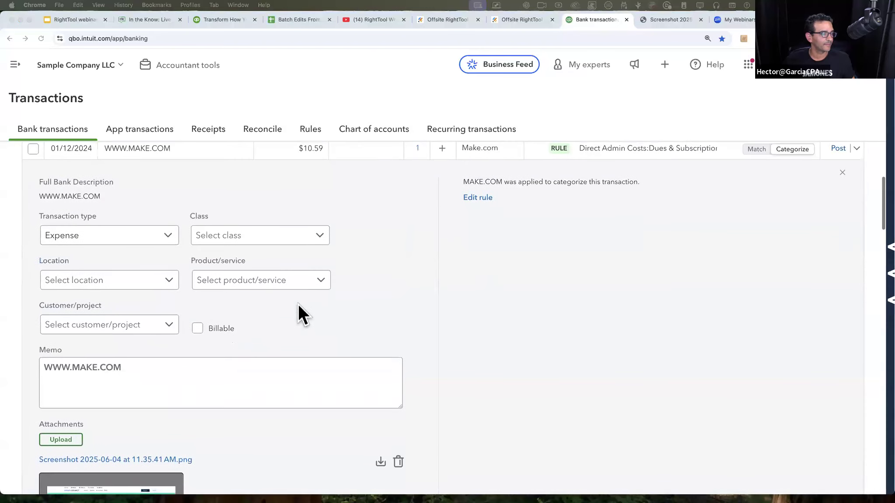
scroll(298, 303, up, 2)
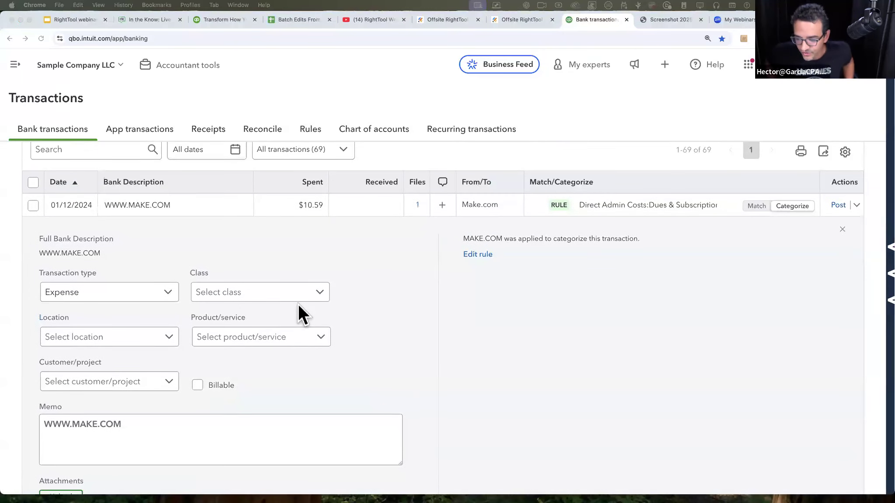
scroll(298, 303, down, 3)
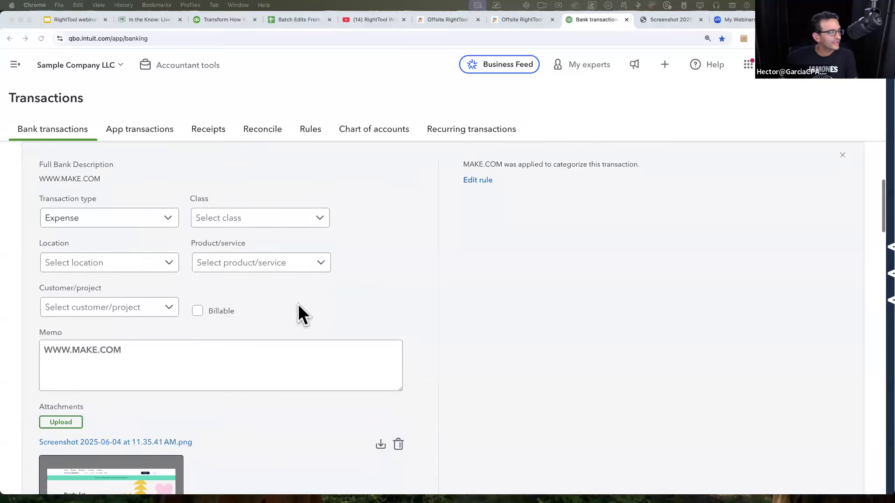
scroll(298, 304, up, 2)
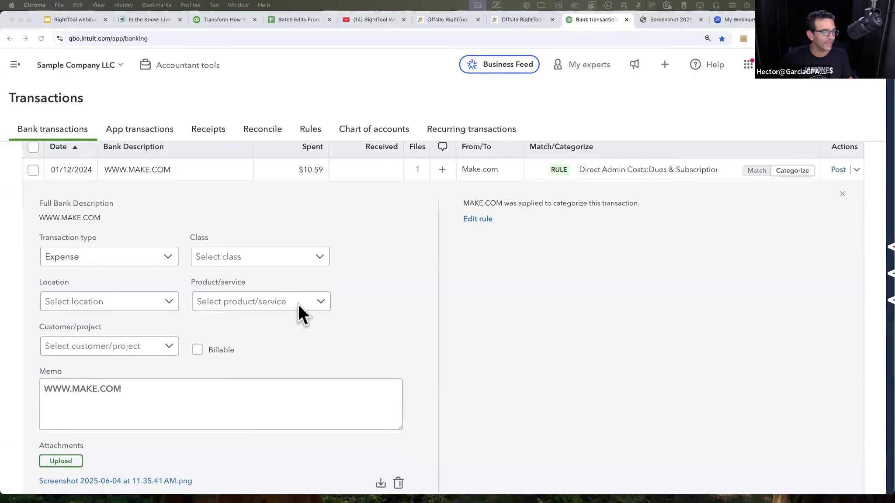
Step: Try a much smaller page zoom to fit the expanded transaction on screen, and settle on 110%
key(super+minus)
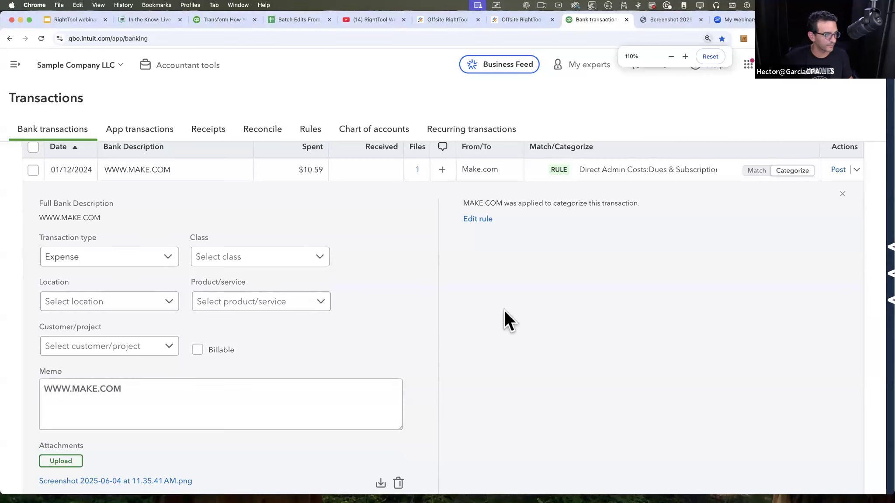
key(super+minus)
key(super+minus)
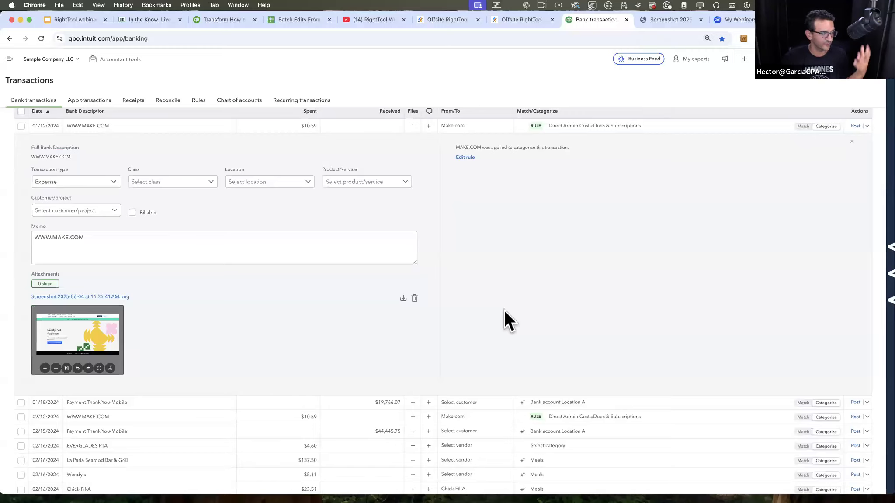
key(super+plus)
key(super+plus)
key(super+plus)
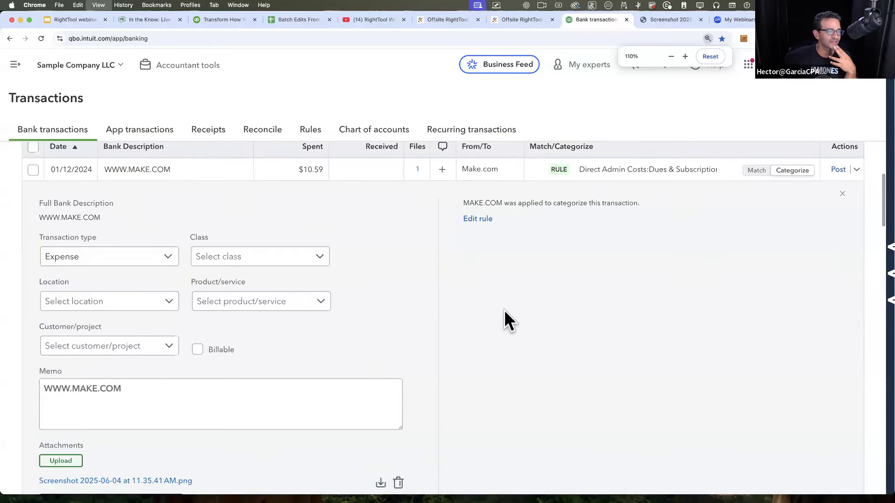
key(super+minus)
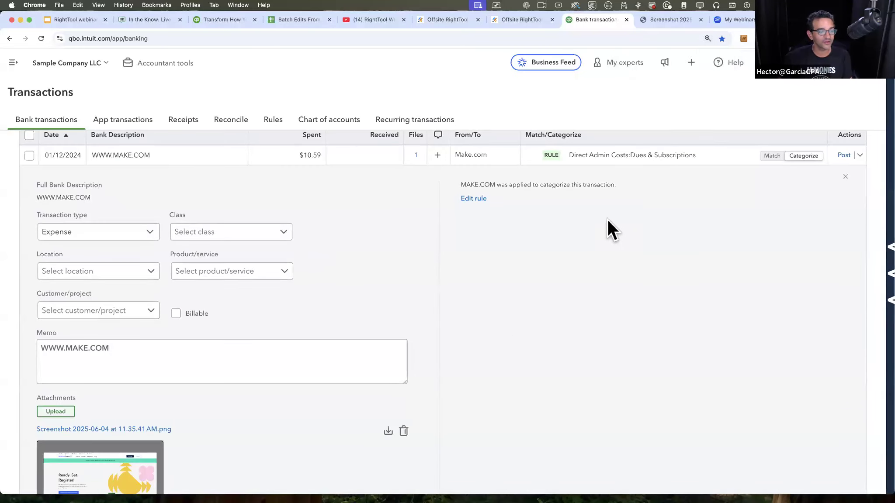
key(alt+super+8)
key(alt+super+8)
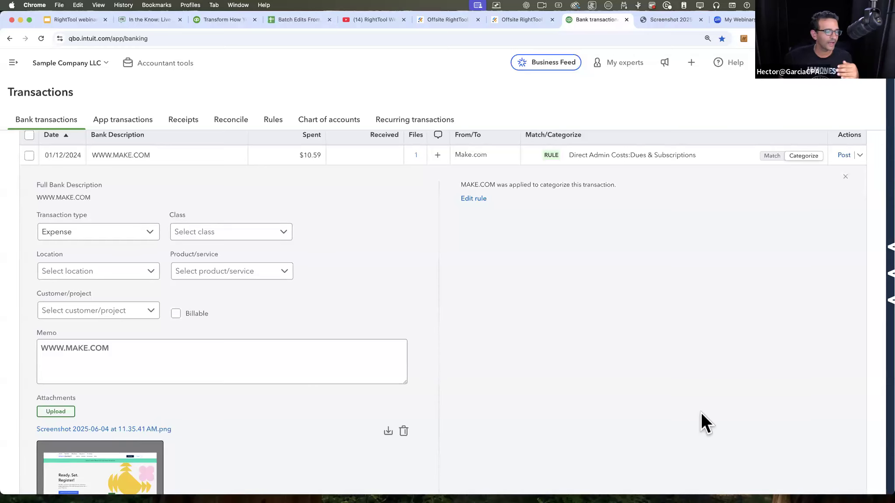
scroll(700, 412, down, 3)
scroll(701, 411, up, 2)
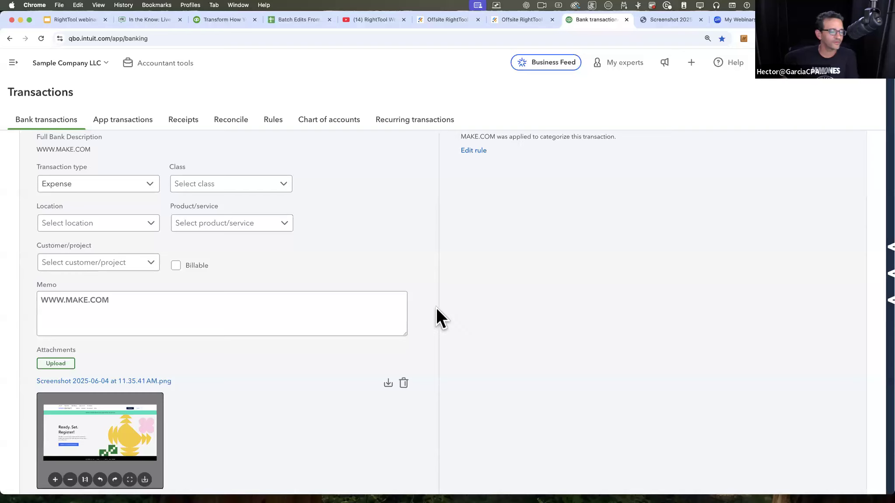
scroll(436, 307, up, 2)
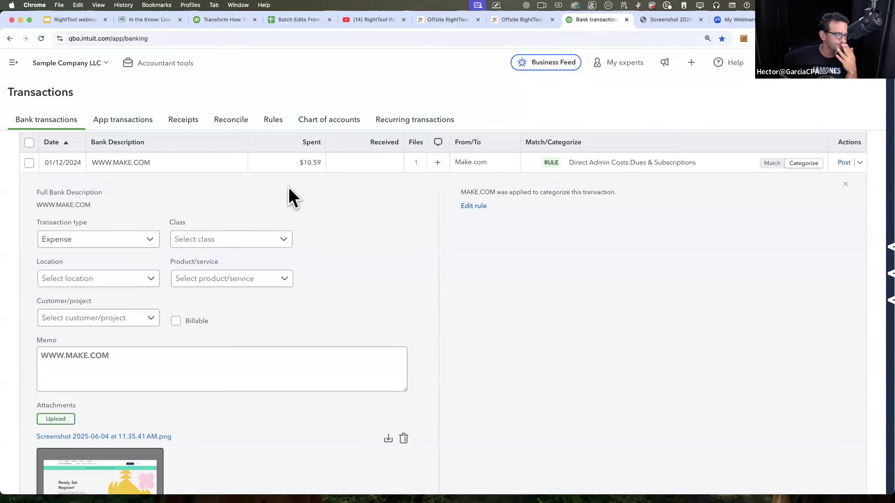
click(196, 166)
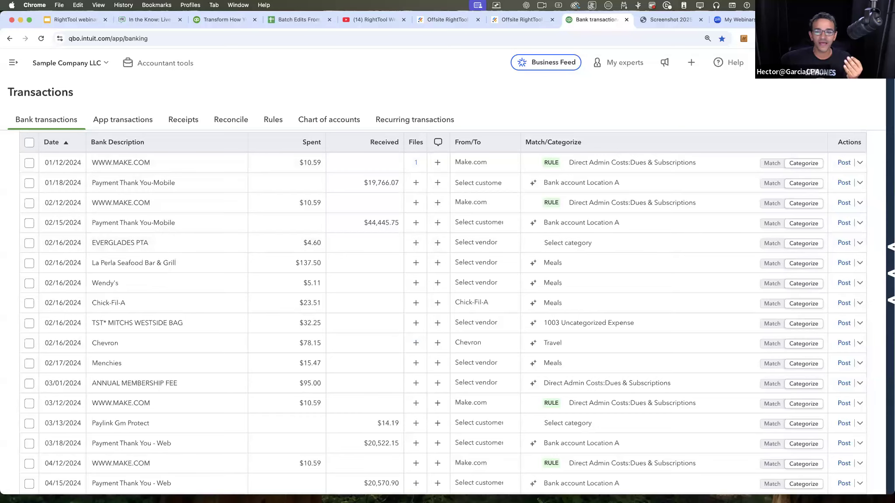
drag(891, 94, 325, 44)
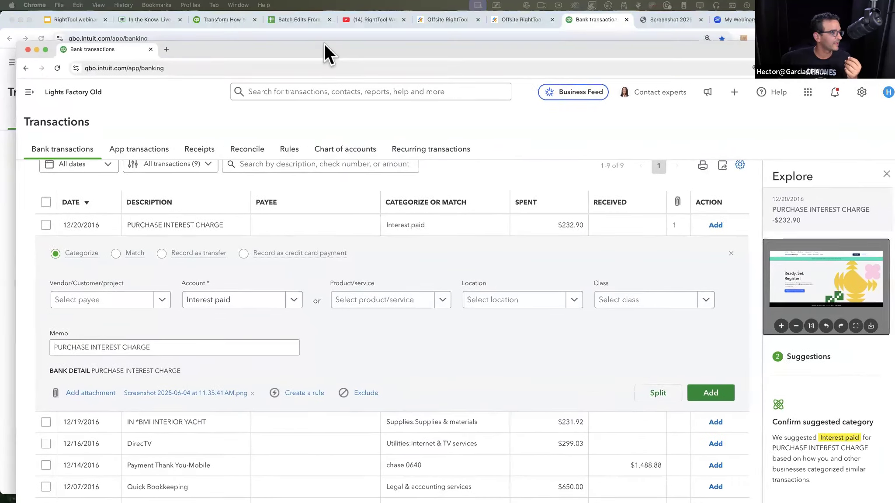
Step: Expand the 12/19/2016 IN *BMI INTERIOR YACHT transaction and close the Explore suggestions beside it
scroll(355, 321, down, 3)
click(183, 319)
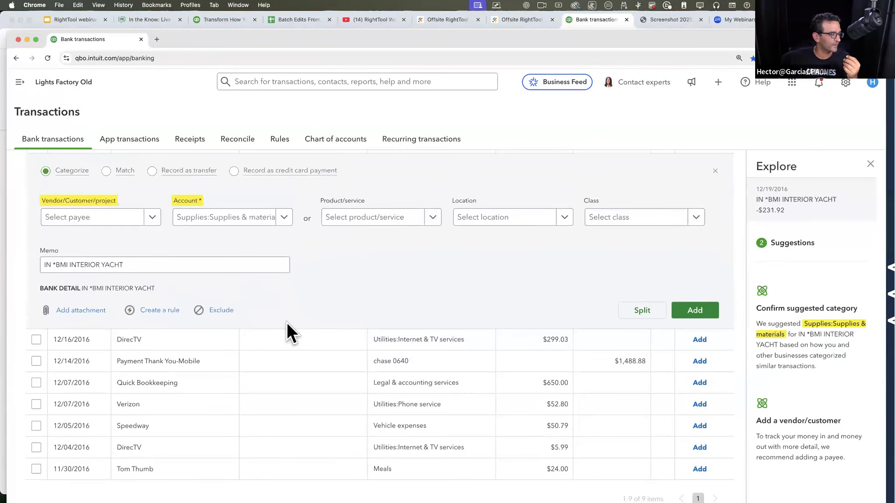
click(870, 164)
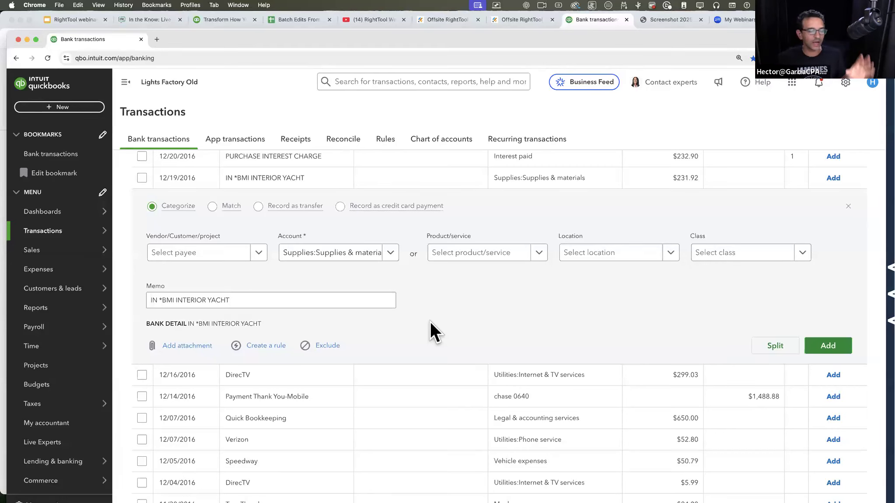
Step: Review the choices for account, payee, product/service, location and class in the expanded IN *BMI INTERIOR YACHT transaction
click(388, 259)
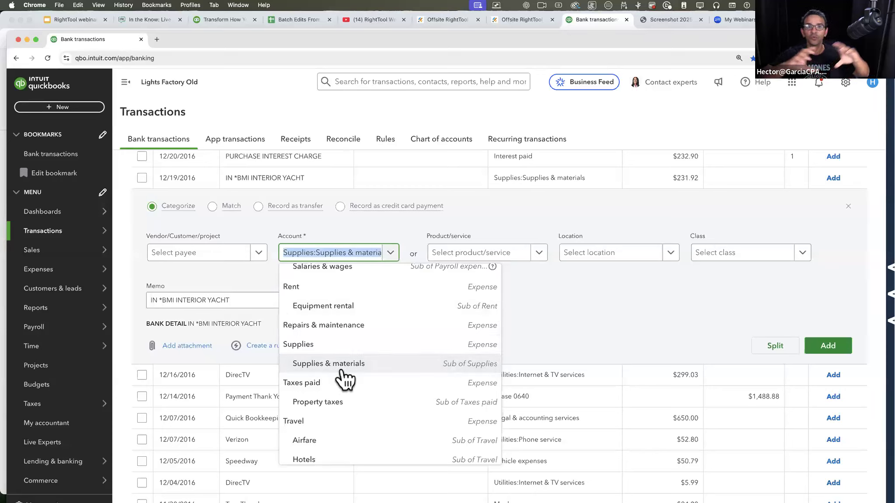
click(259, 256)
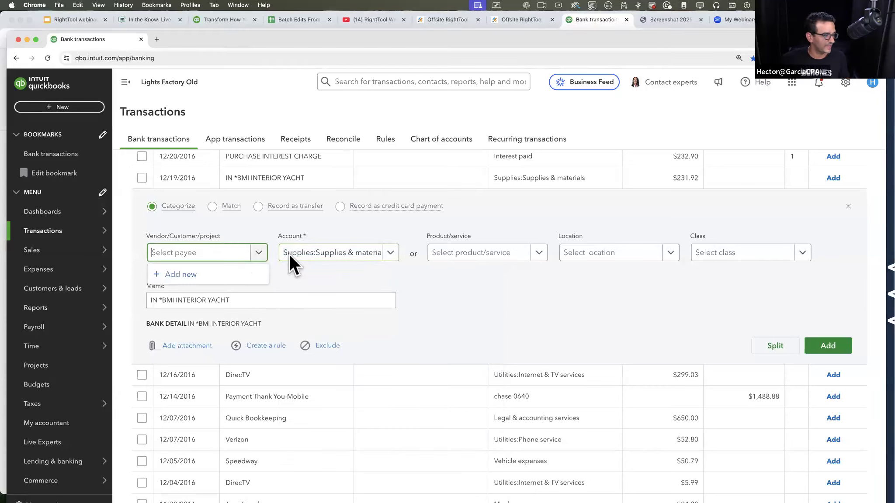
click(391, 258)
click(539, 257)
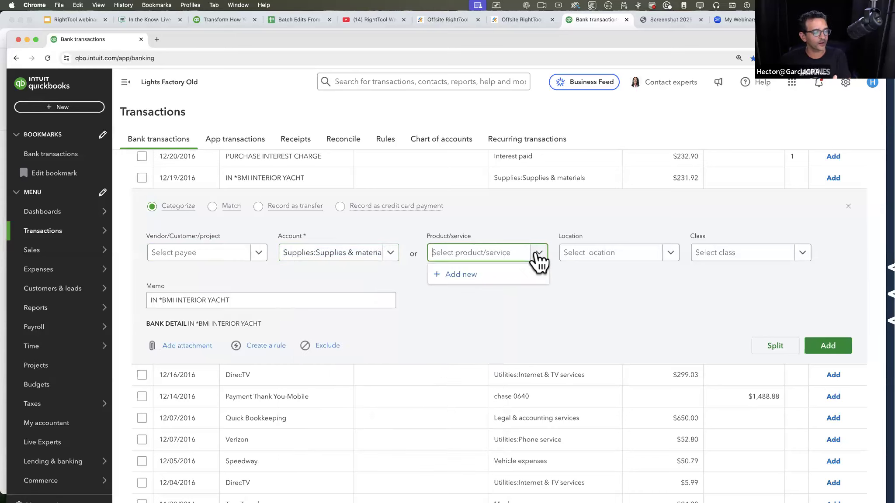
click(660, 258)
click(713, 258)
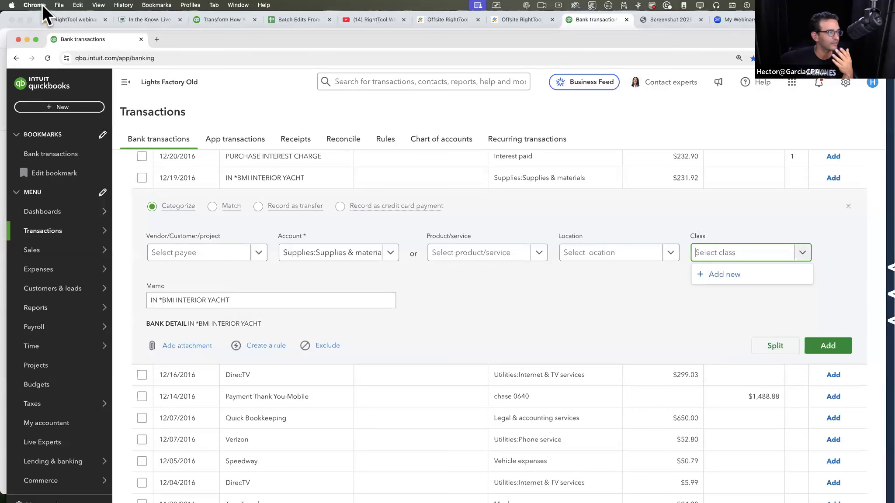
Step: Move the Lights Factory Old window aside and expand the La Perla Seafood Bar & Grill transaction on the new page
drag(166, 34, 894, 39)
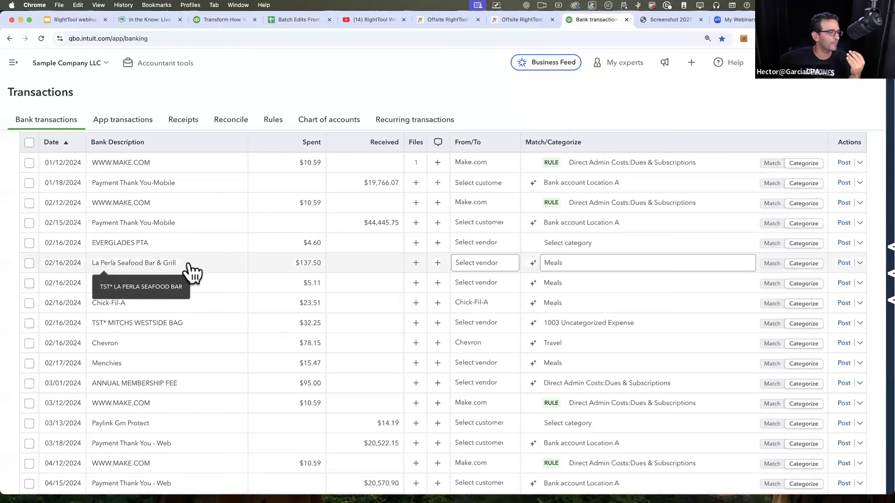
click(210, 263)
scroll(280, 284, down, 2)
Step: Review the transaction type, class, product/service and customer/project fields of the La Perla transaction without changing them
click(99, 289)
click(127, 292)
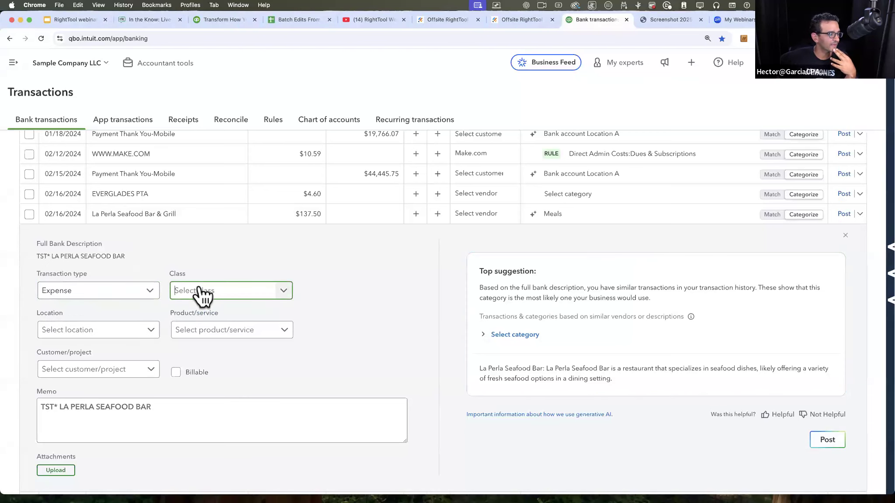
click(253, 334)
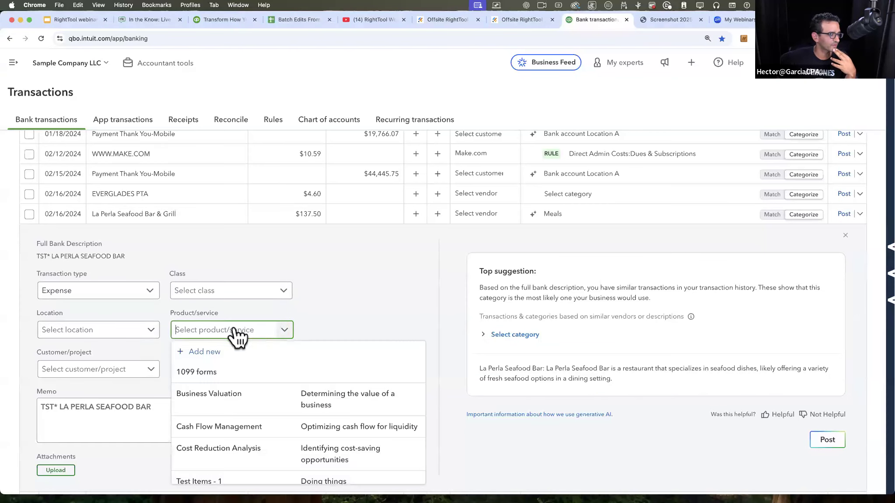
click(93, 374)
click(289, 354)
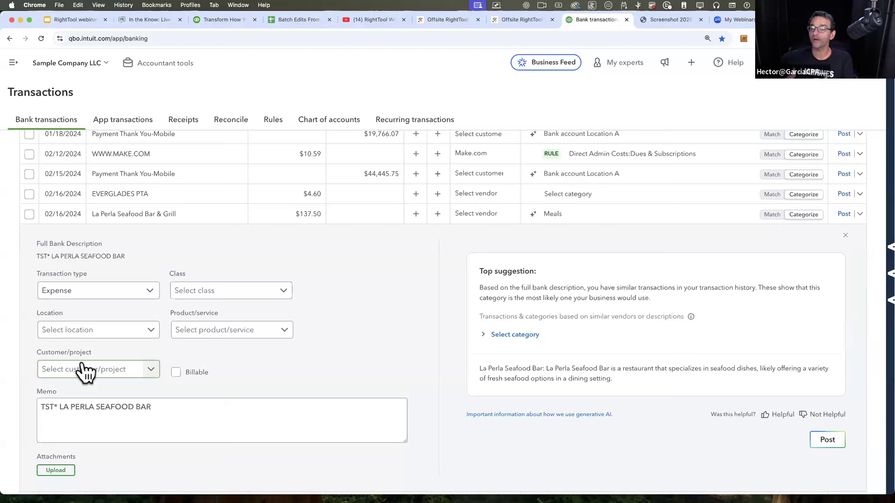
Step: Compare the vendor and category fields in the La Perla row with the transaction's expanded details, collapsing and re-expanding it
click(568, 214)
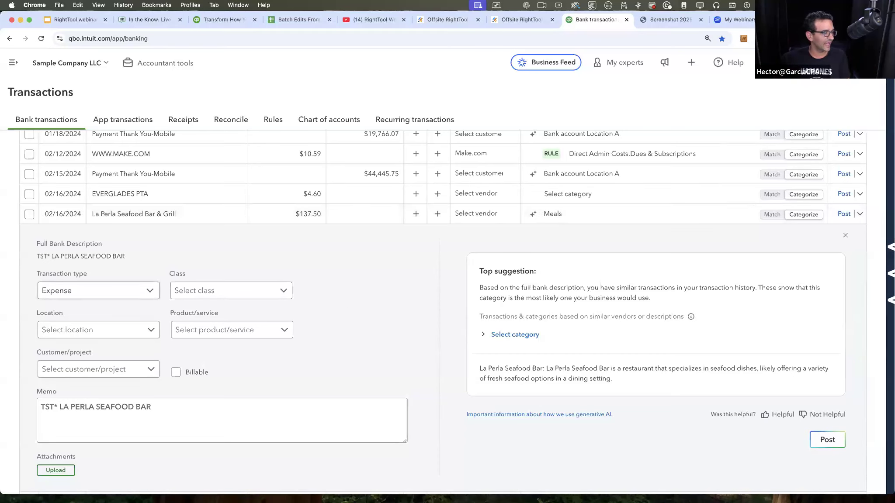
click(614, 220)
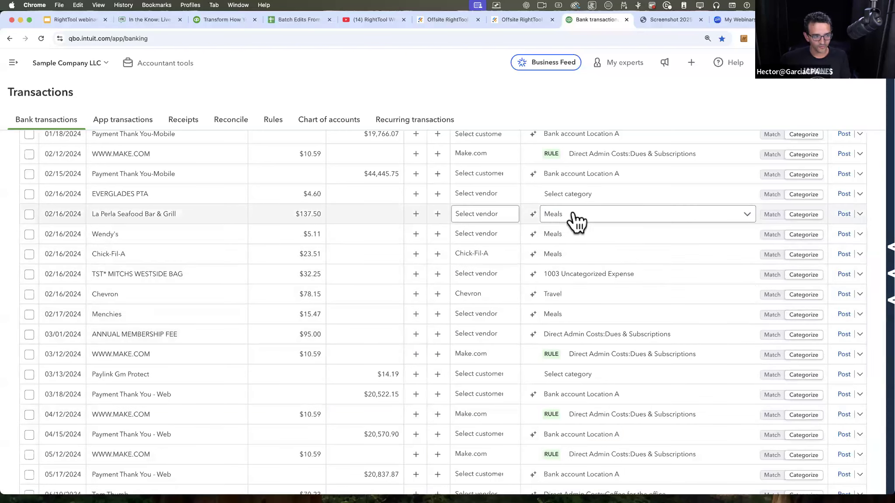
click(590, 217)
click(349, 229)
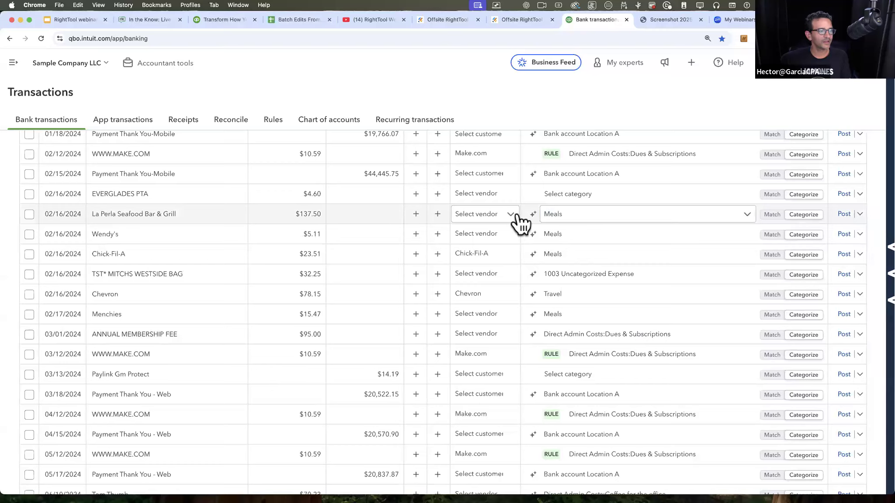
click(229, 216)
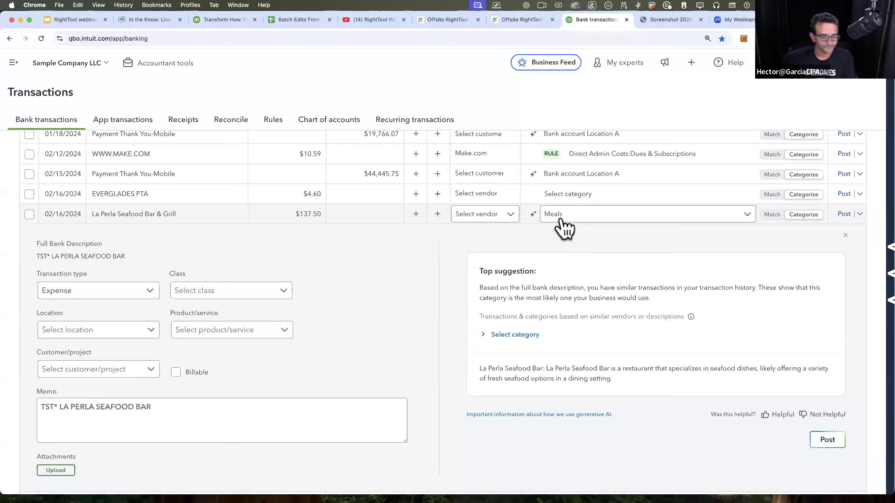
Step: Apply the category link under the La Perla transaction's top suggestion and check the similar transactions behind it
click(359, 281)
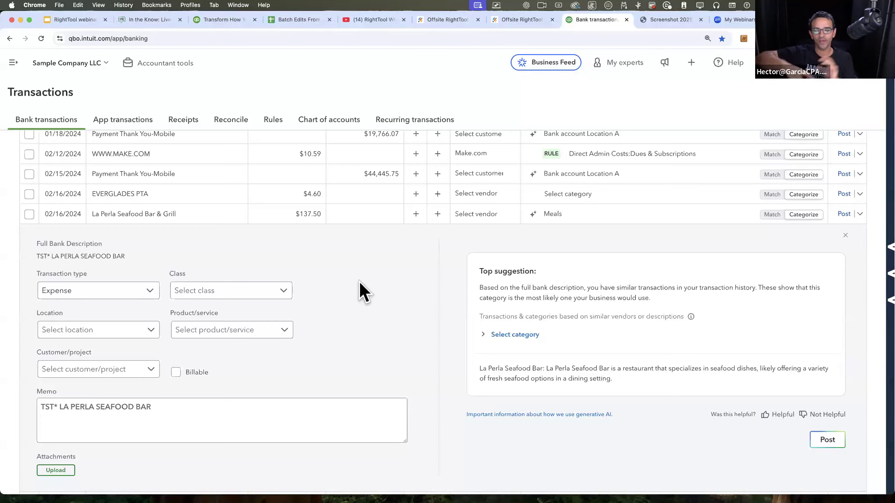
click(523, 336)
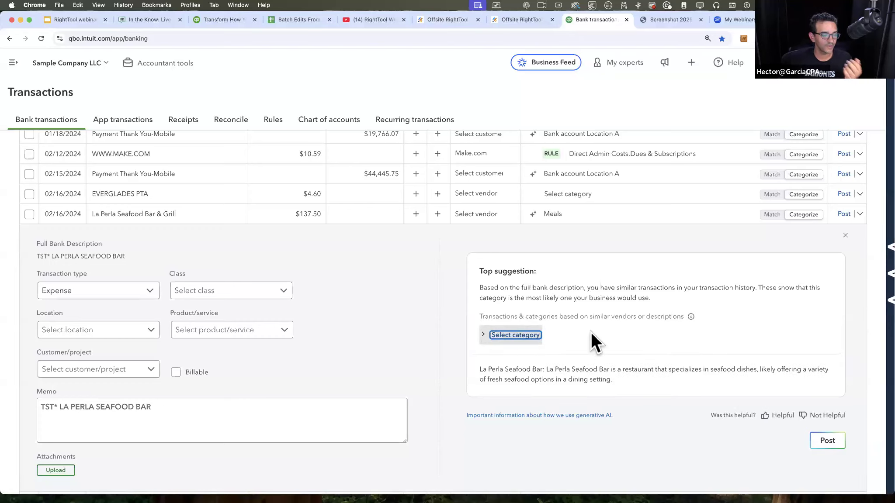
click(485, 335)
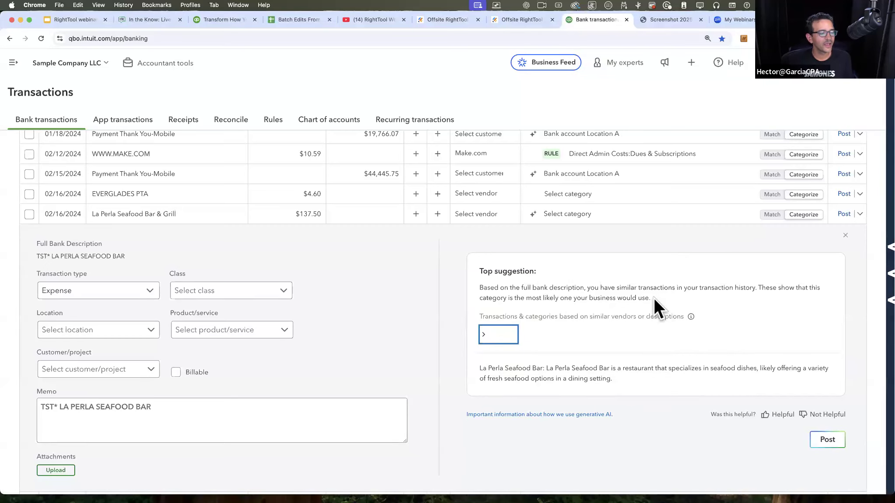
Step: Highlight the top suggestion's explanation about similar transaction history and expand the similar transactions listed under it
drag(651, 298, 483, 288)
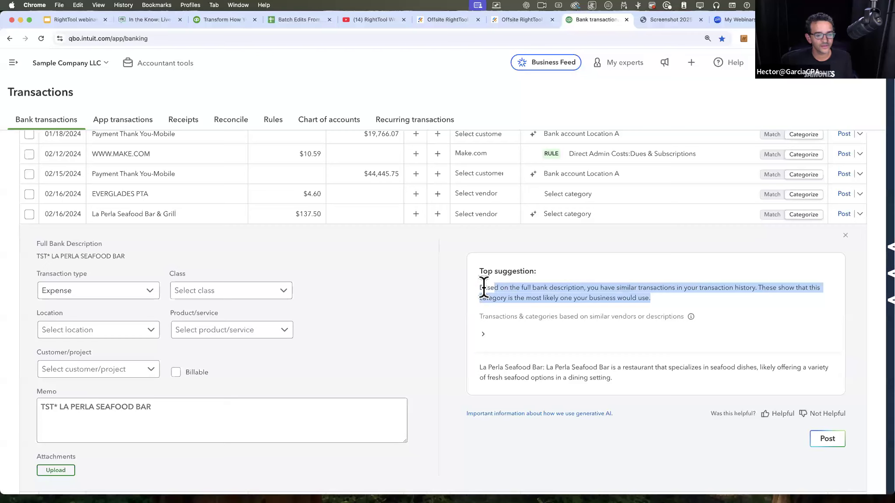
drag(587, 289, 729, 296)
click(483, 335)
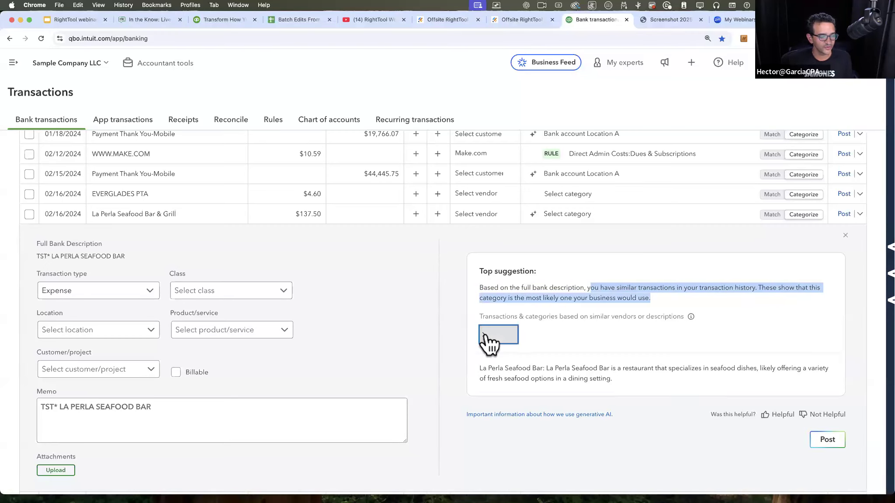
Step: Compare the two Publix transactions cited by the suggestion with the full bank description TST* LA PERLA SEAFOOD BAR
drag(761, 379, 488, 369)
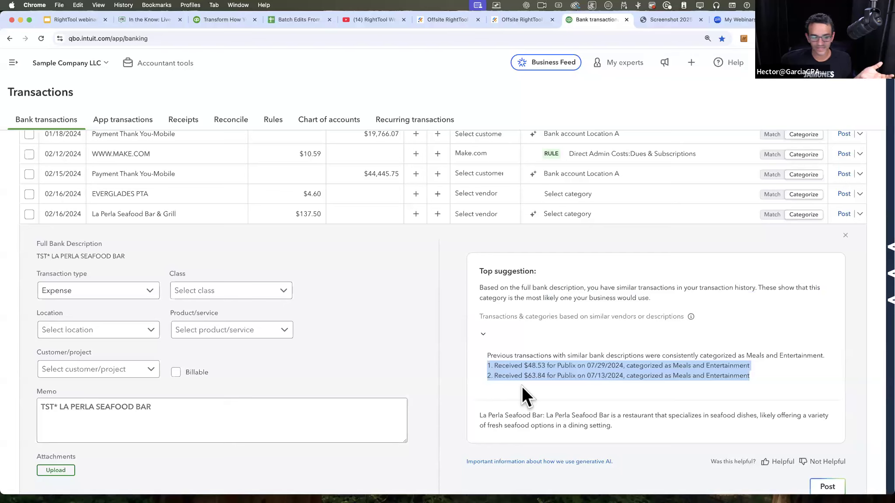
click(533, 379)
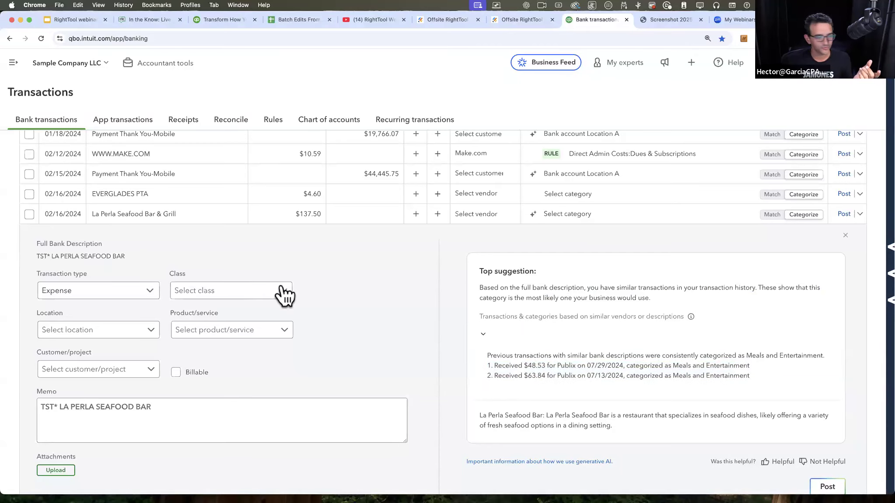
drag(576, 367, 487, 367)
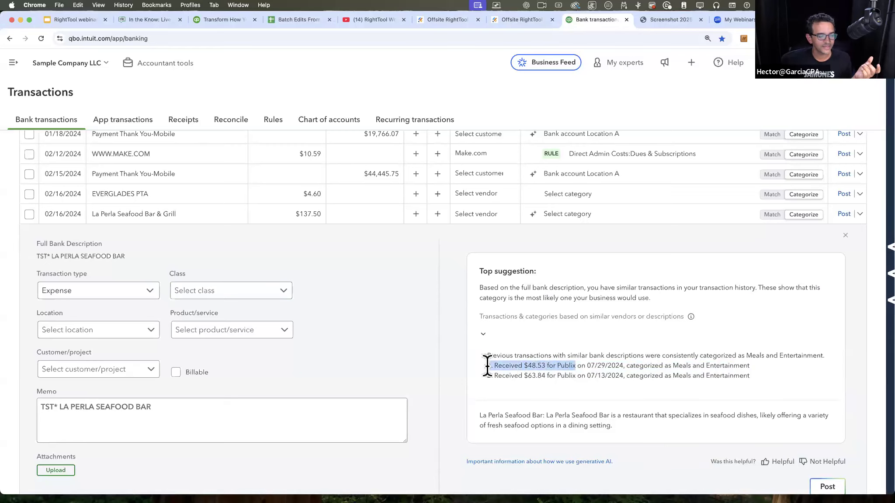
drag(130, 256, 39, 256)
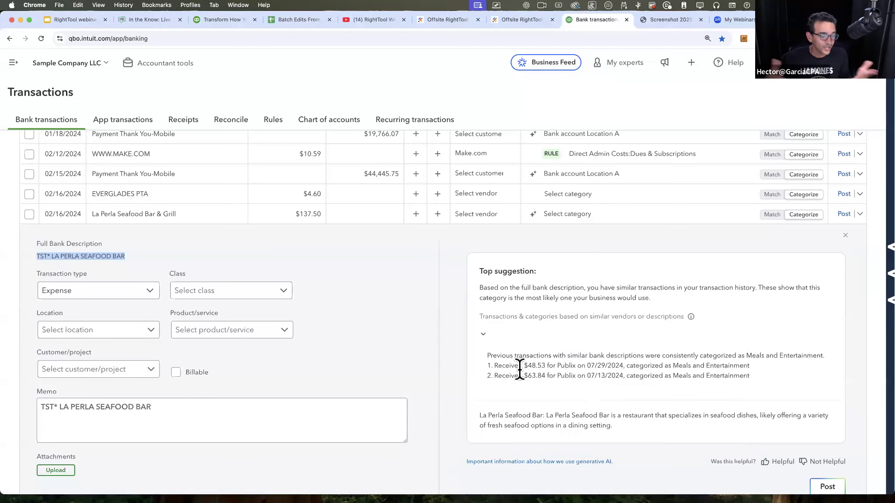
drag(754, 375, 637, 378)
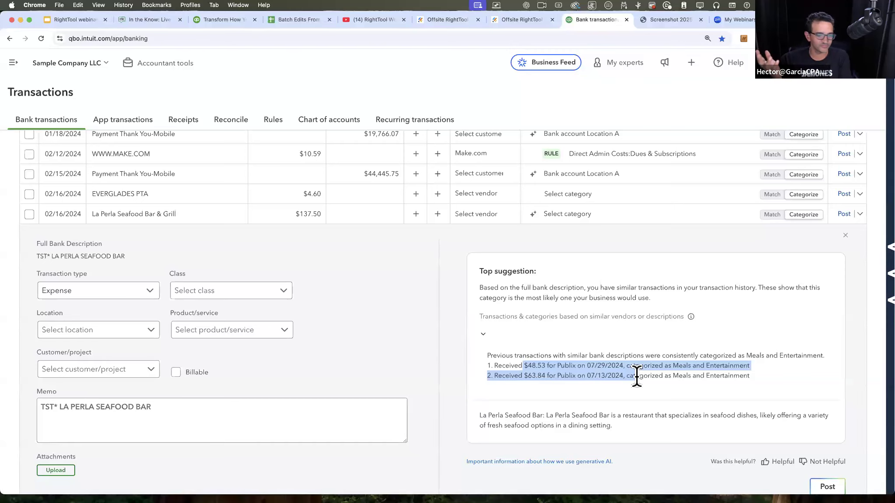
Step: Toggle the list of similar transactions under the top suggestion several times, leaving it collapsed
click(484, 335)
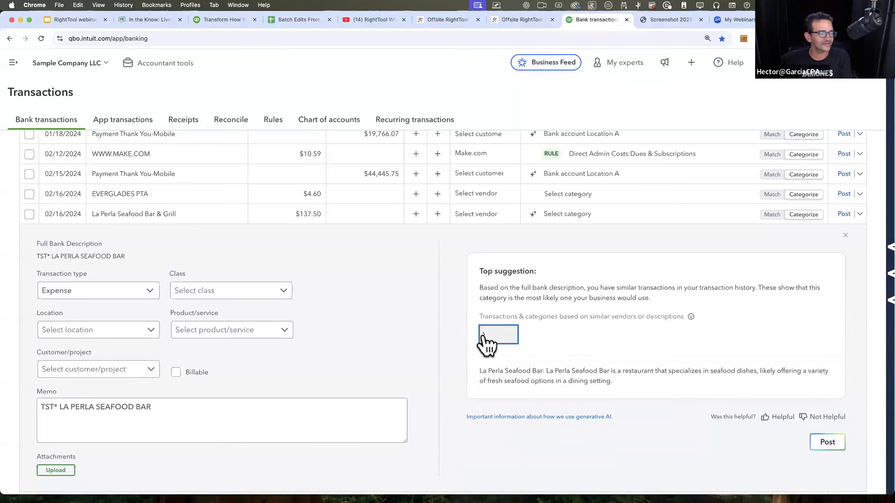
click(484, 336)
click(484, 336)
click(485, 337)
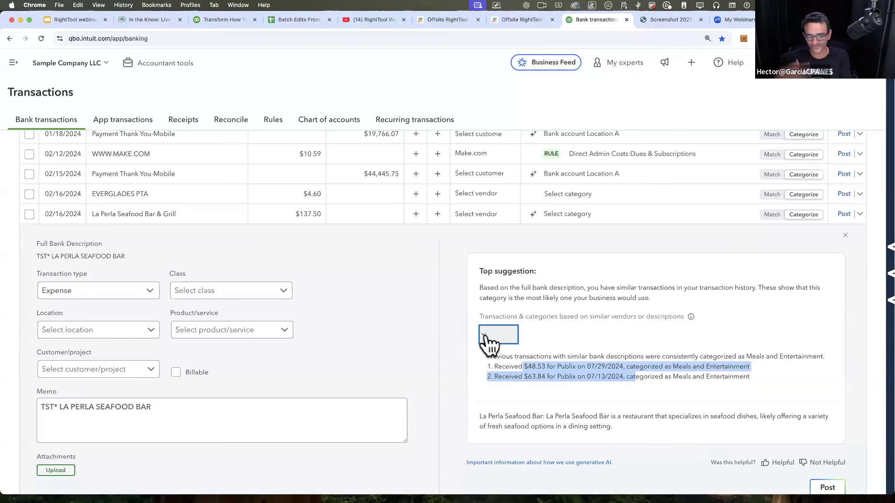
click(485, 336)
Step: Highlight and read the generated description of La Perla Seafood Bar below the top suggestion
mouse_move(621, 382)
mouse_down()
mouse_move(475, 369)
mouse_move(619, 370)
mouse_move(636, 380)
mouse_up()
click(632, 376)
drag(727, 368, 490, 361)
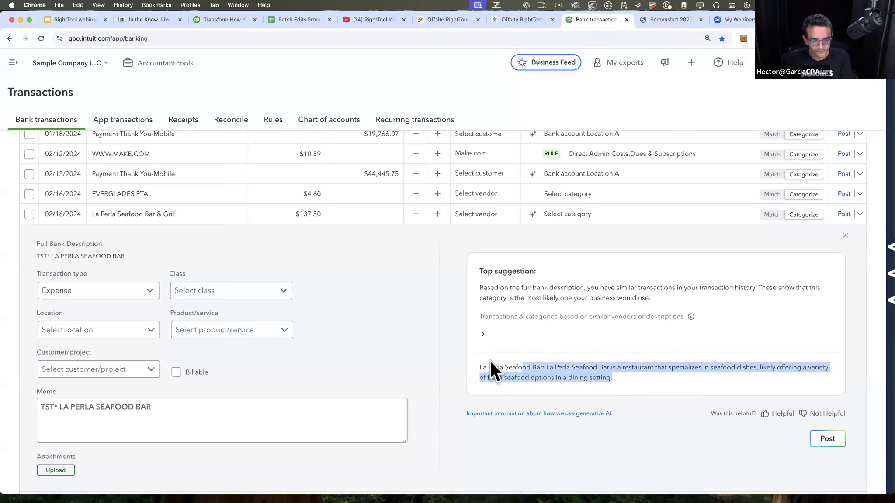
drag(621, 375, 494, 370)
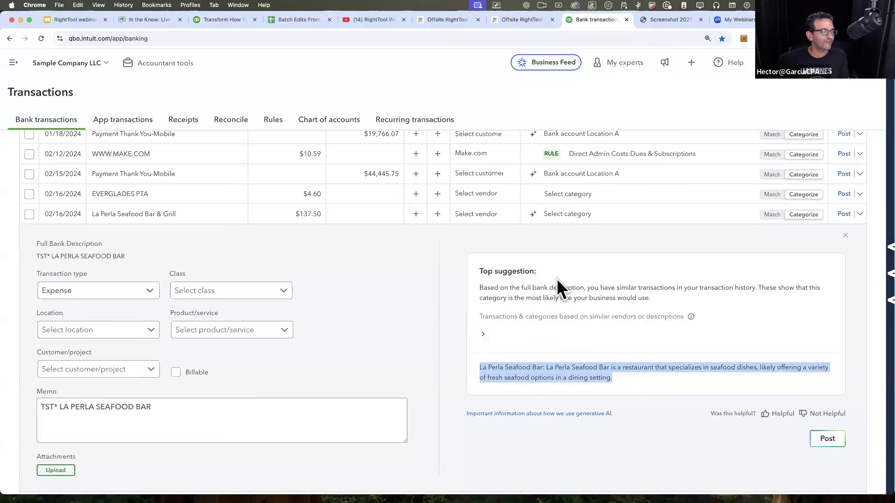
drag(614, 379, 478, 370)
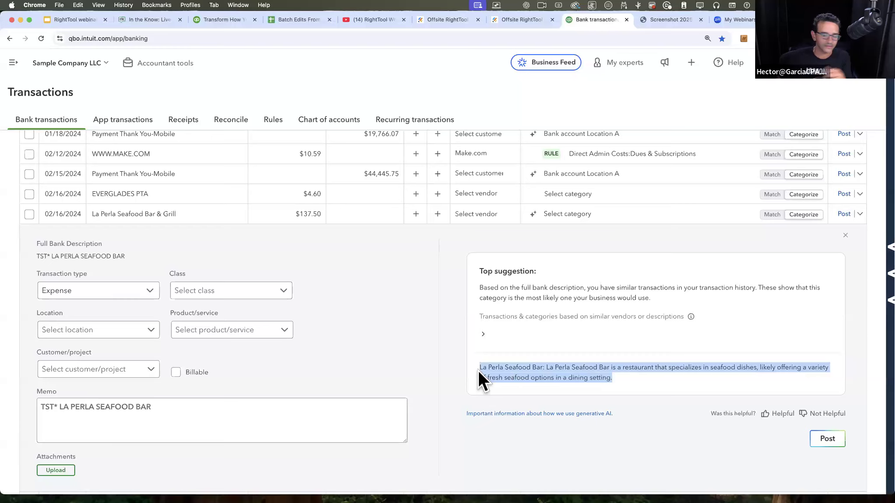
Step: Bring the Lights Factory Old window back to the front and view its chase 0640 transactions awaiting review
scroll(427, 365, down, 2)
scroll(427, 365, up, 1)
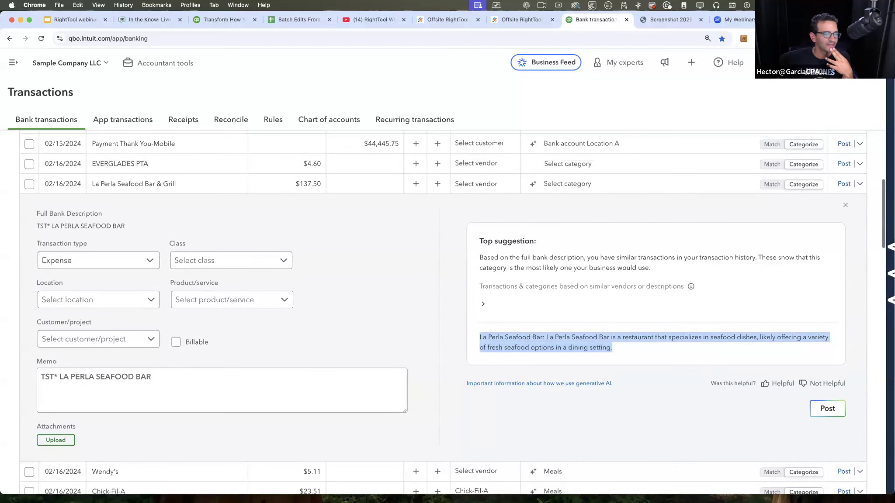
drag(245, 501, 202, 26)
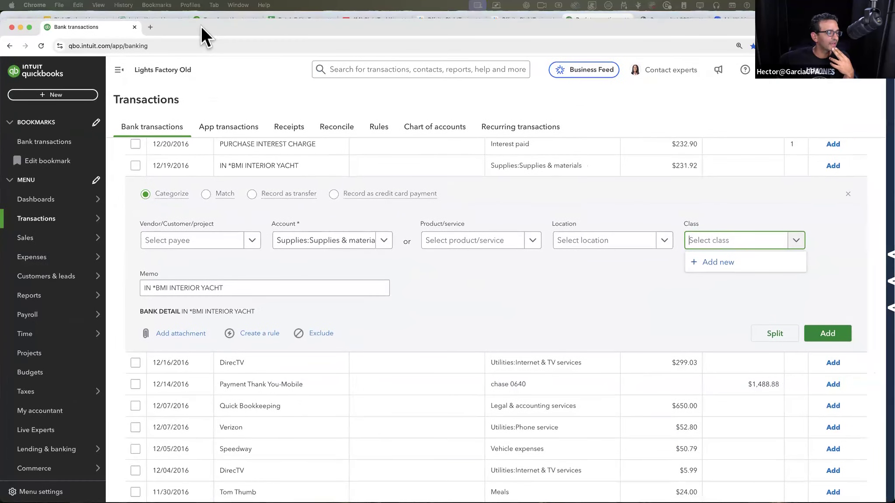
scroll(237, 166, up, 3)
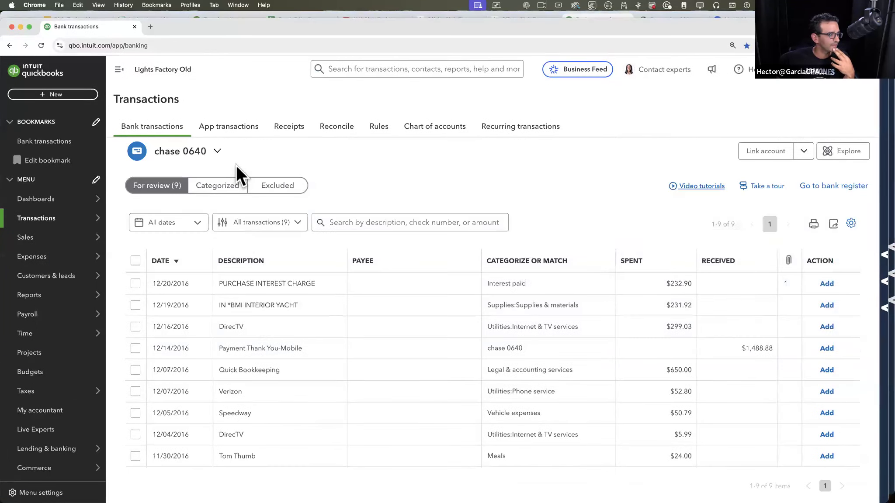
Step: Create DirecTV as a new payee from the suggestion on the 12/16/2016 DirecTV transaction in the old bank feed
scroll(419, 376, down, 3)
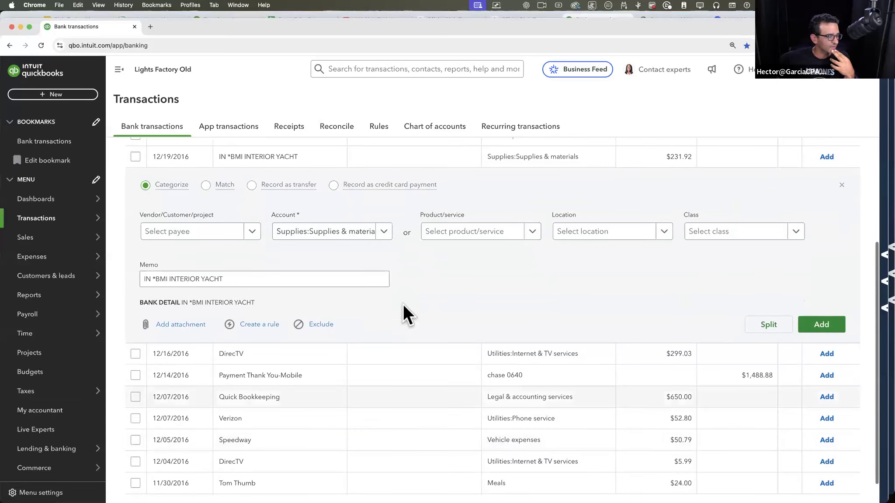
click(309, 354)
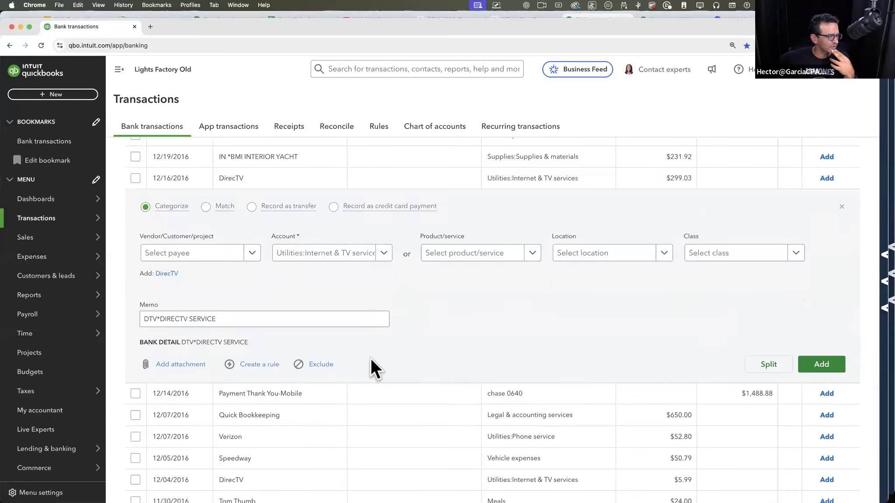
click(166, 274)
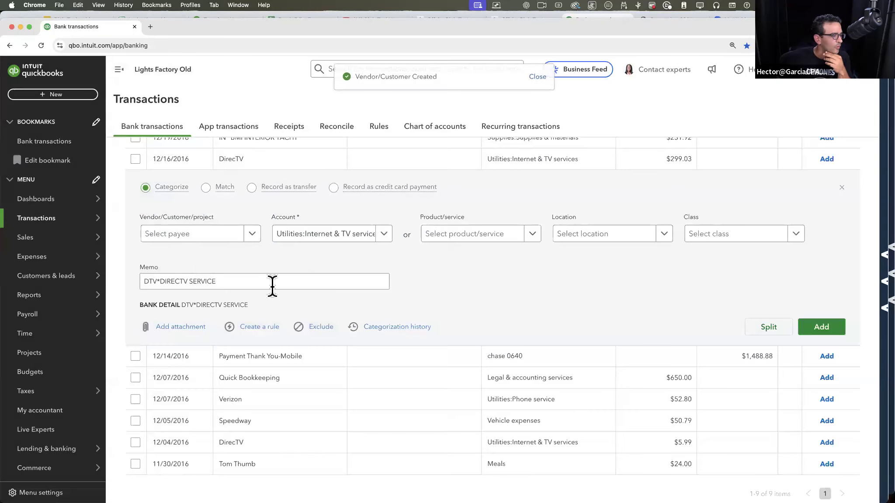
Step: Open the categorization history of the 12/16/2016 DirecTV transaction and examine the period it covers
click(384, 327)
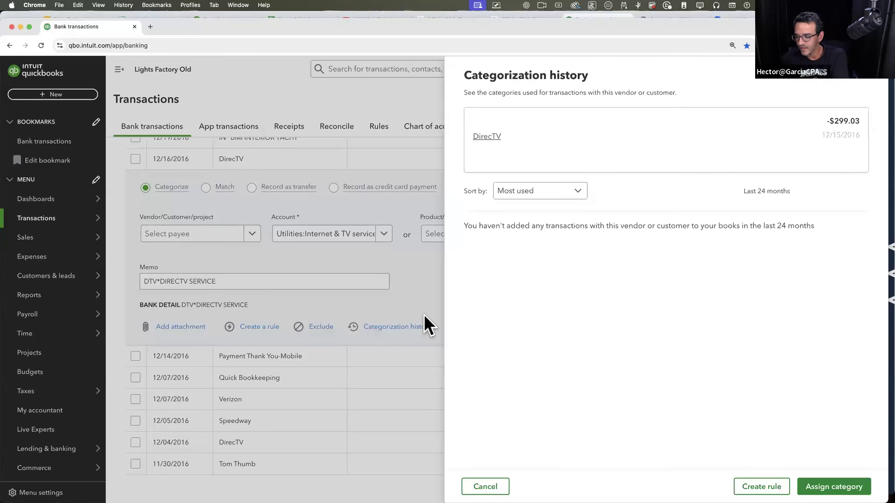
scroll(759, 194, up, 5)
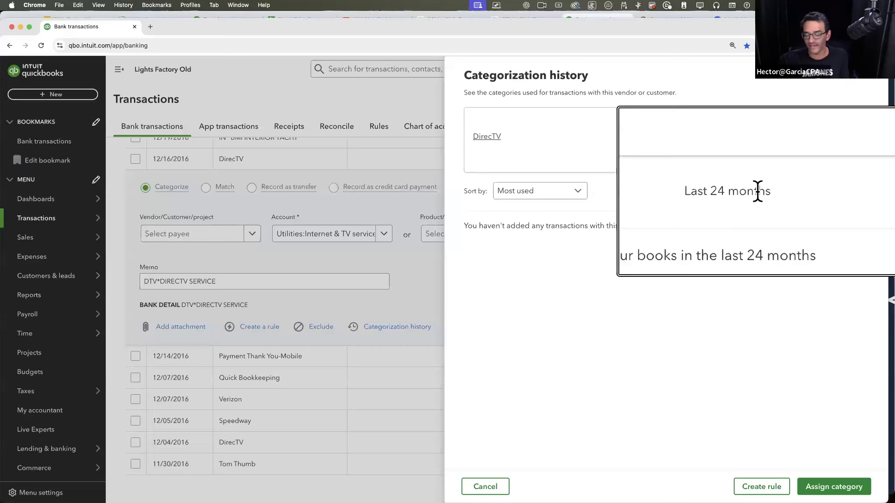
scroll(759, 192, down, 5)
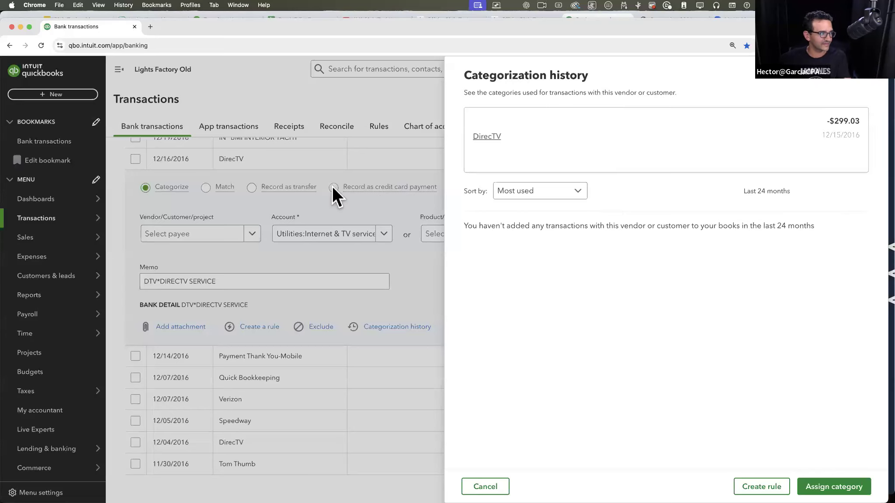
Step: Switch back to the Sample Company LLC window and review the expanded La Perla Seafood Bar & Grill details and suggestion
drag(247, 27, 247, 26)
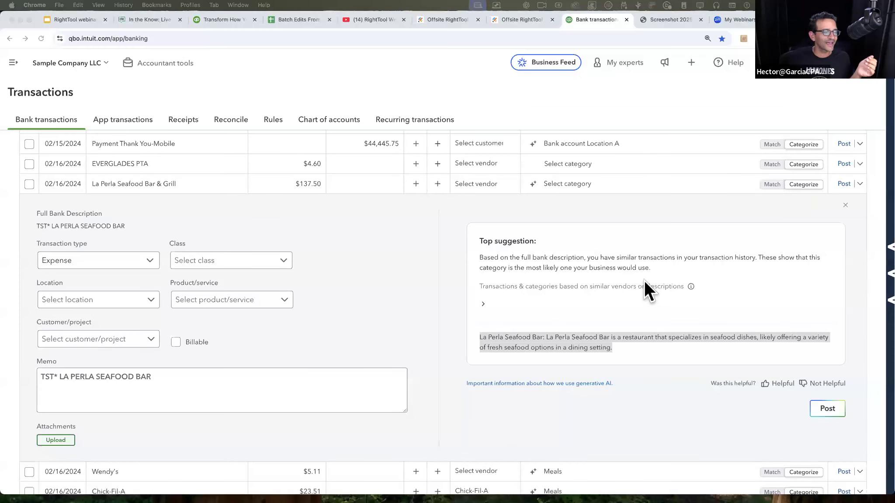
click(632, 299)
scroll(632, 299, down, 5)
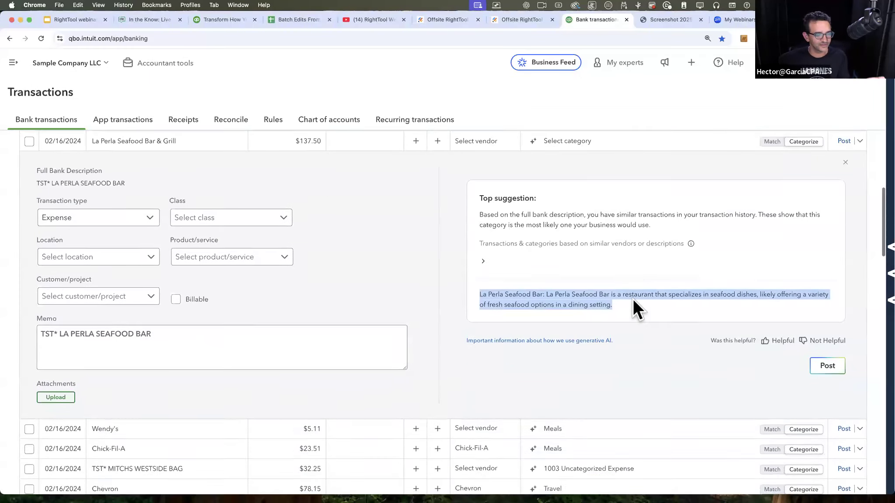
scroll(633, 306, up, 3)
scroll(607, 321, up, 2)
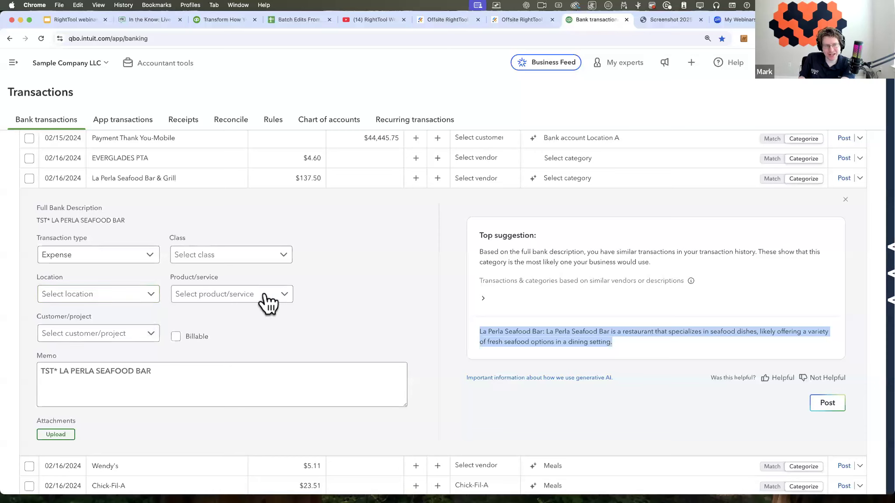
Step: Assign 7-Eleven as the vendor of the La Perla Seafood Bar & Grill transaction and collapse its details
click(500, 180)
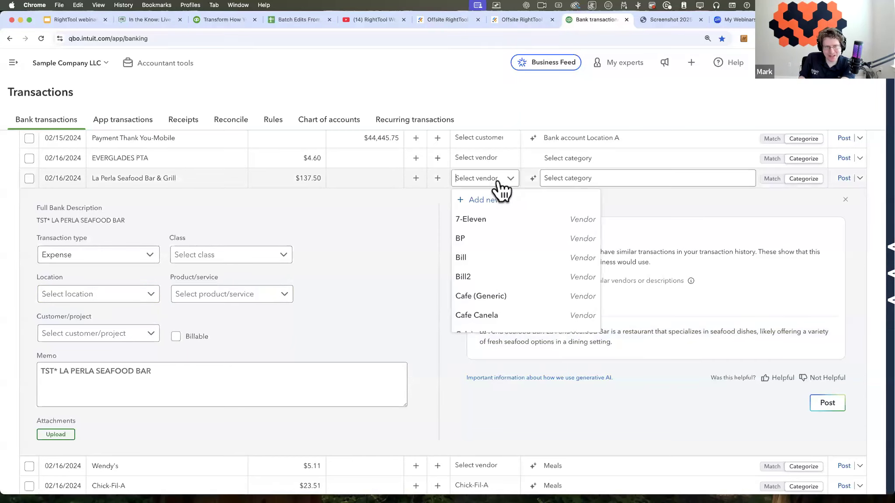
key(Return)
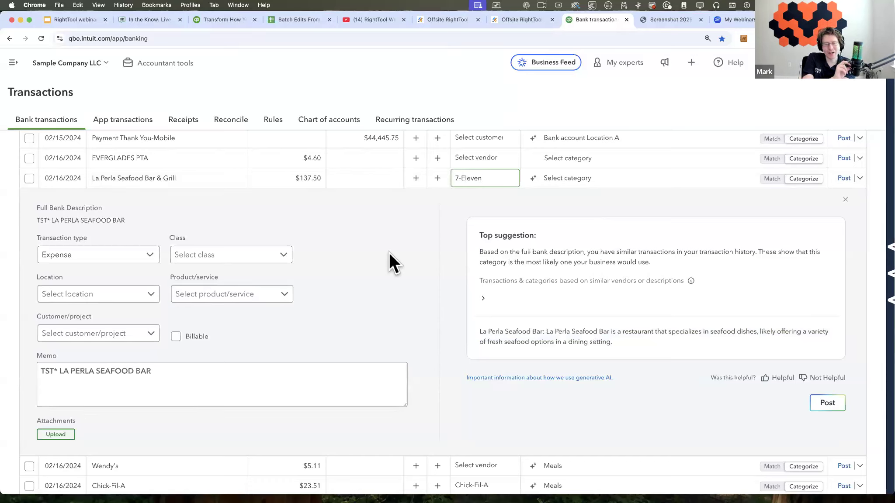
click(714, 187)
click(844, 199)
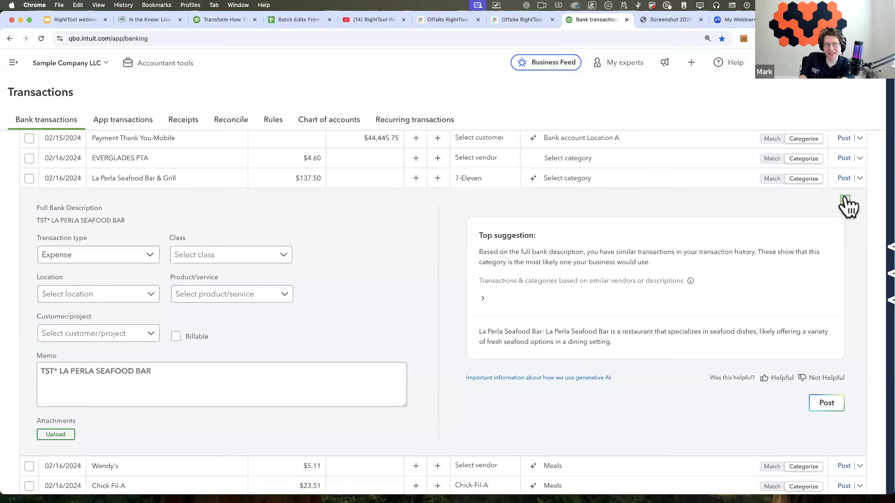
Step: Check the extra actions available for the La Perla Seafood Bar & Grill transaction and reselect 7-Eleven as its vendor
click(860, 179)
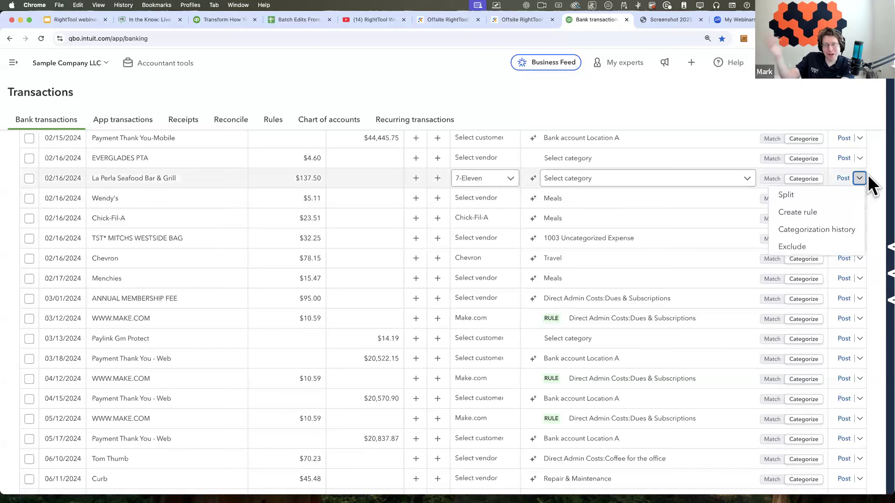
click(870, 176)
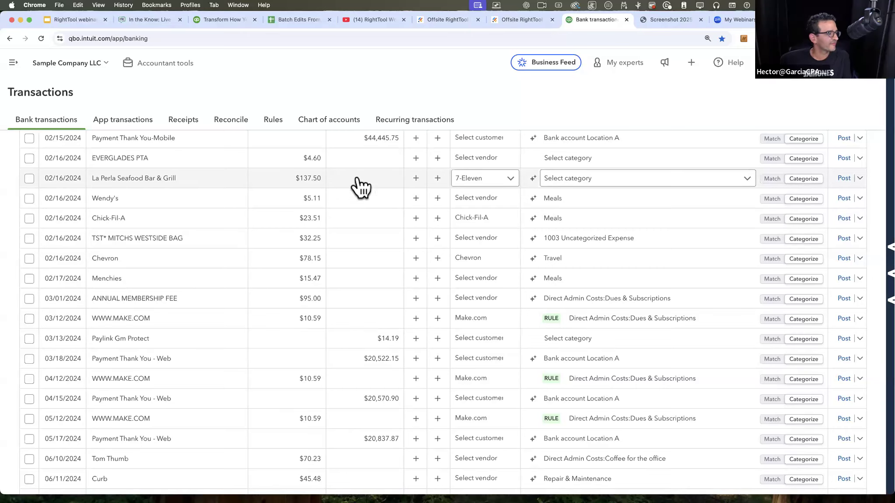
click(515, 188)
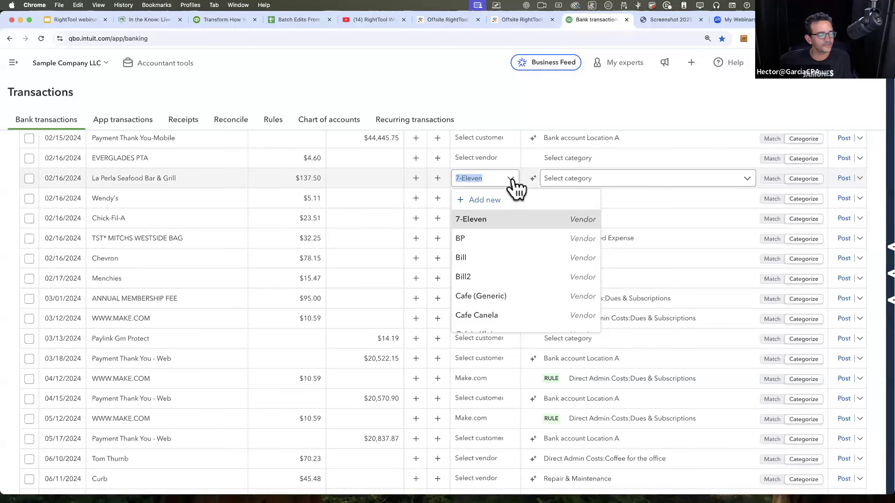
click(512, 180)
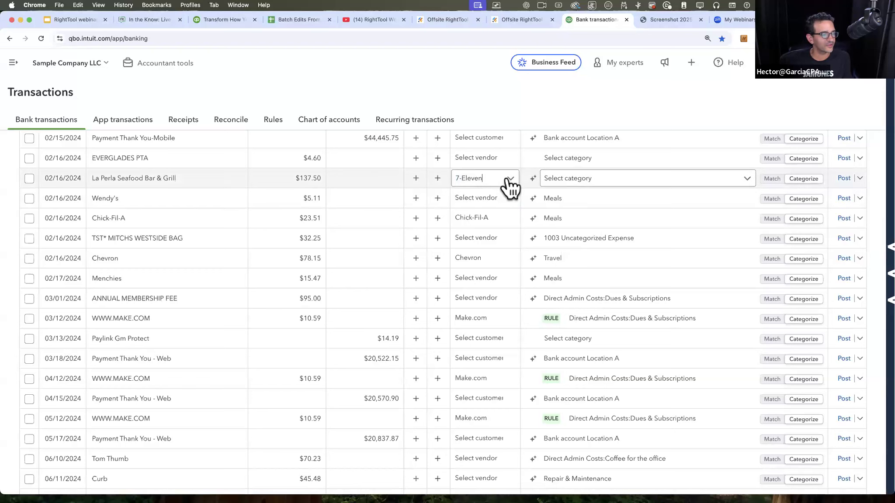
click(506, 179)
click(470, 220)
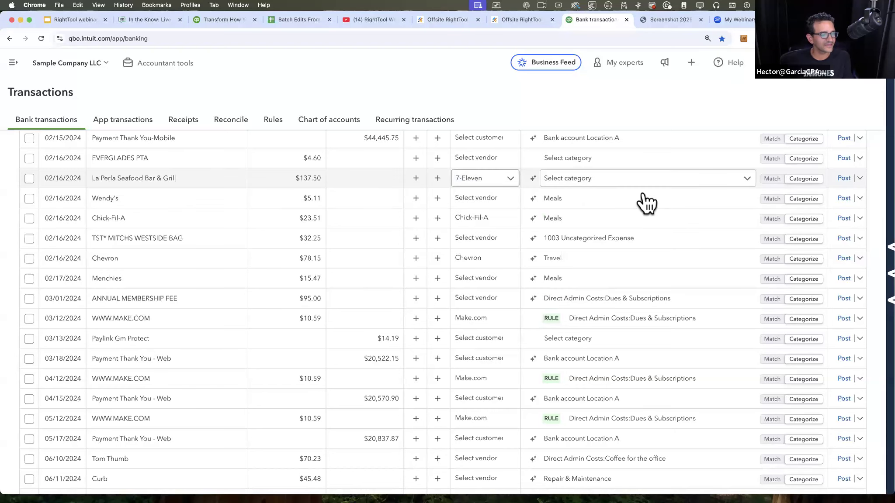
Step: View the categorization history of the La Perla Seafood Bar & Grill transaction under 7-Eleven and close it
click(860, 178)
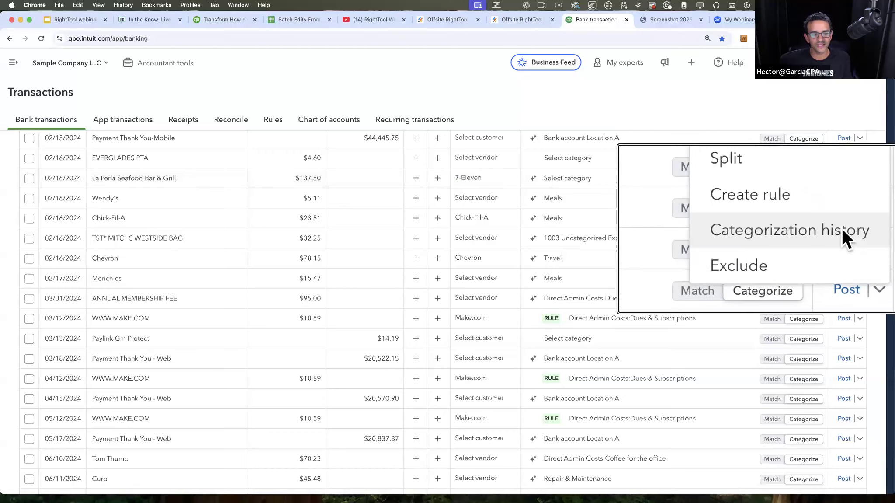
click(838, 229)
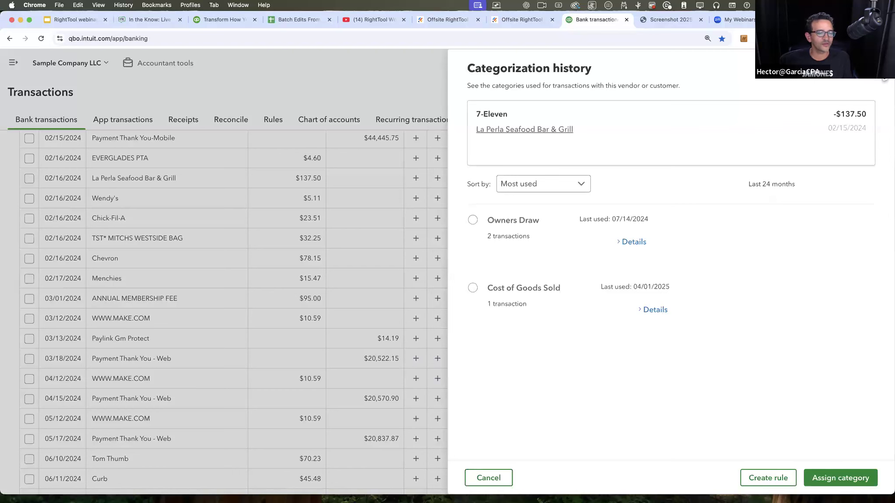
click(873, 80)
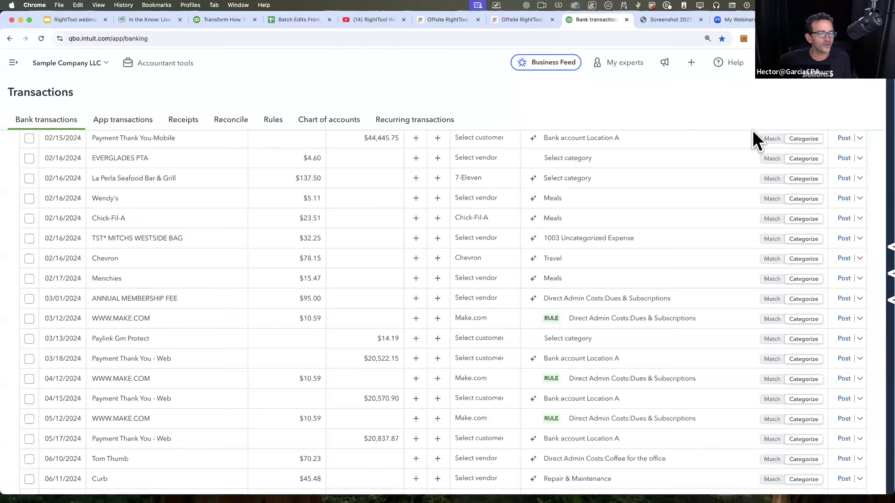
Step: Expand the TST* MITCHS WESTSIDE BAG transaction and examine its fields and suggested categories
click(196, 238)
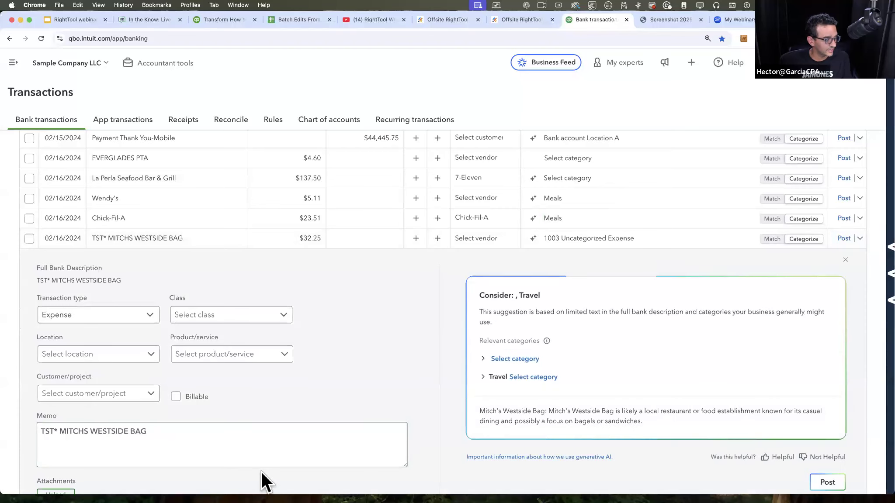
scroll(262, 471, down, 2)
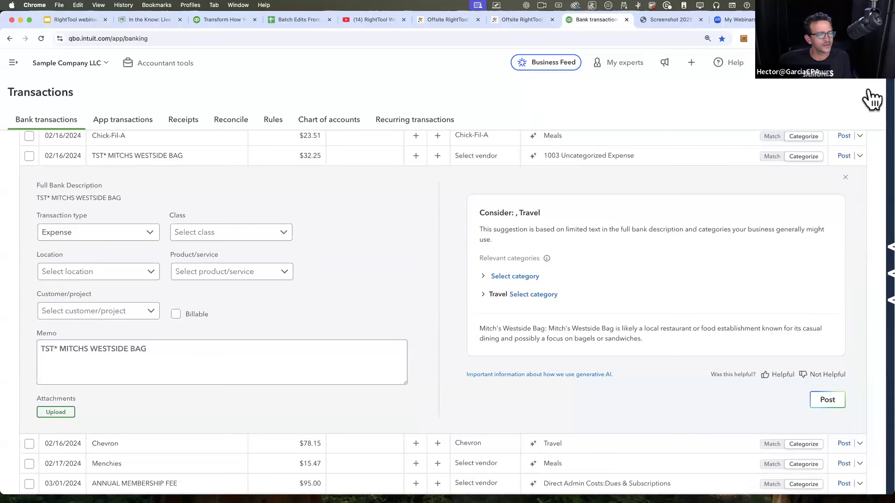
Step: Turn on all Bank Feeds PRO features in the RightTool settings, then save and refresh all QBO tabs
mouse_move(889, 94)
click(833, 99)
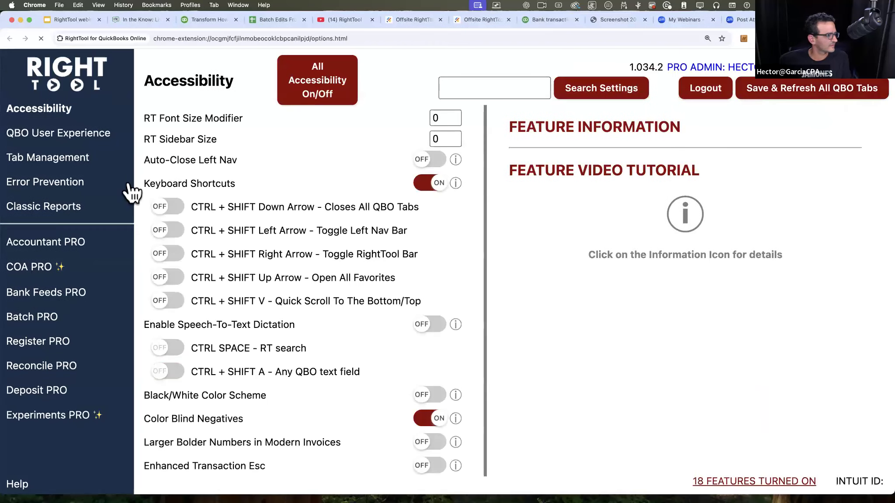
click(53, 293)
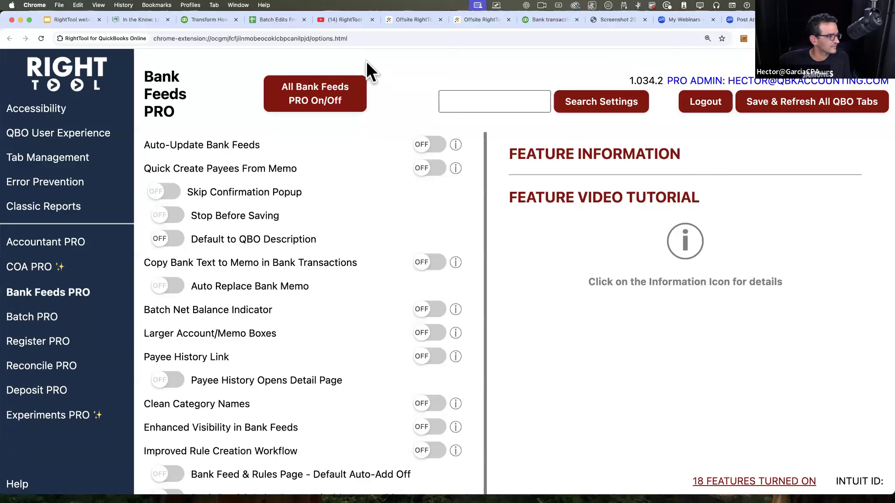
click(319, 100)
scroll(431, 205, down, 5)
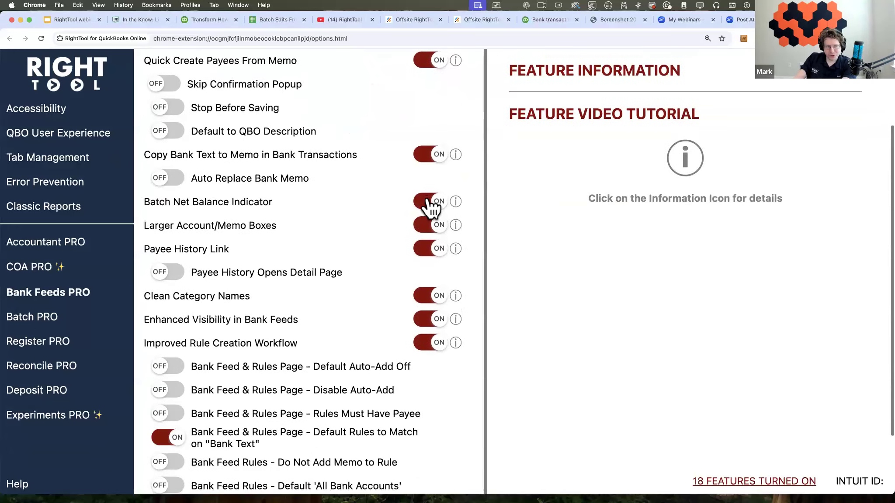
scroll(731, 132, up, 5)
click(794, 104)
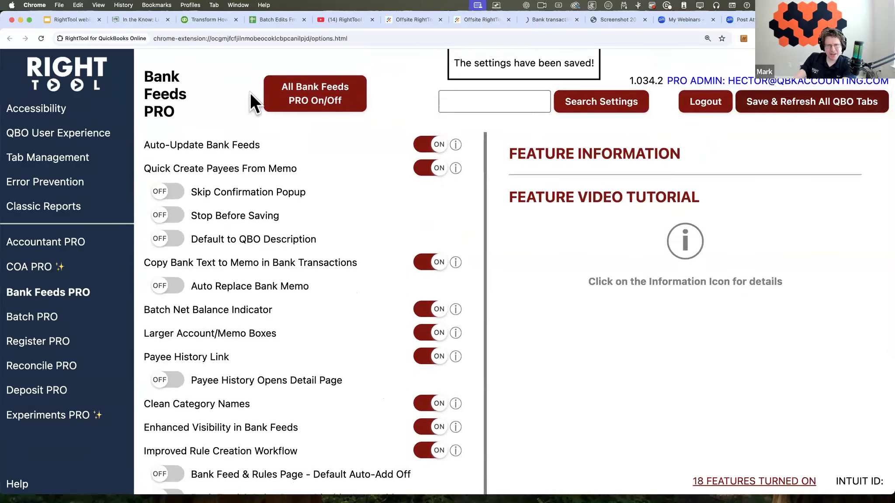
Step: Return to the bank transactions page, expand the Chick-Fil-A transaction and inspect the RightTool shortcuts beside its memo
click(546, 20)
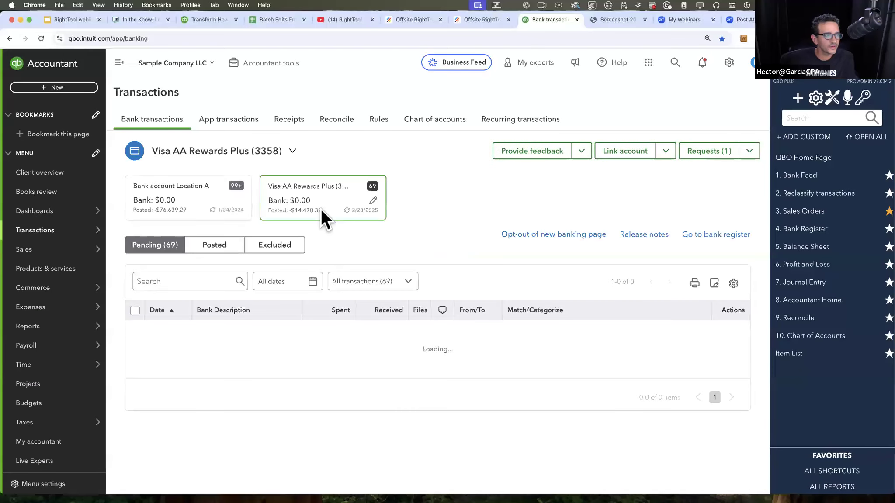
scroll(482, 240, down, 3)
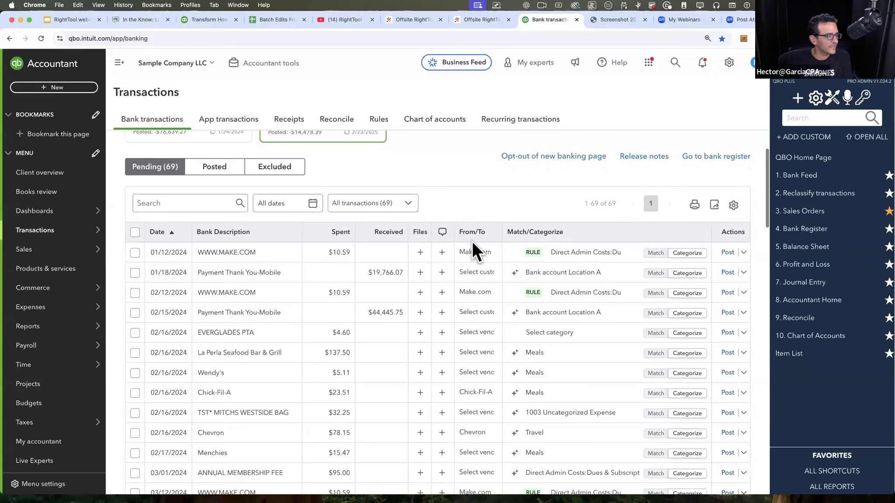
click(222, 392)
scroll(348, 364, down, 2)
scroll(343, 313, down, 5)
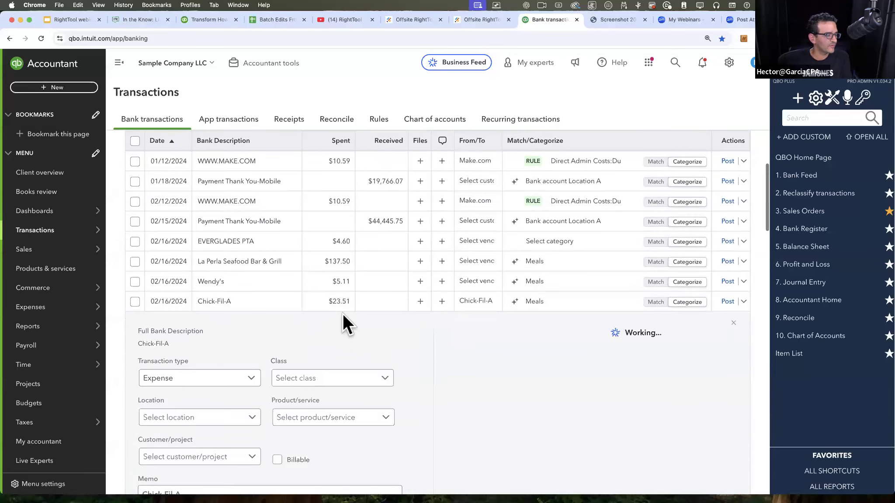
scroll(342, 313, up, 3)
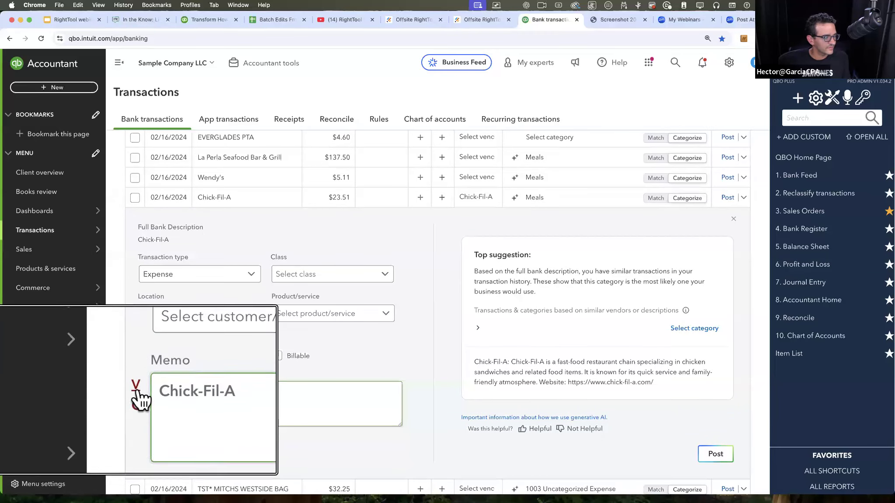
scroll(146, 387, down, 2)
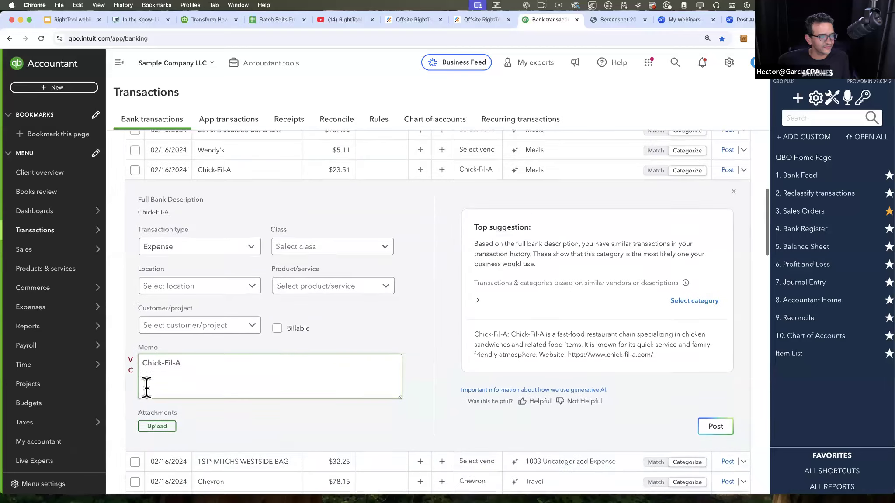
scroll(147, 387, up, 1)
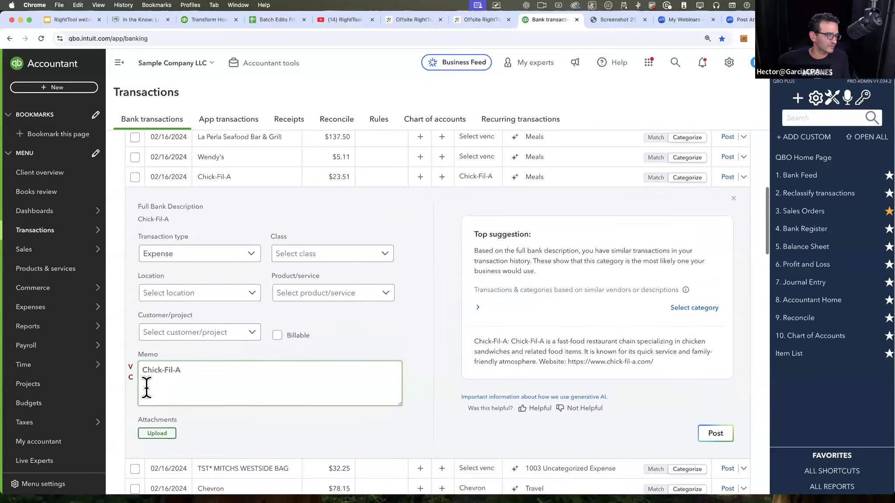
Step: Turn on all Error Prevention features in the RightTool settings, then save and refresh all QBO tabs
click(832, 99)
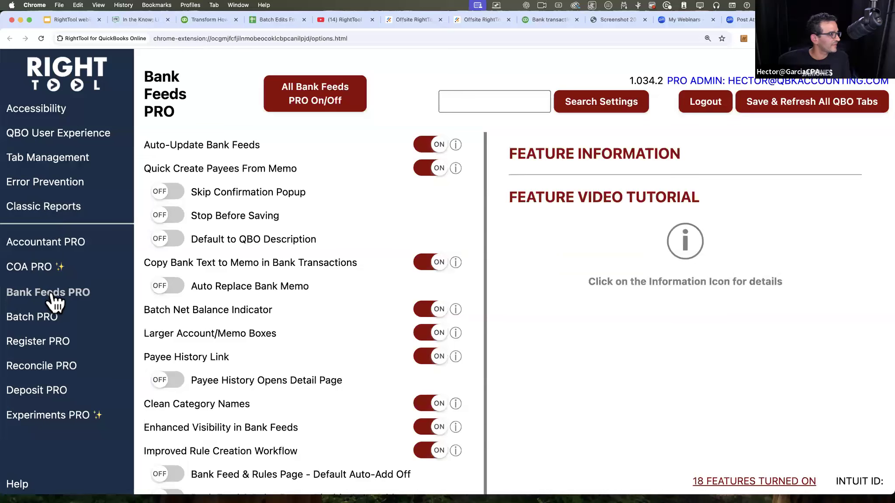
click(56, 183)
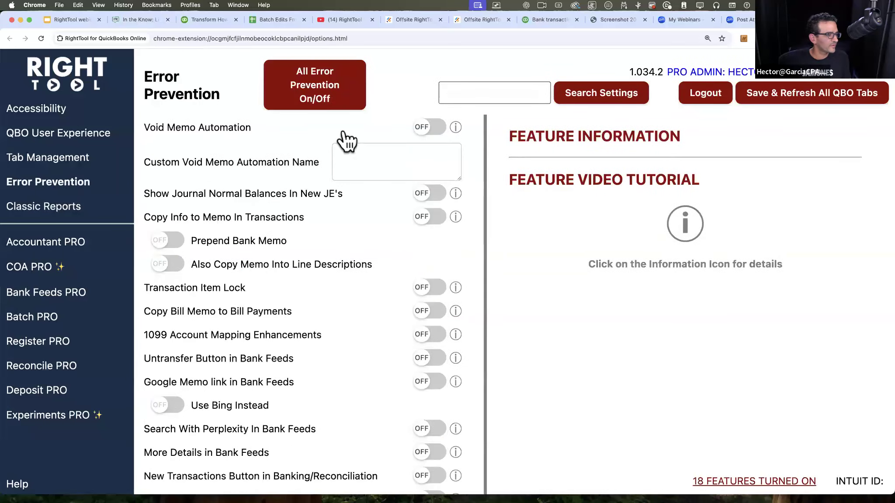
click(795, 94)
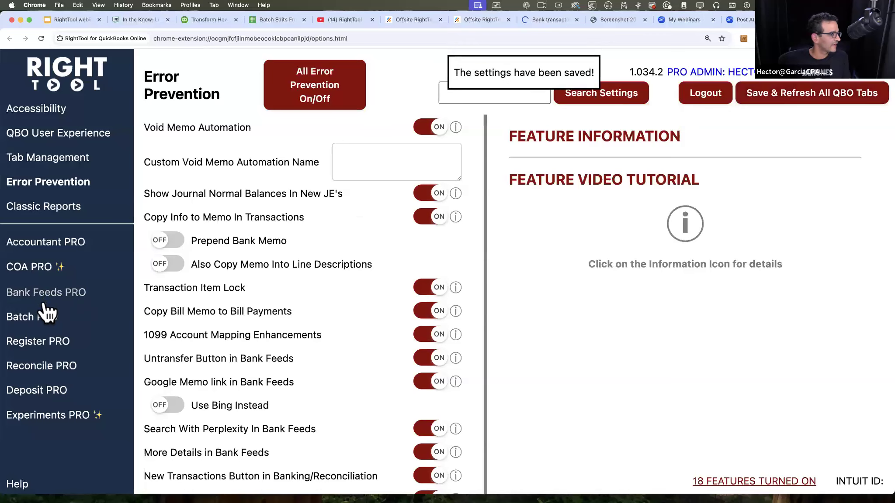
Step: Review the Bank Feeds PRO and Error Prevention feature lists in the RightTool settings, with the page zoomed to 150%
click(76, 293)
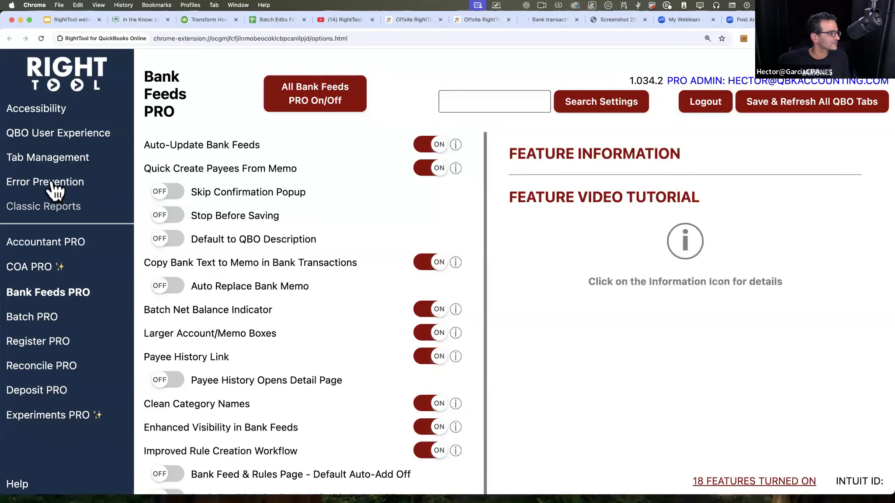
click(25, 184)
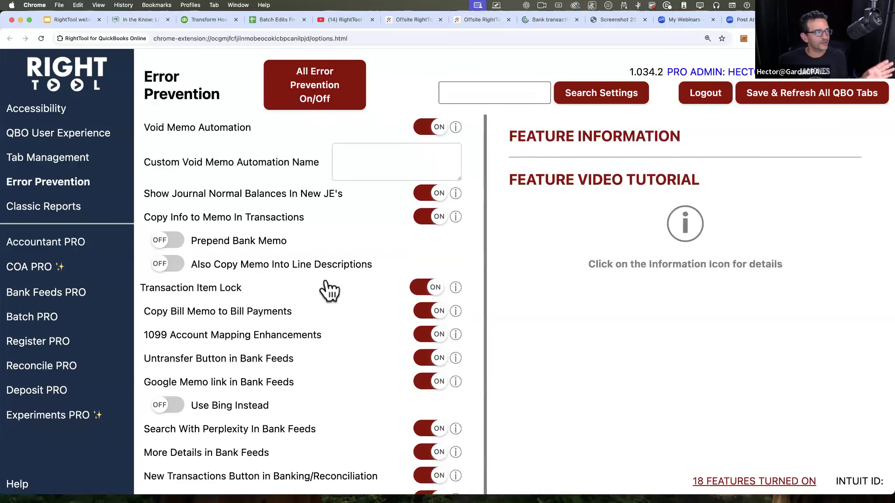
key(super+minus)
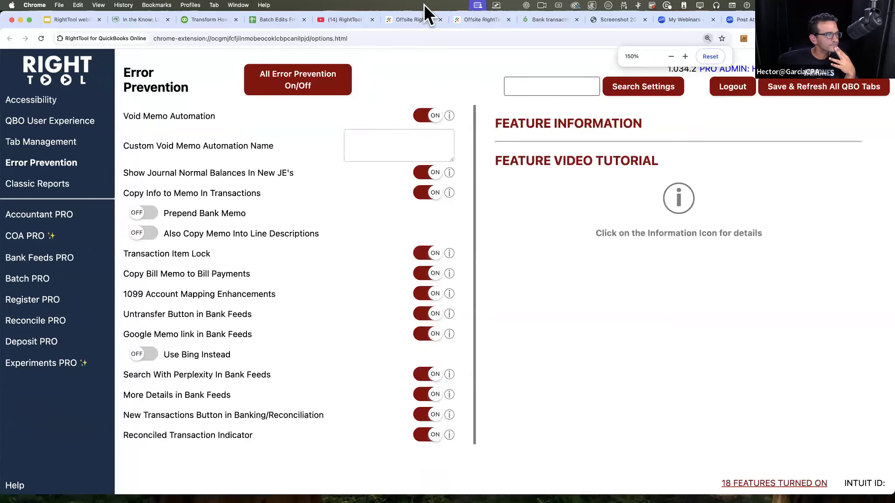
Step: Return to the bank transactions page, expand the Wendy's transaction, inspect its bank description, memo shortcuts and suggestion, and collapse it
click(542, 20)
scroll(381, 305, down, 2)
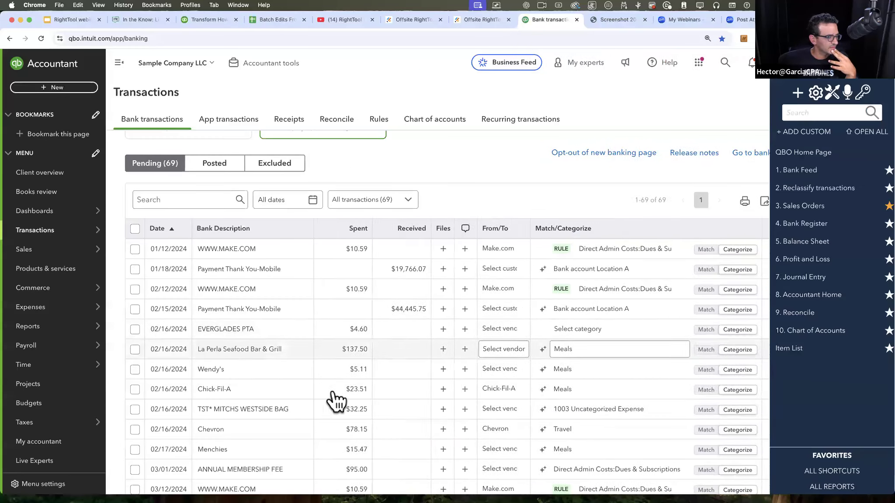
click(297, 367)
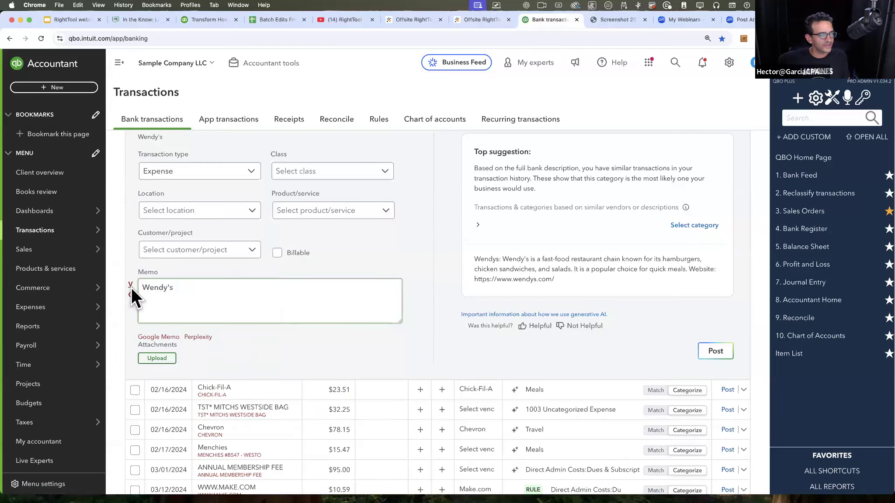
scroll(280, 297, up, 5)
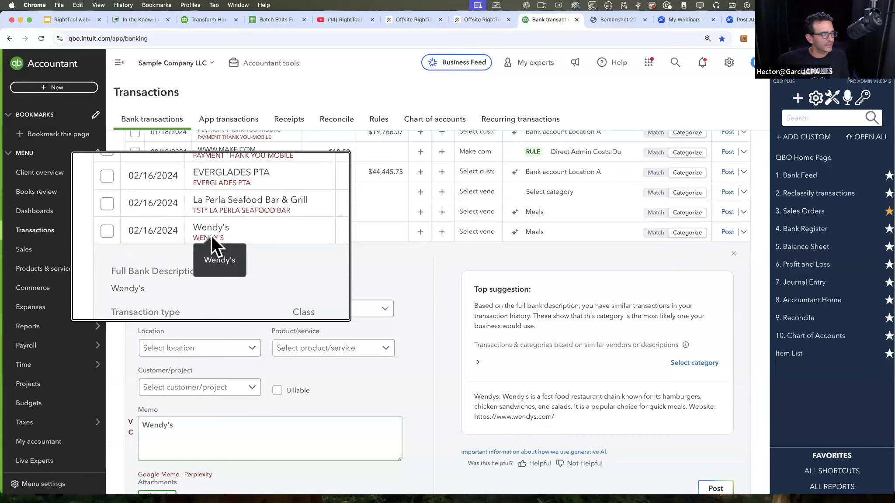
scroll(393, 385, down, 3)
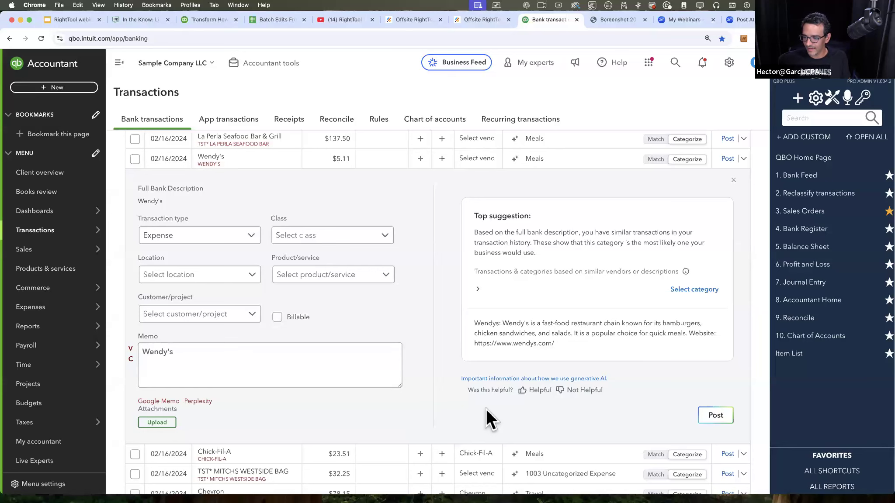
scroll(687, 206, up, 2)
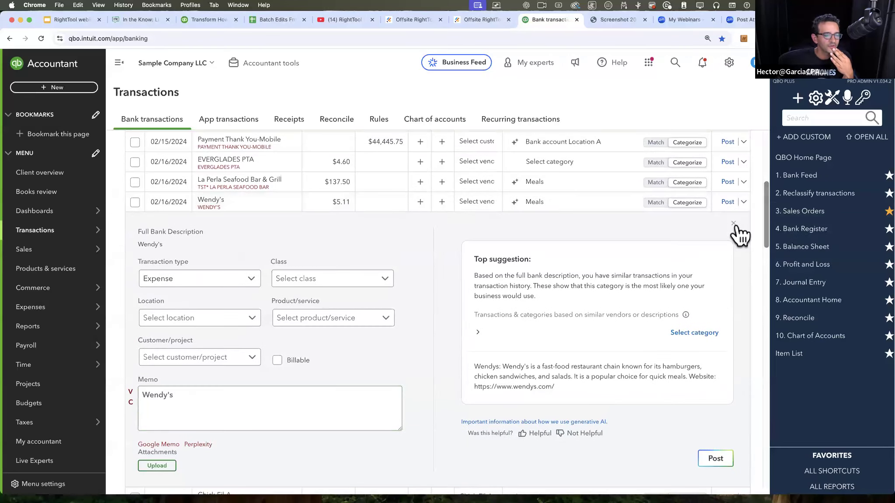
click(733, 224)
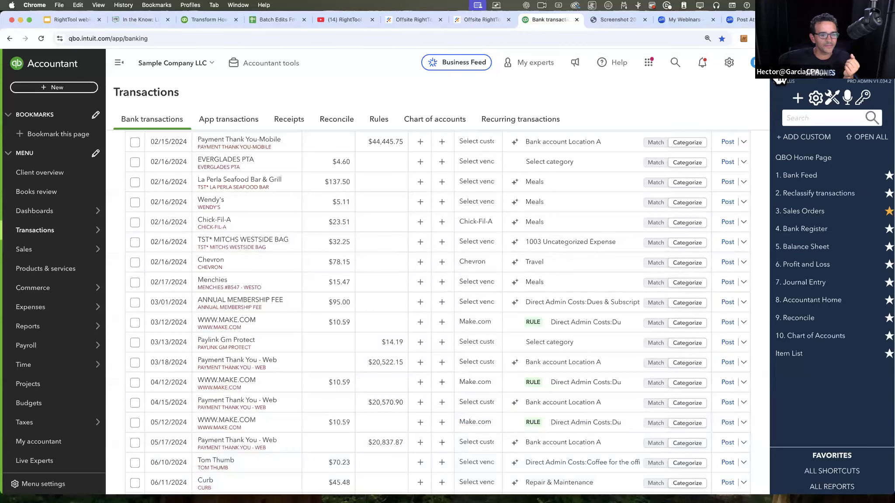
Step: Collapse the RightTool sidebar and look over the full width of the pending transactions list and account header
click(775, 72)
scroll(533, 247, up, 3)
scroll(537, 253, up, 5)
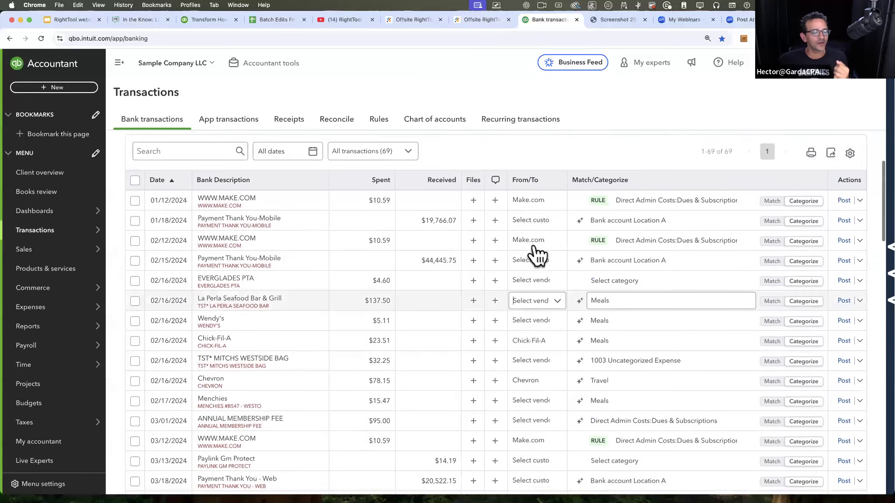
scroll(537, 251, up, 3)
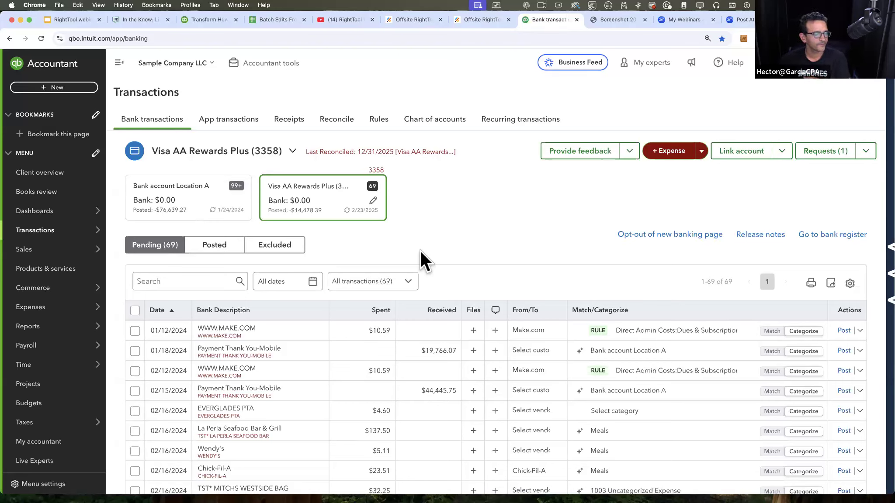
scroll(475, 281, down, 3)
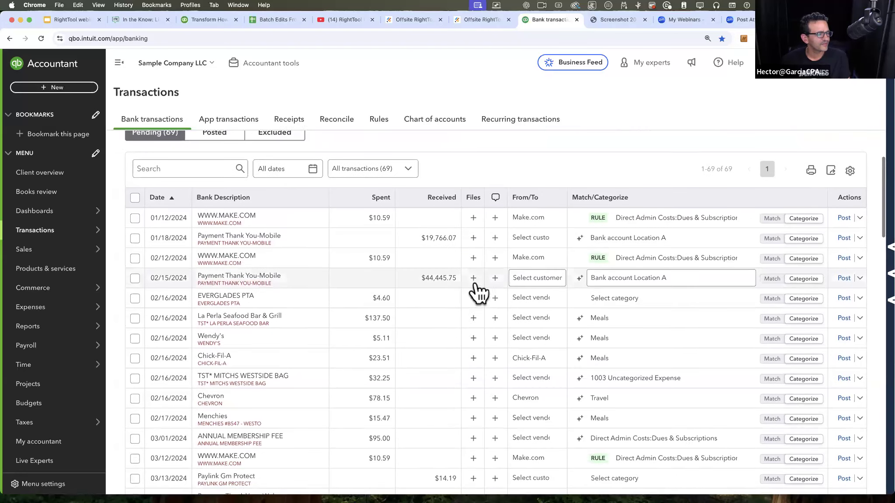
scroll(479, 292, up, 2)
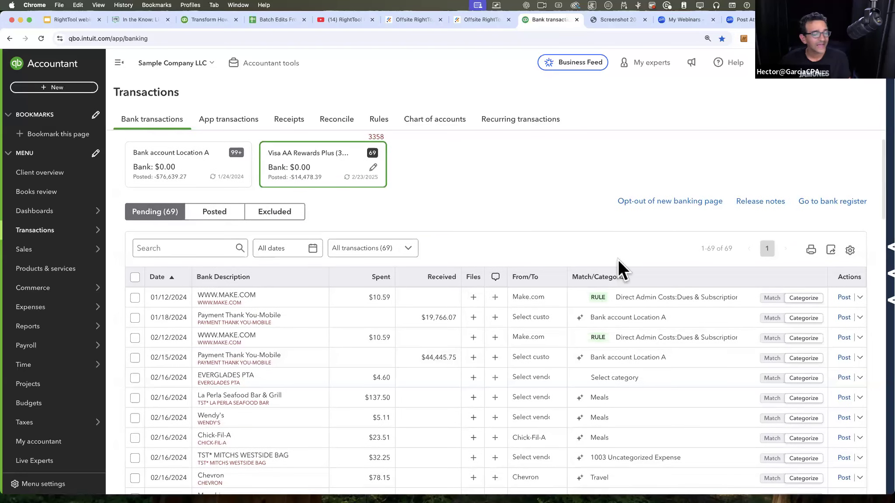
Step: Open the match search for the EVERGLADES PTA transaction and view the column options in its table settings
click(772, 378)
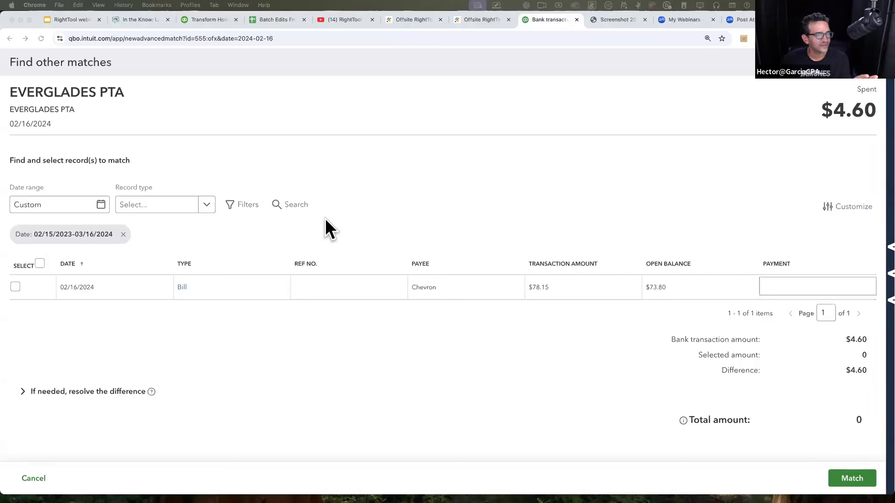
click(850, 209)
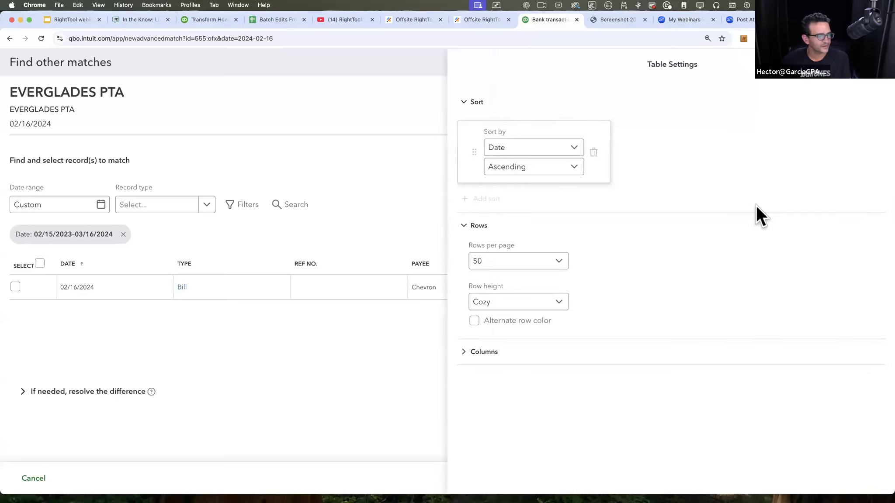
click(463, 353)
scroll(595, 340, down, 2)
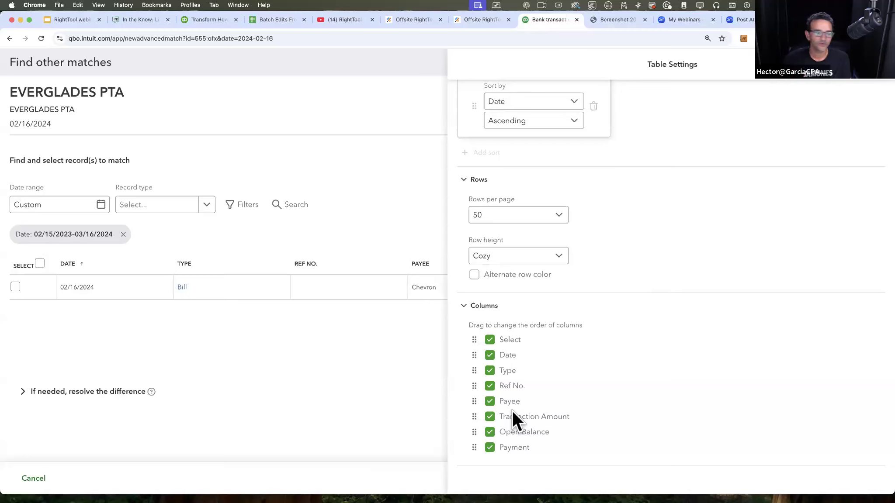
Step: Turn on alternate row color for the matching records table, review the other table settings and close them
click(486, 276)
scroll(628, 244, up, 2)
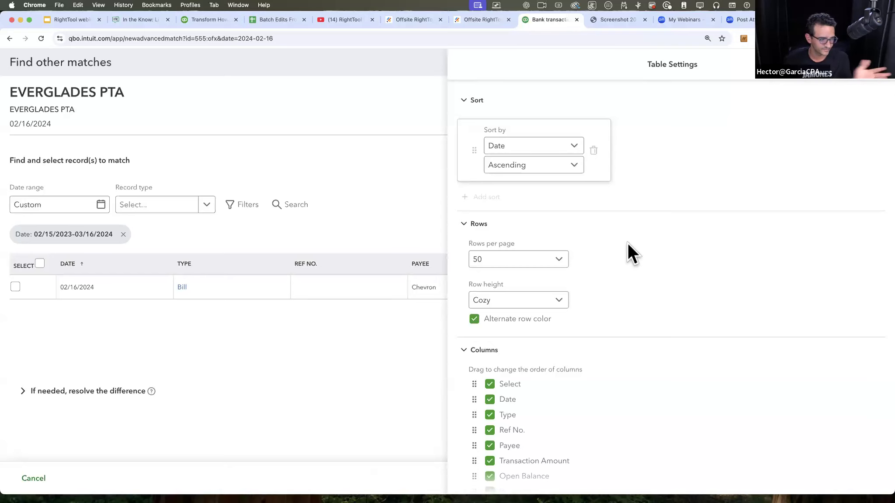
scroll(575, 321, down, 2)
scroll(577, 324, up, 2)
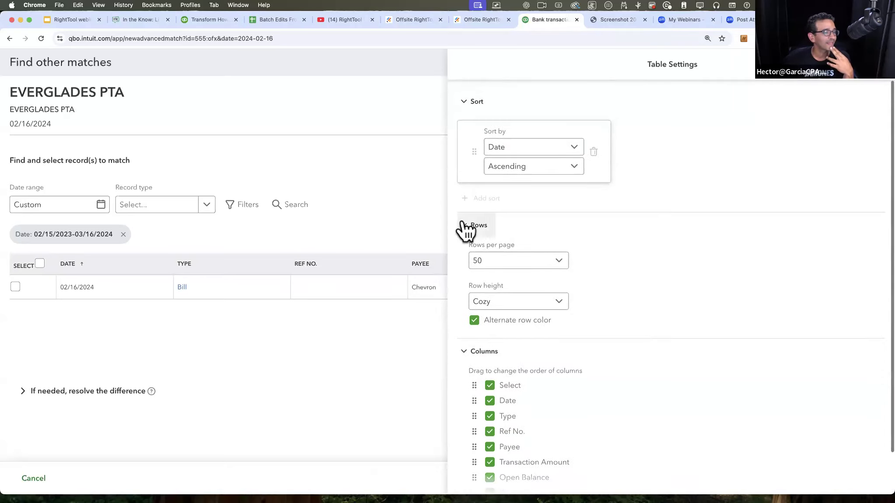
scroll(551, 393, down, 2)
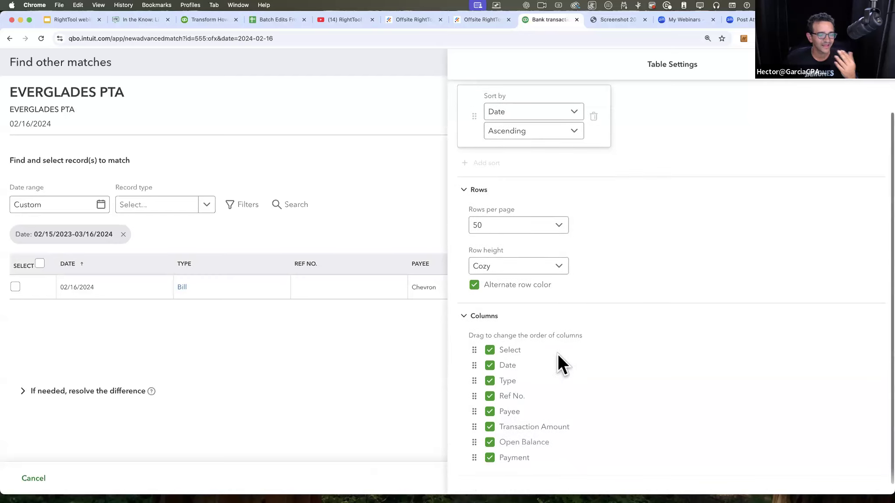
click(876, 84)
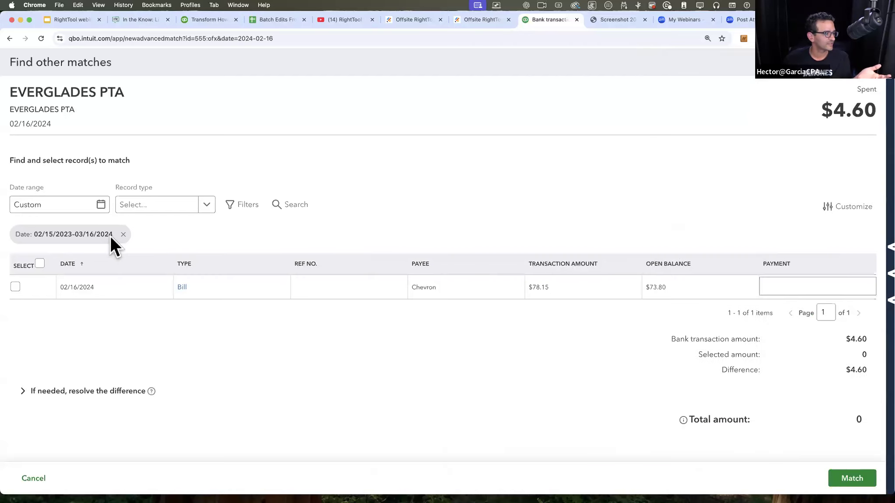
Step: Clear the date filter from the matching records and look through the available record types
click(123, 235)
click(202, 206)
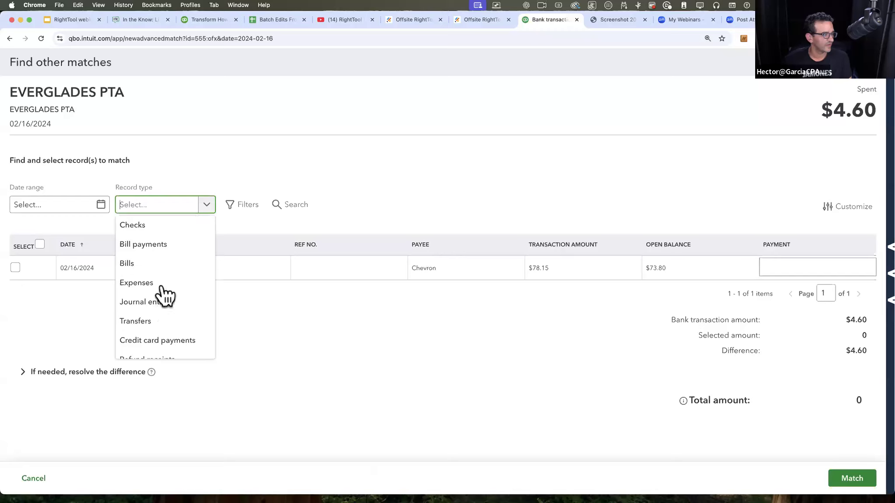
scroll(164, 306, down, 1)
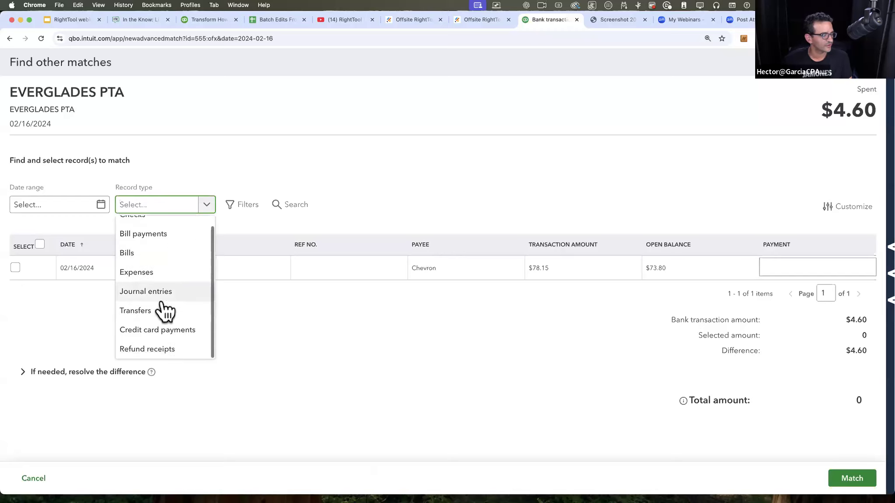
Step: Examine the date range filter of the match search, including its custom start and end dates, and dismiss it
click(60, 213)
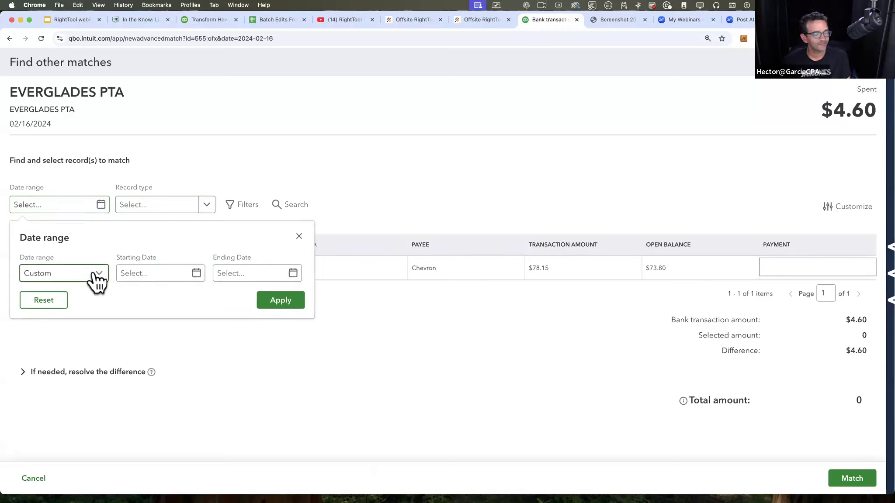
click(72, 205)
click(73, 206)
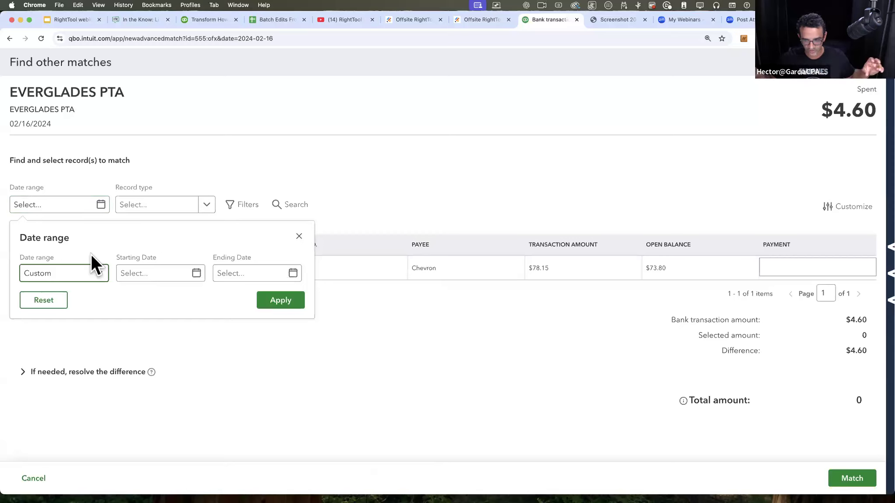
click(70, 206)
click(73, 206)
click(73, 206)
click(73, 205)
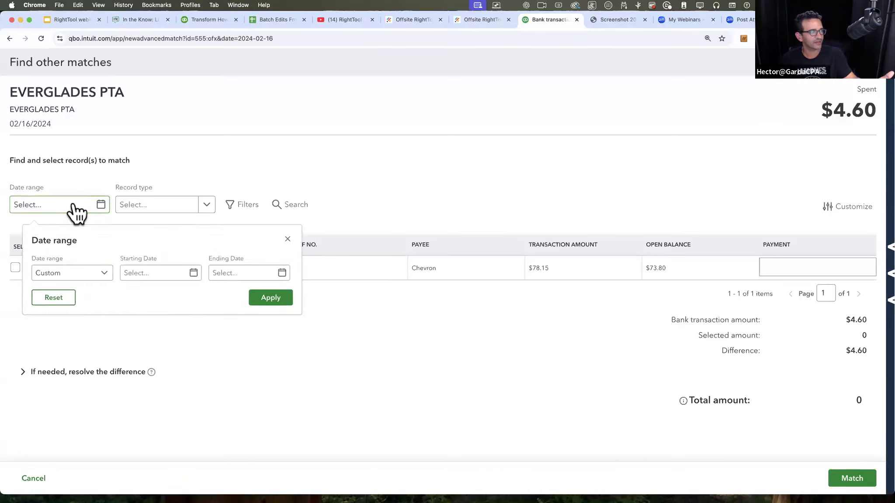
click(220, 275)
click(365, 218)
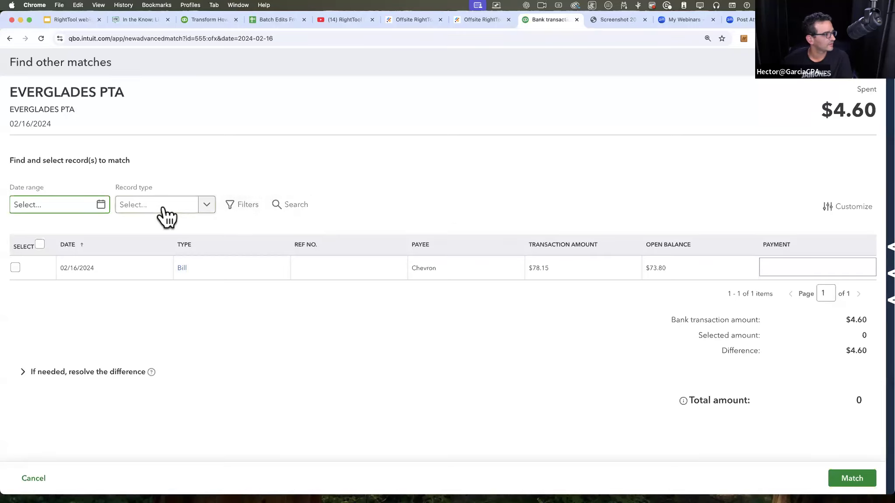
Step: Try out the search field and the additional filters of the match search without entering any criteria
click(293, 205)
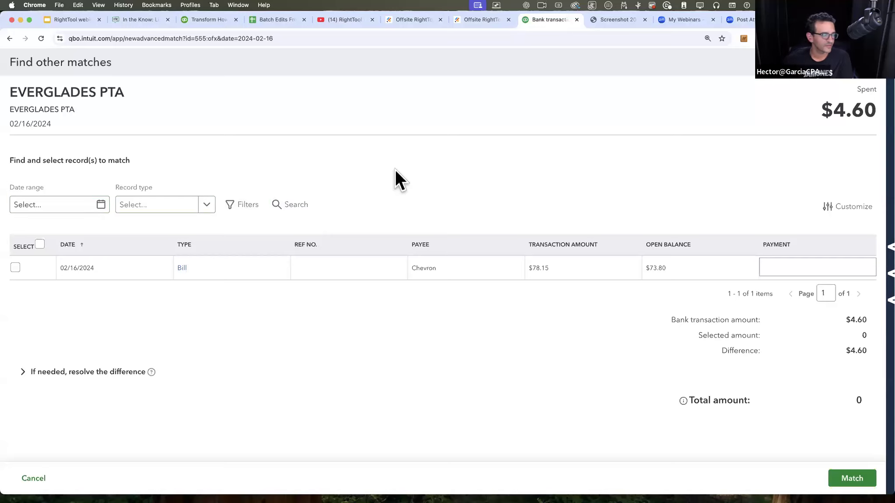
click(285, 208)
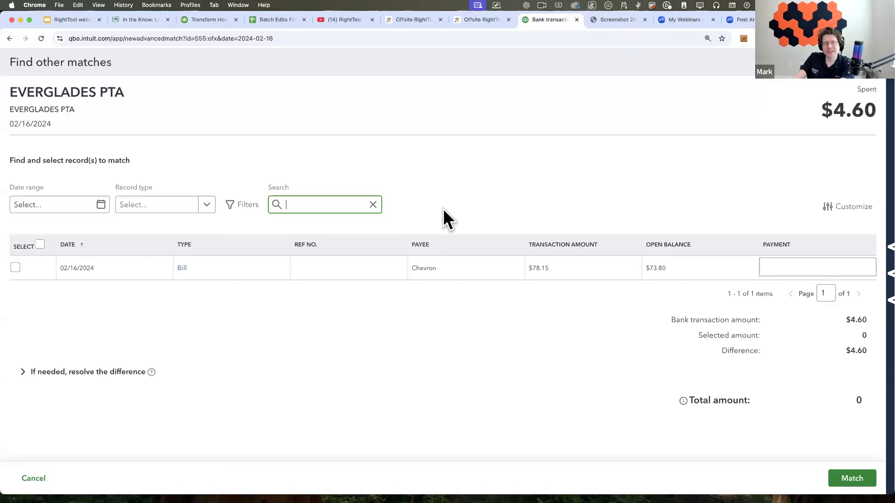
click(246, 216)
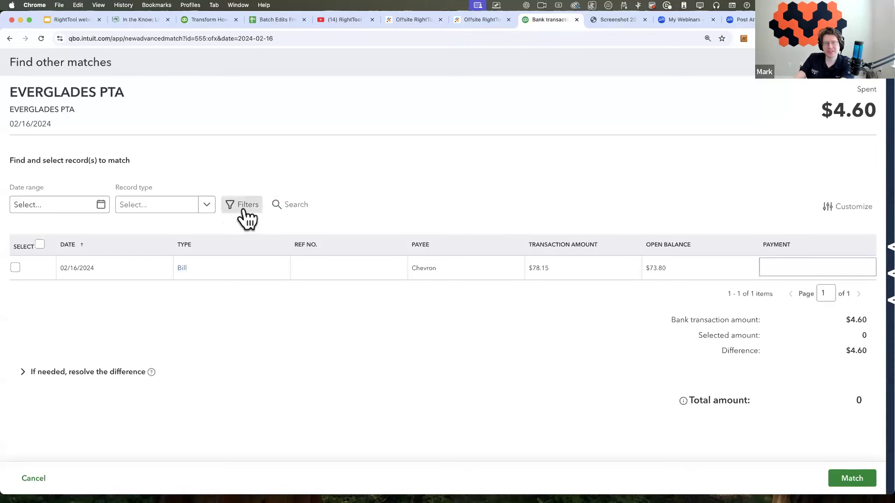
click(508, 236)
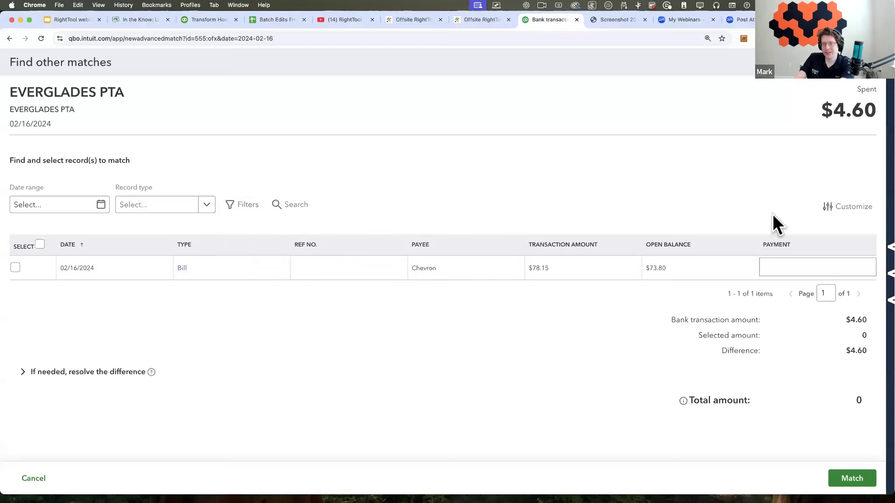
Step: Recheck the row and column options in the table settings, then close the match search without matching a record
click(836, 208)
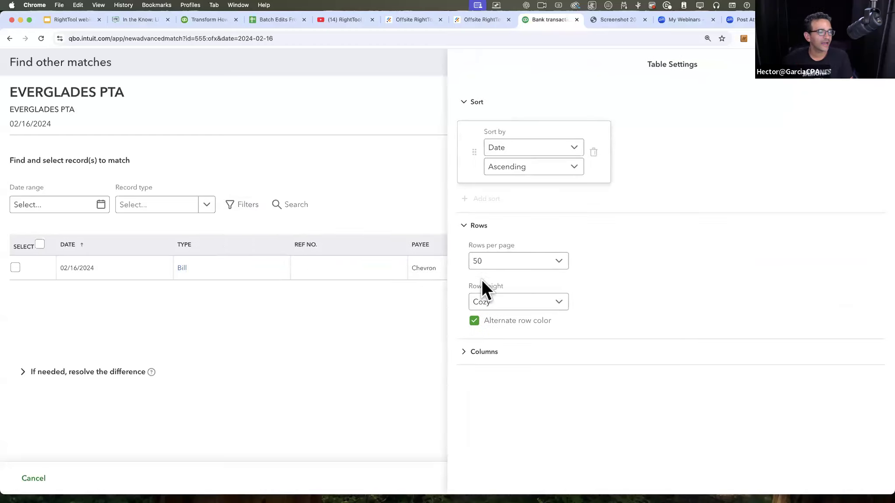
click(465, 352)
scroll(660, 289, down, 2)
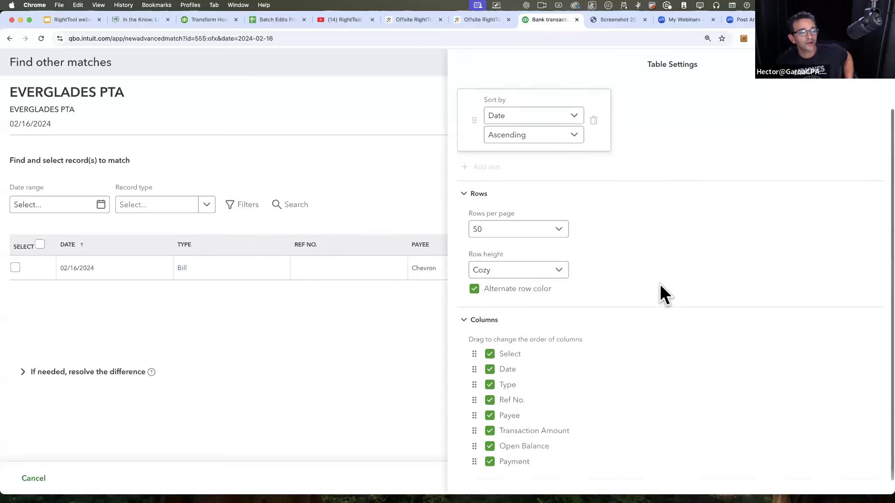
scroll(661, 285, up, 2)
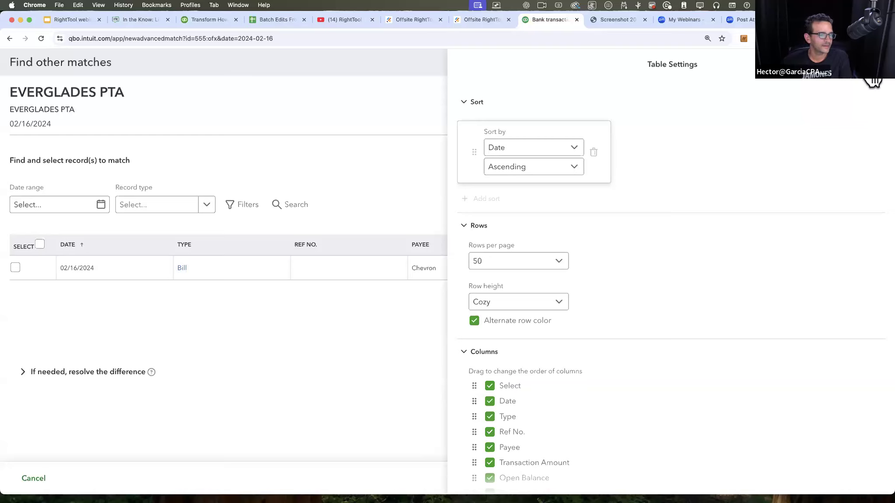
click(859, 77)
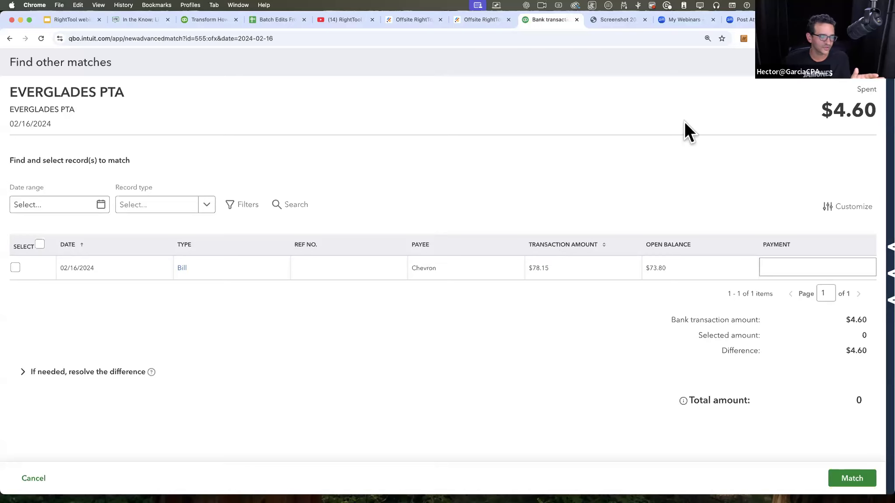
click(873, 78)
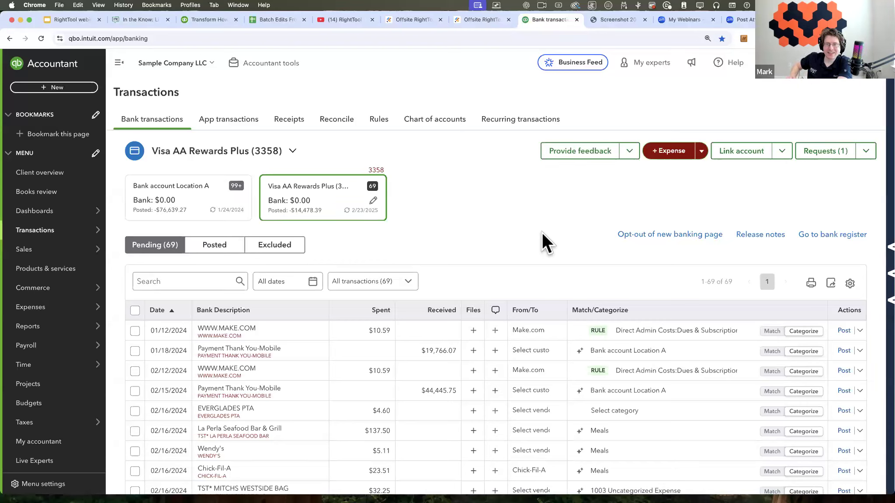
click(772, 332)
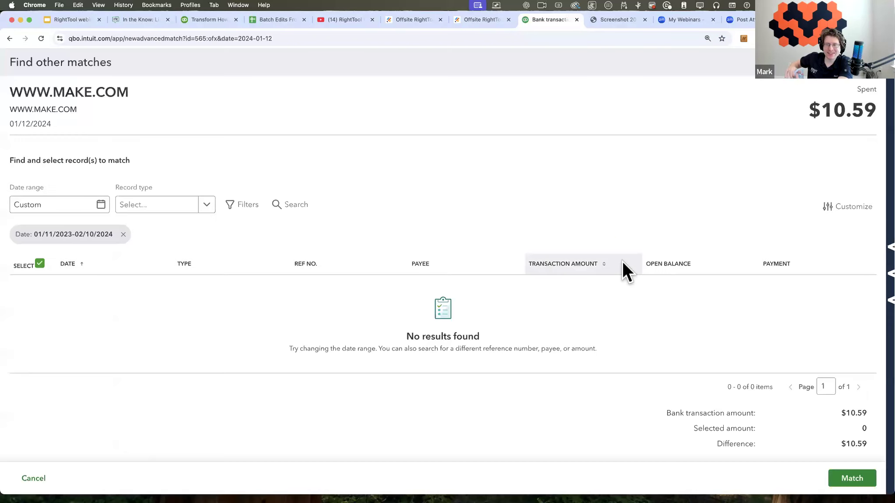
scroll(622, 261, down, 1)
click(72, 421)
click(62, 293)
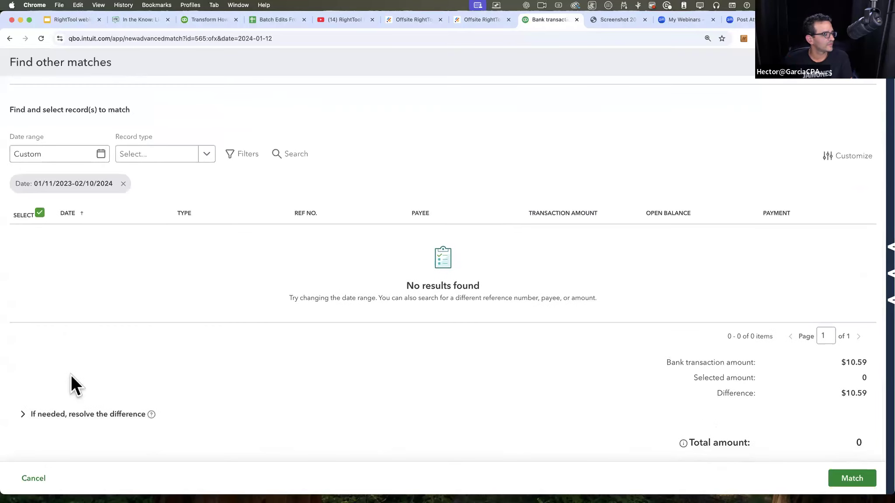
click(62, 417)
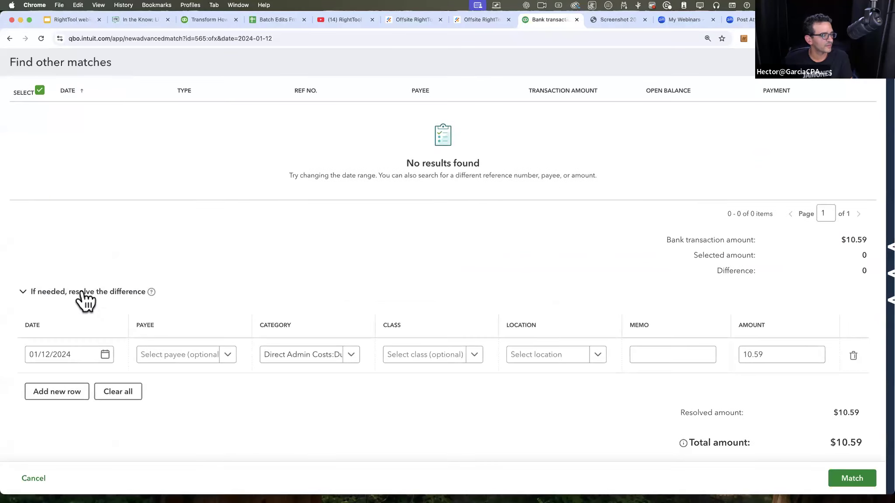
click(776, 356)
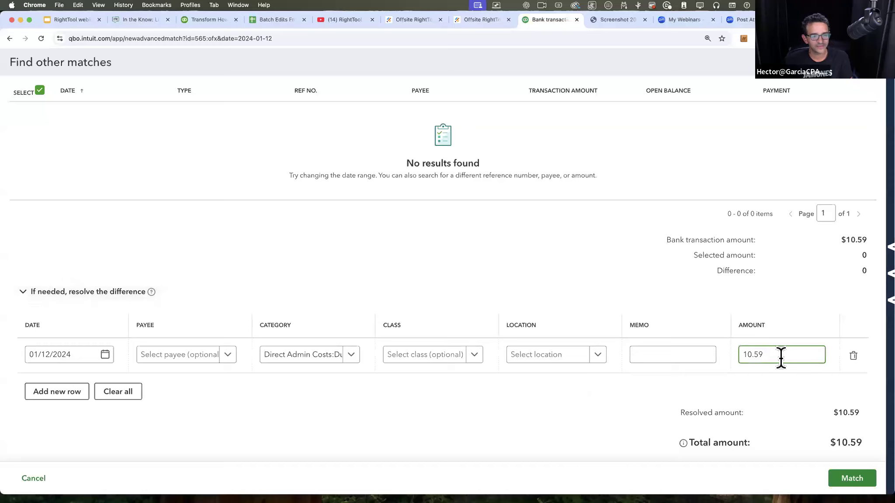
Step: Collapse and reopen the difference section to compare the totals, then close the match search without matching a record
click(71, 391)
click(71, 300)
click(40, 415)
click(33, 297)
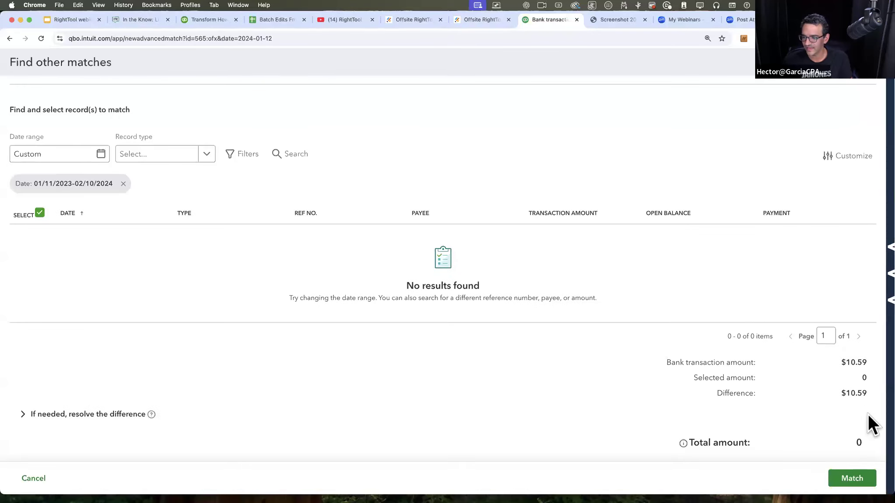
click(83, 418)
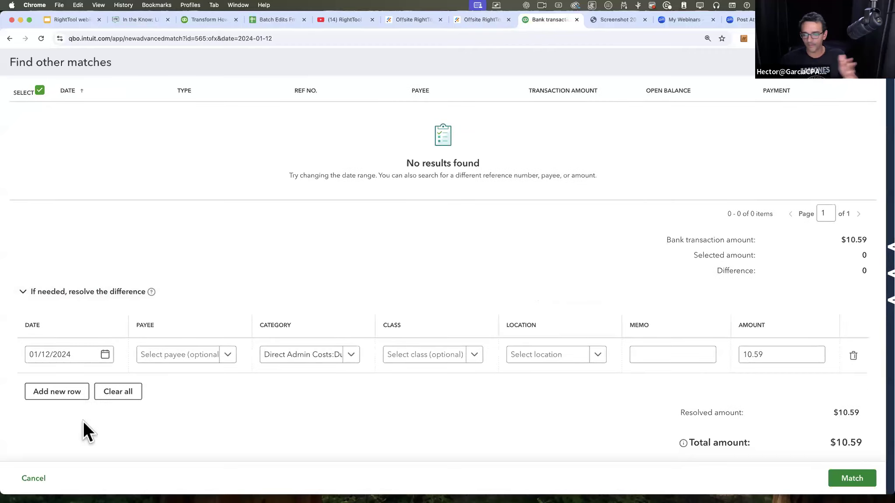
click(58, 291)
click(873, 77)
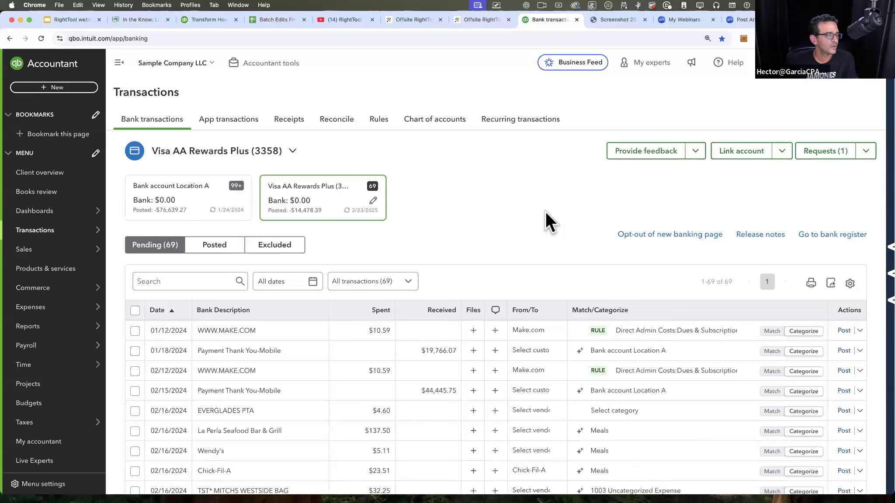
Step: Start a request for more information on the EVERGLADES PTA transaction
scroll(545, 211, down, 2)
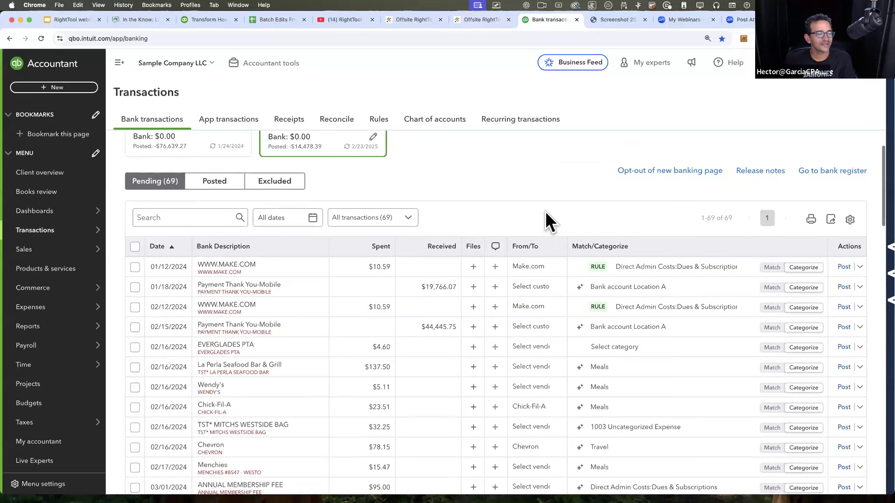
scroll(546, 211, up, 1)
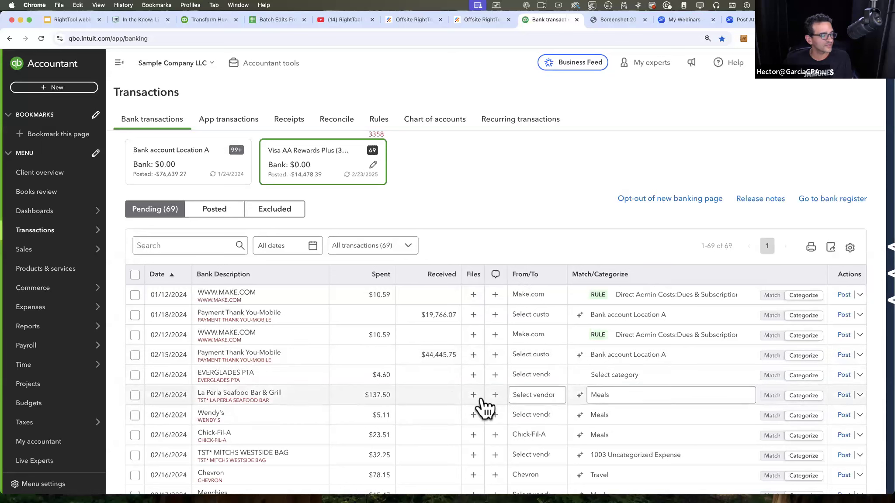
click(495, 376)
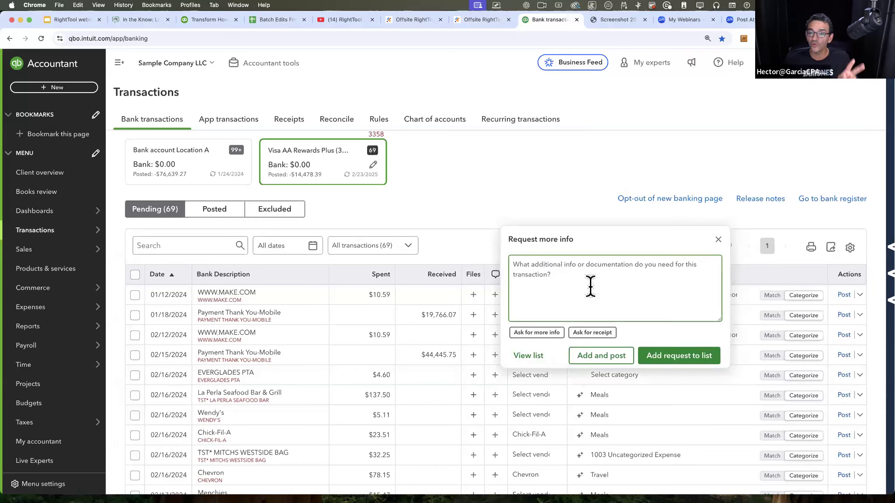
Step: Try the preset questions asking for more info and for a receipt, then clear the request message
click(537, 334)
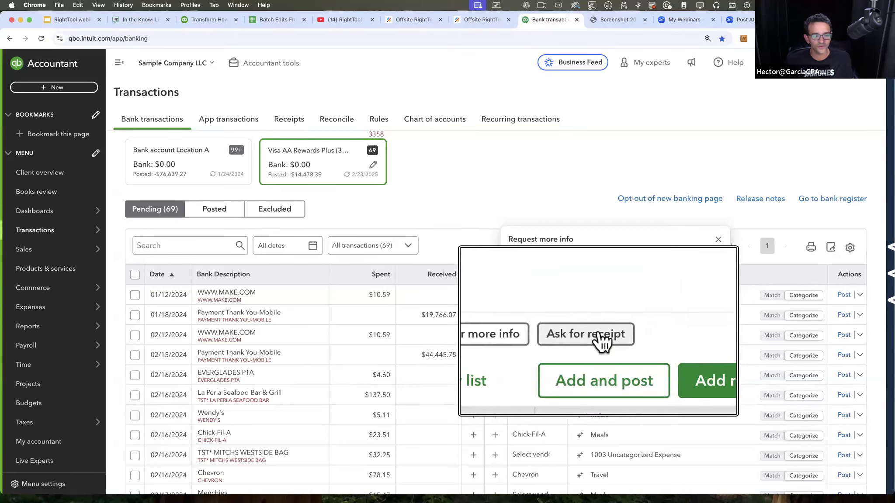
click(540, 333)
drag(713, 266, 503, 263)
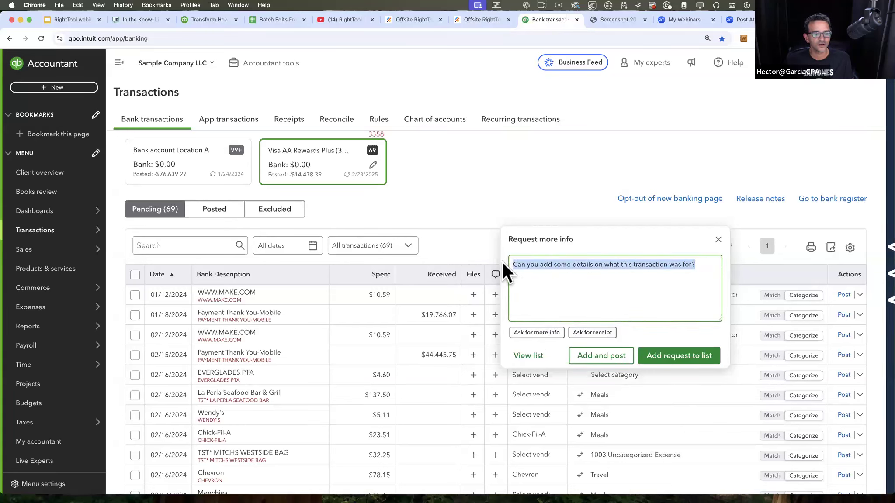
click(594, 332)
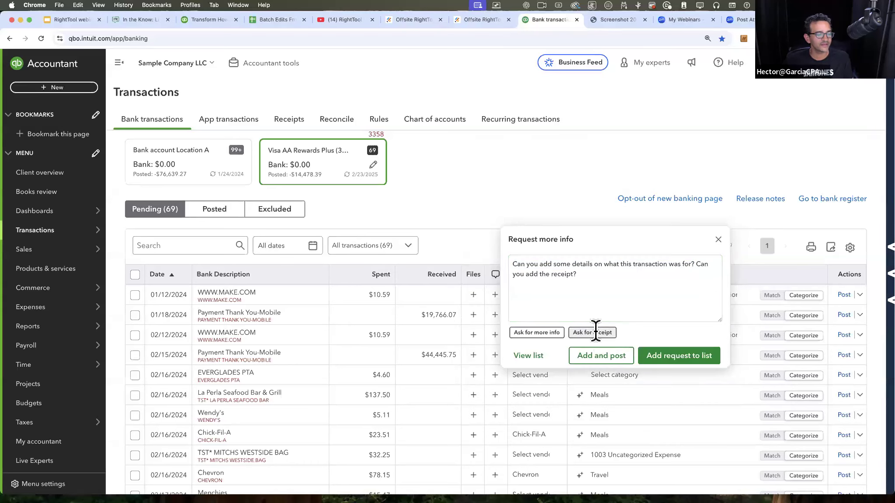
drag(610, 278, 502, 256)
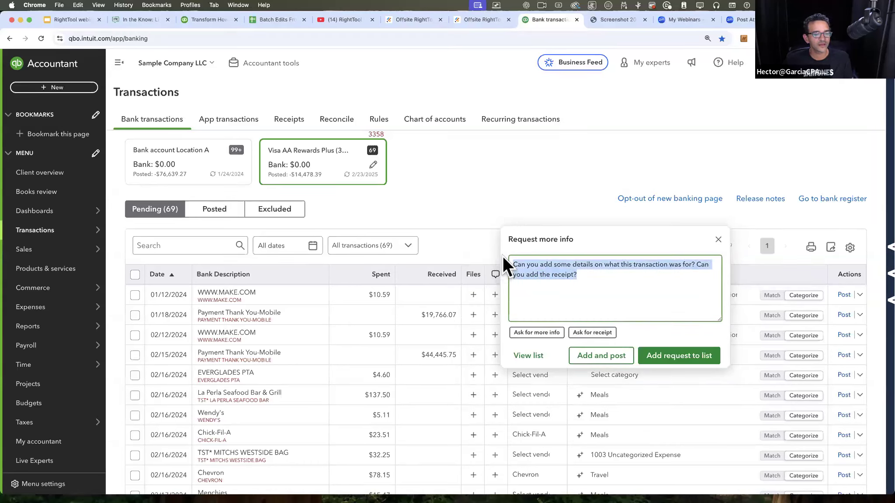
click(571, 282)
drag(586, 280, 509, 263)
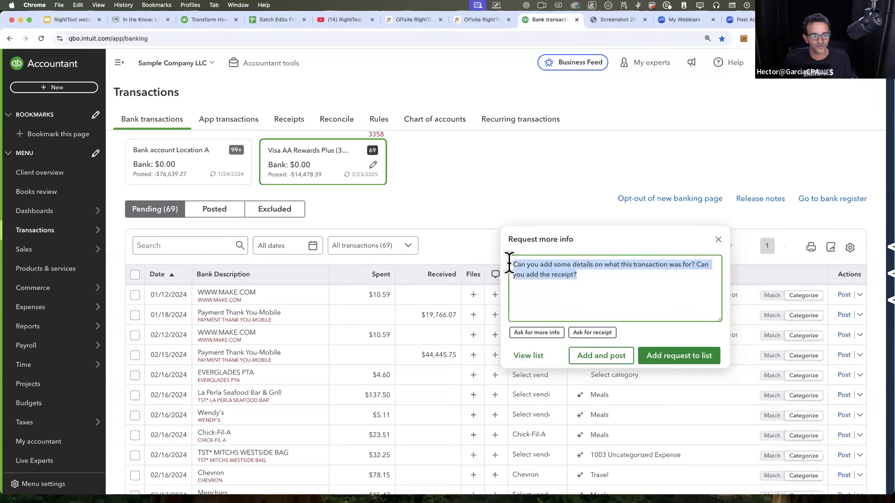
key(BackSpace)
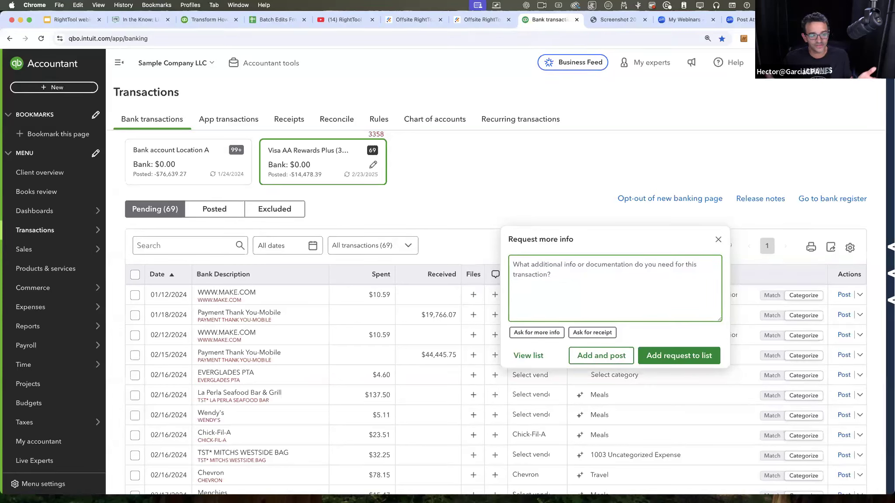
Step: Write "What the heck is this?" as the request message
text(Whta the heck is i)
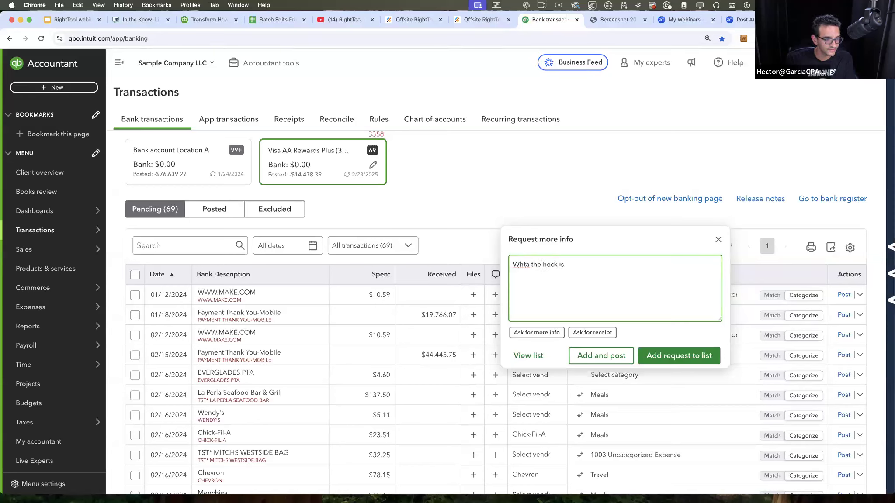
key(BackSpace)
key(BackSpace)
text(t)
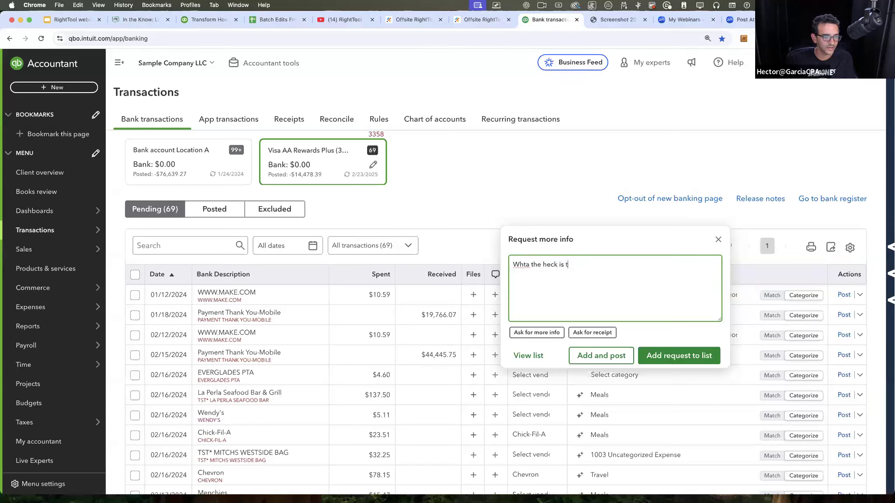
click(523, 265)
key(BackSpace)
text(ha)
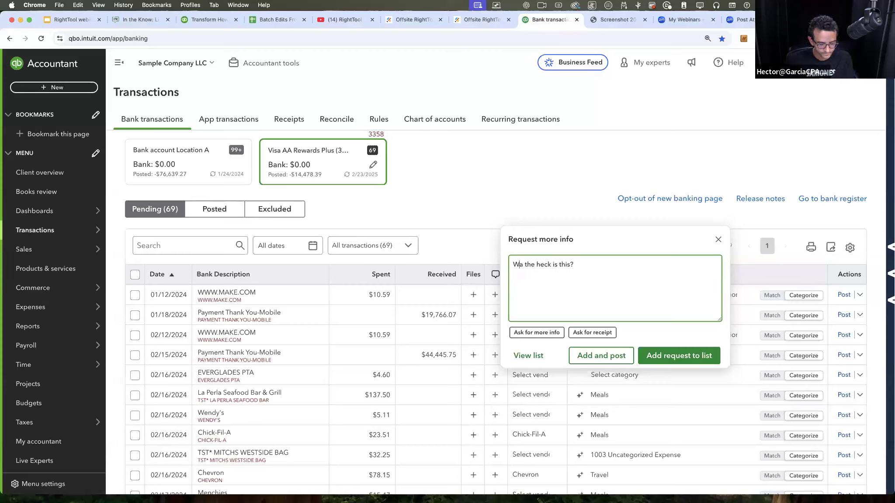
text(t)
click(596, 261)
click(650, 334)
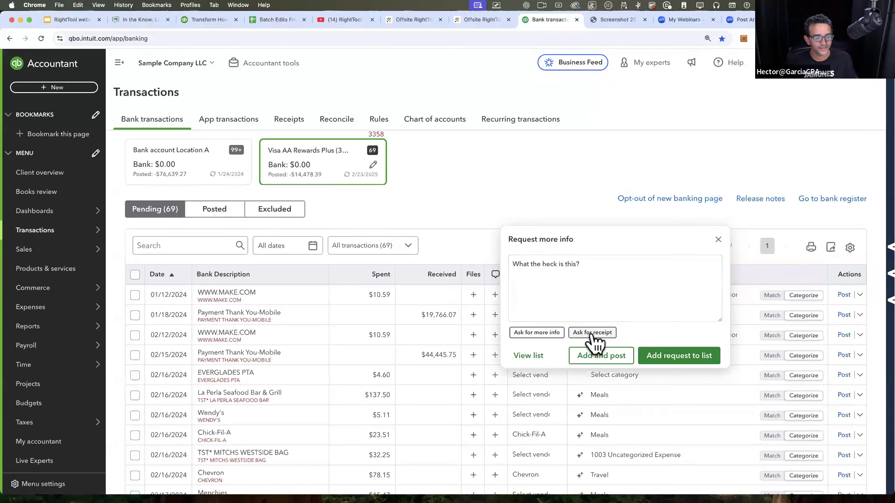
Step: Replace the request message with "is this business or personal?"
scroll(590, 336, up, 5)
scroll(594, 335, down, 5)
click(523, 259)
drag(632, 262, 478, 253)
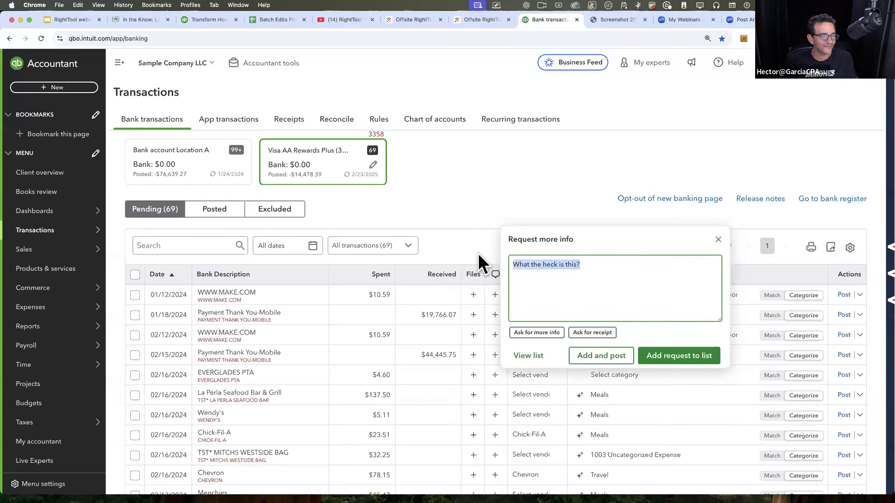
drag(597, 260, 502, 260)
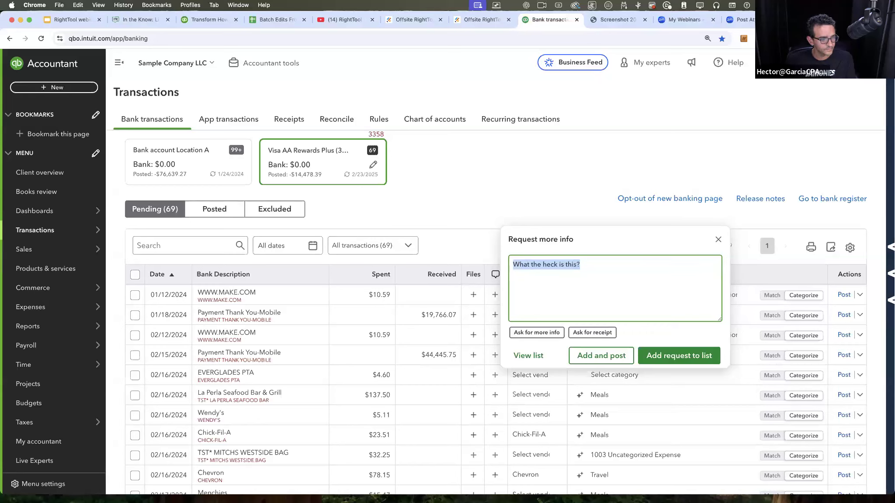
text(N)
key(F5)
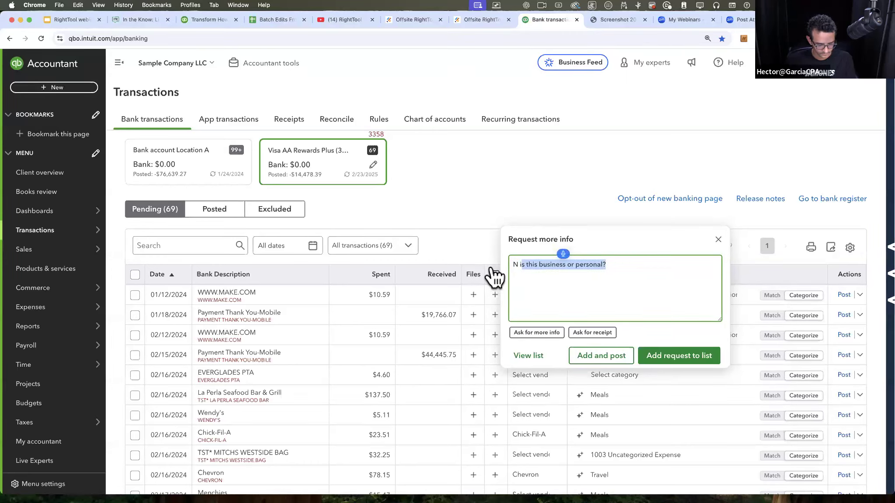
click(526, 310)
key(BackSpace)
key(BackSpace)
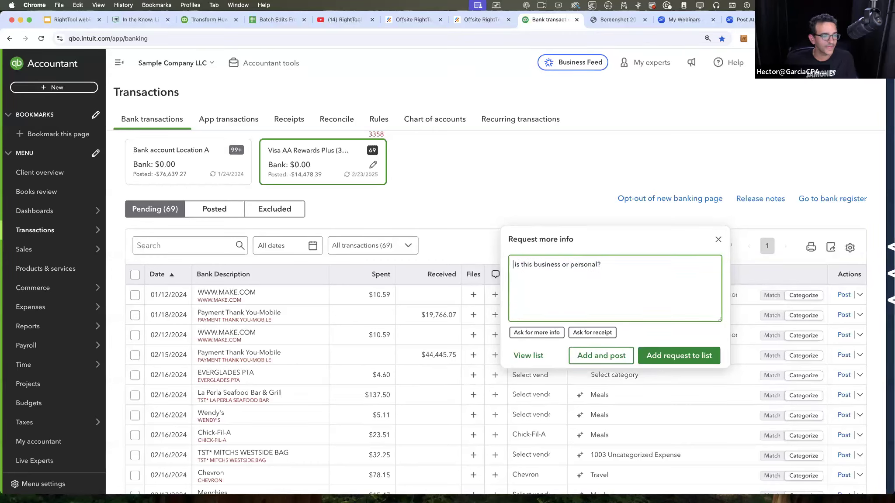
key(BackSpace)
Step: Magnify the request form's options for a closer look, then add the EVERGLADES PTA request to the list without posting
key(alt+super+8)
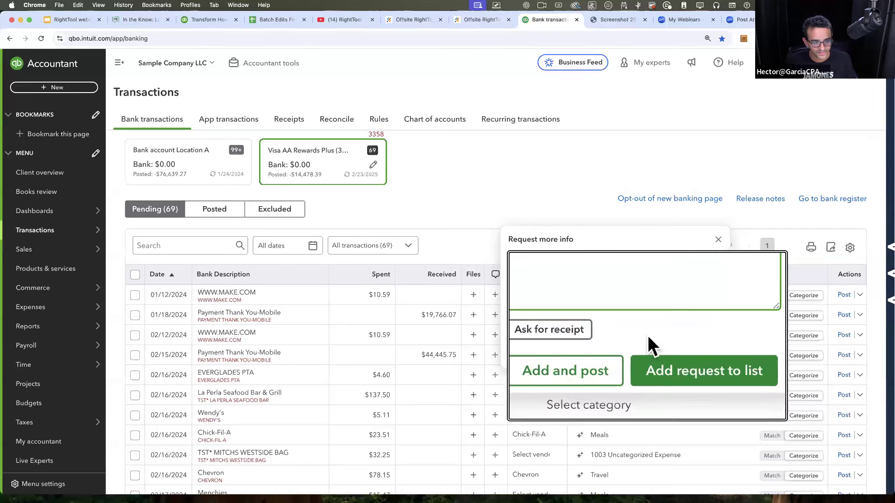
key(alt+super+8)
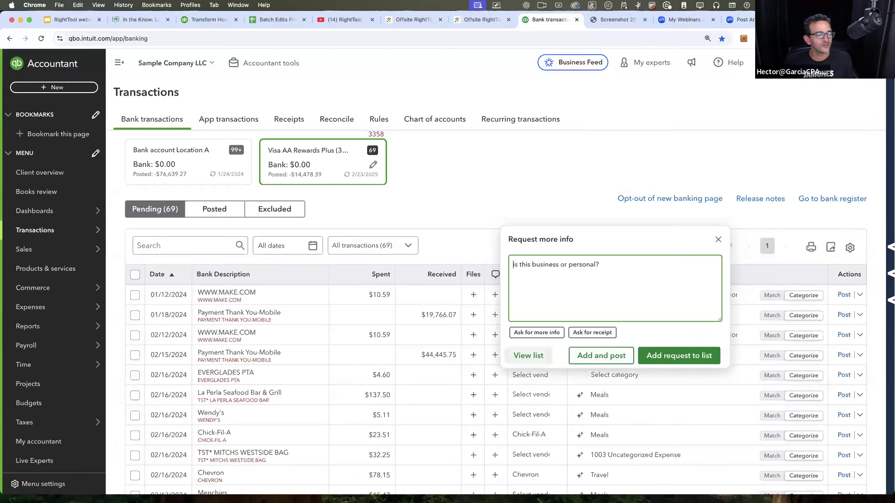
key(alt+super+8)
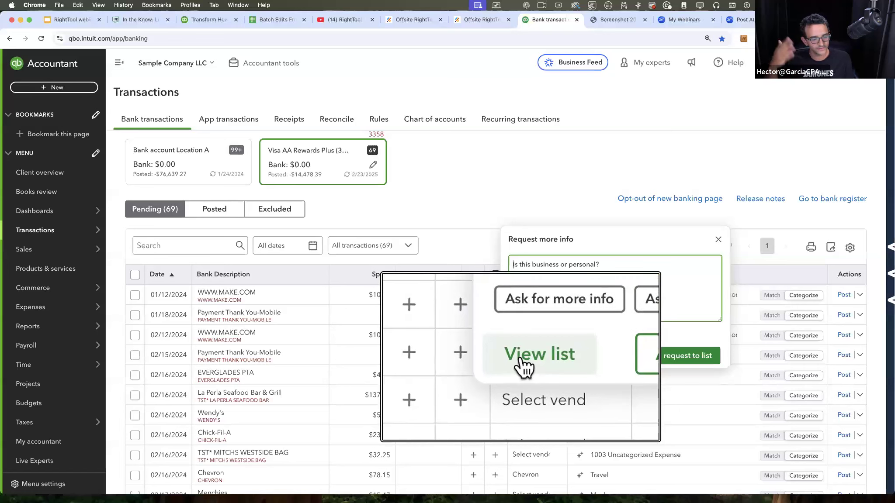
key(alt+super+8)
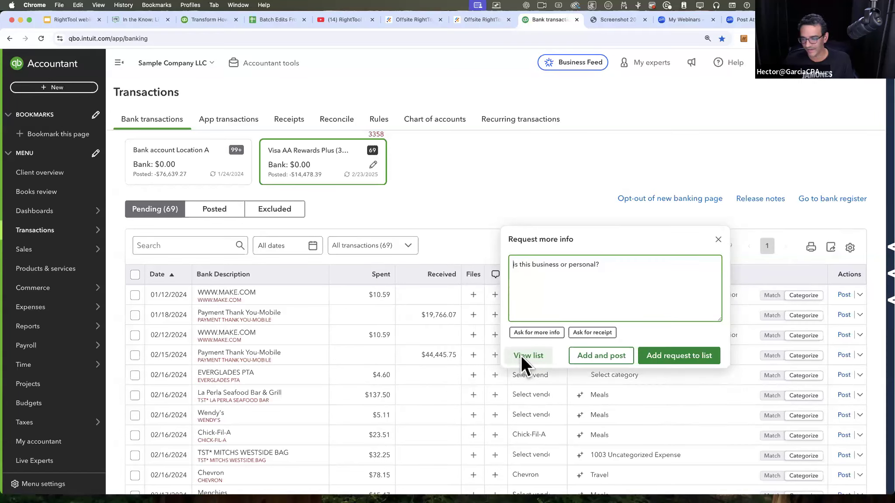
key(alt+super+8)
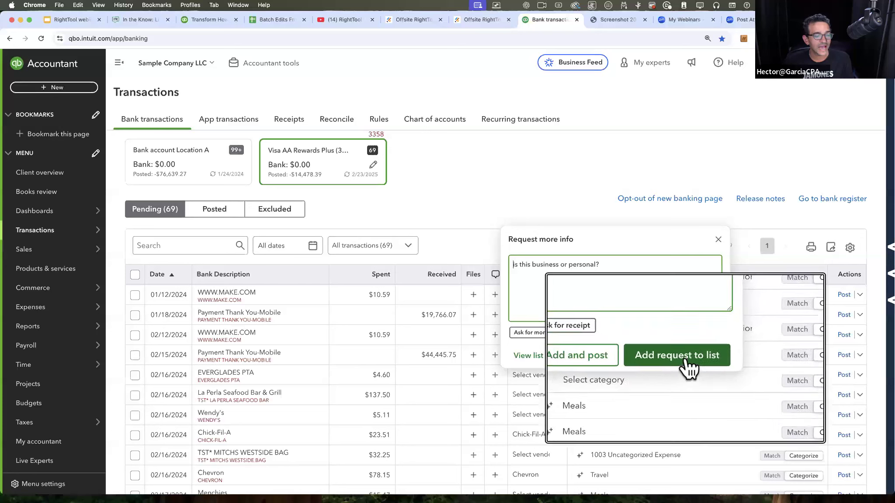
key(alt+super+8)
click(684, 356)
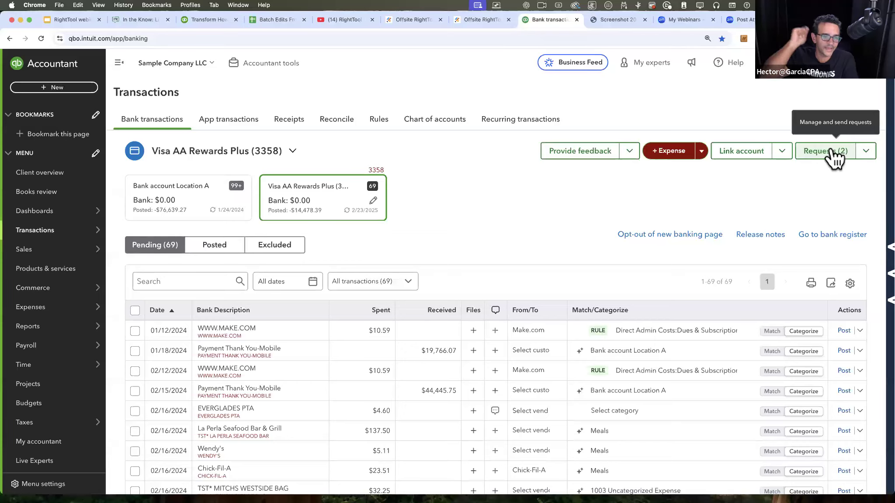
Step: Open the list of information requests and view the Chick-Fil-A conversation
click(832, 150)
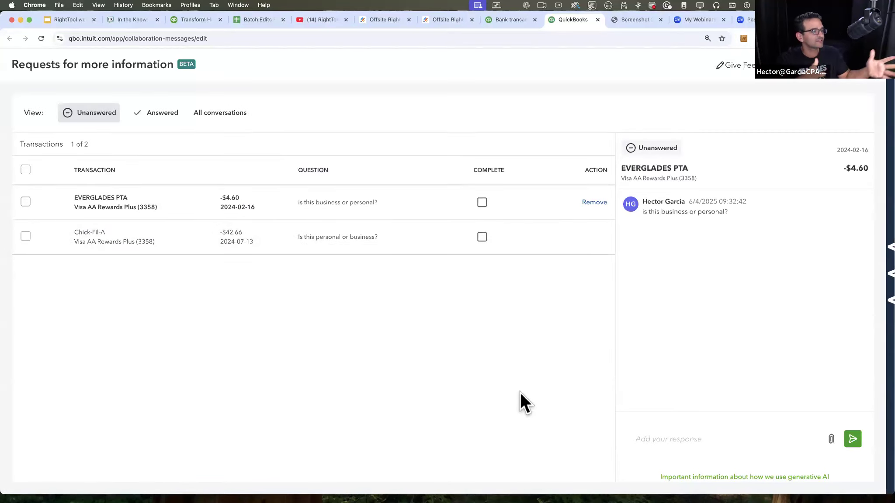
click(152, 238)
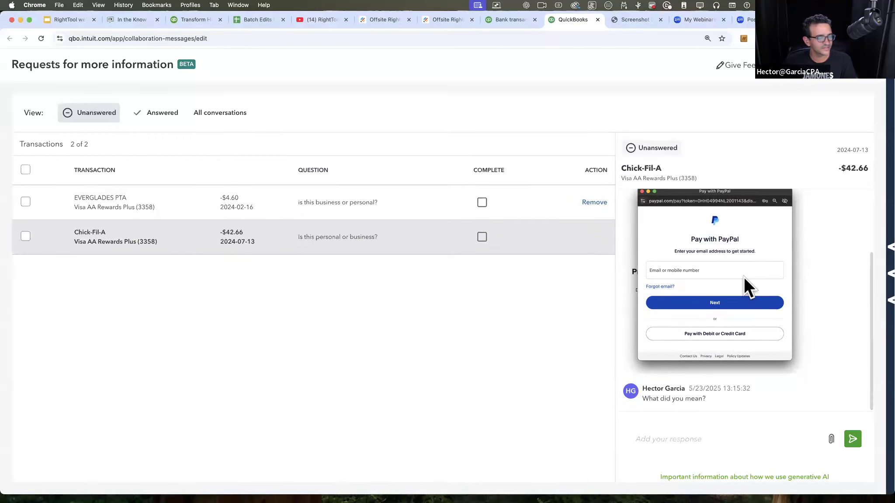
Step: Attach Screenshot 2025-06-04 at 11.35.41 AM.png to a response in the EVERGLADES PTA conversation
click(291, 203)
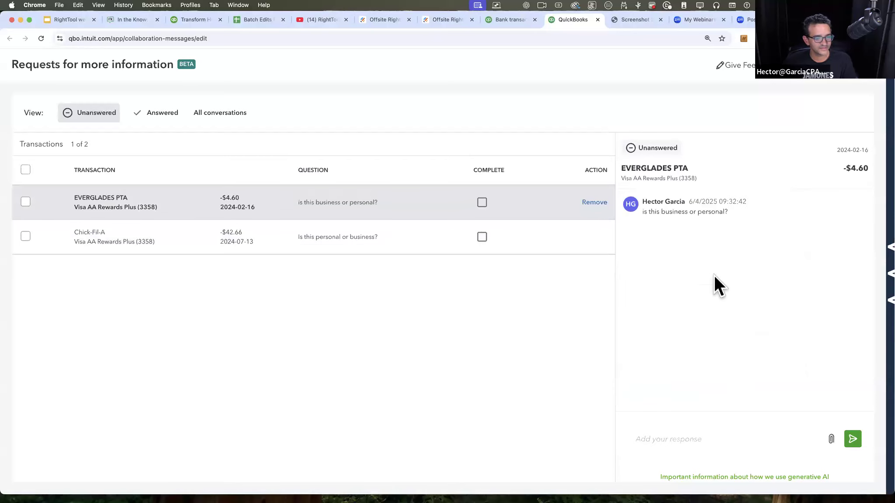
click(832, 439)
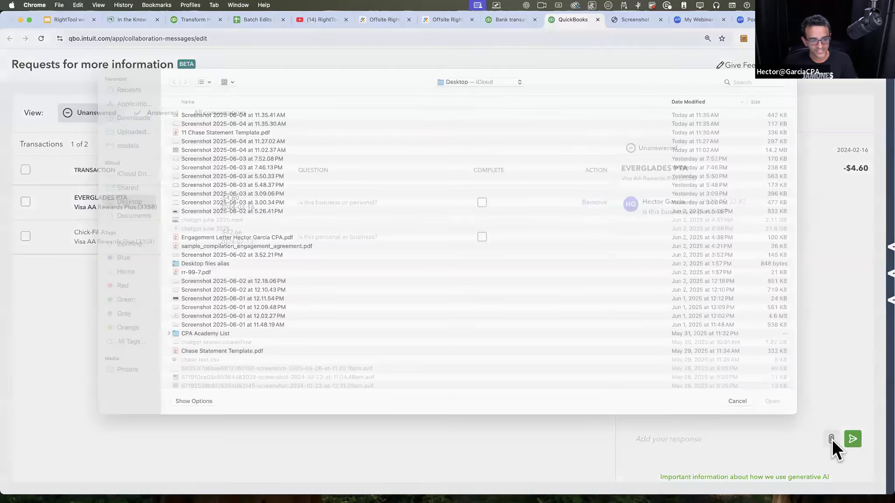
double_click(255, 125)
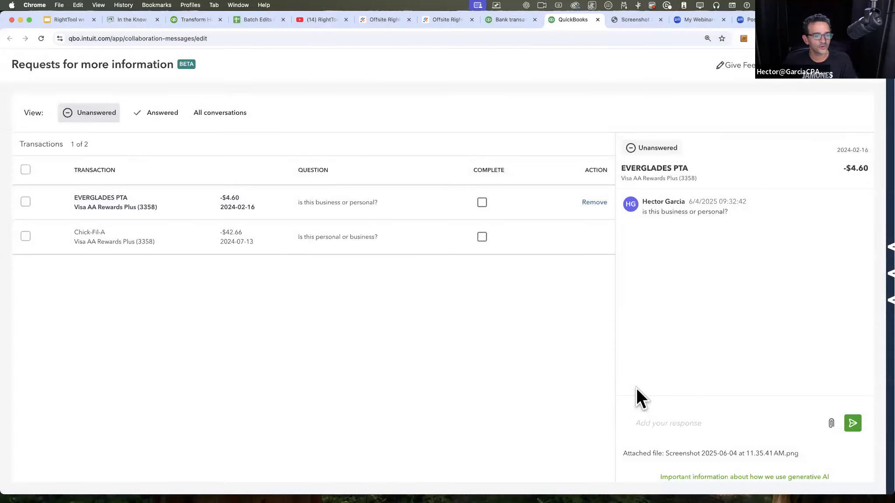
Step: Send the attached screenshot in the EVERGLADES PTA conversation and follow it with the response "it was business"
click(853, 424)
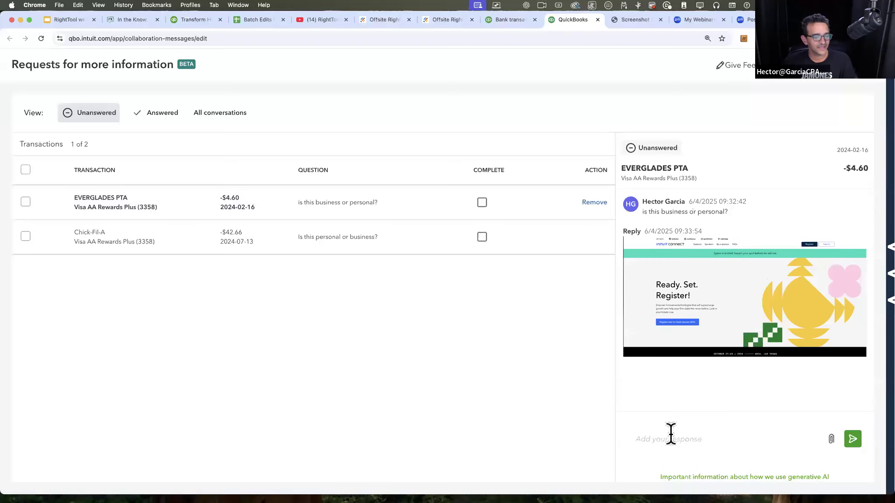
text(it was business)
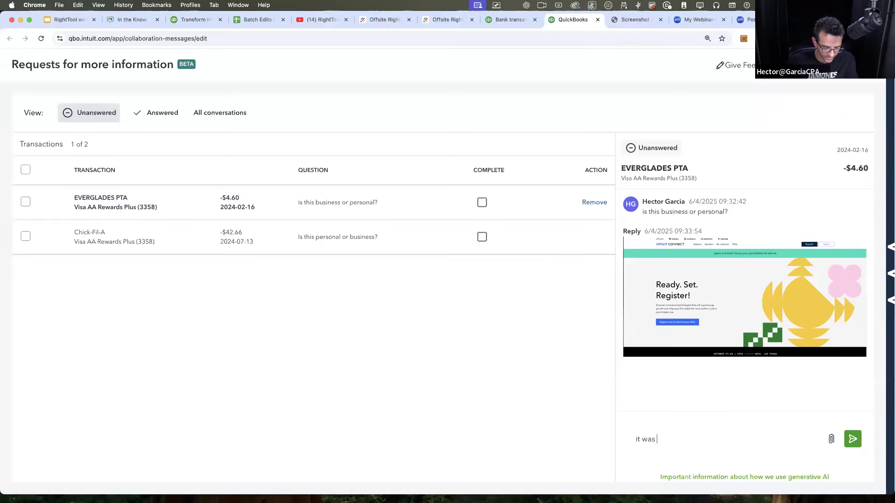
click(853, 439)
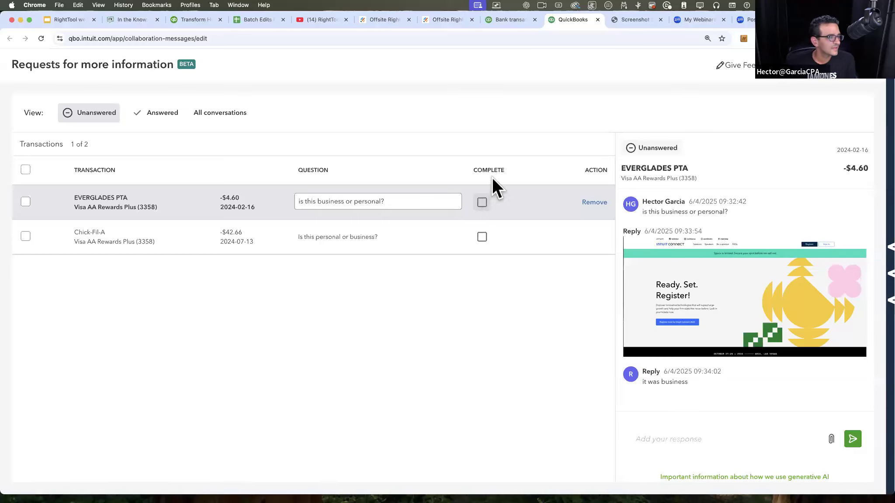
Step: Check which bulk actions are offered by selecting the unanswered requests singly and together, then clear the selection
click(26, 202)
click(26, 237)
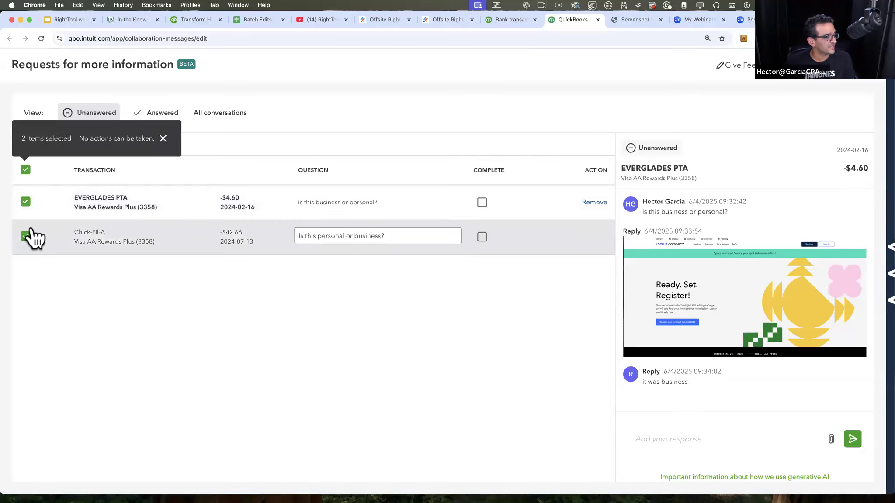
click(25, 201)
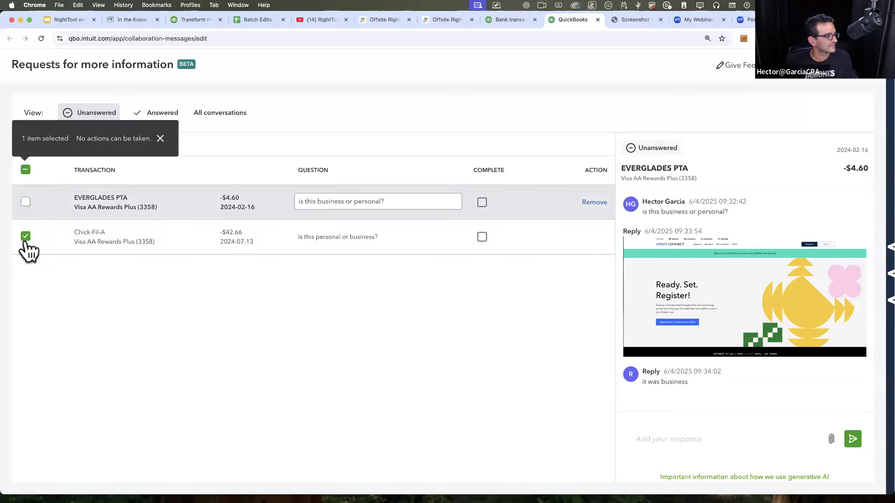
click(25, 237)
click(26, 169)
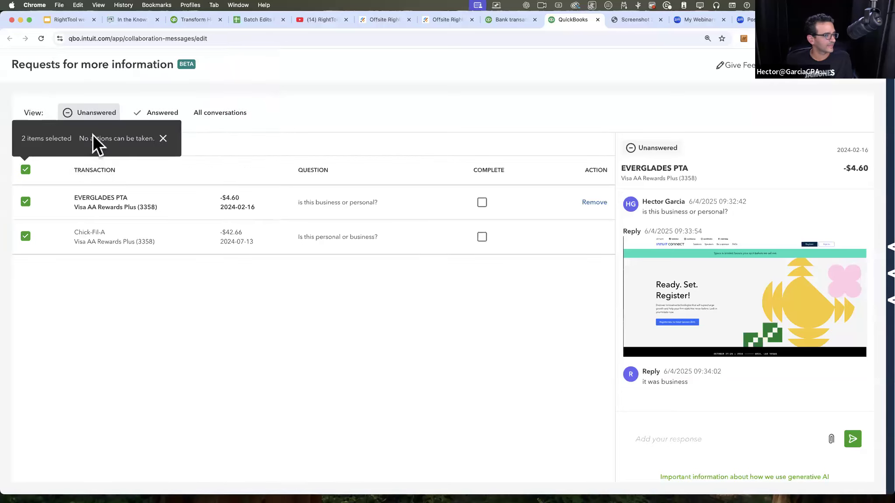
click(26, 171)
click(25, 201)
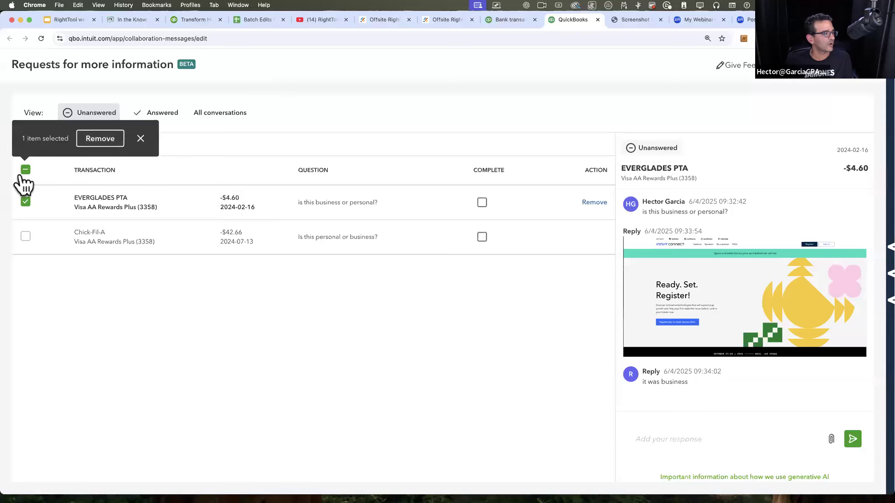
click(25, 170)
click(25, 169)
click(24, 169)
click(25, 169)
click(25, 169)
click(25, 170)
click(25, 170)
click(25, 173)
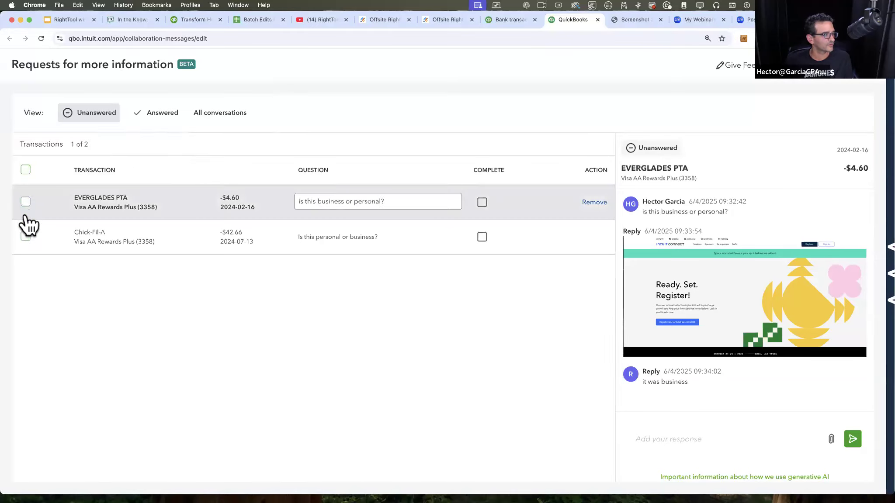
click(25, 202)
click(25, 236)
click(26, 201)
click(24, 238)
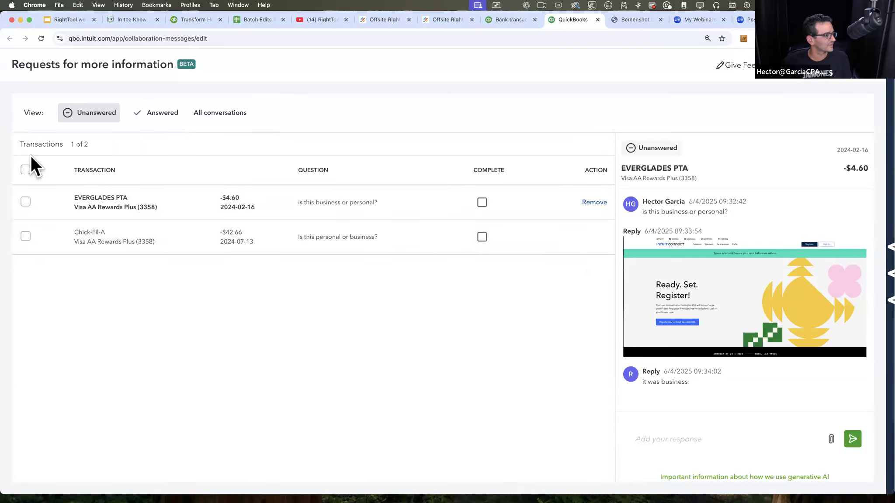
Step: Show all conversations, check the bulk actions with every request selected, and clear the selection
click(162, 115)
click(89, 117)
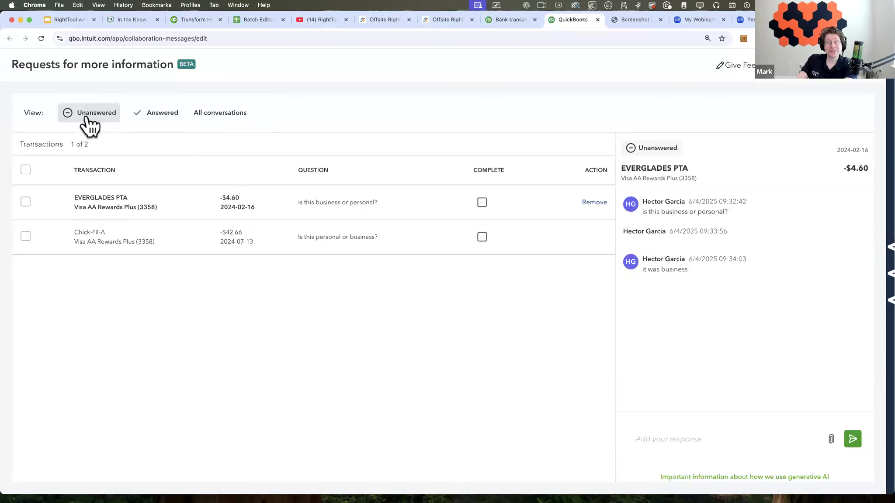
click(214, 114)
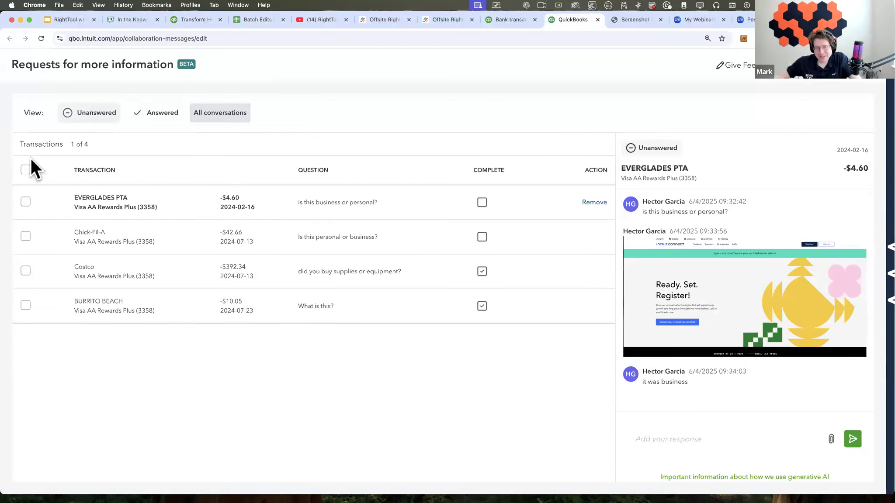
click(25, 170)
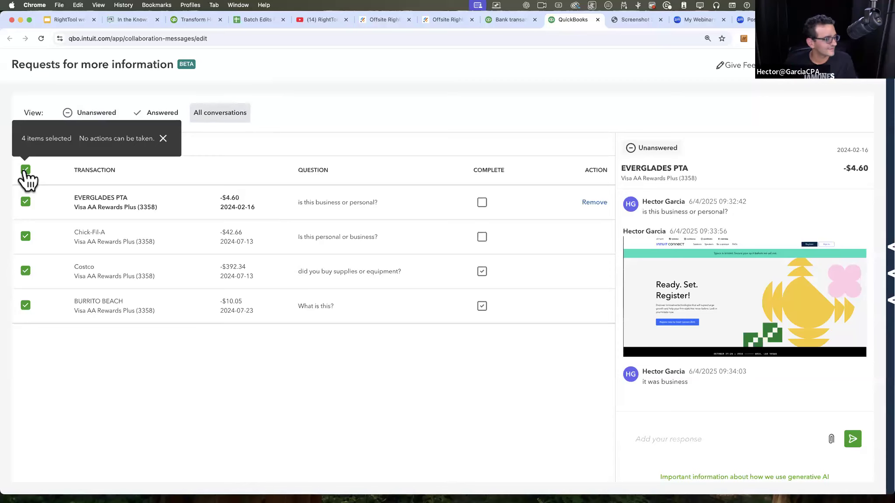
click(25, 170)
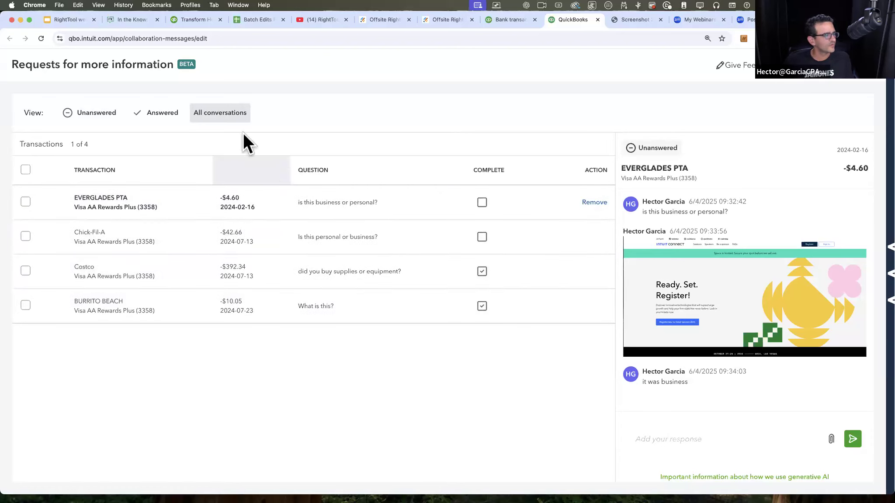
Step: Review the unanswered and answered views, then mark the Chick-Fil-A request as complete from all conversations
click(109, 116)
click(161, 116)
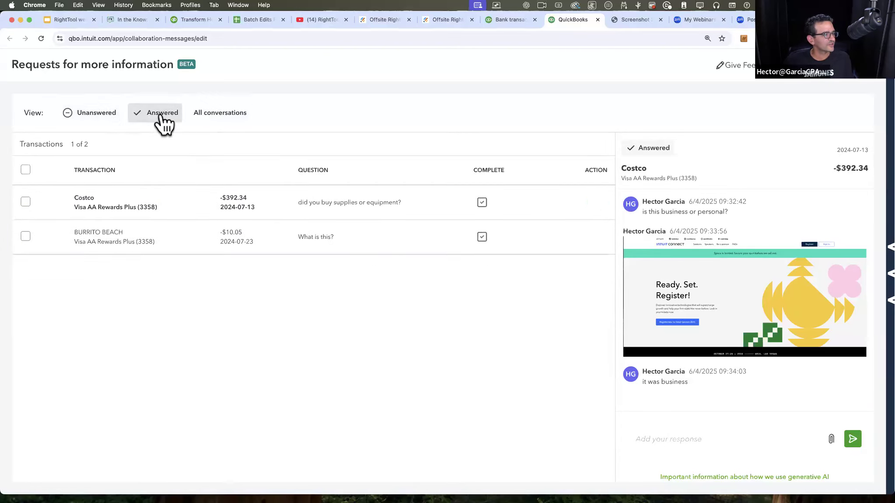
click(217, 122)
click(482, 236)
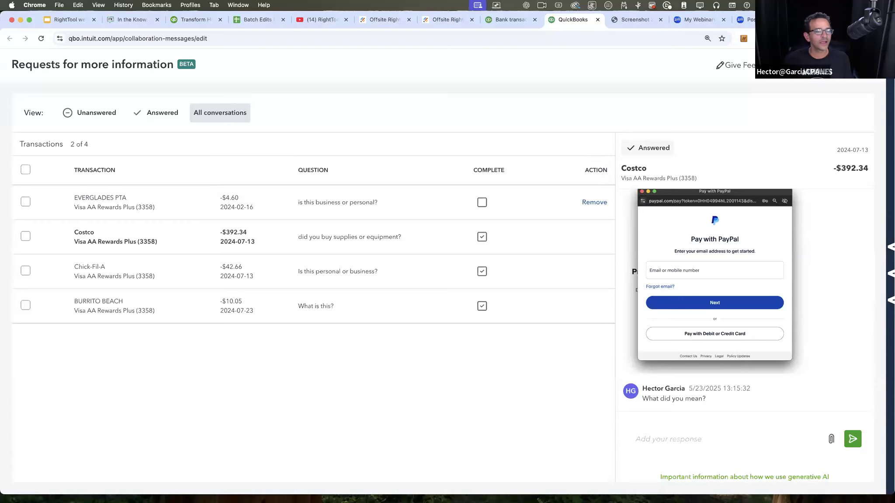
Step: Look at the request email form, return to the request list, and show only unanswered requests
click(828, 74)
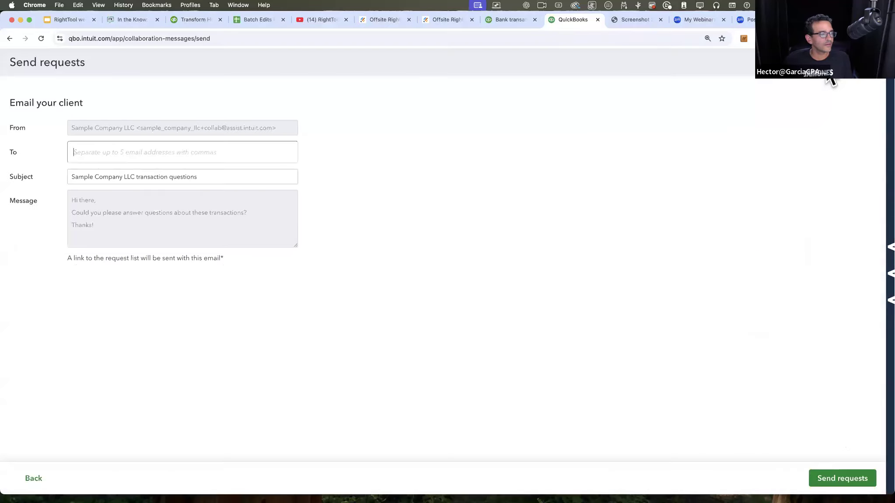
click(868, 61)
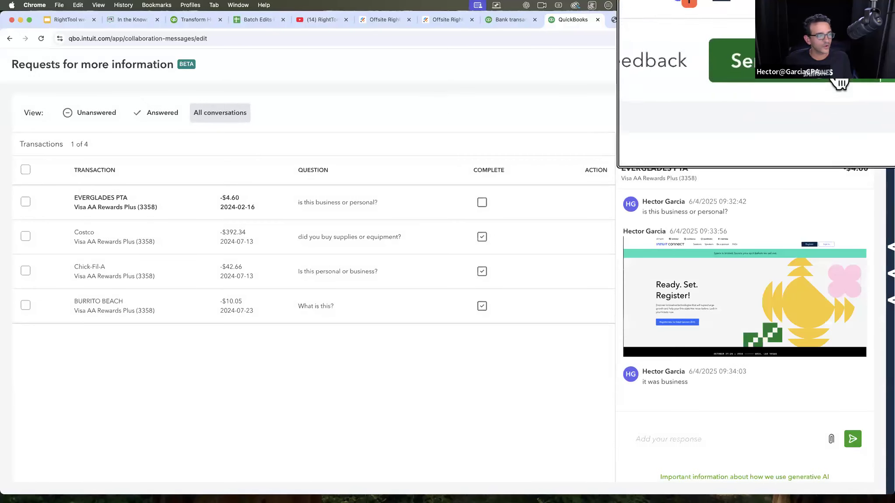
click(81, 116)
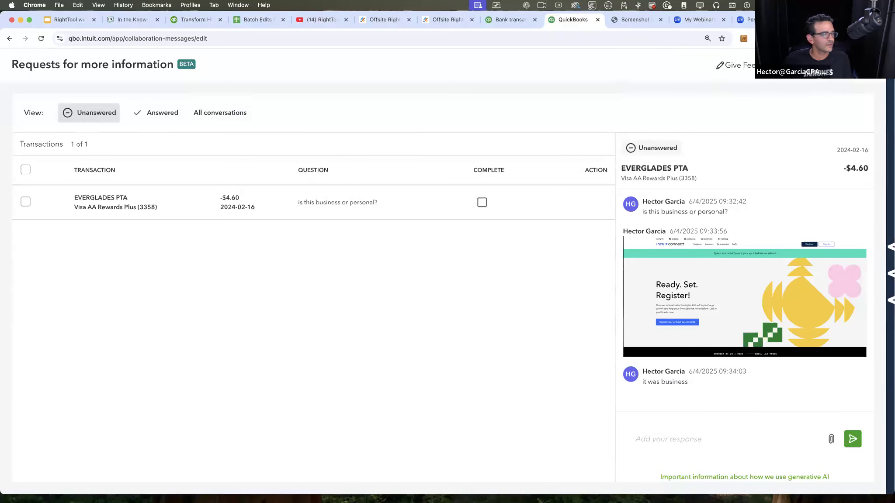
Step: Email the requests to the recipient's email address, keeping the default subject and message
click(820, 83)
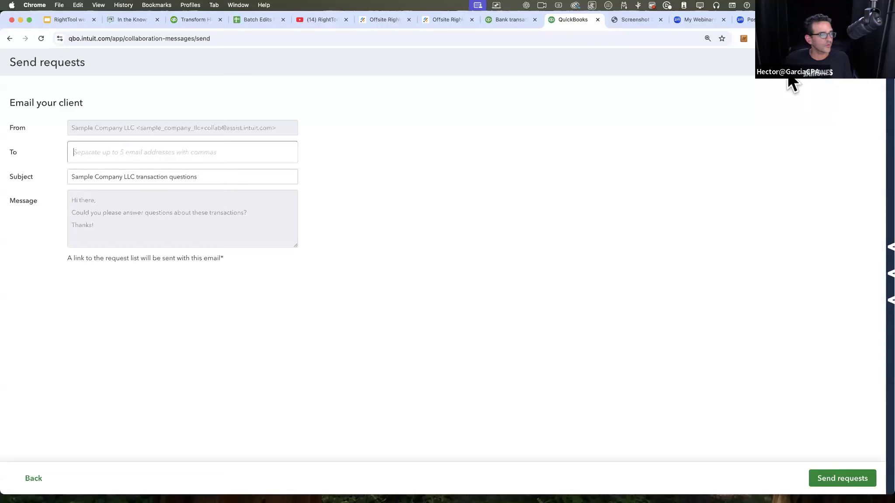
click(117, 151)
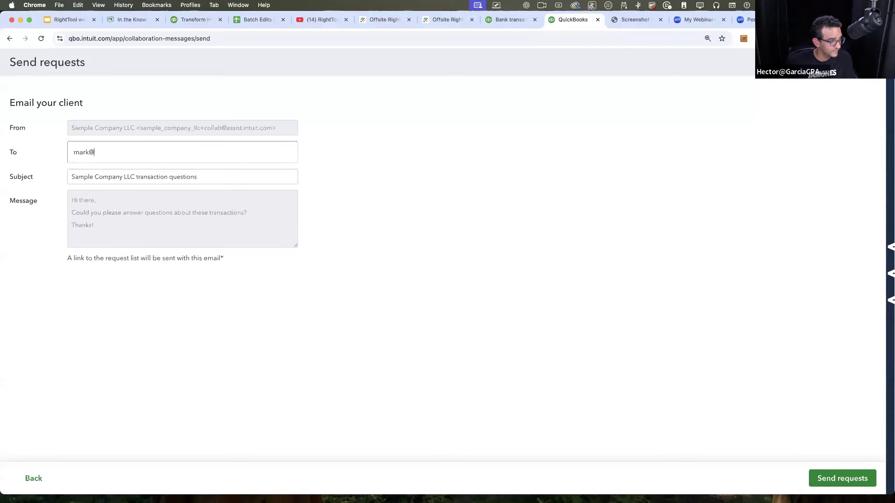
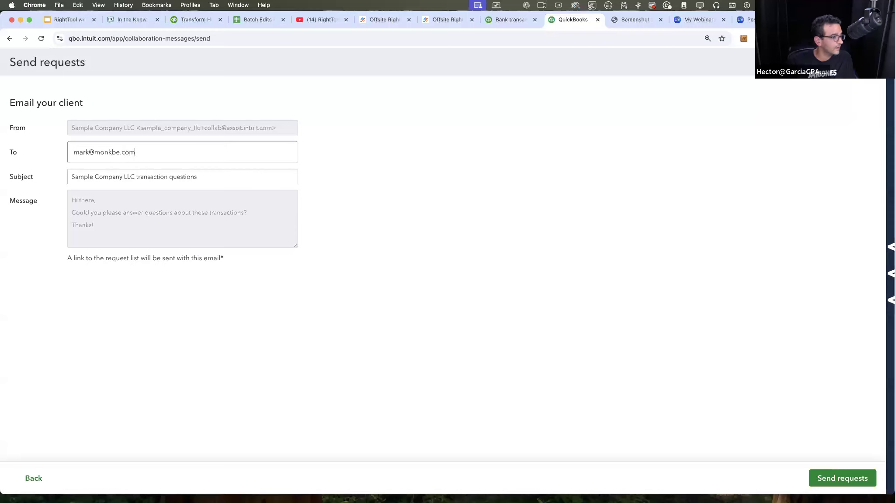
drag(125, 225, 65, 200)
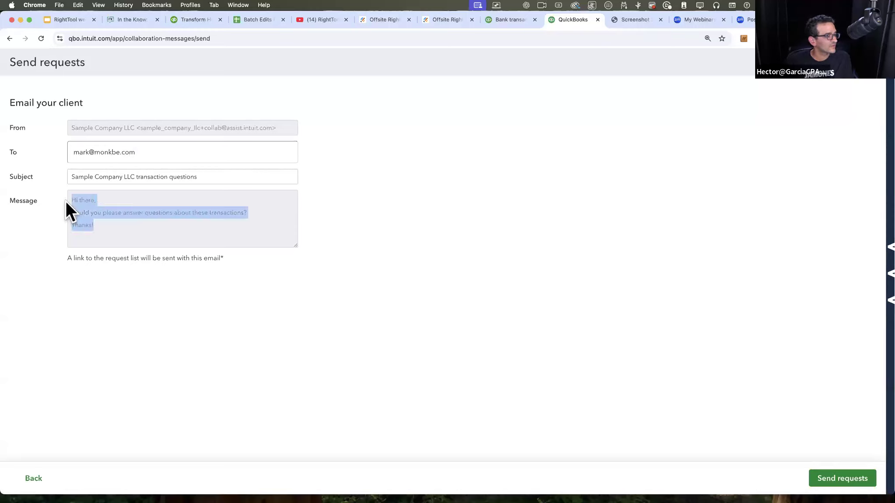
click(852, 478)
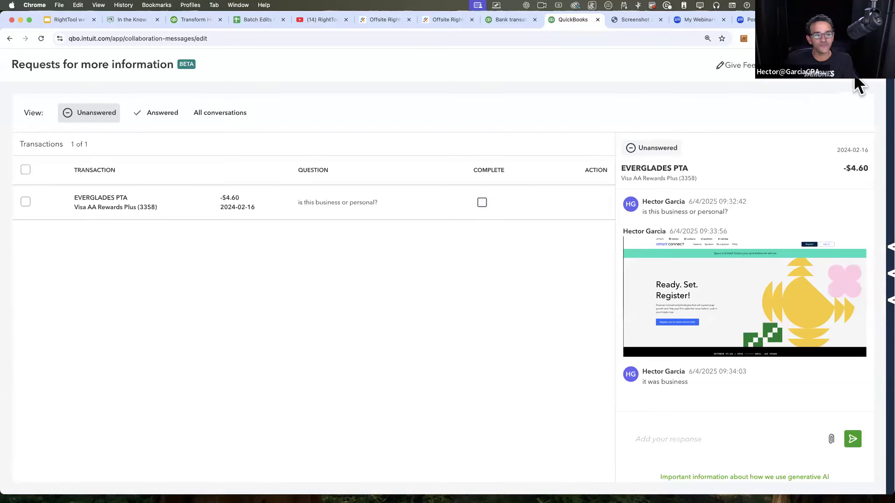
Step: Return to the bank transactions page, reload it, and view the EVERGLADES PTA conversation from its transaction row
click(10, 38)
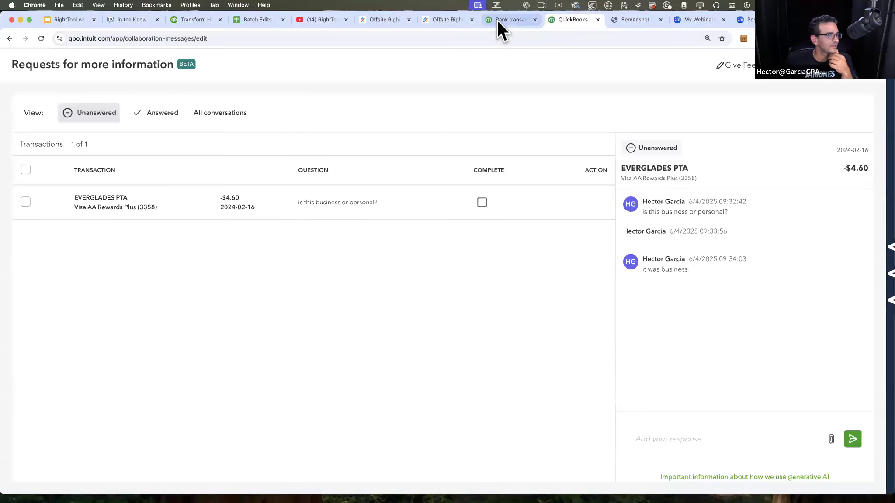
click(498, 22)
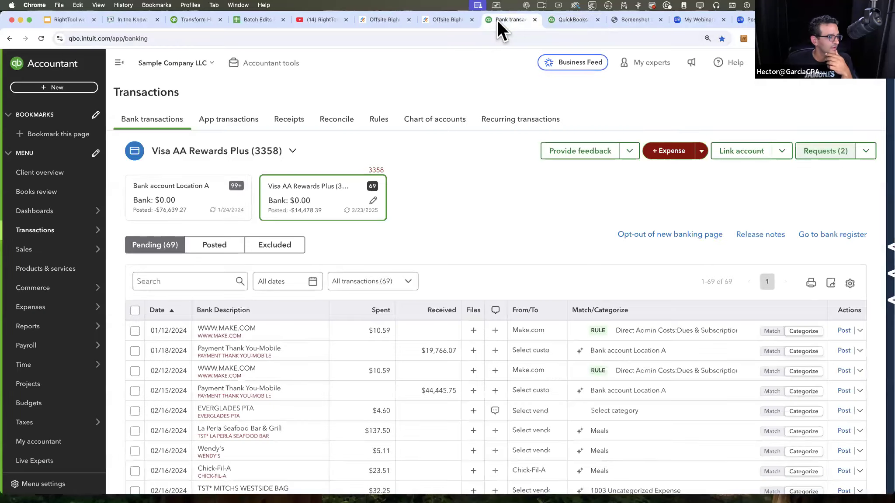
click(41, 38)
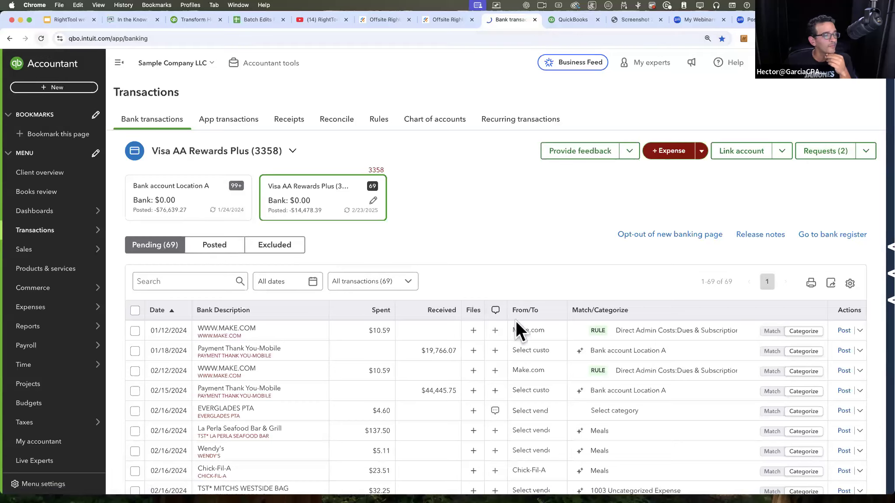
click(526, 331)
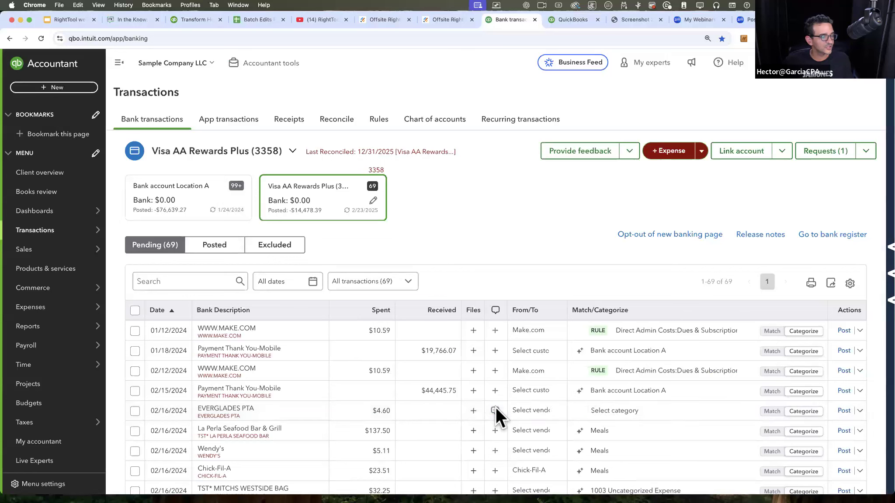
click(495, 410)
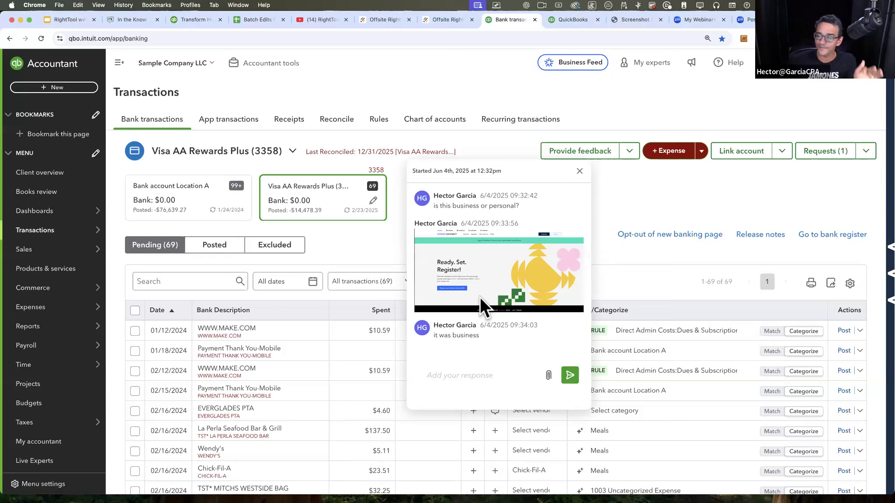
click(605, 212)
Step: Look at the EVERGLADES PTA transaction details and set its vendor to 7-Eleven
click(538, 414)
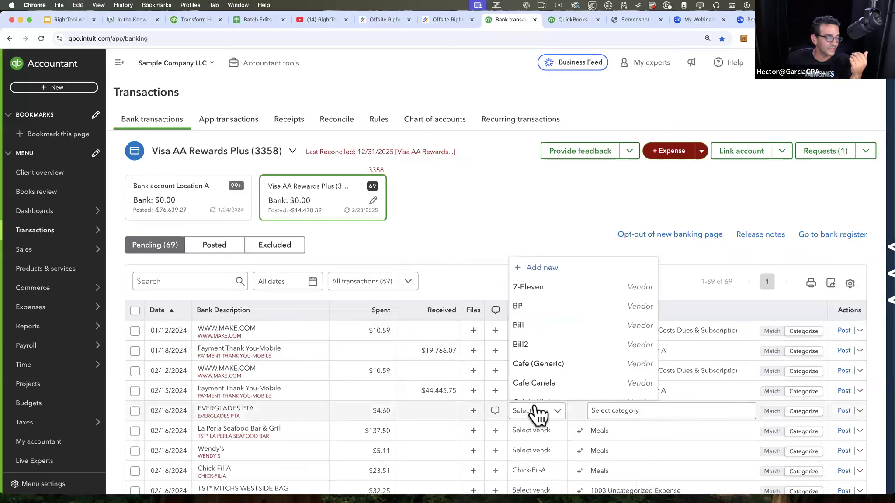
click(430, 420)
click(432, 420)
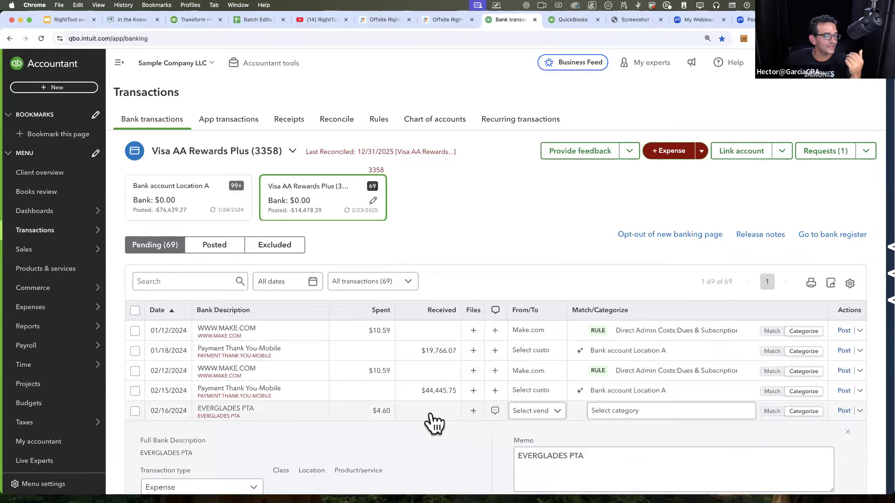
click(431, 420)
scroll(450, 385, down, 3)
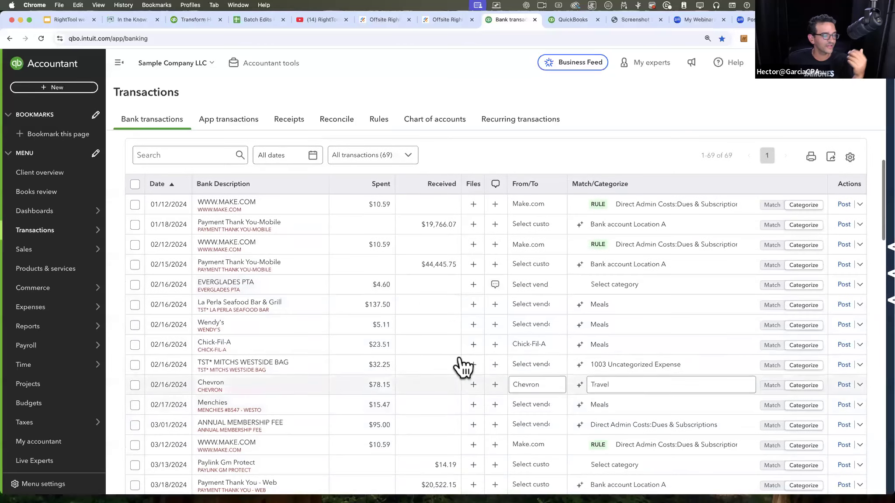
click(554, 286)
click(542, 330)
click(642, 291)
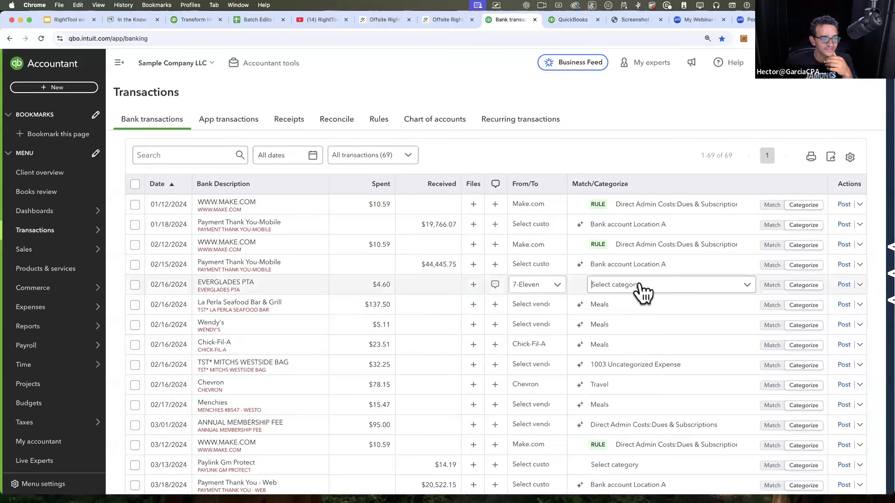
Step: Set the category of the 02/15/2024 Payment Thank You-Mobile transaction to Direct Admin Costs:Insurance
click(630, 267)
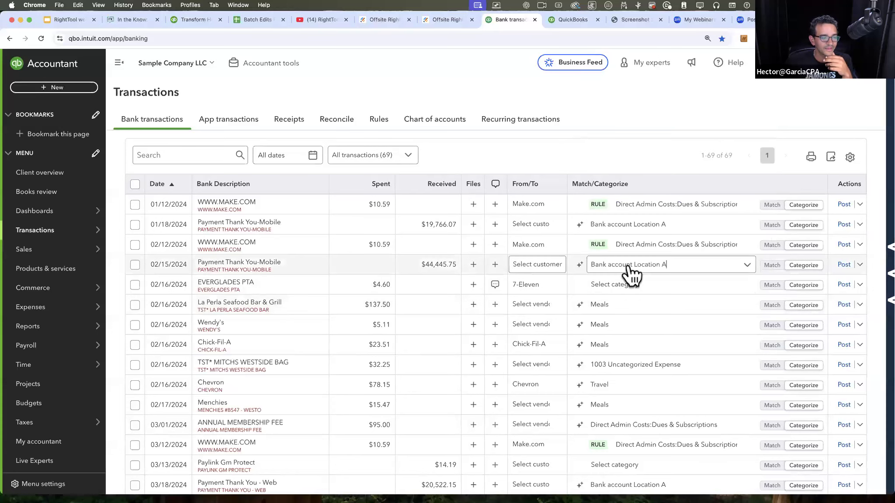
click(631, 273)
click(624, 320)
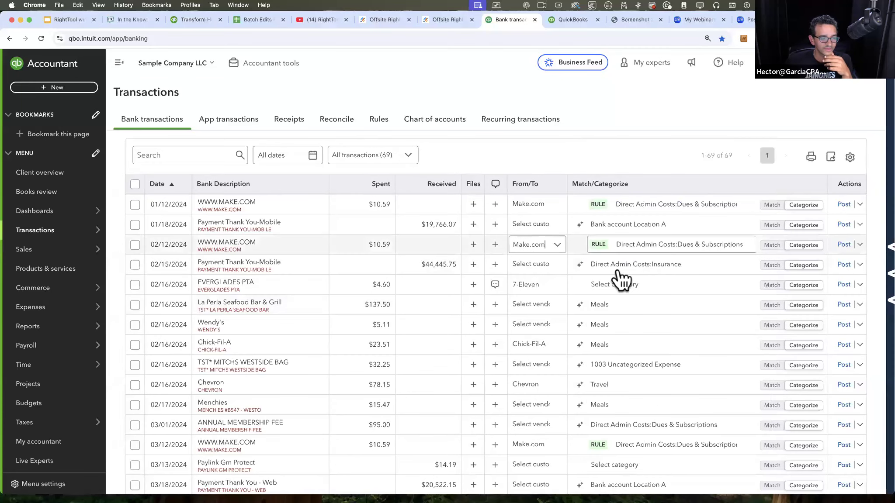
Step: Reopen the EVERGLADES PTA conversation from its transaction row and read the latest messages
click(495, 284)
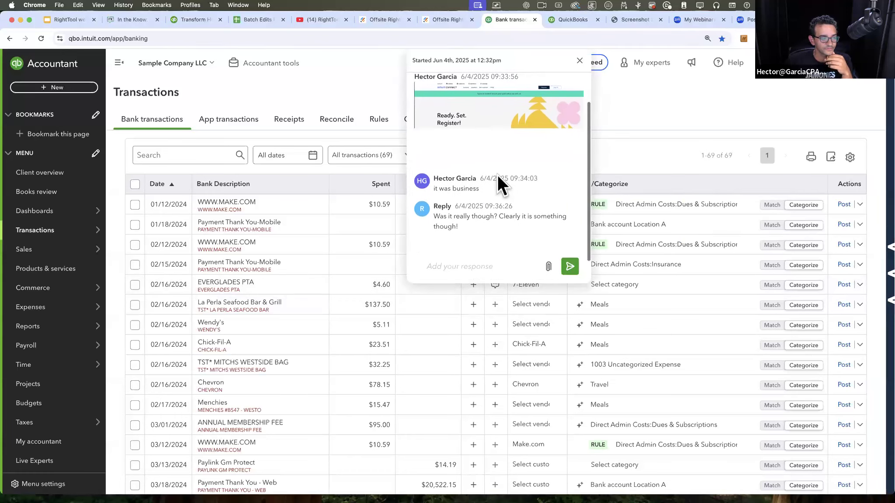
Step: Read the client's latest reply in the EVERGLADES PTA conversation, then close the conversation
drag(467, 209, 434, 202)
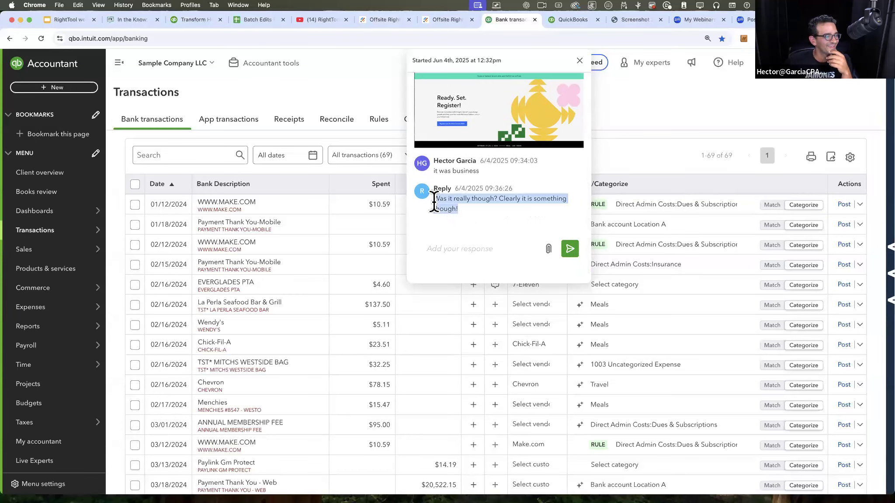
click(474, 205)
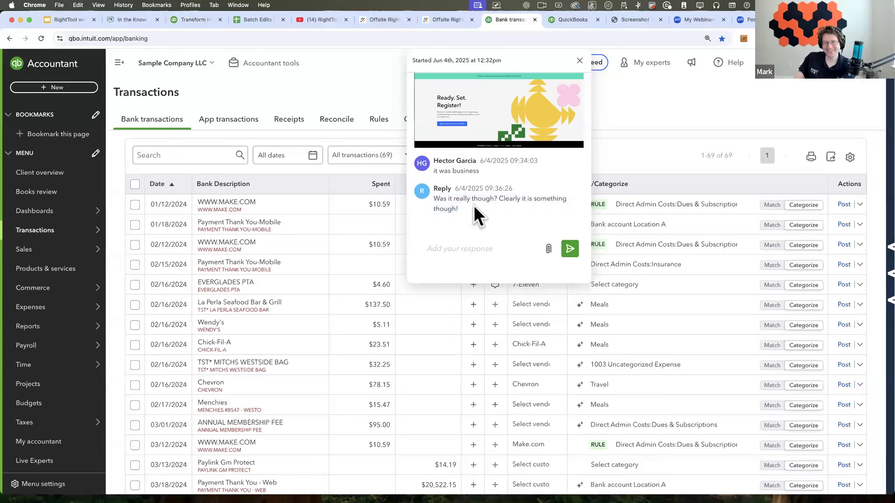
drag(416, 198, 431, 201)
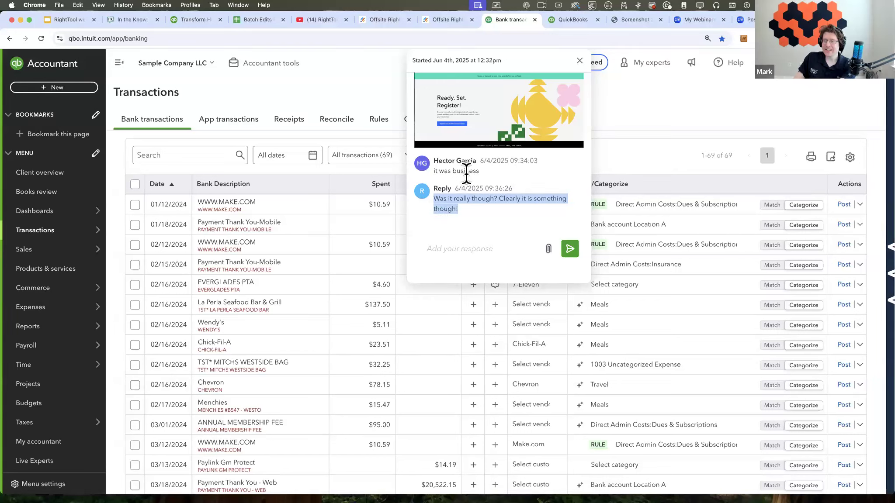
click(500, 208)
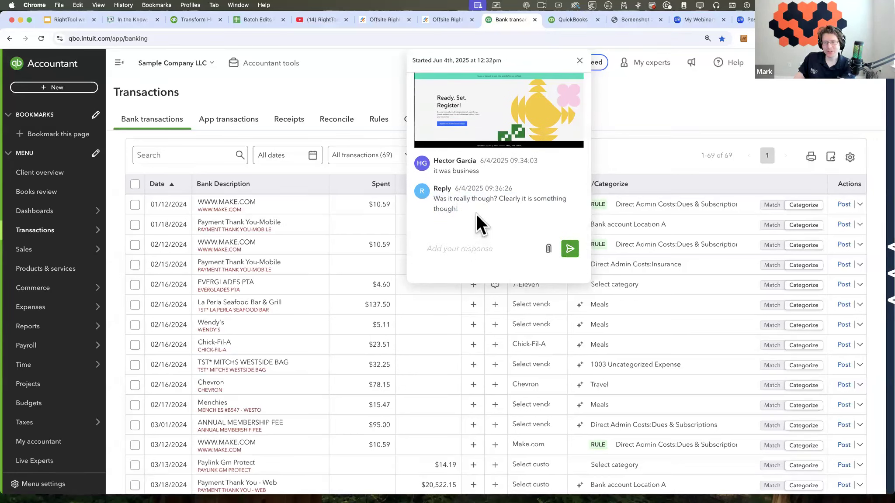
click(579, 61)
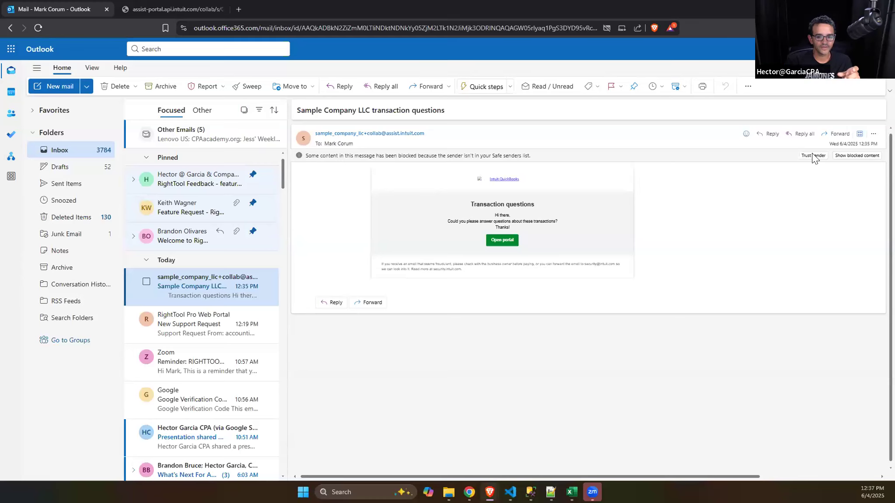
Step: Switch to Outlook's transaction questions email from Sample Company LLC and view the client portal's Requests for more information page
click(812, 156)
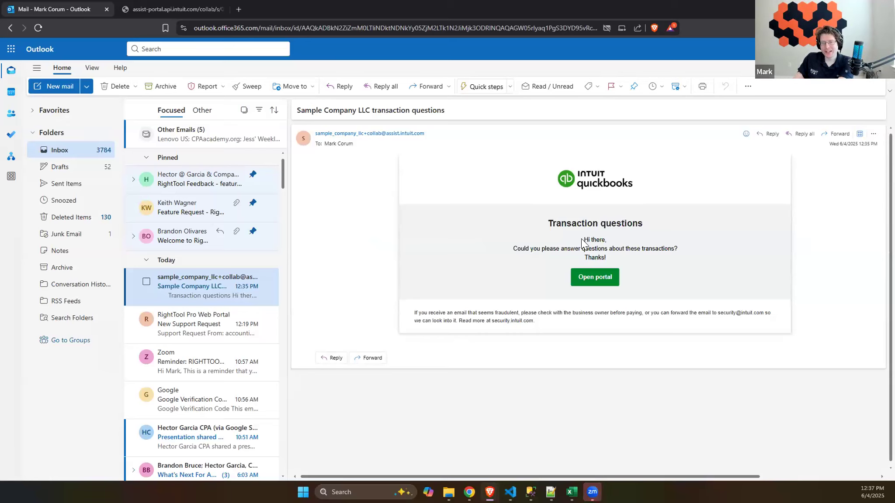
click(600, 278)
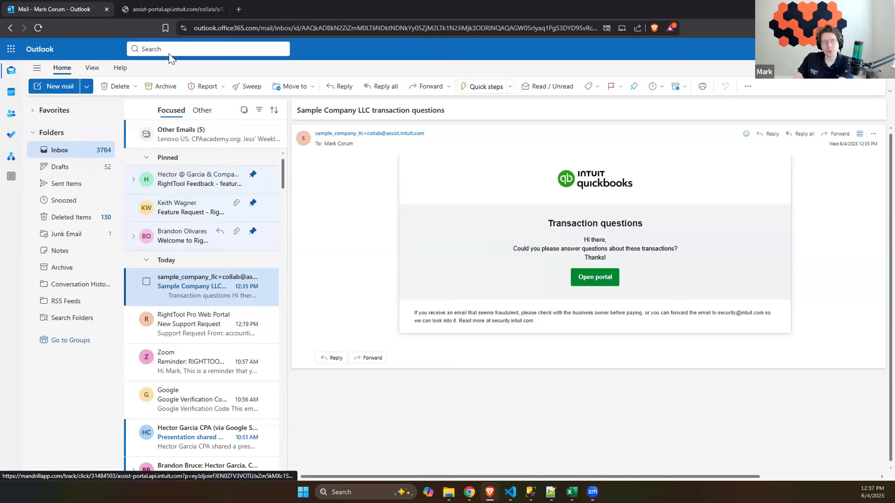
click(158, 6)
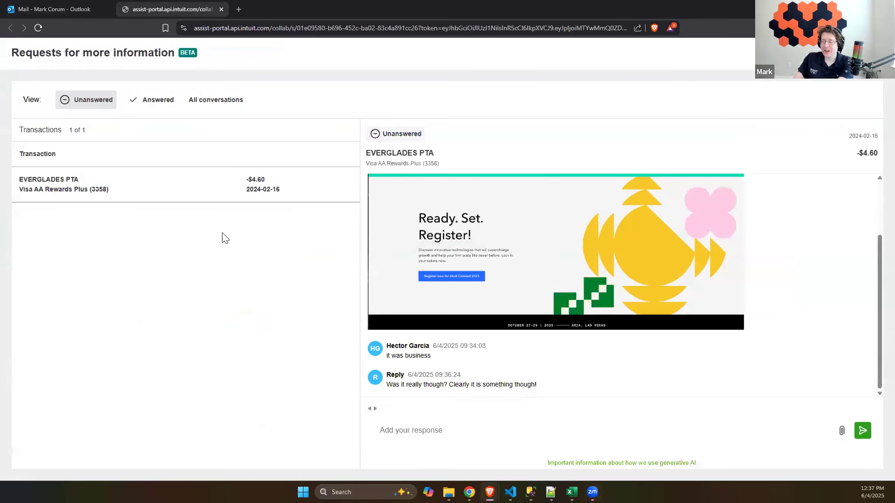
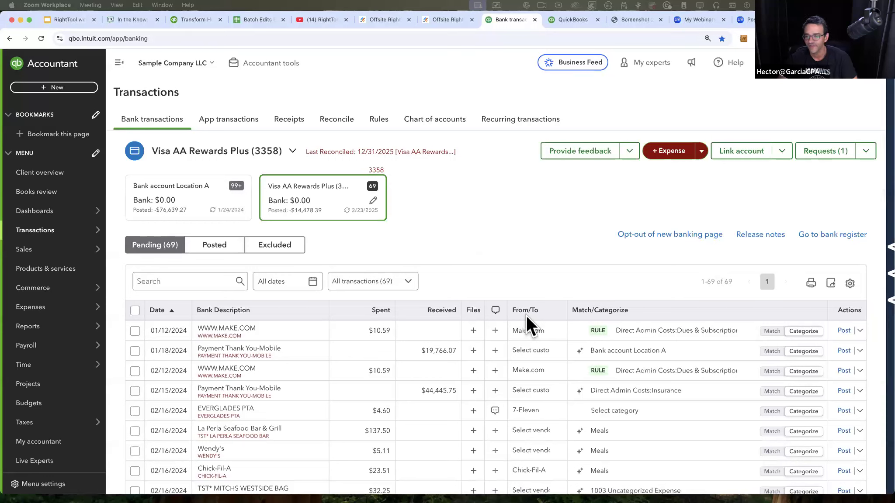
click(780, 153)
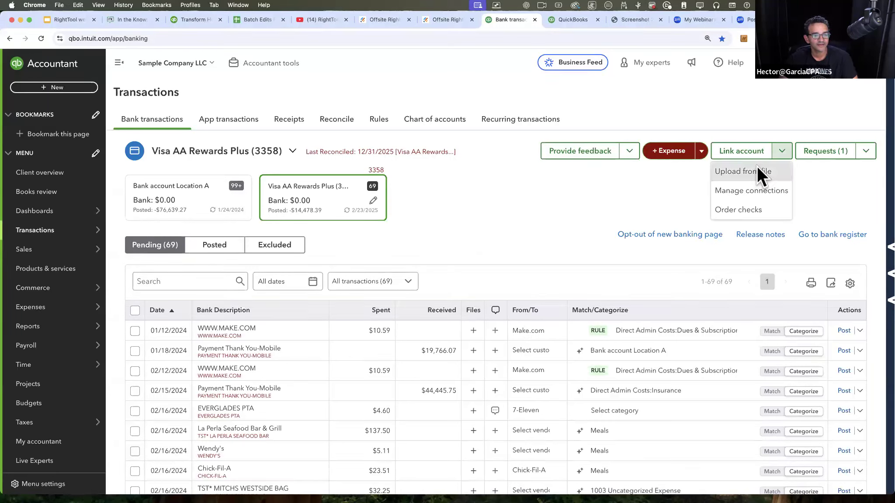
click(757, 167)
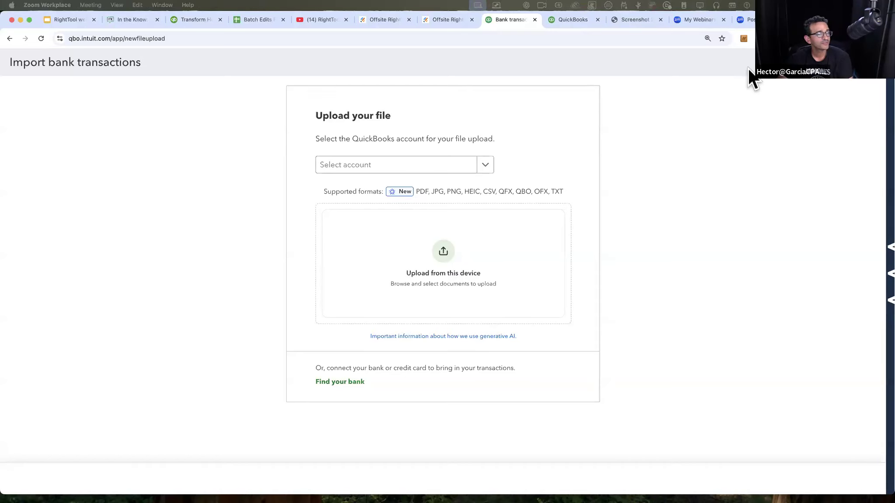
click(871, 64)
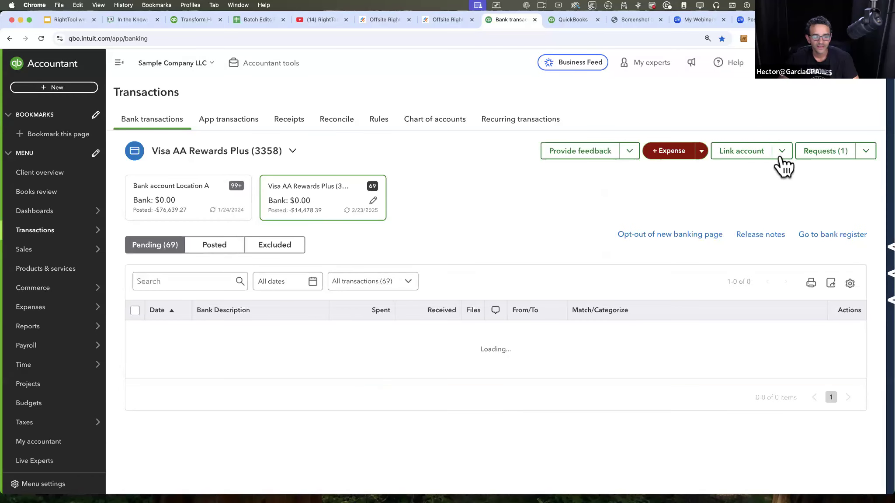
Step: Open the bank transaction import from file and choose the 11 Chase new Bank account for the upload
click(782, 157)
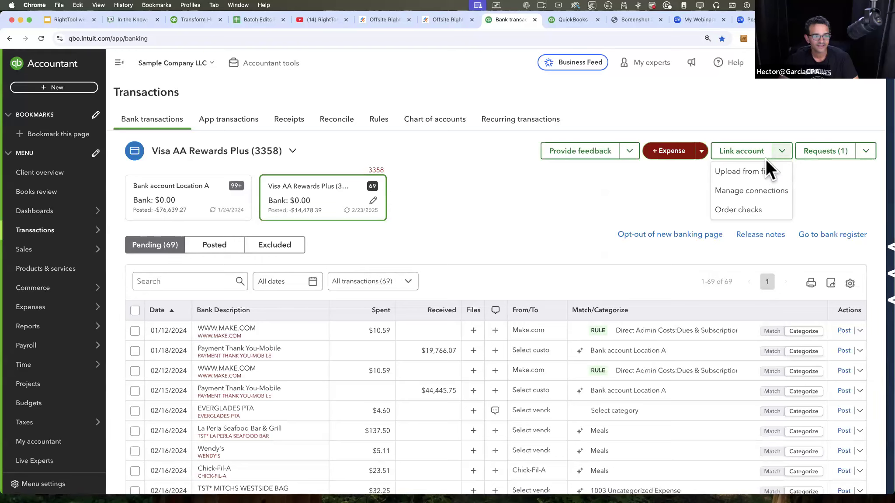
click(781, 153)
click(781, 154)
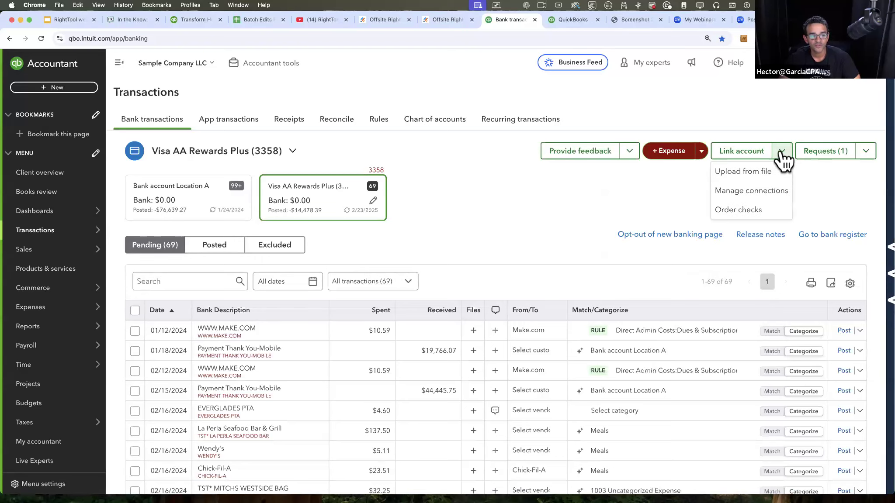
click(760, 171)
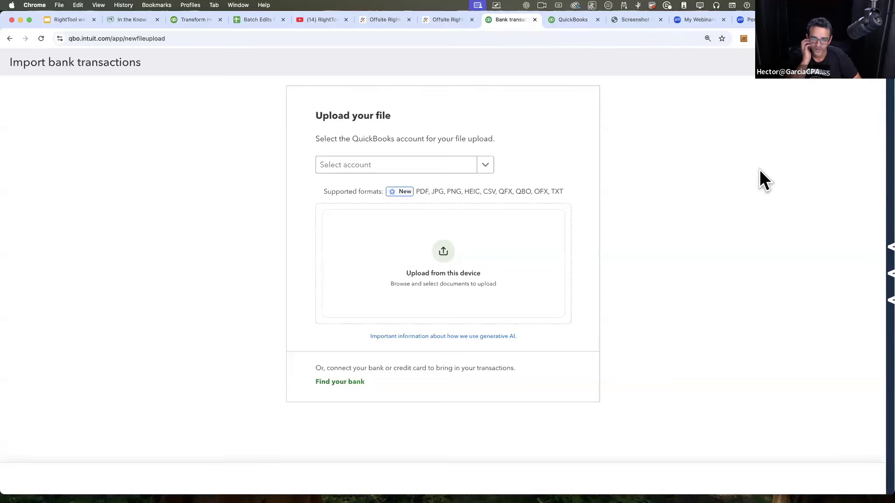
click(480, 171)
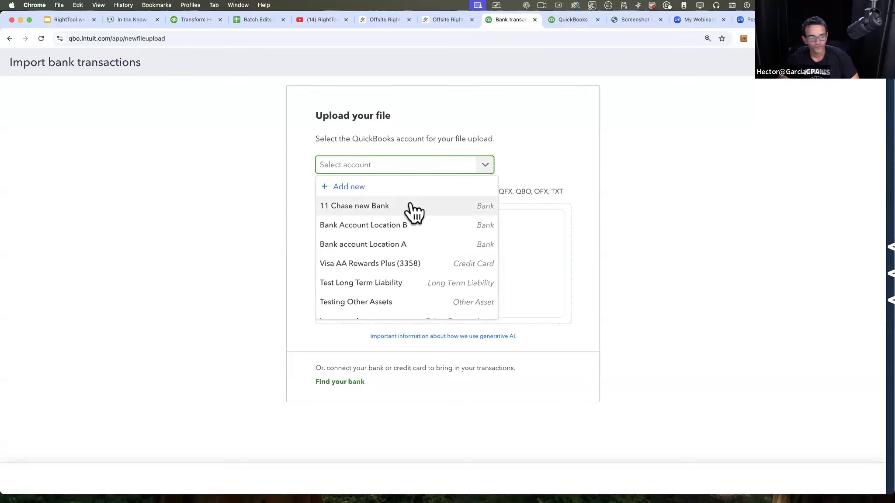
click(391, 204)
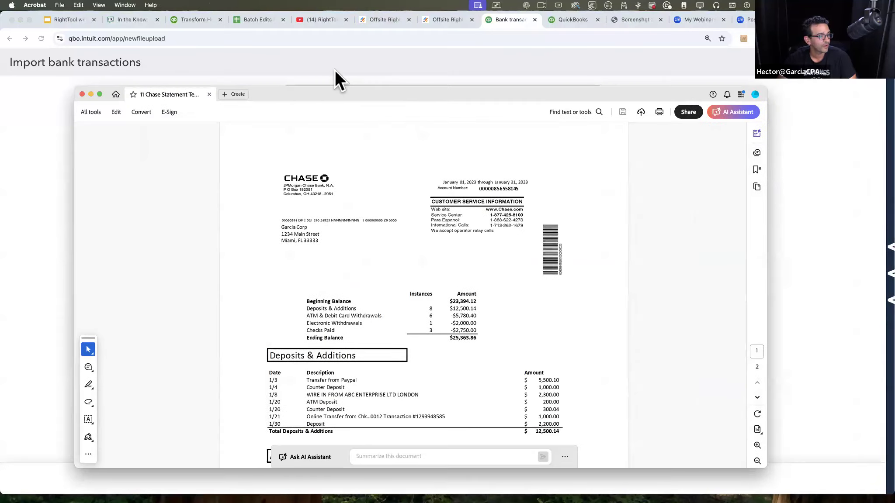
Step: Switch to Acrobat and look through the two-page 11 Chase Statement Template PDF, from the check images to the account summary
scroll(386, 284, down, 20)
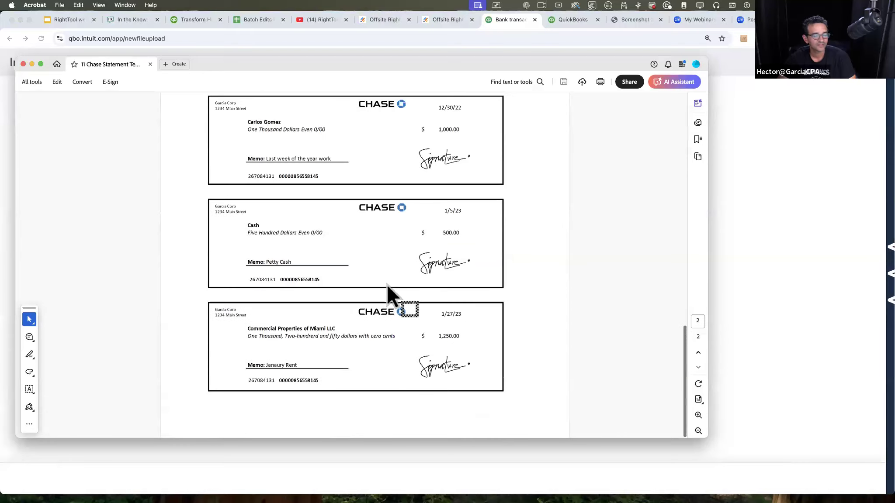
scroll(386, 284, up, 20)
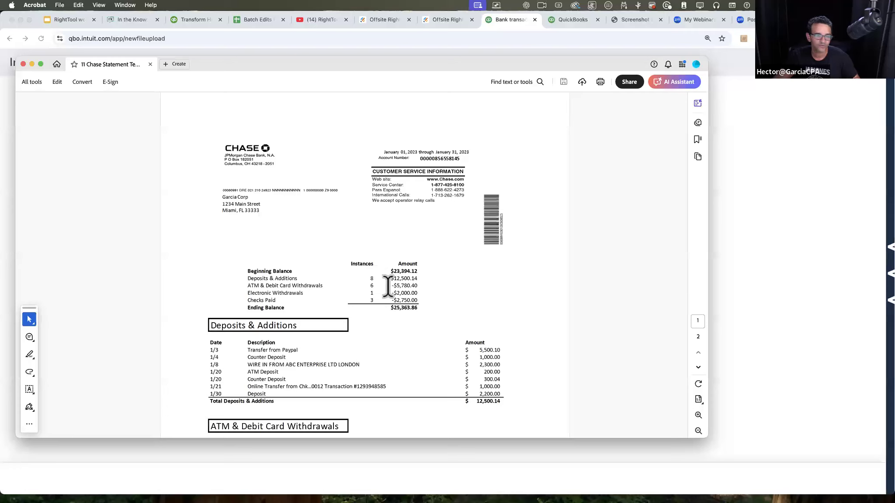
drag(249, 62, 428, 49)
drag(270, 78, 300, 67)
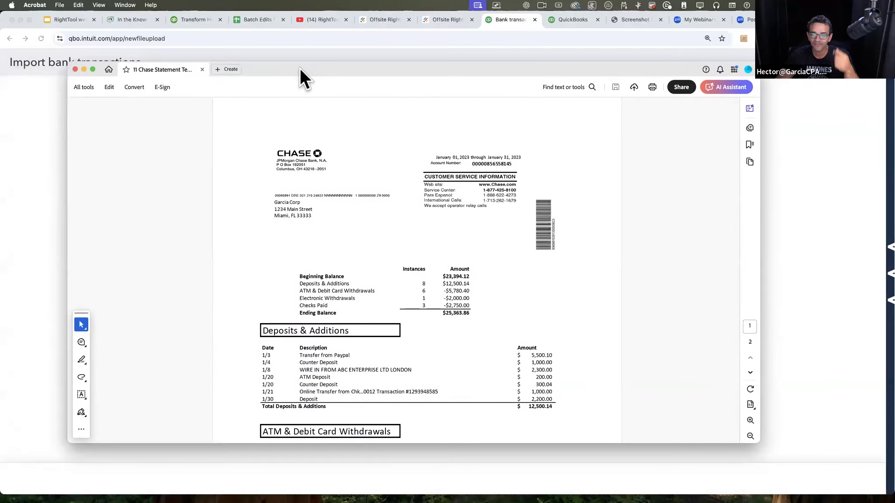
drag(300, 68, 300, 47)
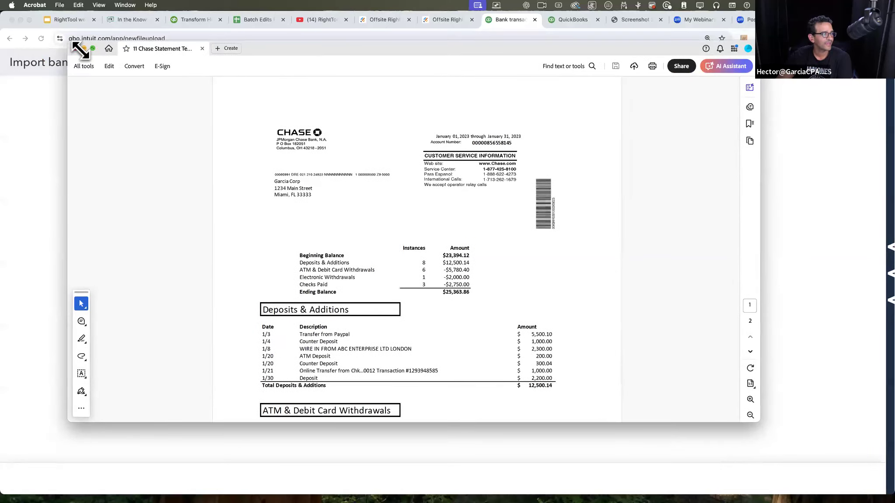
Step: Return to the import page in Chrome and upload 11 Chase Statement Template.pdf from the device
click(84, 48)
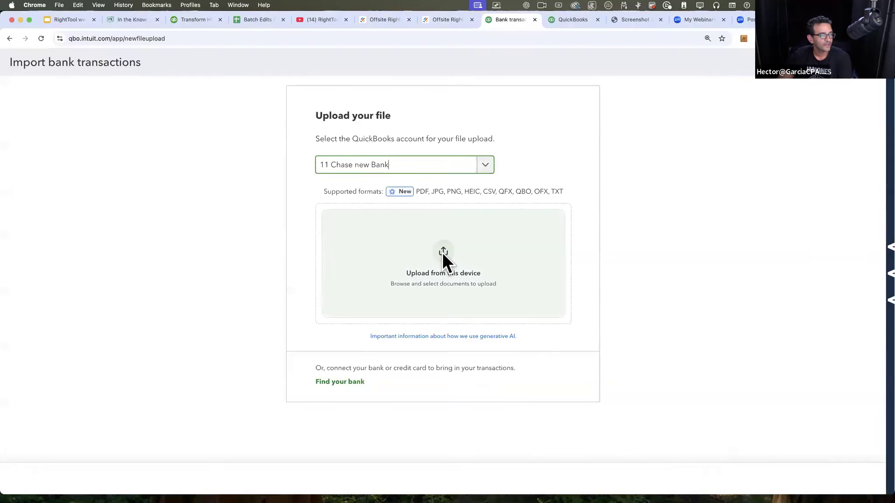
click(437, 252)
double_click(215, 144)
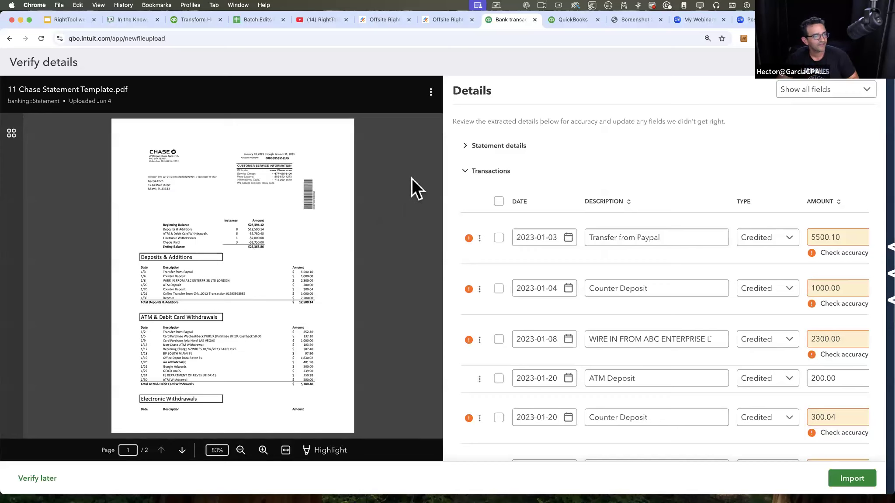
Step: Expand the Statement details and compare the extracted start and end dates with the period printed on the statement
click(469, 145)
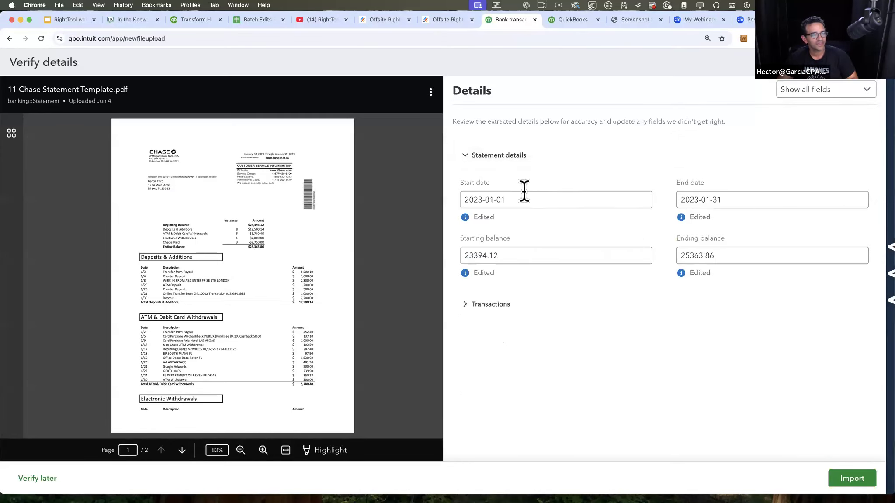
click(731, 200)
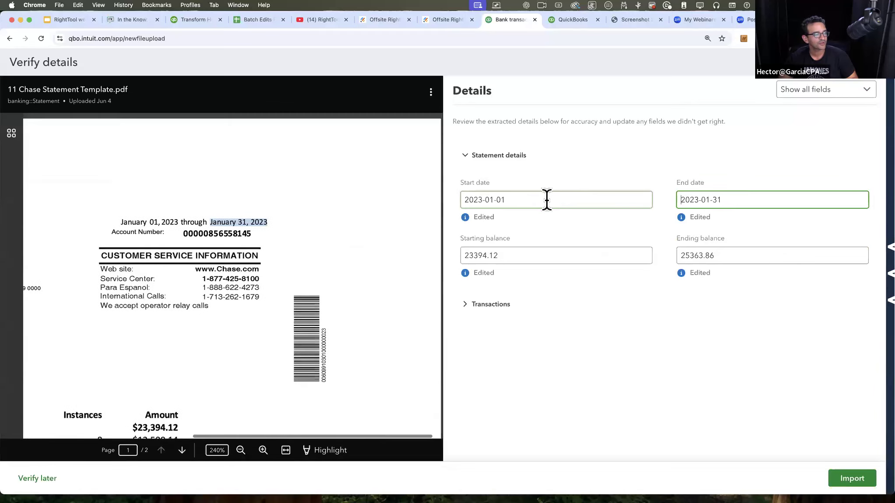
click(568, 200)
click(747, 199)
drag(522, 200, 446, 197)
key(Tab)
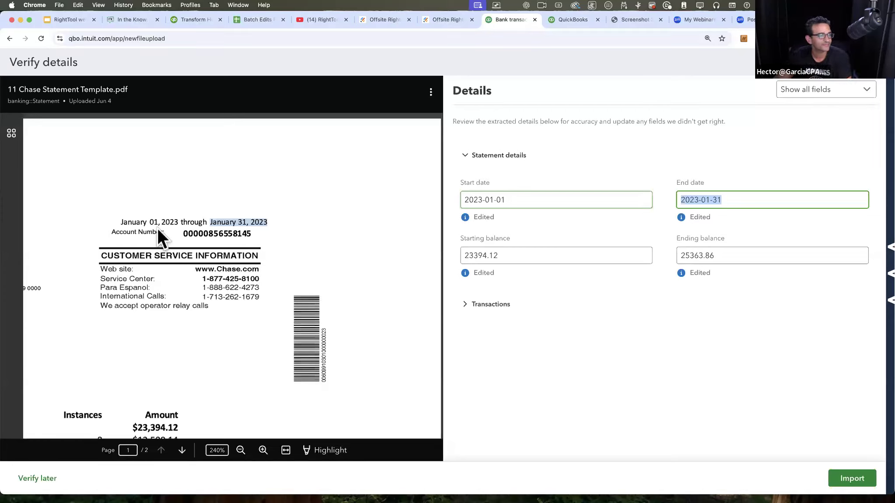
scroll(163, 251, left, 10)
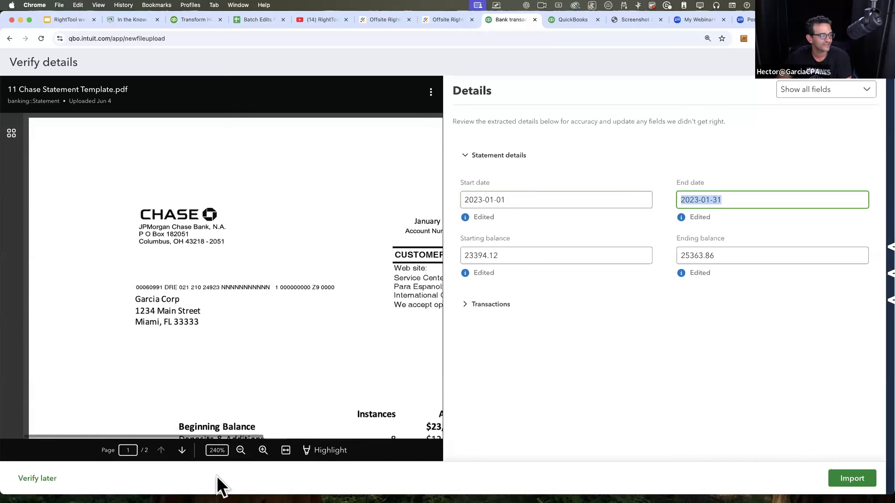
click(240, 450)
click(240, 451)
click(240, 450)
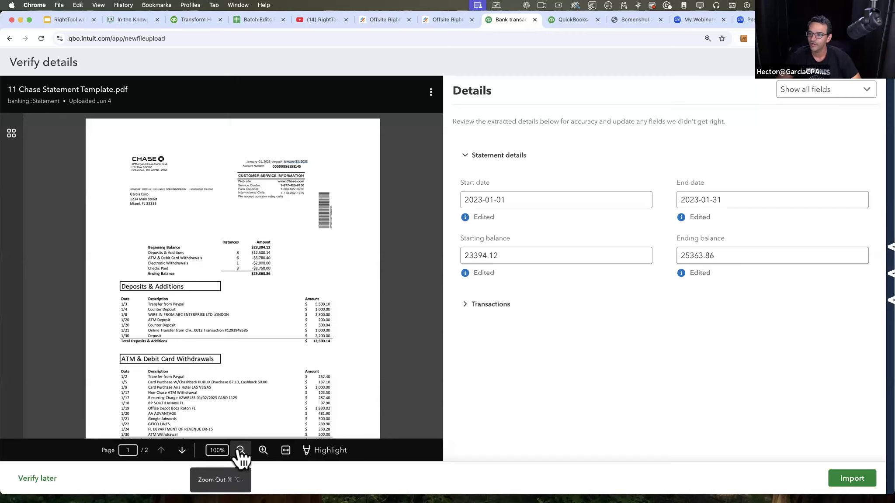
Step: Recheck the source of the extracted start and end dates in the statement preview
click(519, 199)
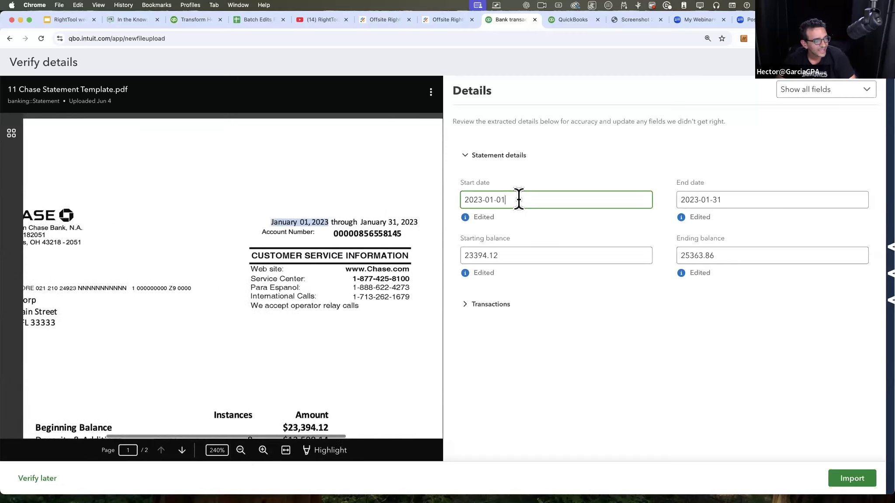
drag(519, 199, 409, 193)
click(521, 201)
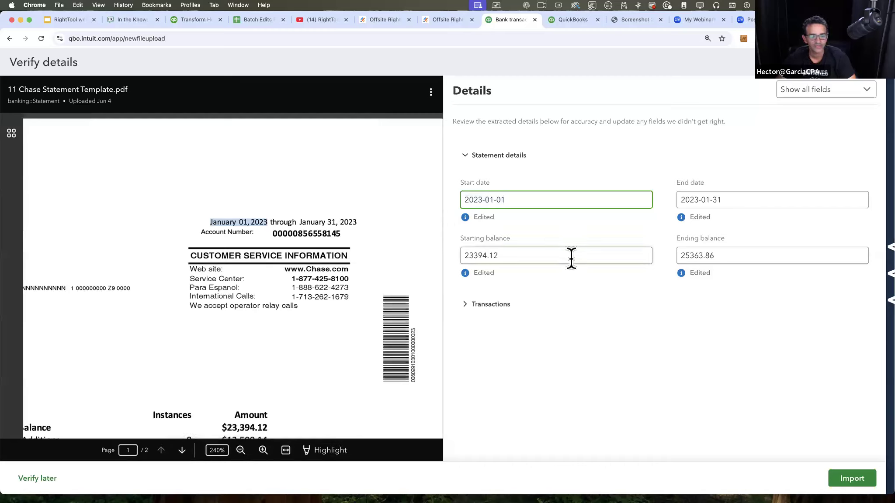
drag(528, 197, 428, 200)
drag(738, 199, 609, 184)
Step: Compare the extracted starting and ending balances with the amounts in the statement's summary
drag(519, 255, 429, 244)
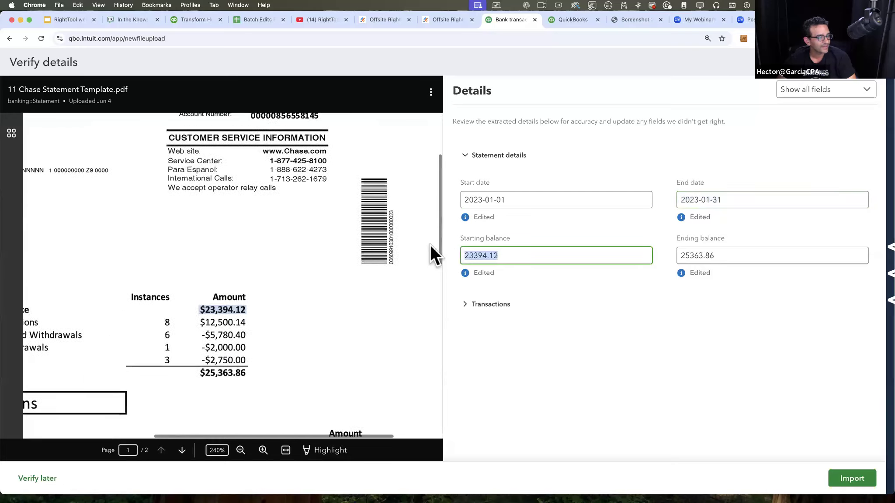
drag(740, 248, 289, 240)
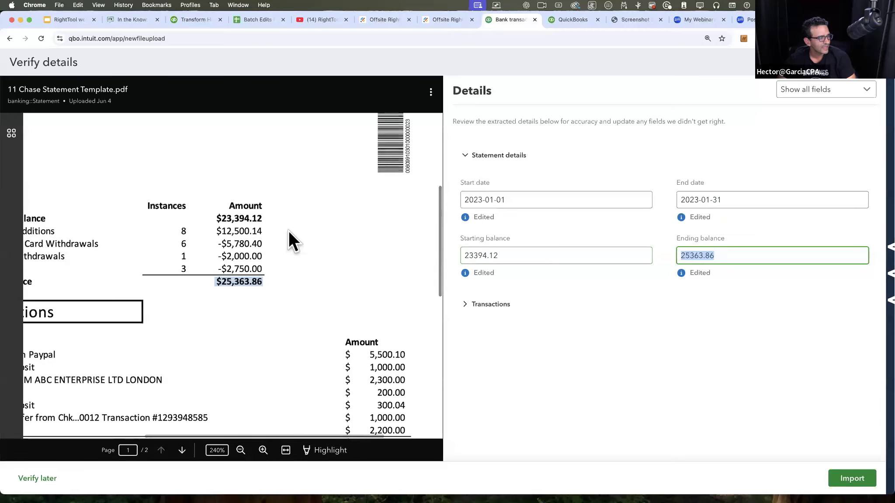
scroll(290, 240, down, 1)
key(shift+Tab)
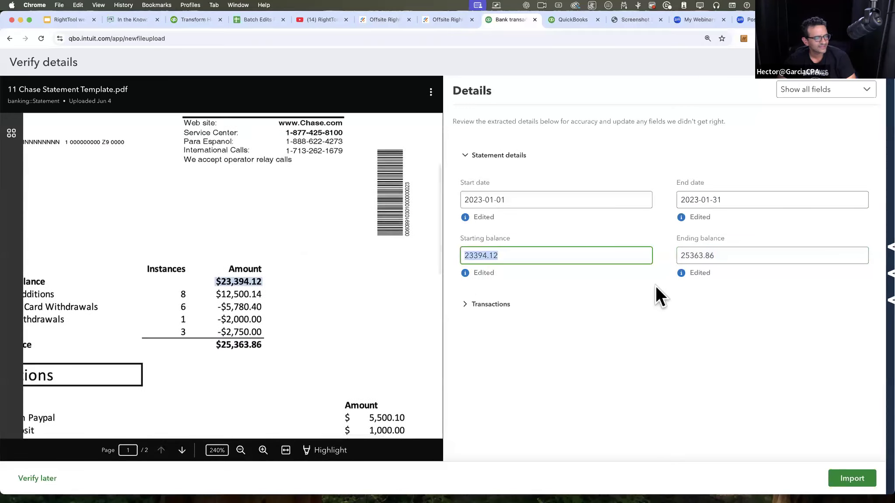
key(Tab)
click(490, 281)
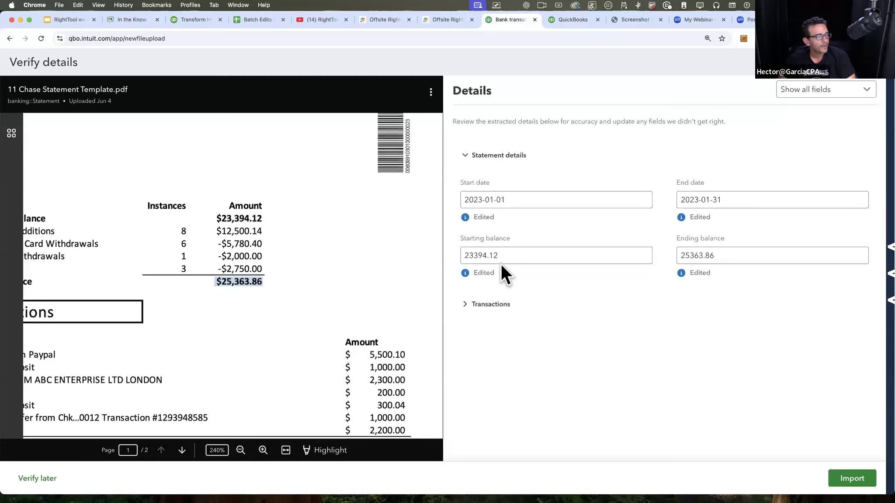
Step: Cross-check all four statement detail fields, both dates and both balances, against their highlighted sources in the PDF
click(501, 262)
click(759, 259)
drag(674, 258, 505, 250)
click(489, 249)
click(762, 259)
click(556, 256)
click(498, 200)
click(721, 199)
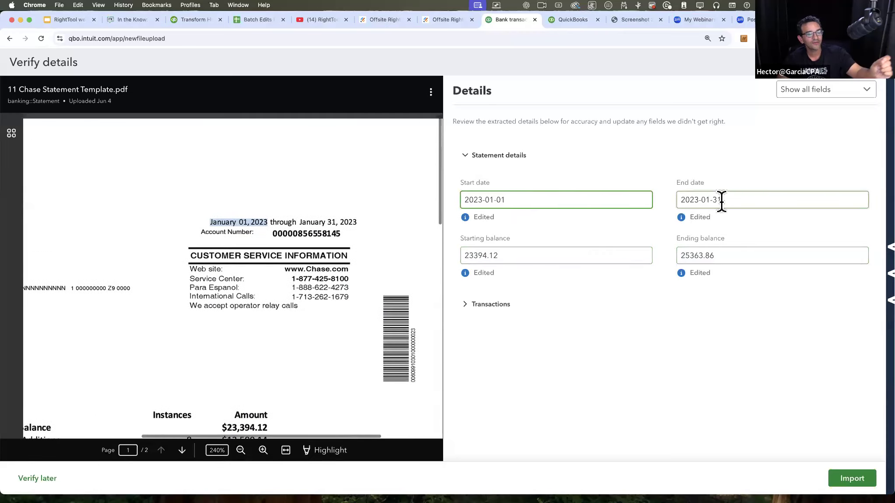
click(716, 254)
click(526, 257)
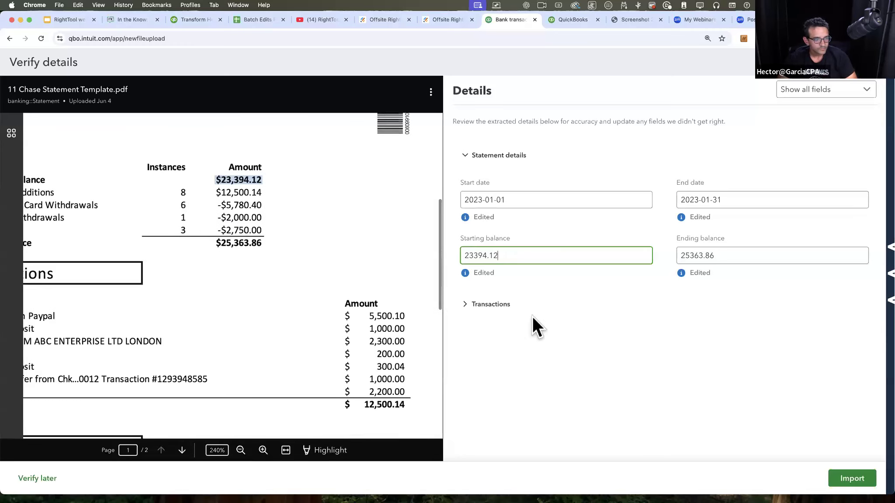
Step: Expand the extracted Transactions and compare their dates, descriptions and amounts with the statement's Deposits & Additions section
click(492, 306)
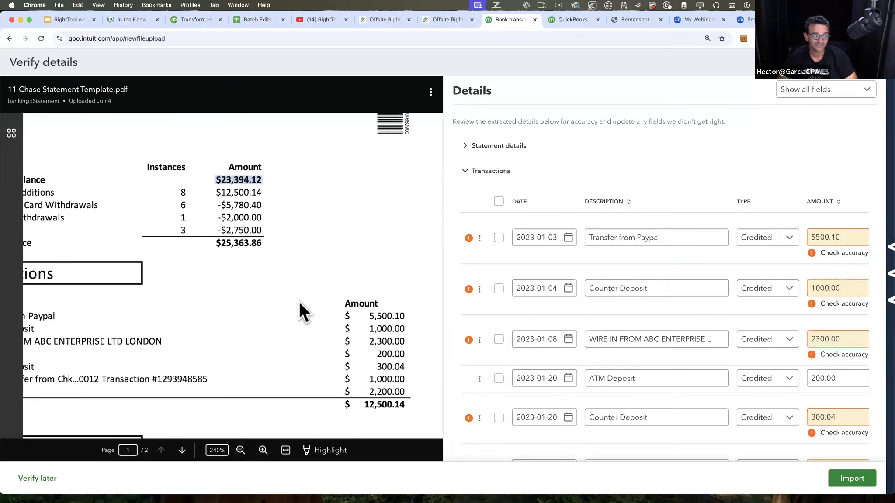
click(240, 452)
click(240, 452)
click(241, 452)
scroll(303, 356, down, 2)
scroll(303, 356, down, 2)
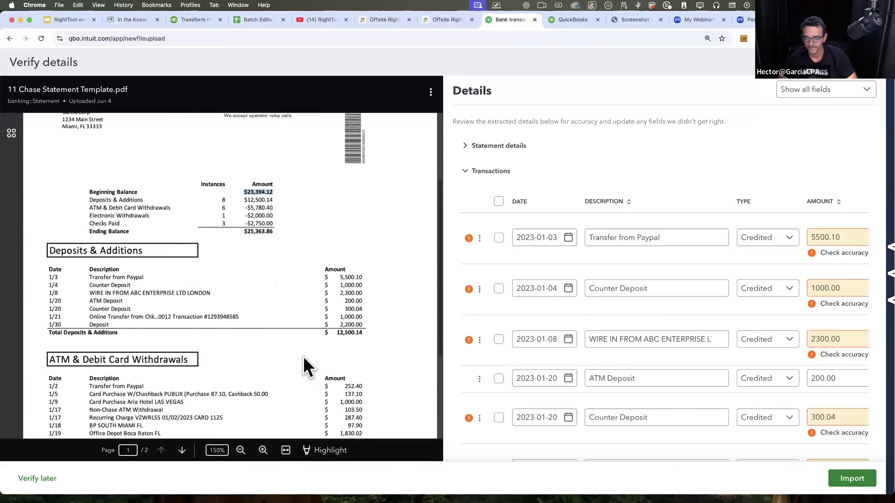
scroll(605, 303, down, 1)
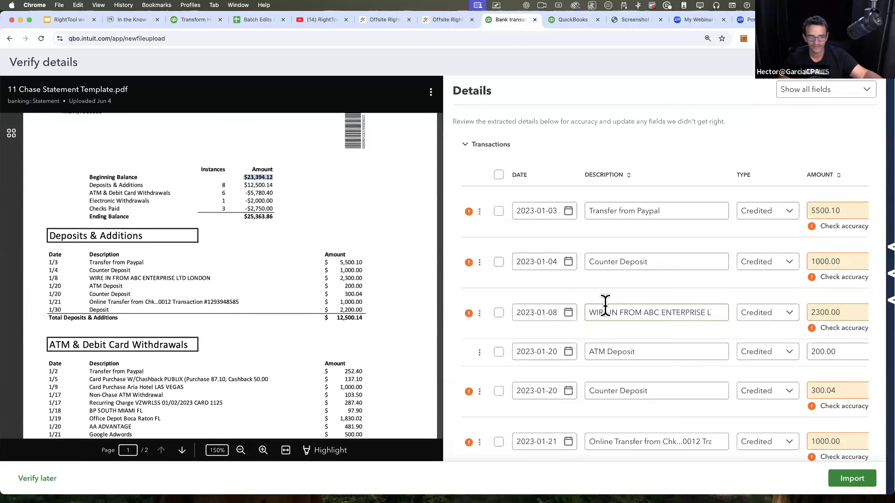
scroll(603, 296, down, 1)
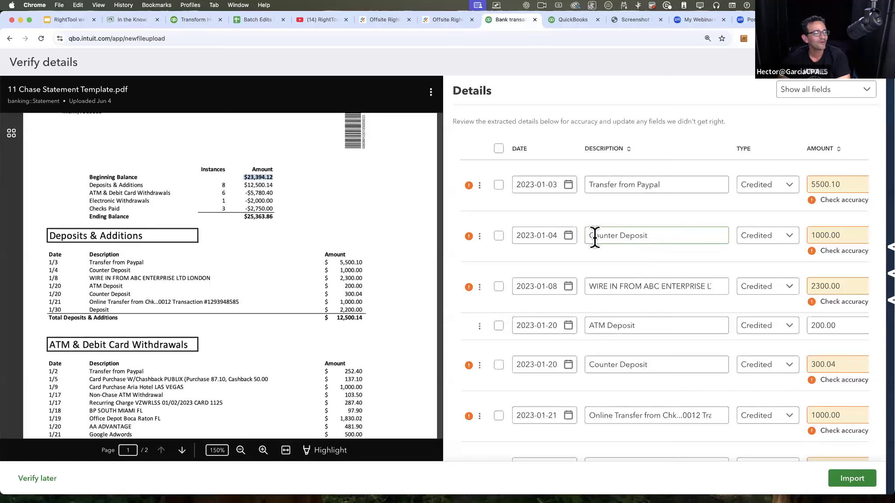
scroll(593, 236, up, 2)
Step: Inspect the accuracy warning on the 2023-01-03 Transfer from Paypal transaction and locate its amount in the statement
mouse_move(467, 231)
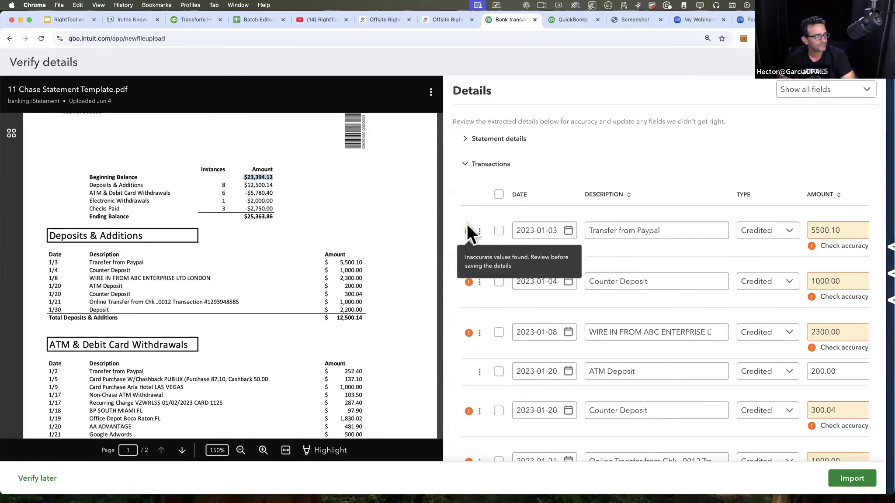
scroll(780, 173, down, 1)
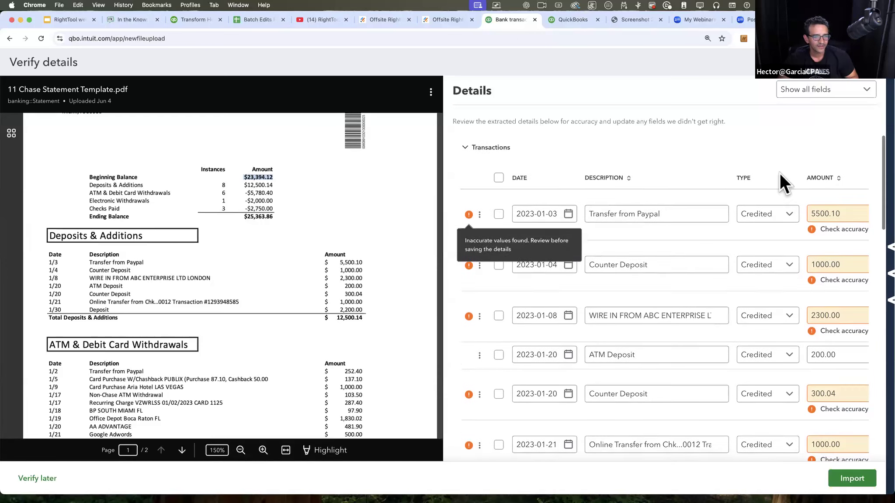
click(859, 210)
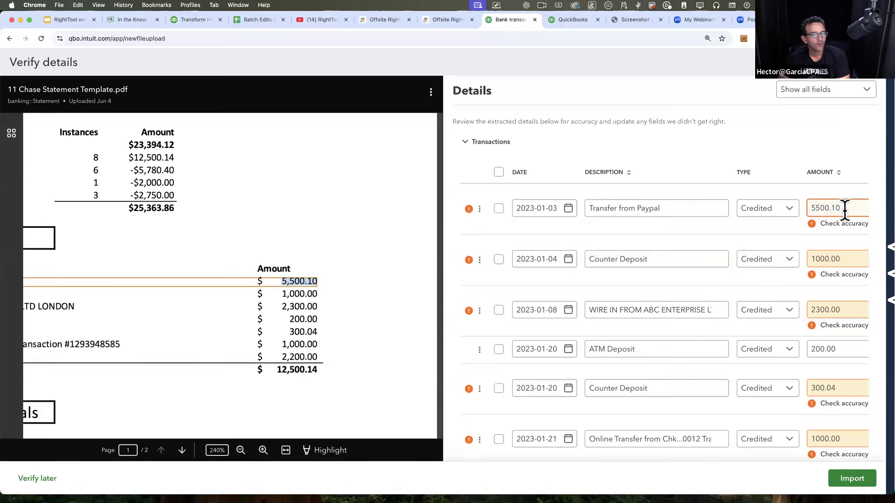
key(super+minus)
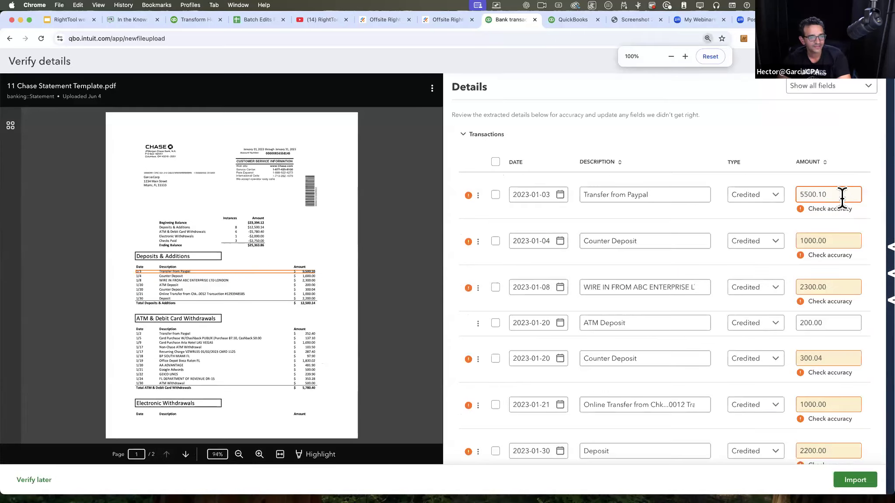
Step: Compare the extracted credited amounts, including the ATM and counter deposits, with their highlighted figures in the statement's Deposits & Additions section
key(super+plus)
drag(853, 204, 791, 214)
click(852, 209)
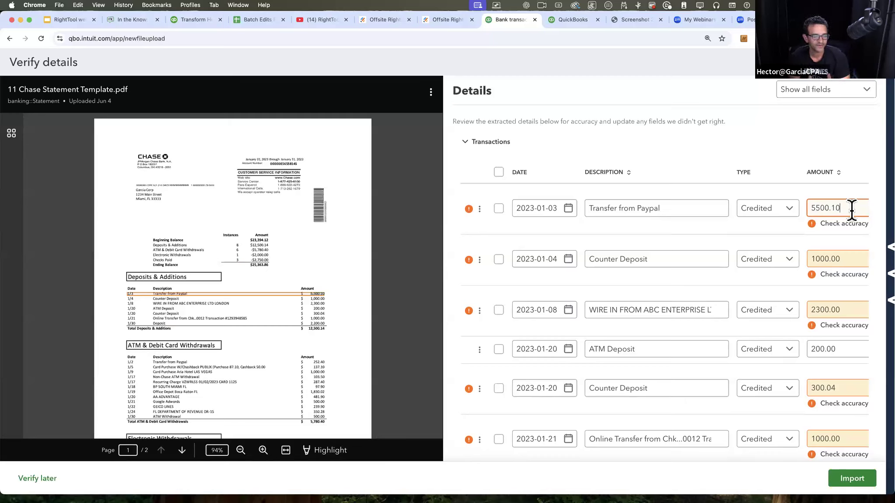
drag(852, 209, 818, 208)
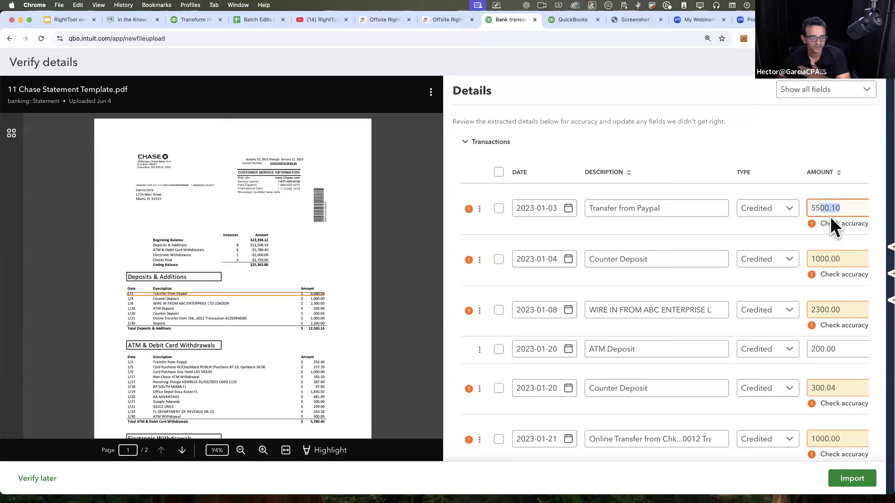
click(840, 259)
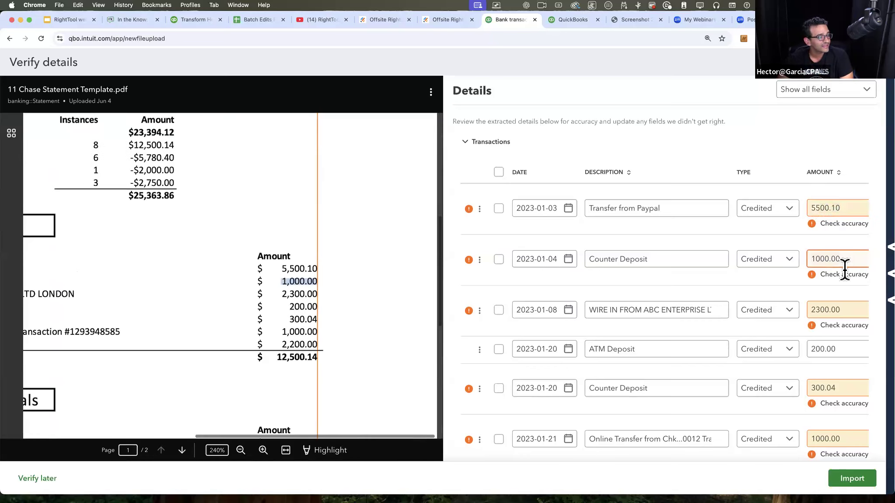
click(848, 348)
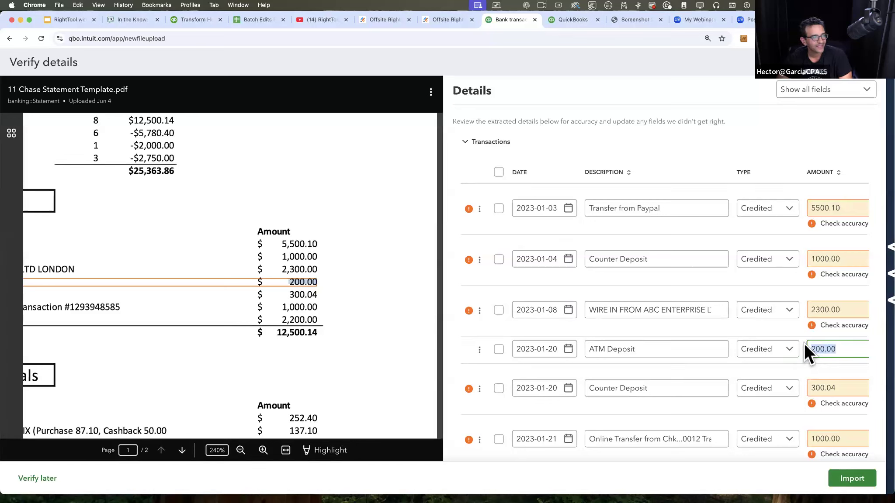
click(840, 388)
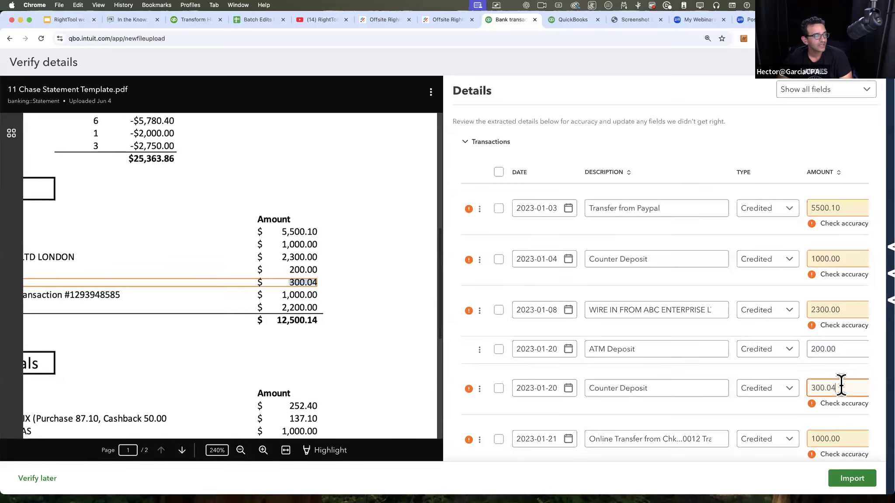
click(846, 440)
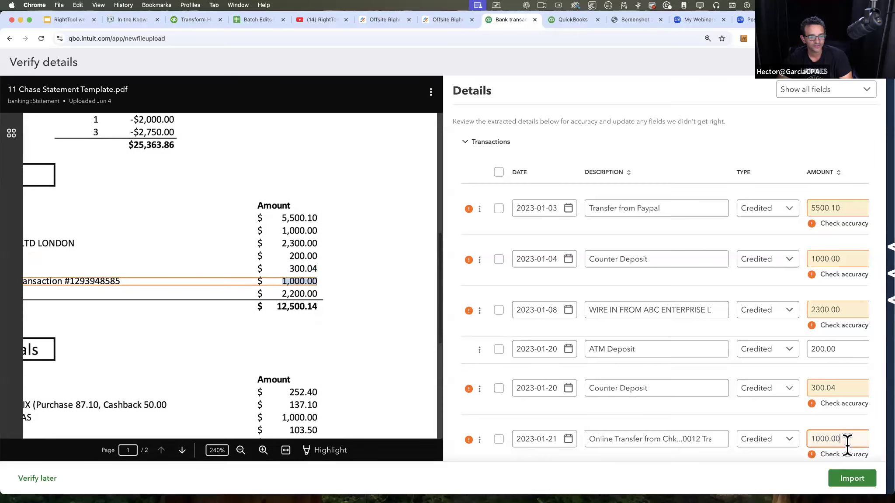
Step: Add a thousands separator to the 2023-01-04 Counter Deposit amount so it reads 1,000.00
scroll(826, 262, down, 3)
click(817, 198)
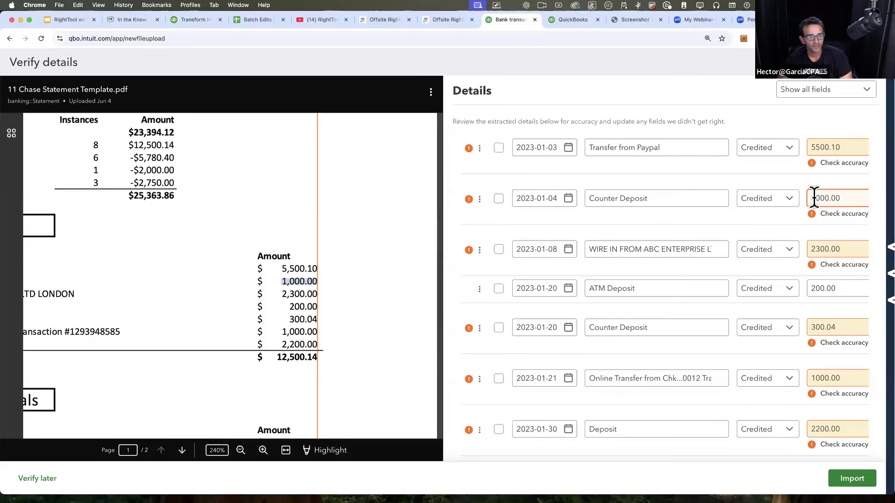
text(,)
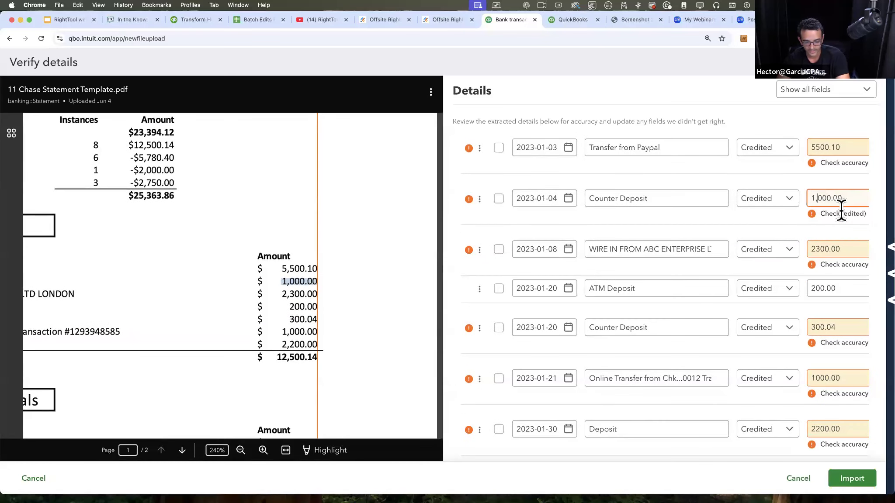
Step: Check the debited transactions' amounts and descriptions against the statement's ATM & Debit Card and Electronic Withdrawals sections
scroll(839, 208, down, 5)
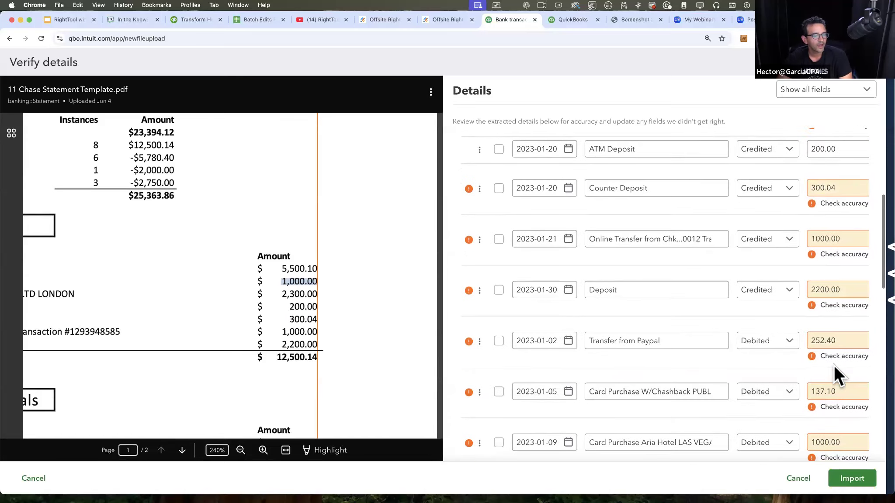
scroll(334, 301, down, 3)
click(838, 385)
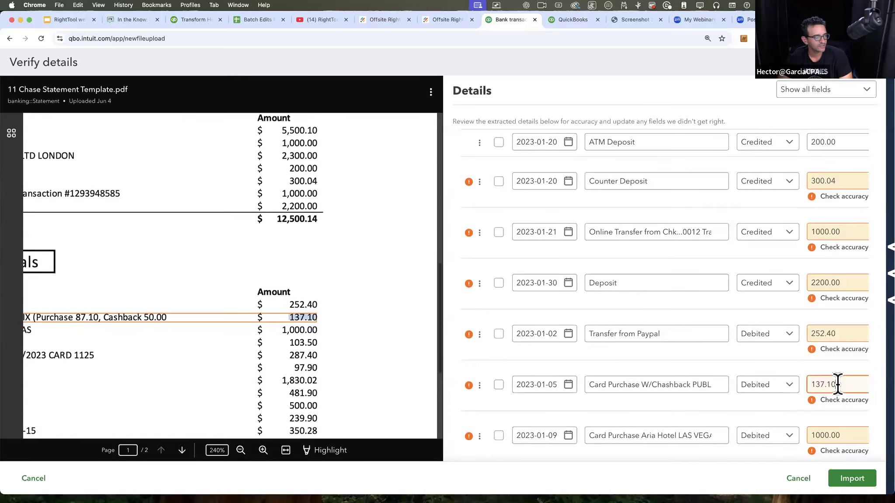
scroll(838, 382, down, 10)
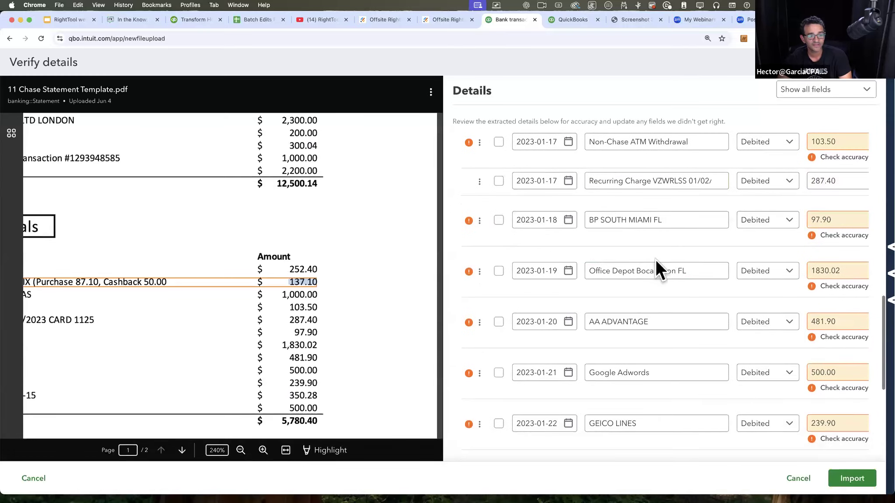
click(688, 180)
click(665, 323)
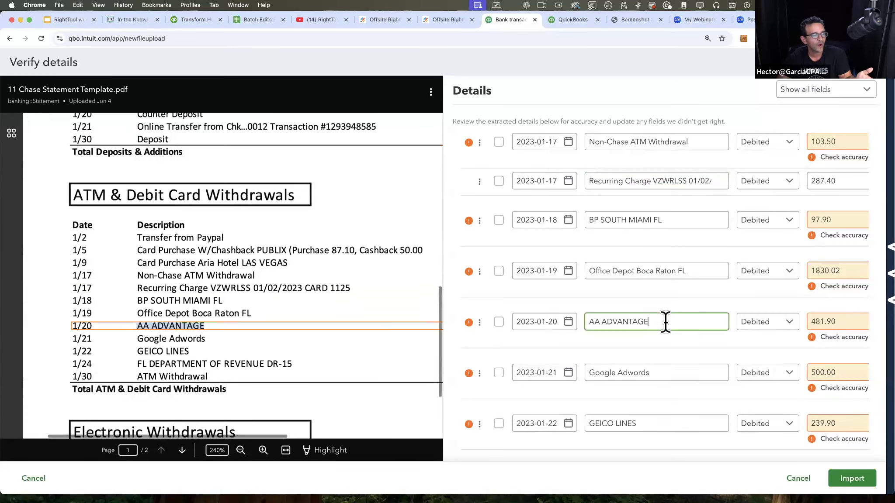
click(658, 378)
scroll(658, 349, down, 5)
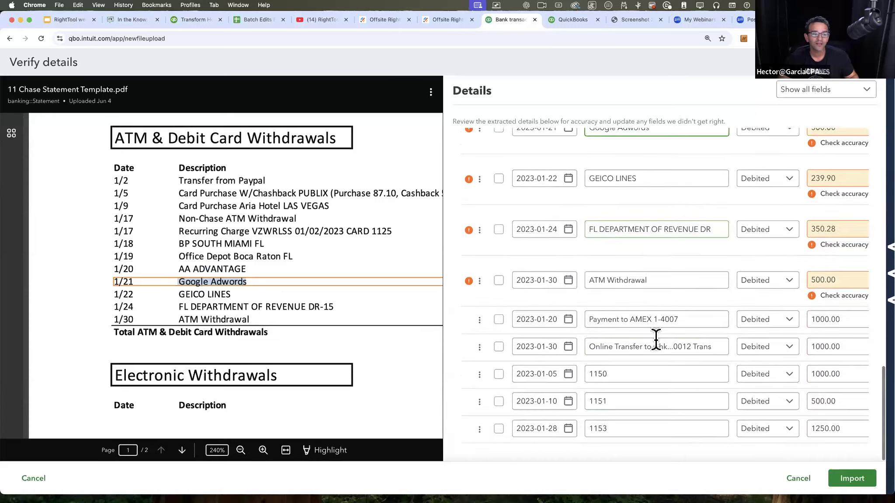
click(658, 343)
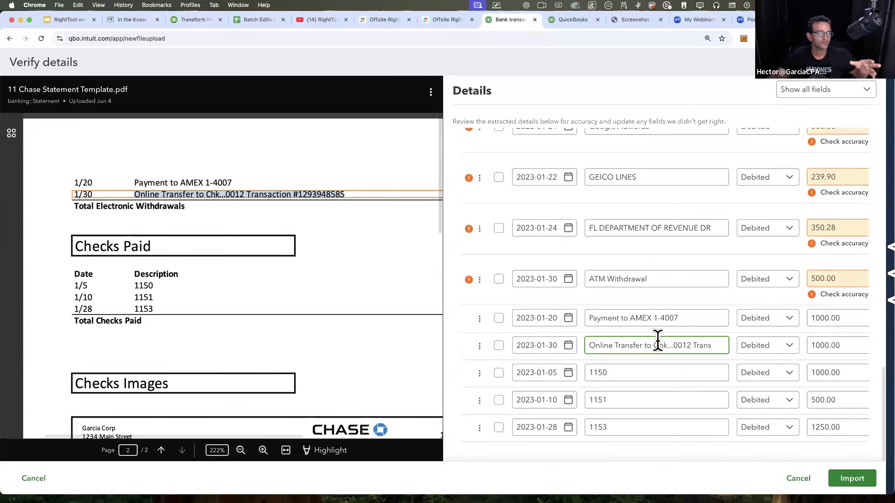
Step: Match entries 1150, 1151 and 1153 to the statement's Checks Paid section and examine the check images for their payees
click(632, 374)
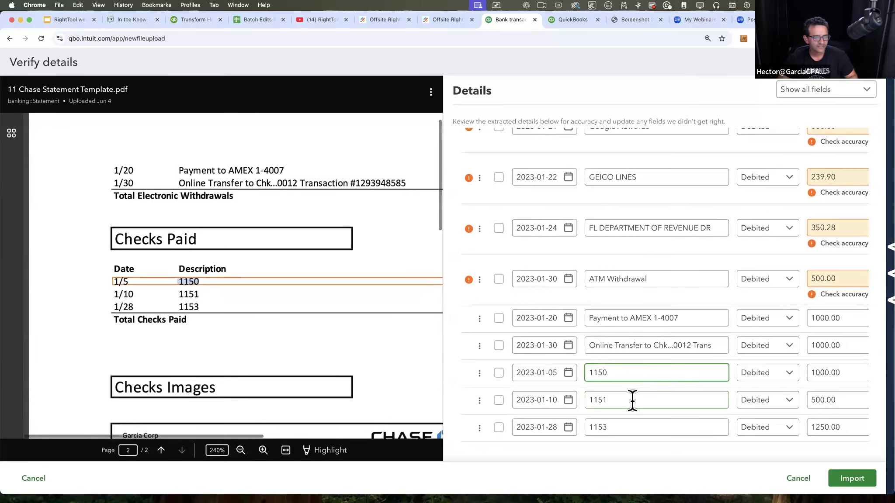
click(632, 400)
click(635, 427)
scroll(357, 374, down, 5)
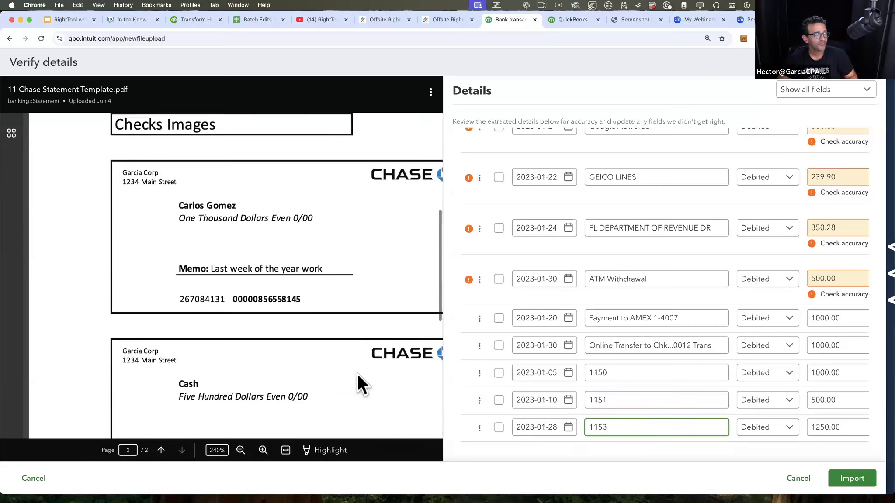
scroll(357, 373, down, 1)
scroll(358, 373, right, 1)
scroll(357, 373, up, 2)
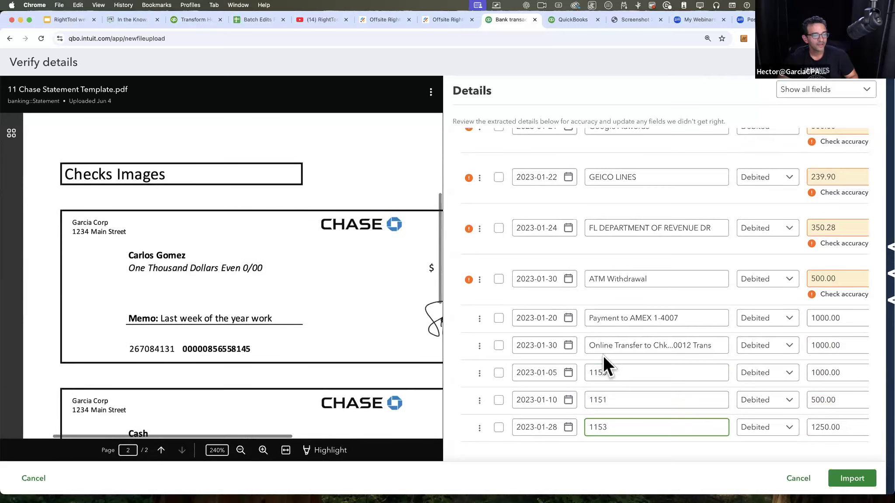
Step: Replace the description of check 1150 with the payee's full name shown on its check image
double_click(620, 372)
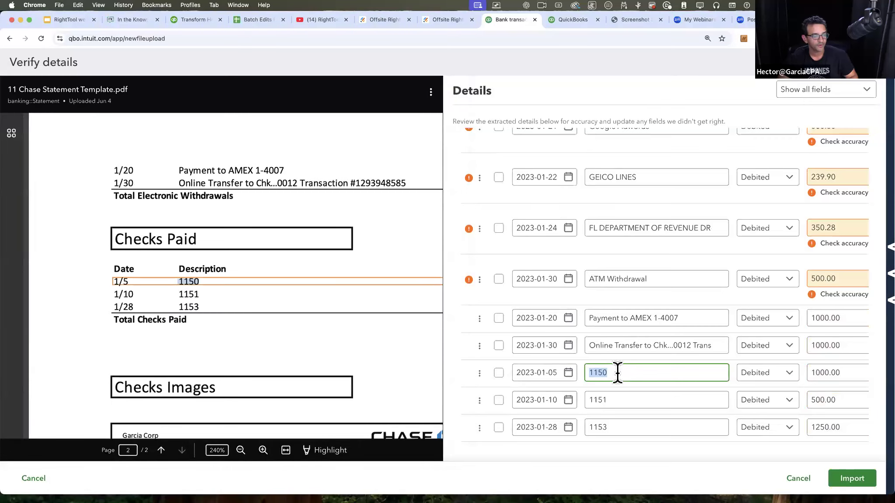
scroll(359, 386, down, 6)
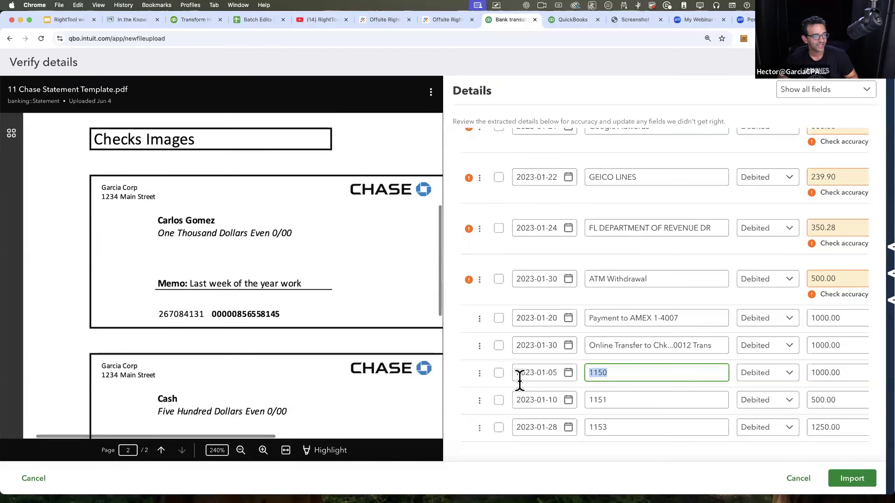
scroll(590, 374, down, 1)
Step: Replace the description of check 1151 with its payee from the check image, Cash
click(621, 399)
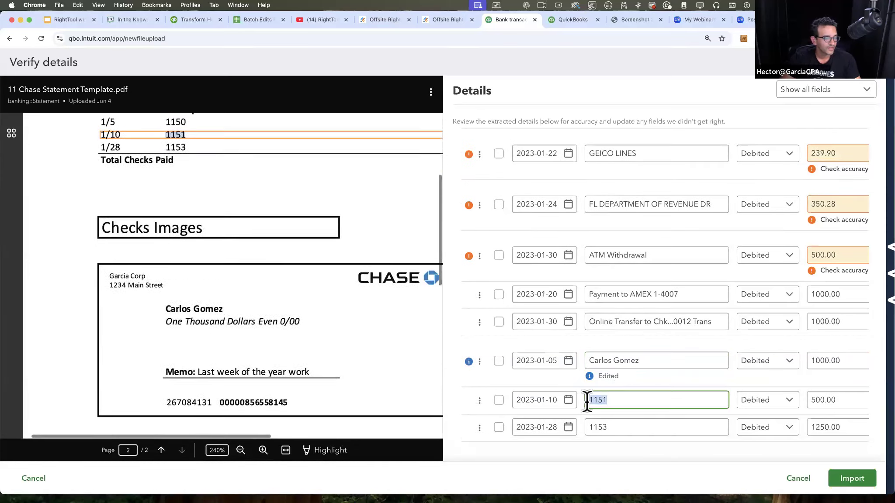
scroll(321, 407, down, 8)
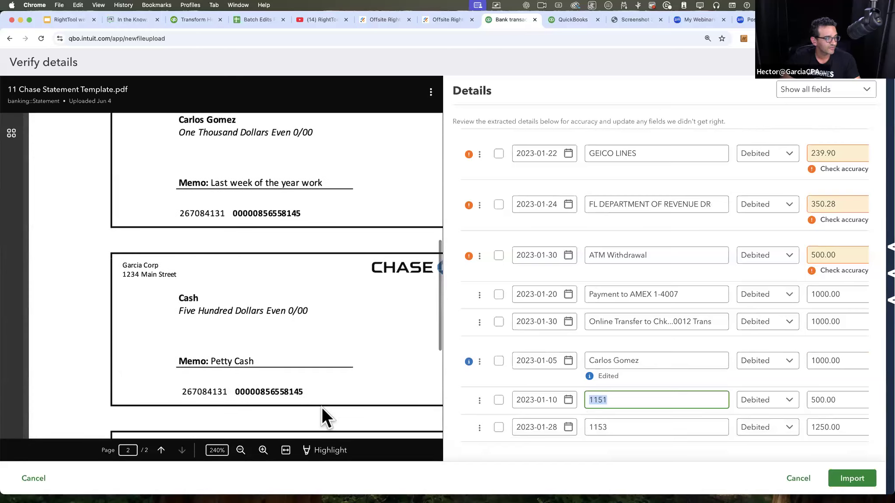
text(Cash)
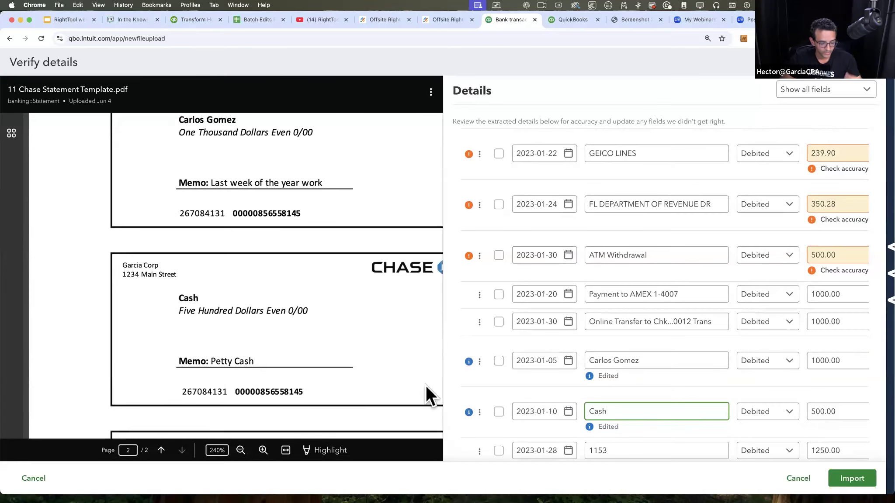
Step: Find the payee of check 1153 in the check images and set its description to Commercial Properties of Miami
scroll(426, 385, down, 2)
scroll(589, 404, down, 1)
scroll(297, 364, down, 3)
click(594, 428)
scroll(318, 393, down, 5)
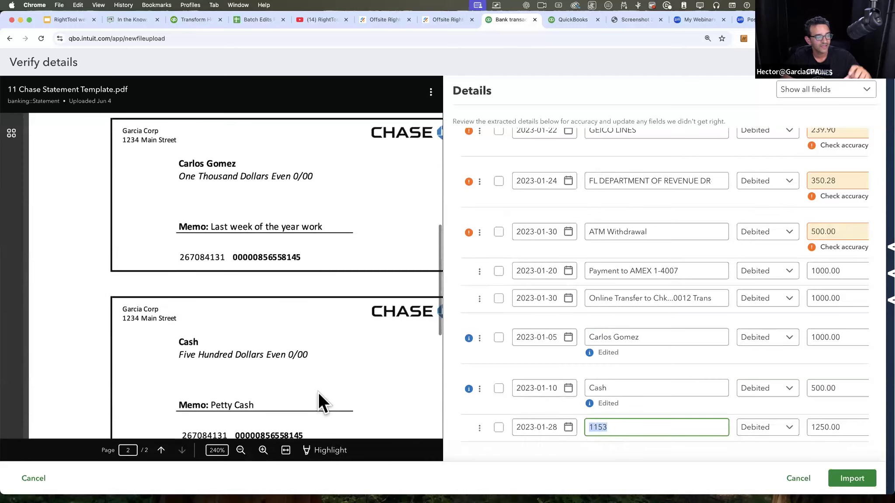
scroll(318, 392, down, 4)
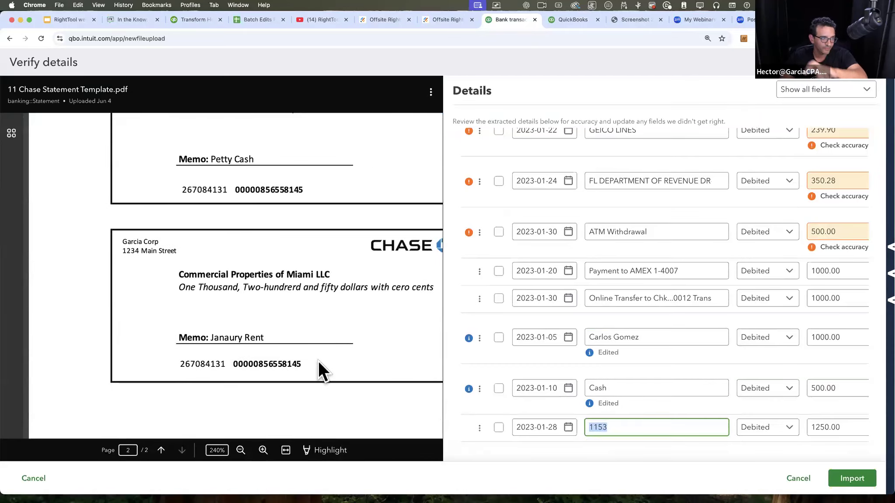
click(323, 270)
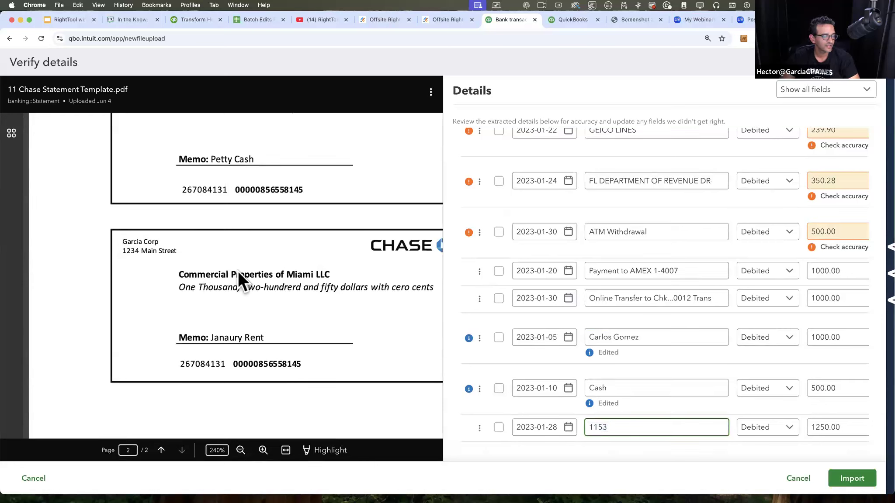
drag(635, 426, 539, 420)
text(Commer)
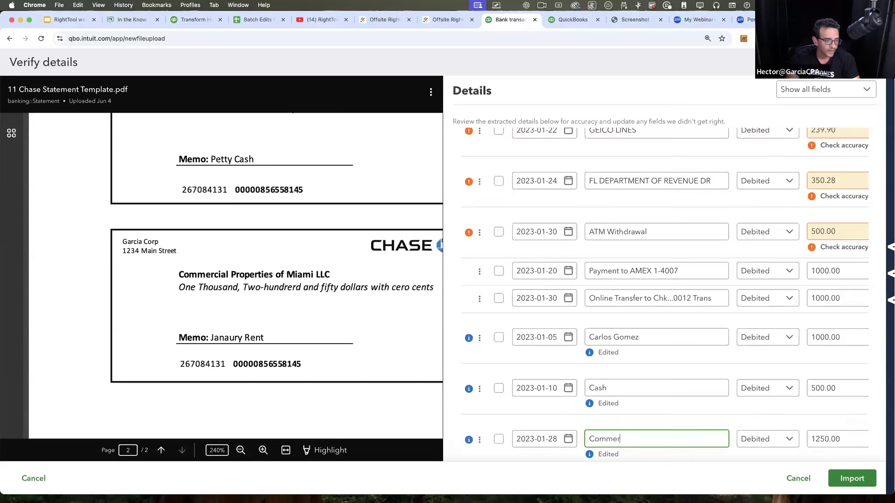
text(cial Propert)
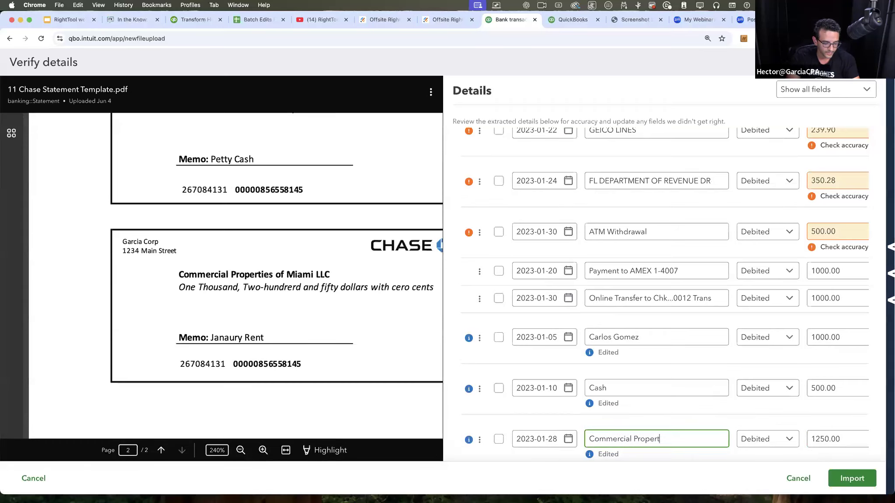
text(ies of Miami)
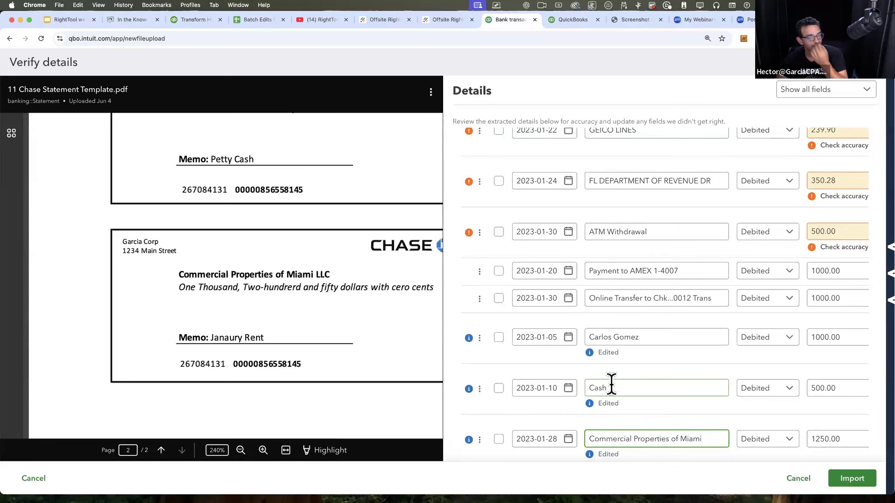
Step: Select all the extracted transactions for import and review the rows marked as edited
scroll(612, 380, down, 1)
scroll(514, 256, up, 15)
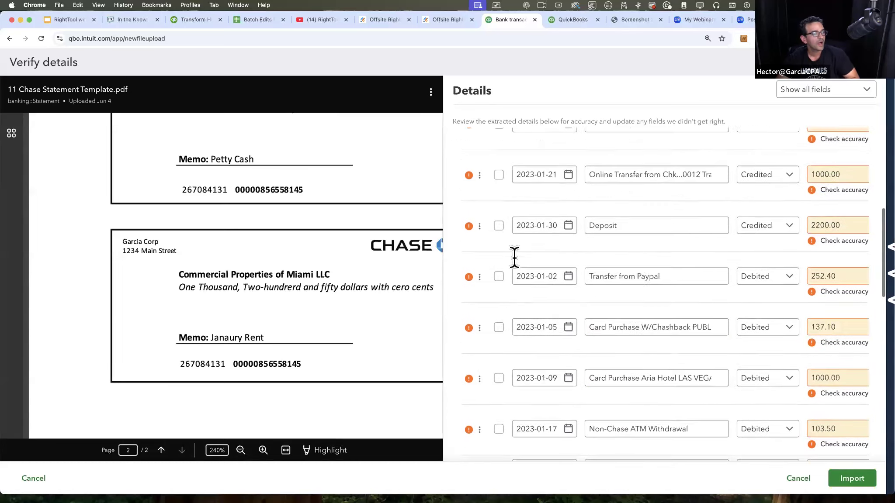
click(499, 201)
scroll(513, 372, down, 15)
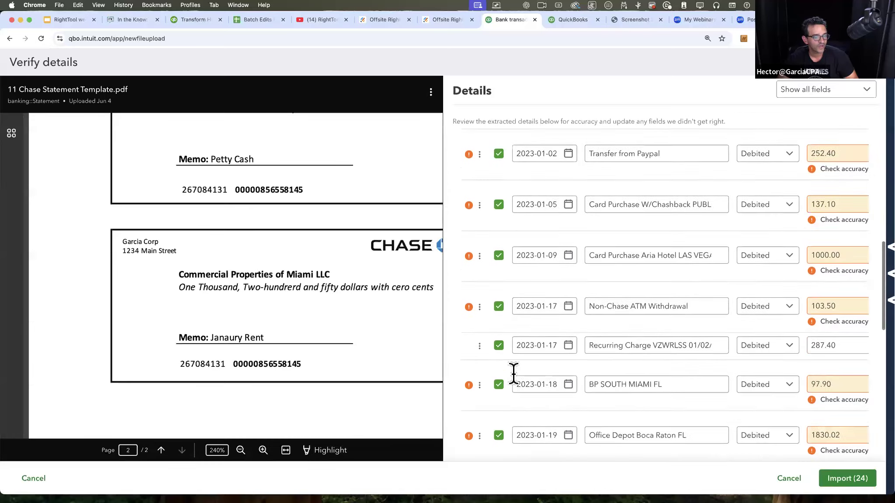
mouse_move(468, 313)
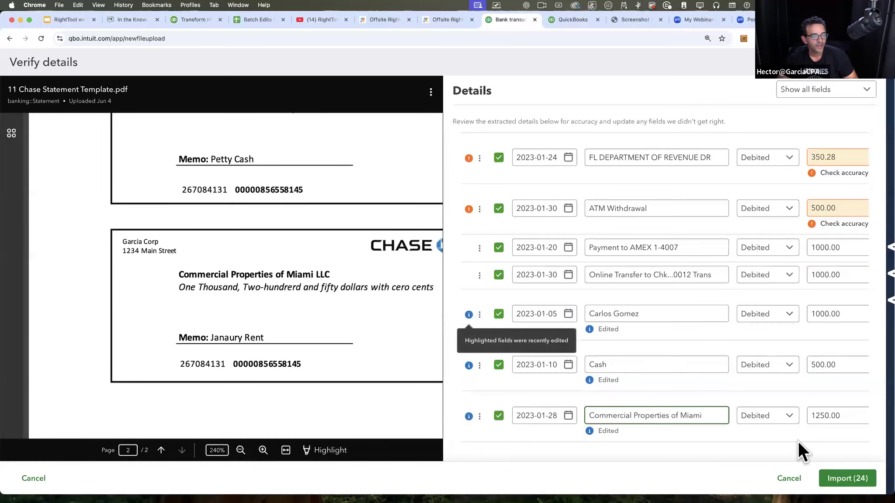
Step: Import the selected transactions and open the 11 Chase new Bank account's pending bank feed
click(854, 477)
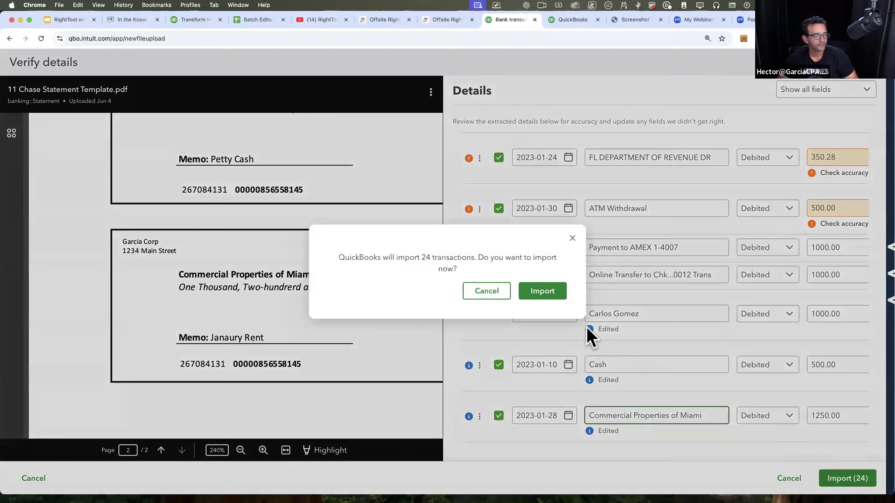
click(542, 291)
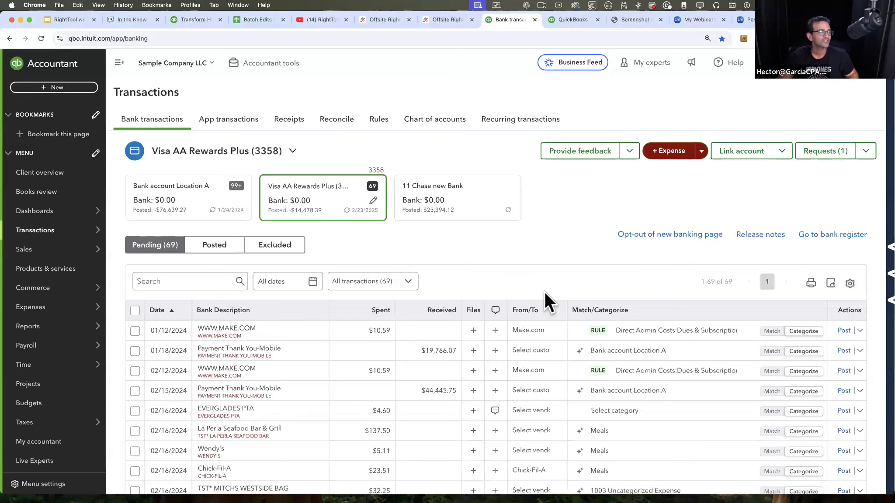
click(429, 195)
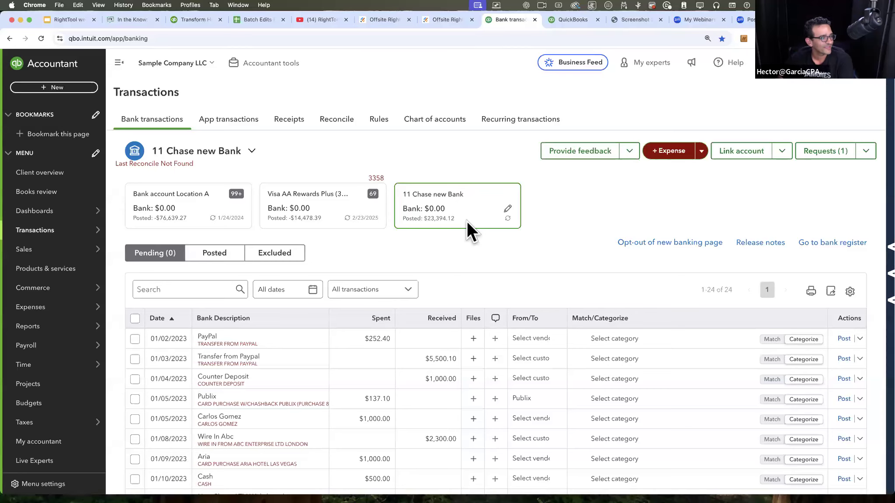
Step: Switch to the RightTool webinars (JUNE 2025) presentation in Google Slides and present the Interesting new QBO Features slide
click(66, 20)
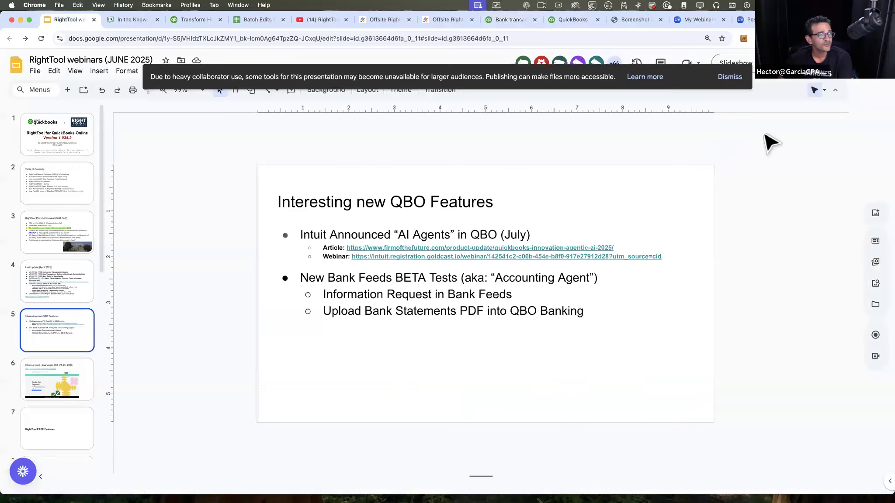
click(744, 57)
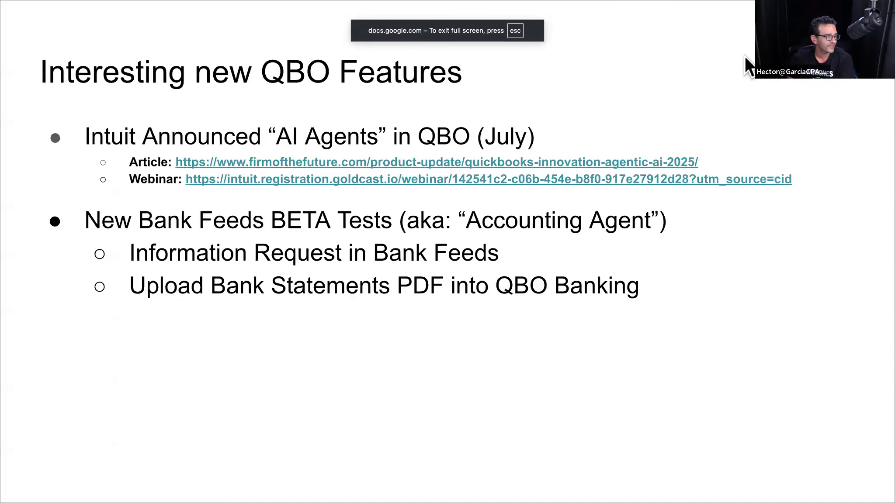
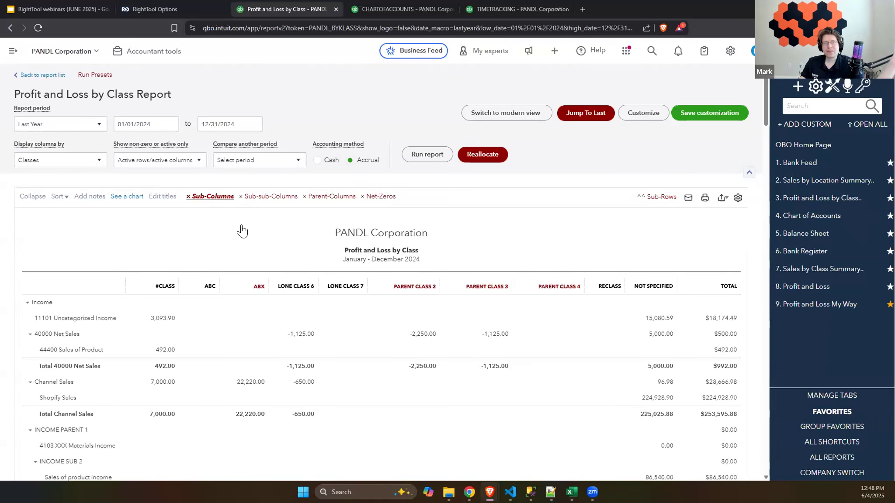
Step: Hide the sub-sub-columns in the Profit and Loss by Class report and save it to Downloads as a CSV export
click(260, 200)
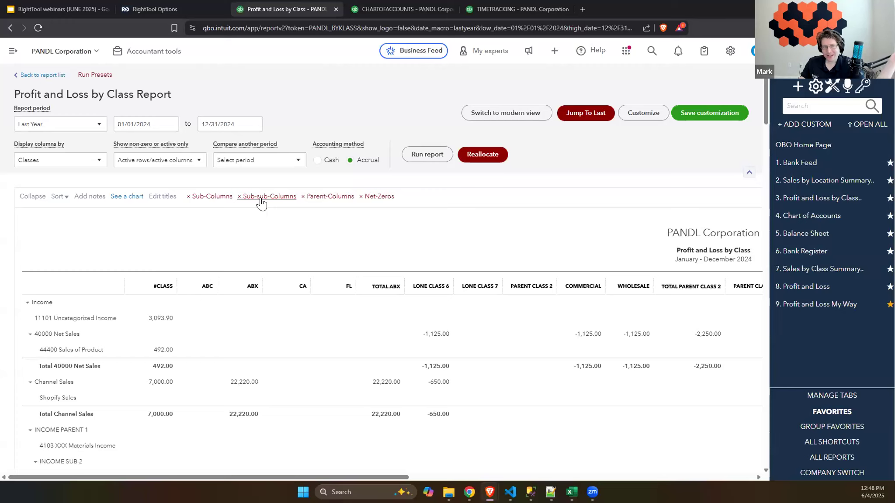
click(260, 201)
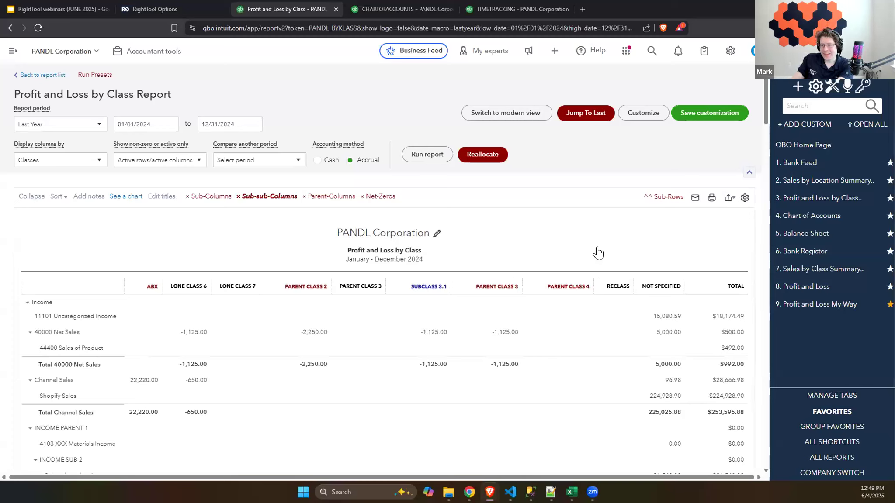
click(721, 199)
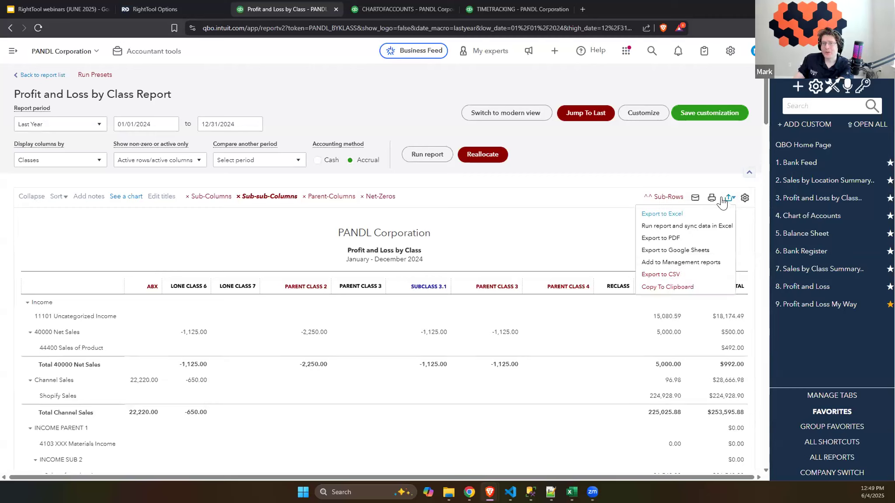
click(688, 274)
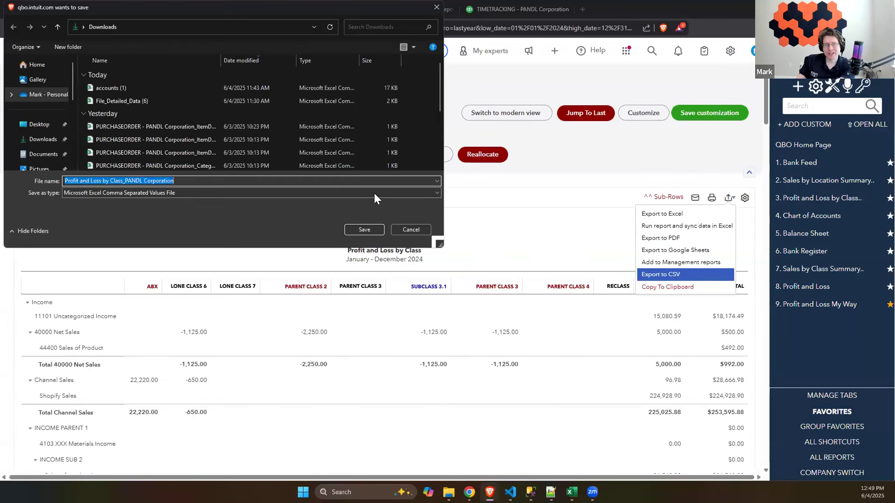
click(403, 232)
click(676, 274)
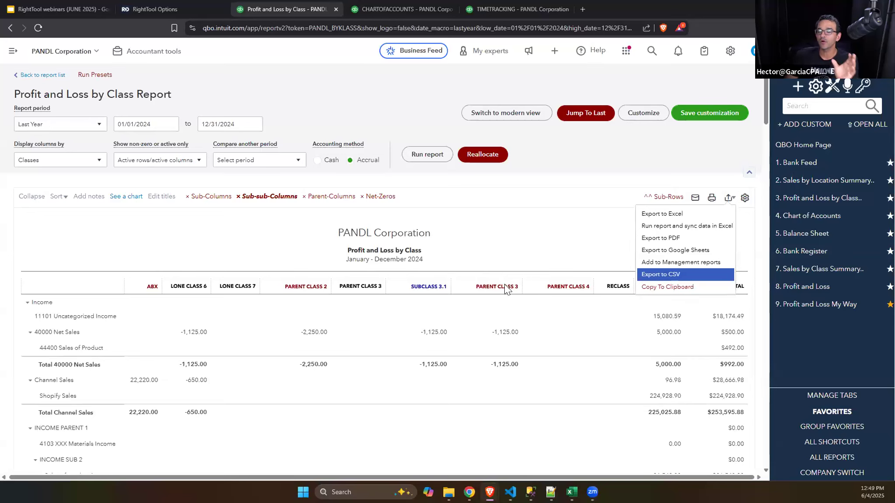
click(357, 231)
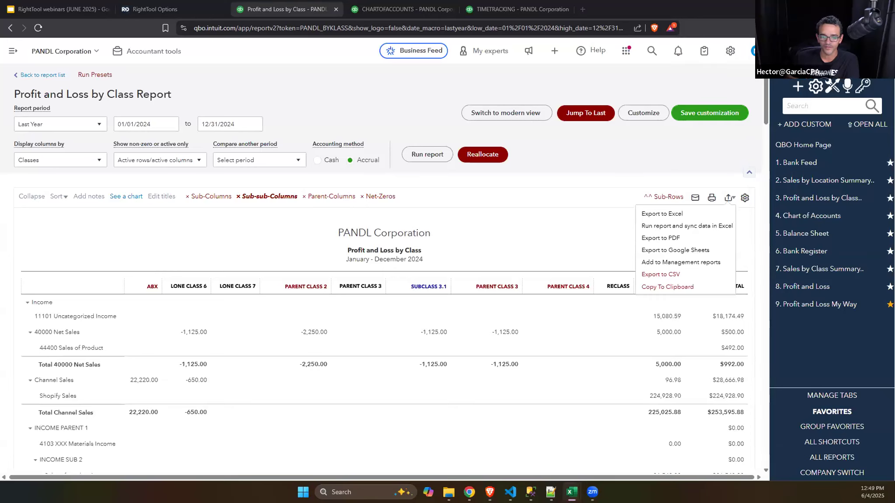
Step: View the exported Profit and Loss by Class CSV in Excel with columns A to N auto-fitted, and close it without saving
drag(894, 18, 599, 3)
drag(35, 105, 396, 107)
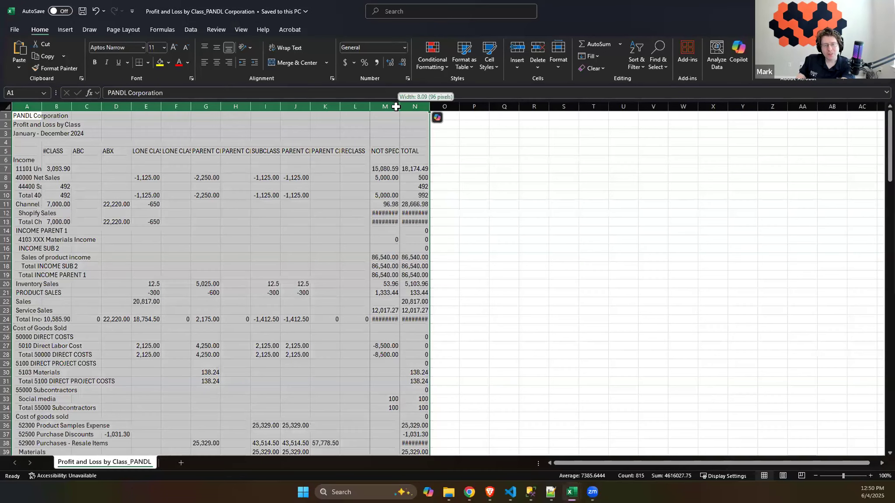
double_click(396, 107)
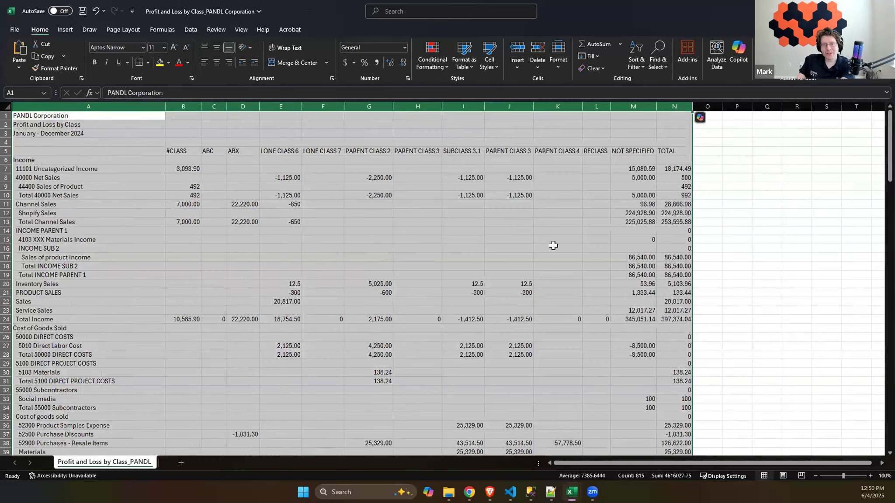
click(475, 162)
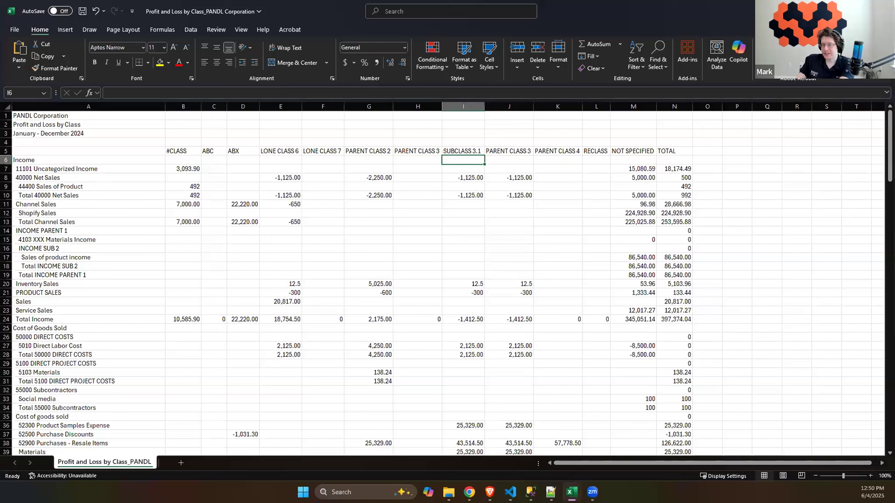
click(884, 8)
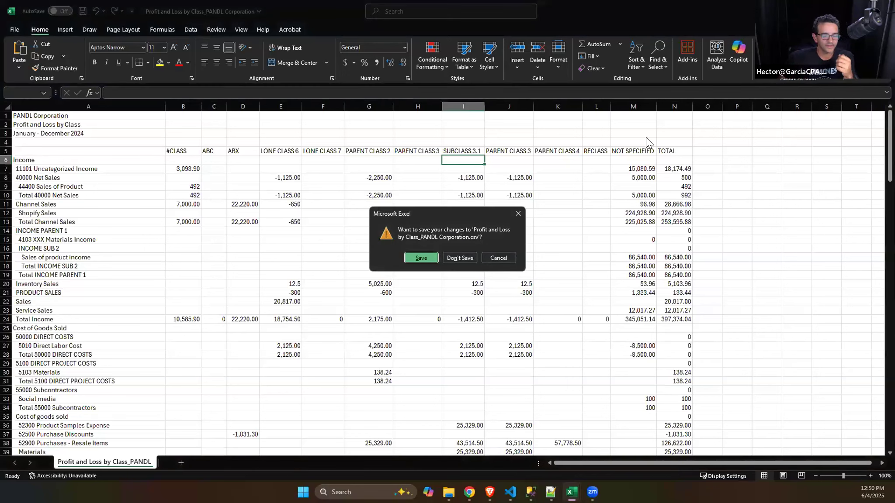
click(459, 259)
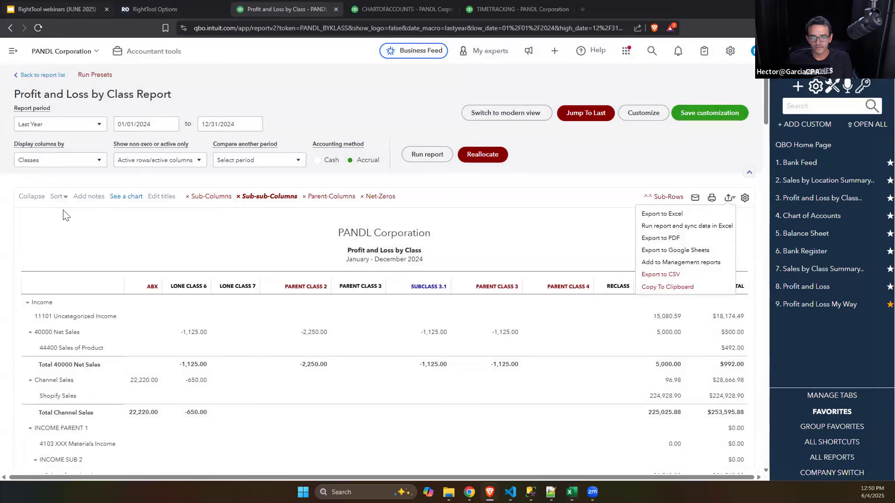
Step: Switch to the RightTool webinars (JUNE 2025) presentation and show the Full Account Name Display bullet on the NEW PRO Feature(s) slide
click(57, 9)
scroll(69, 385, down, 2)
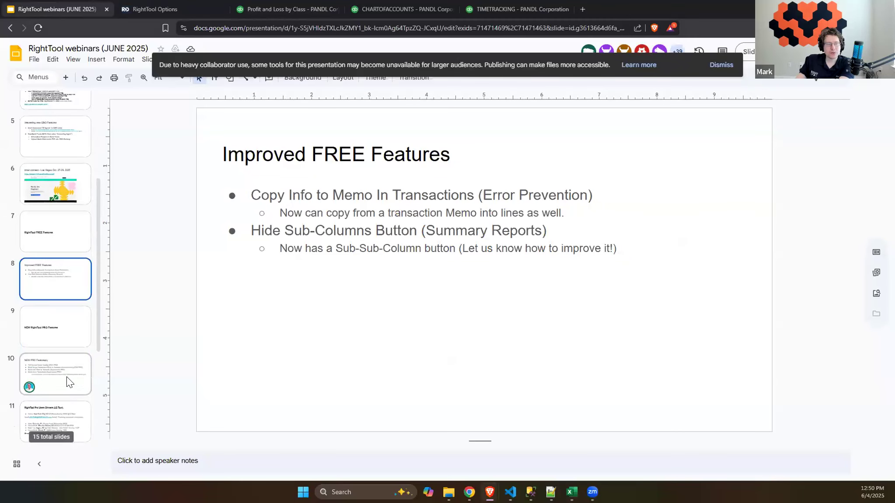
click(68, 382)
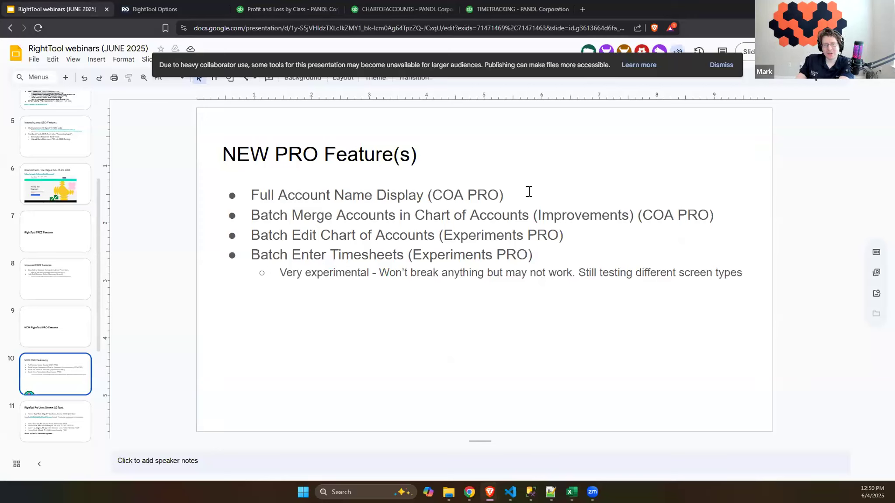
click(501, 193)
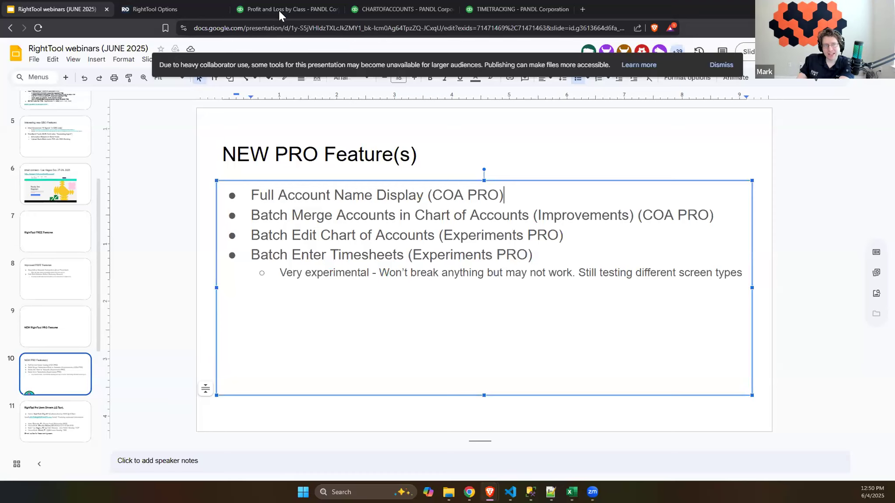
Step: Check the COA PRO features in RightTool Options, including Full Account Name Display, and return to the QuickBooks chart of accounts
click(371, 7)
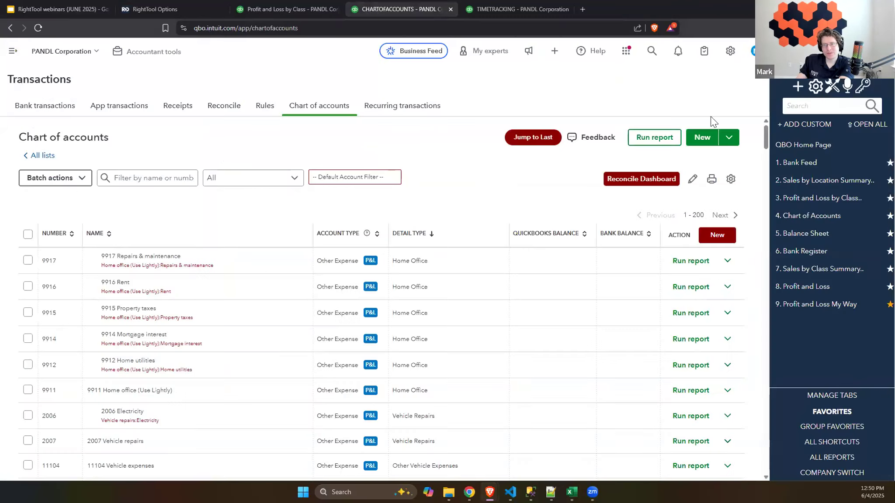
click(832, 83)
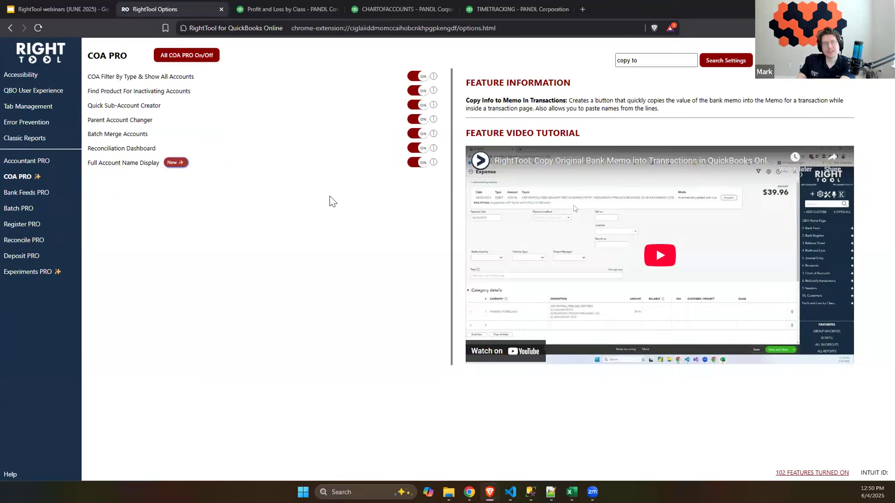
click(395, 8)
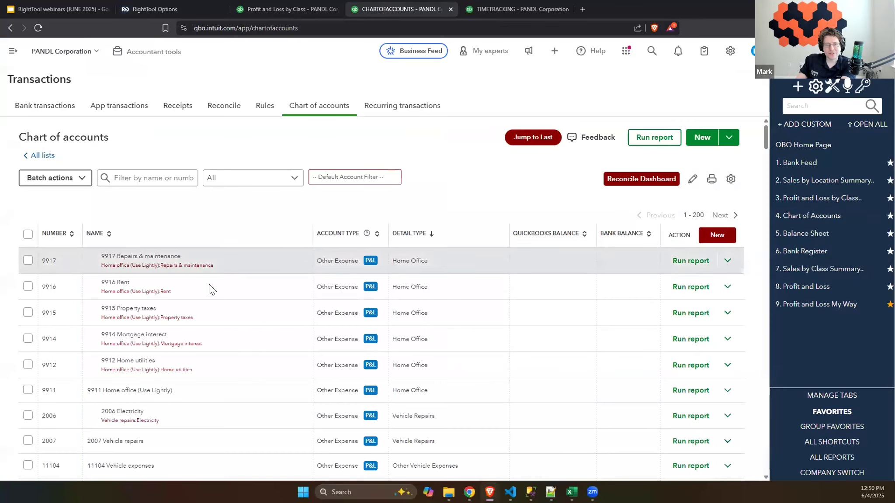
Step: Filter the chart of accounts by "bad" to compare the accounts' full names, and return to the NEW PRO Feature(s) slide in Google Slides
key(ctrl+plus)
key(ctrl+plus)
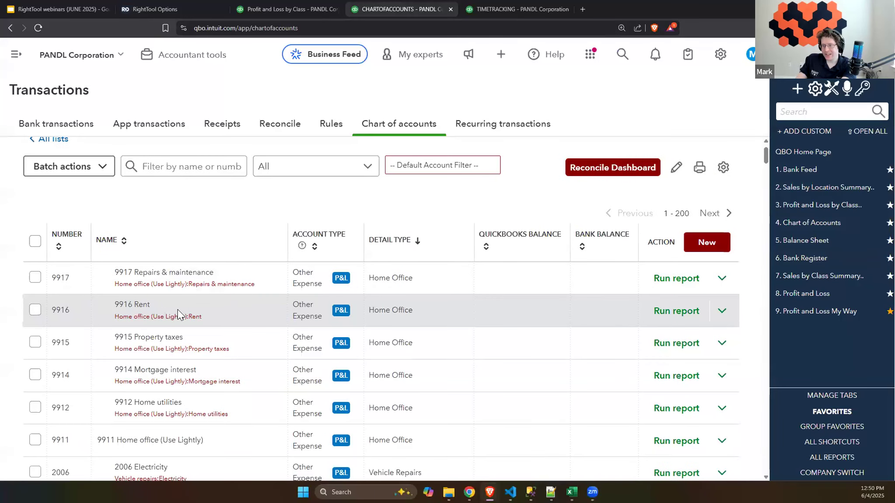
scroll(182, 294, down, 1)
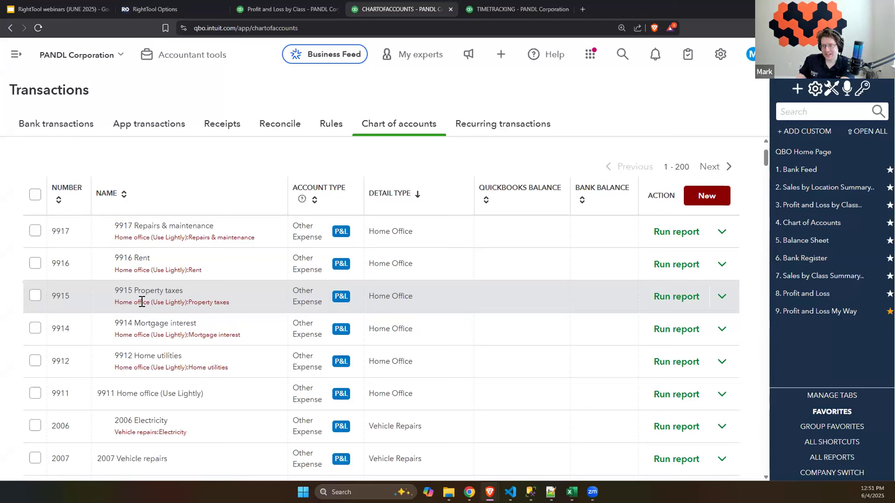
scroll(146, 202, up, 1)
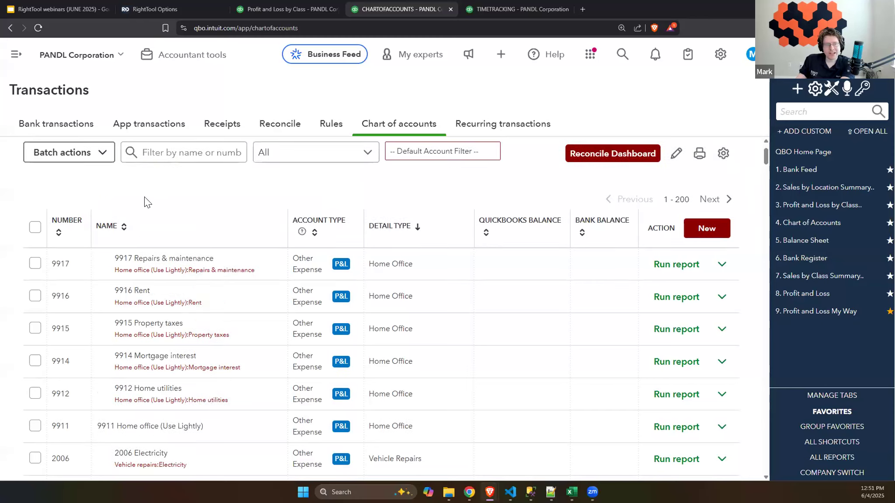
scroll(147, 202, up, 2)
click(170, 213)
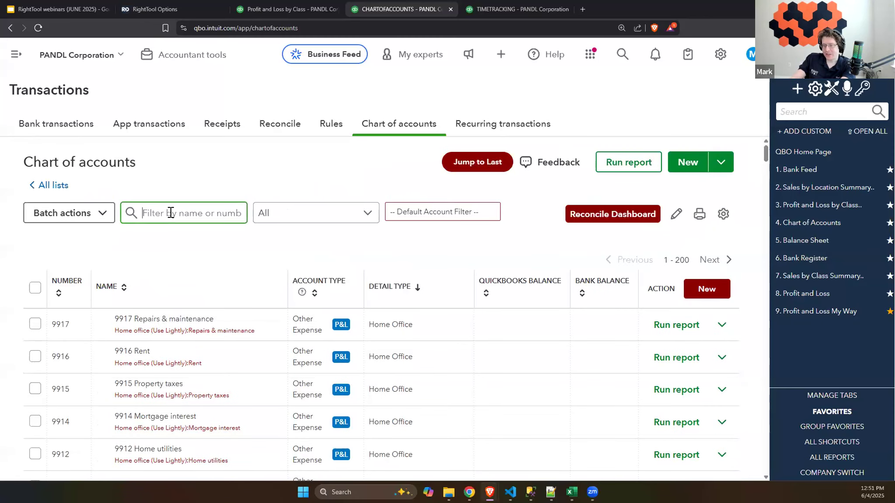
text(bad)
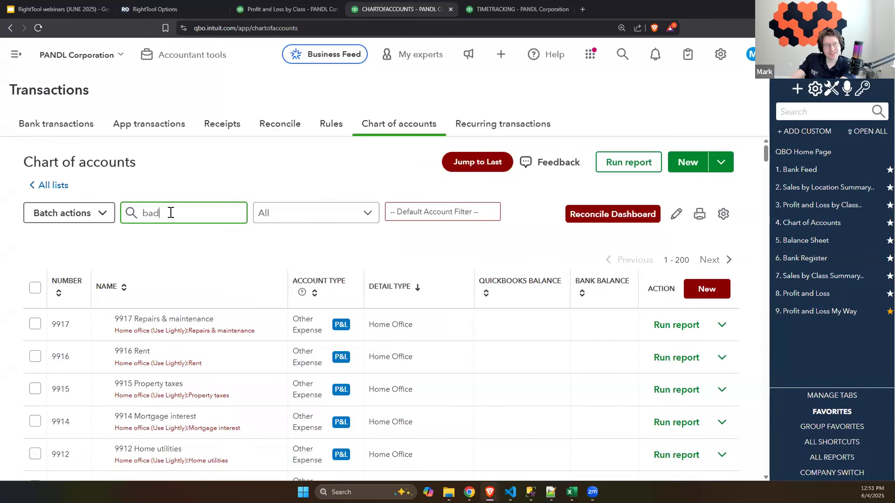
scroll(277, 246, down, 2)
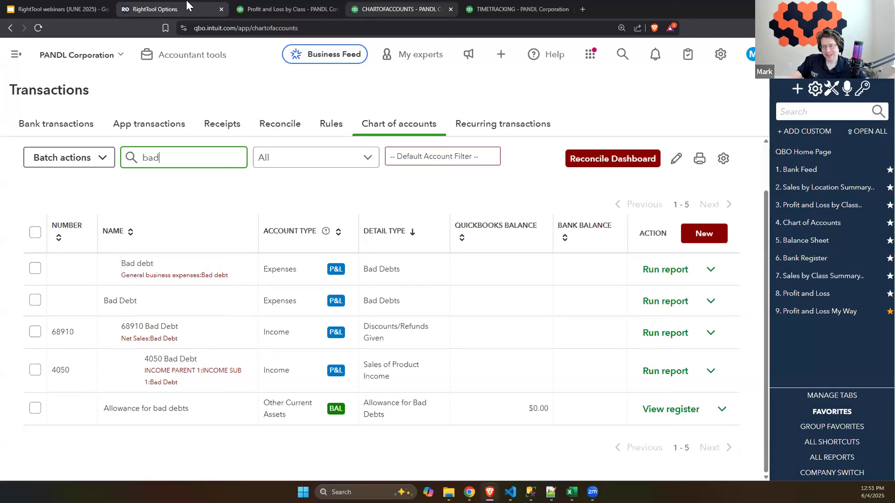
click(47, 5)
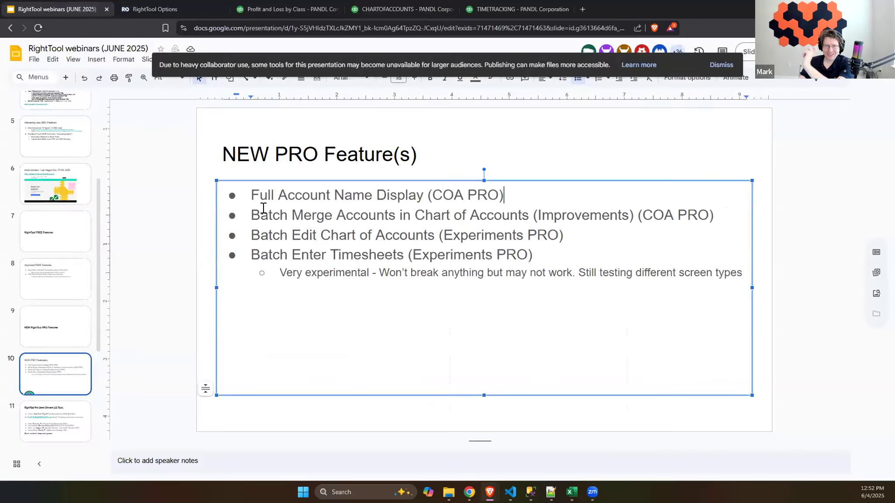
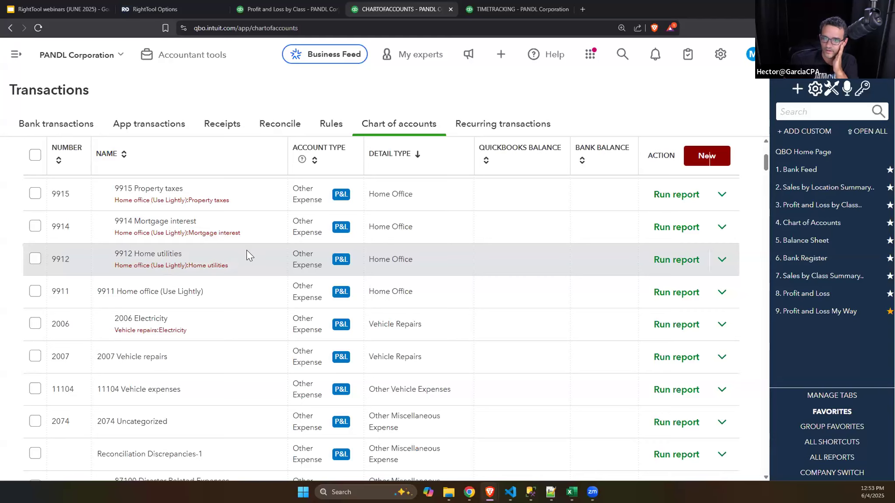
Step: Batch merge the 9916 Rent and 9915 Property taxes accounts into 9911 Home office (Use Lightly)
scroll(228, 294, up, 2)
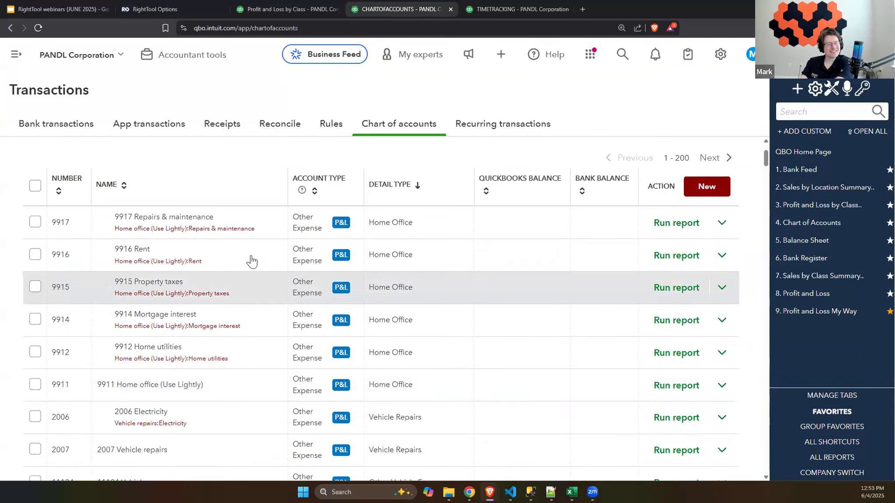
scroll(252, 262, up, 2)
scroll(193, 307, down, 3)
scroll(114, 290, up, 2)
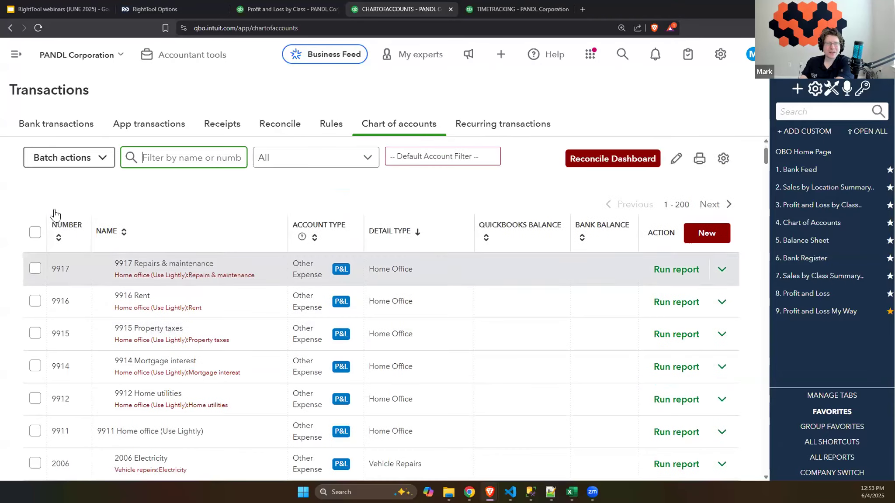
scroll(60, 316, down, 9)
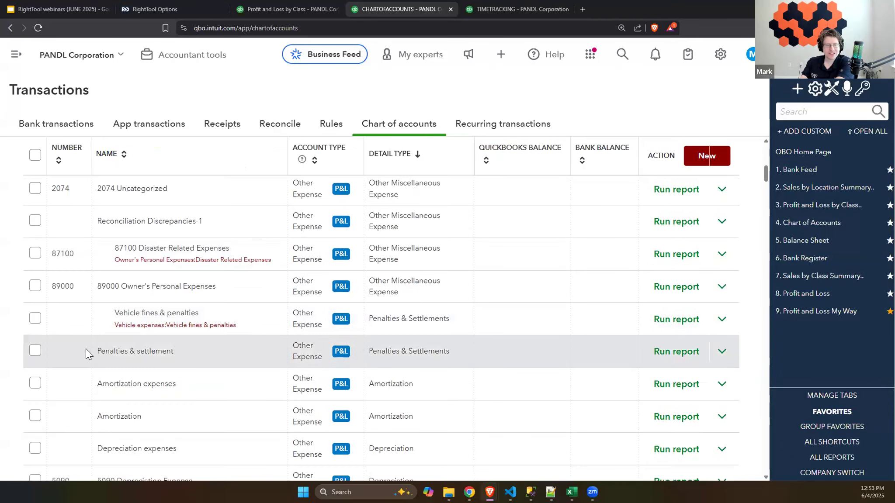
scroll(118, 308, up, 9)
click(32, 290)
click(35, 255)
scroll(56, 231, up, 2)
click(81, 208)
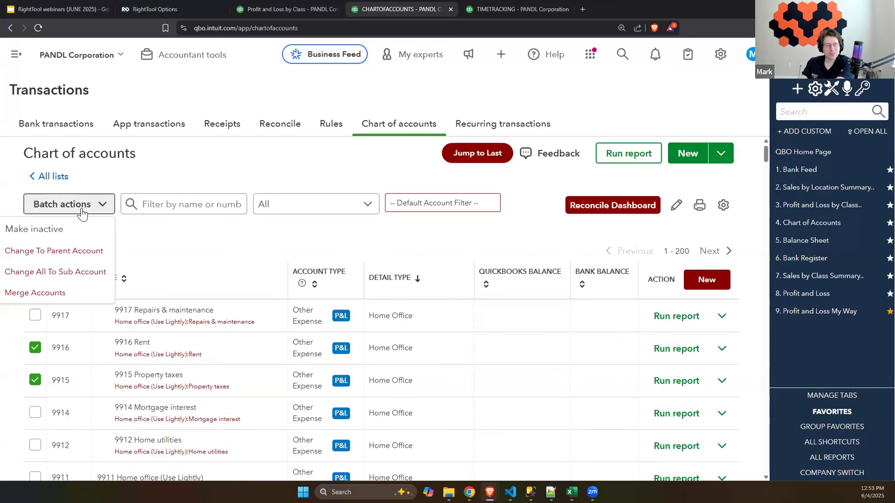
click(66, 293)
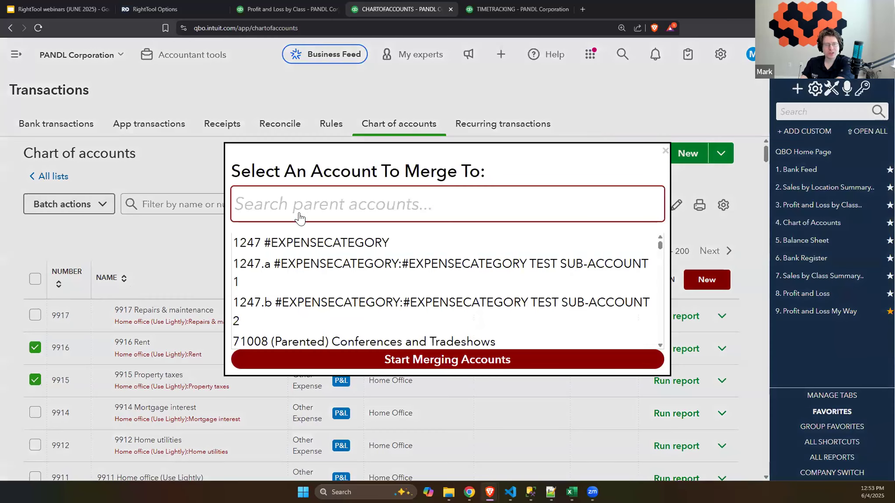
text(9911)
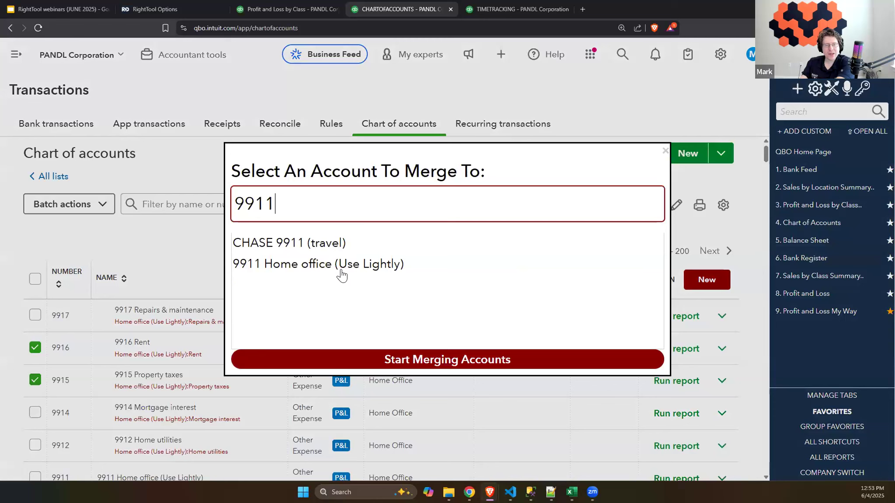
click(335, 265)
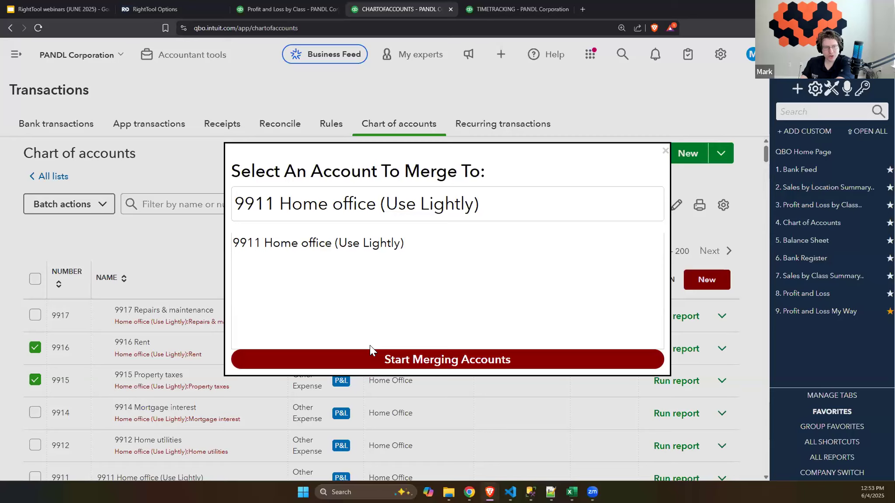
click(340, 361)
click(485, 94)
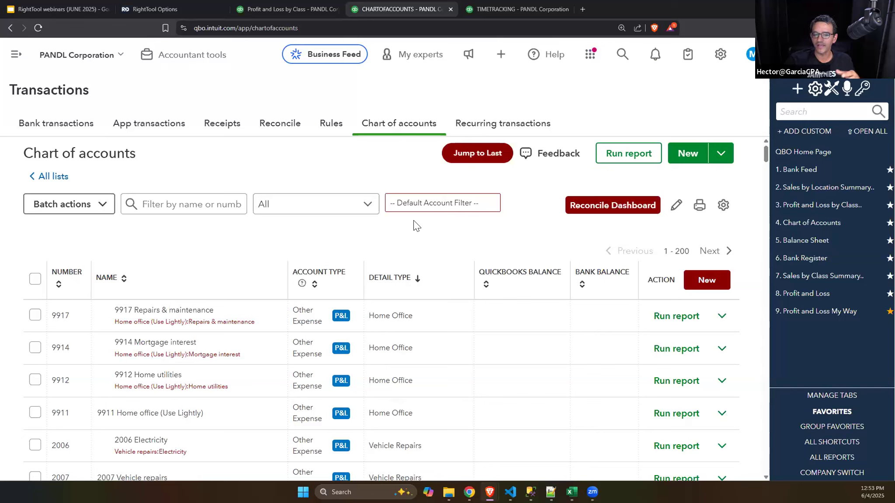
Step: Check the Batch Edit Chart of Accounts bullet on the NEW PRO Feature(s) slide and return to the QuickBooks chart of accounts
click(60, 4)
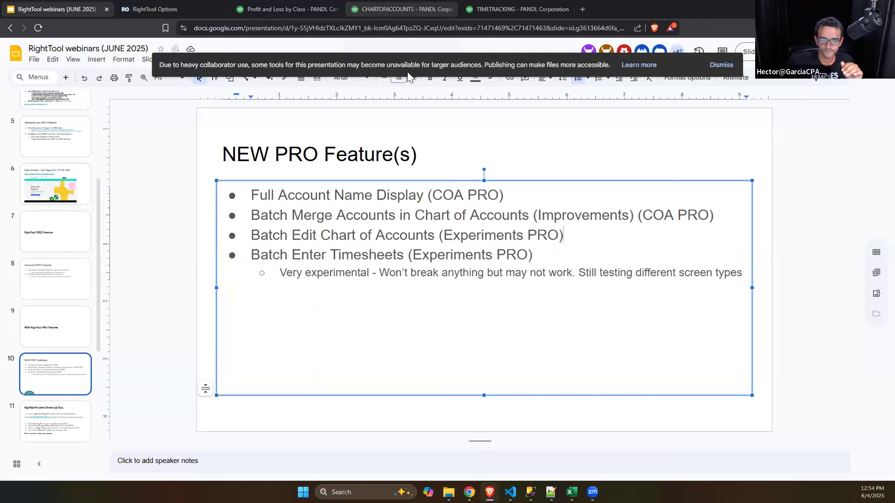
click(406, 8)
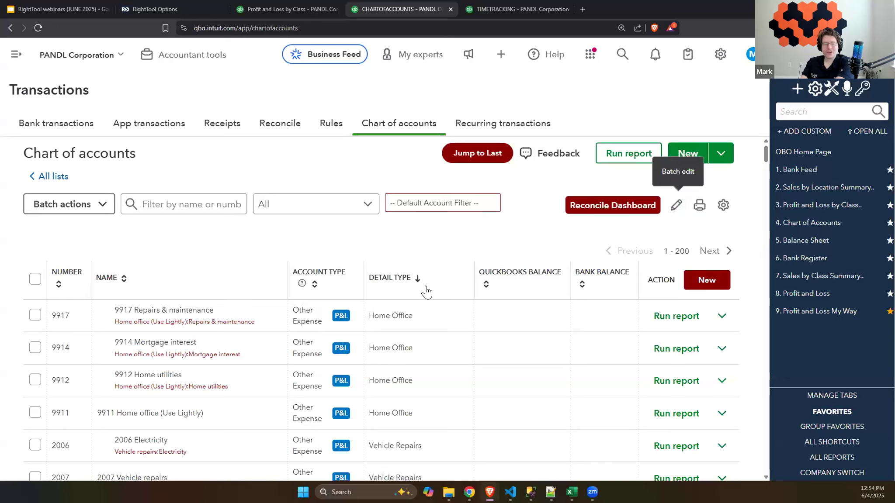
key(ctrl+minus)
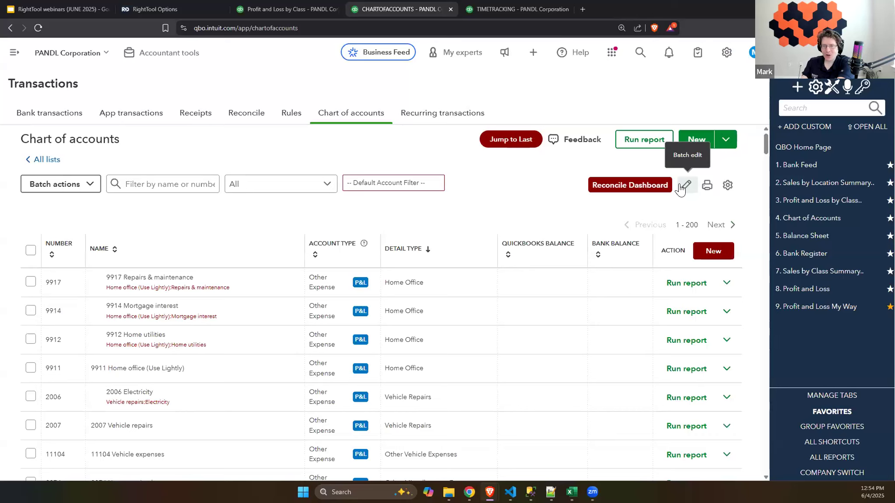
Step: Put the chart of accounts in batch edit mode and open RightTool's Chart of Accounts Batch Update window
click(679, 185)
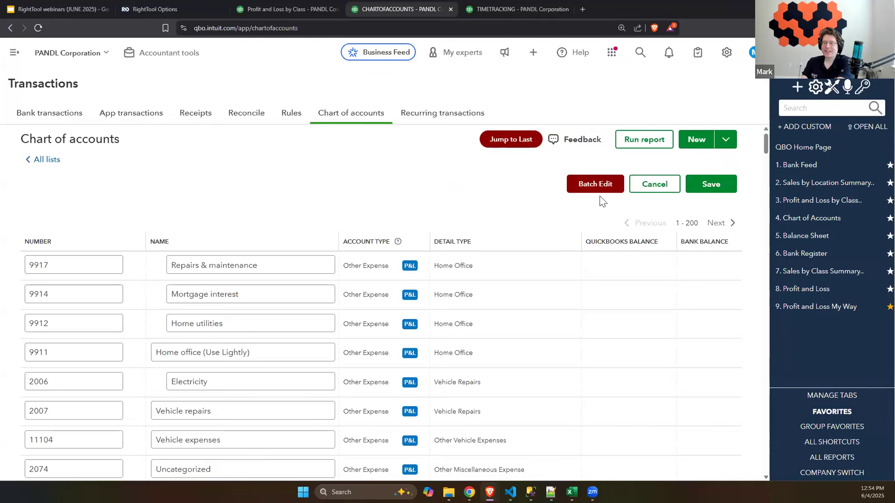
click(645, 187)
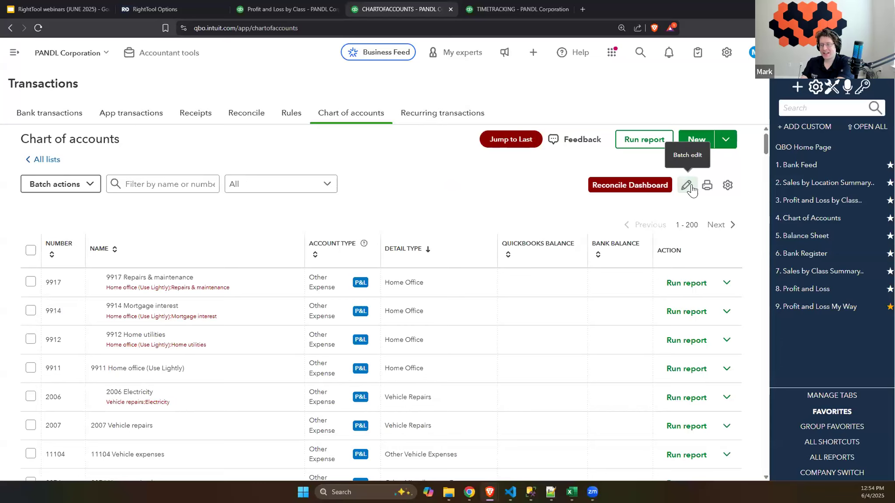
click(688, 187)
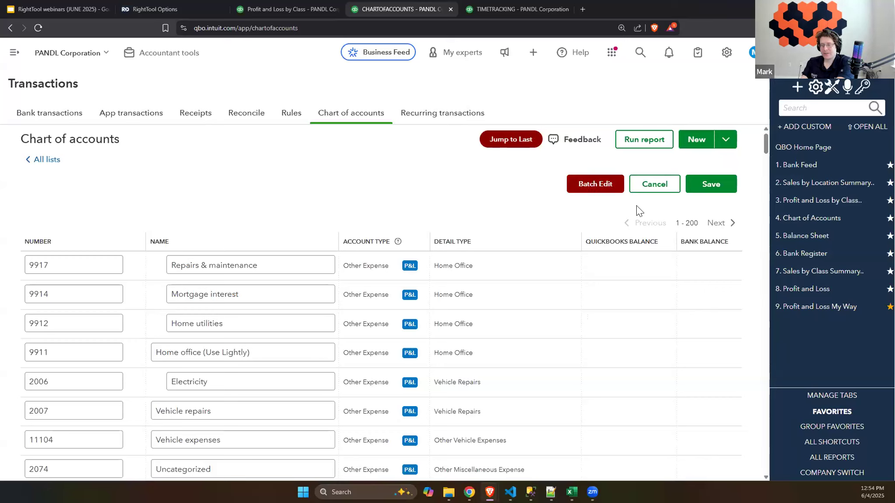
click(588, 193)
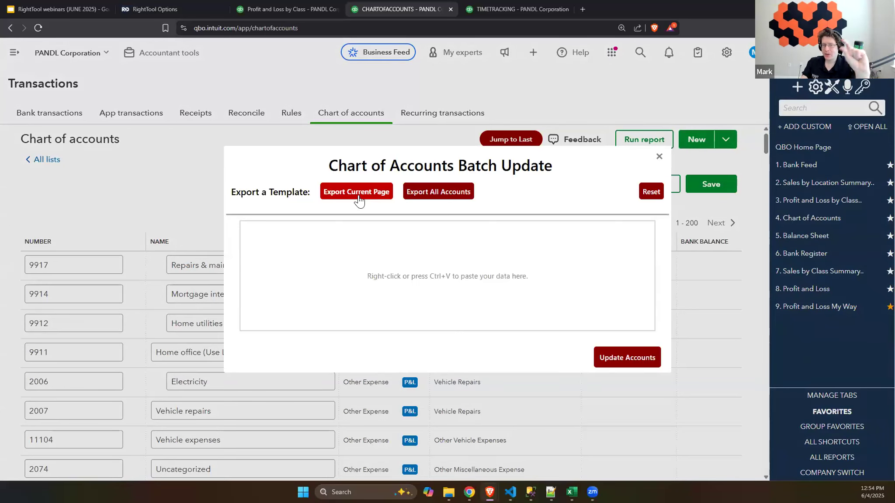
Step: Export a template of all accounts, save it as a file, and view the accounts (2) workbook maximized in Excel
click(439, 194)
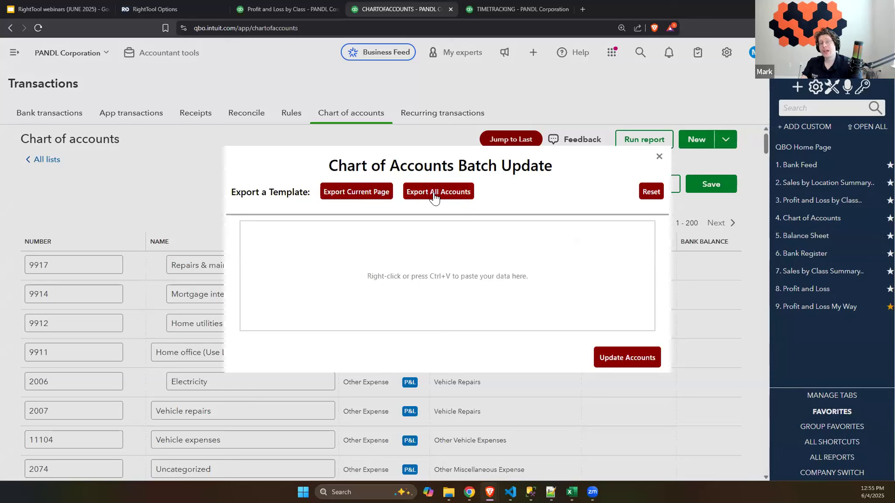
click(455, 192)
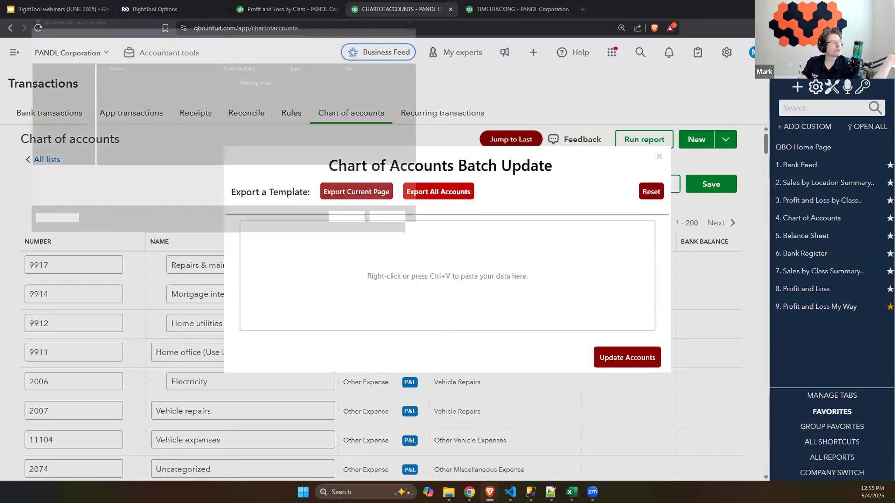
click(364, 229)
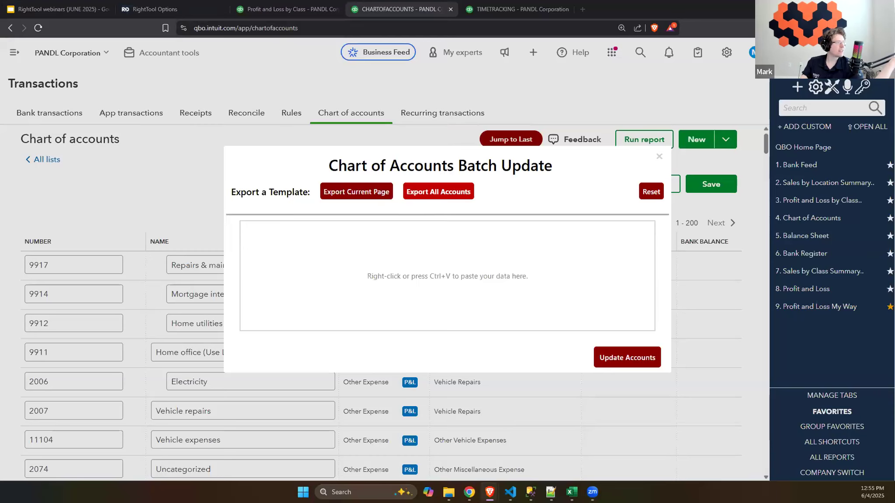
click(741, 49)
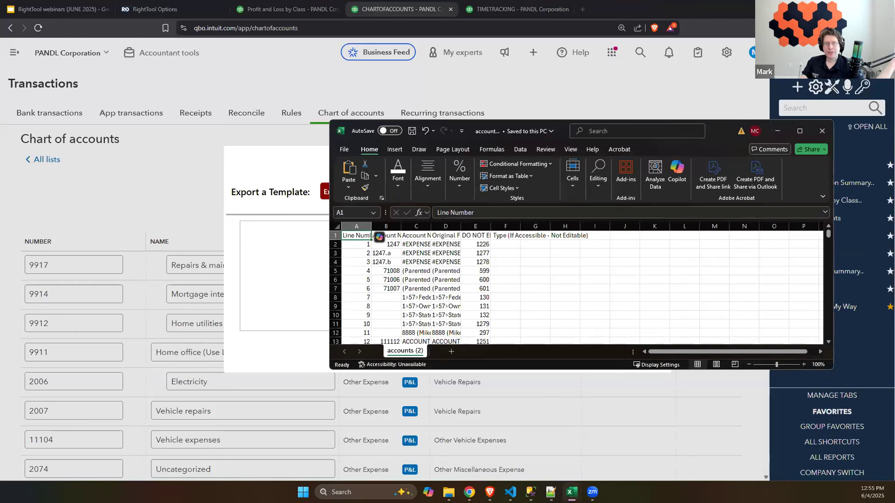
drag(395, 9, 395, 1)
click(177, 115)
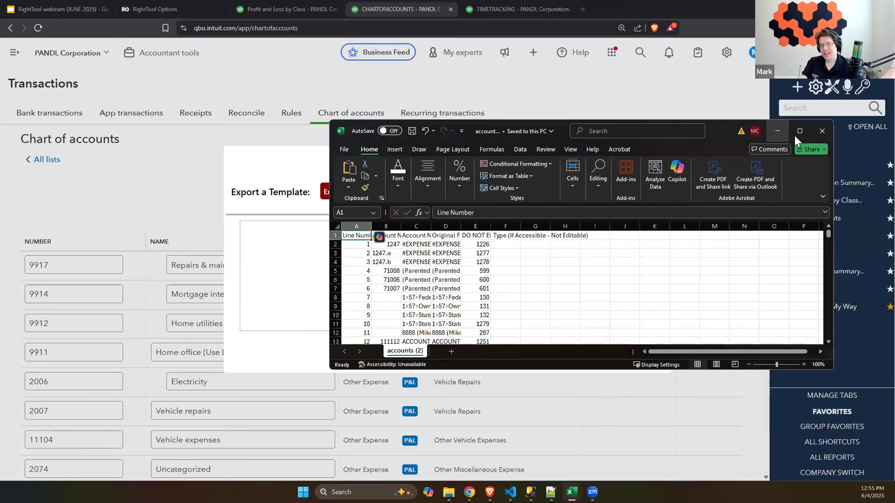
click(799, 132)
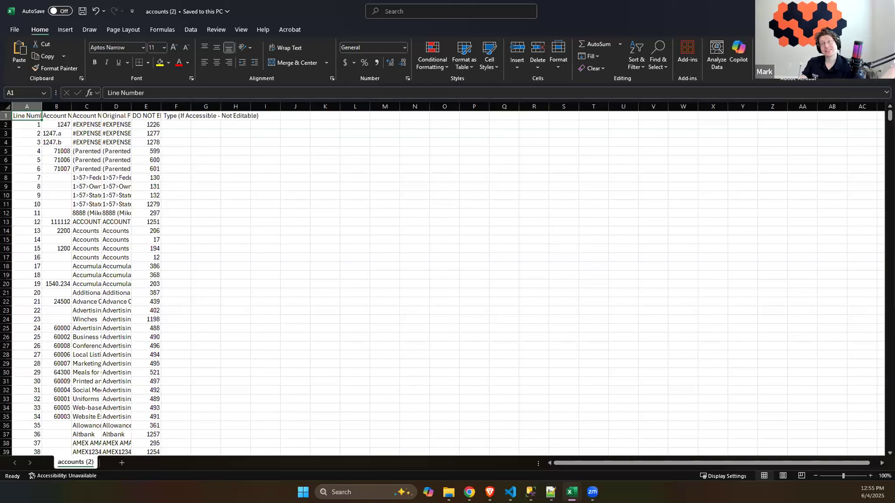
Step: Switch to the accounts (1) workbook in Excel and widen columns A to H
key(alt+Tab)
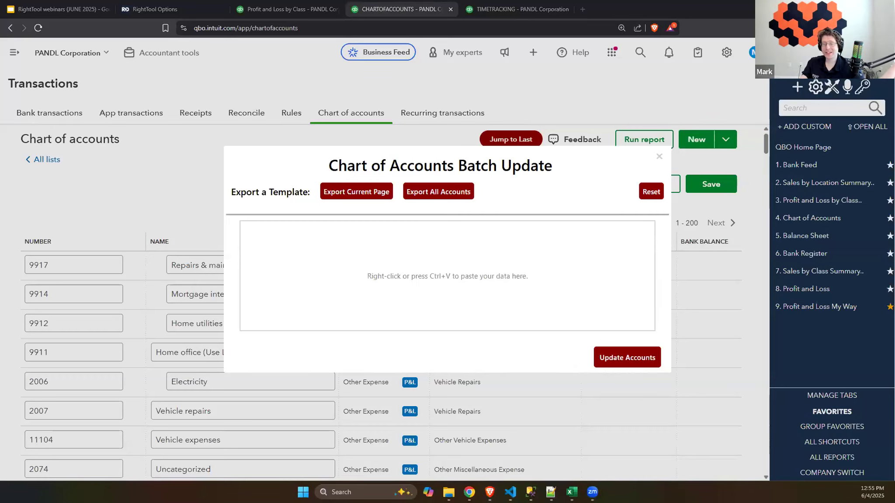
mouse_move(571, 492)
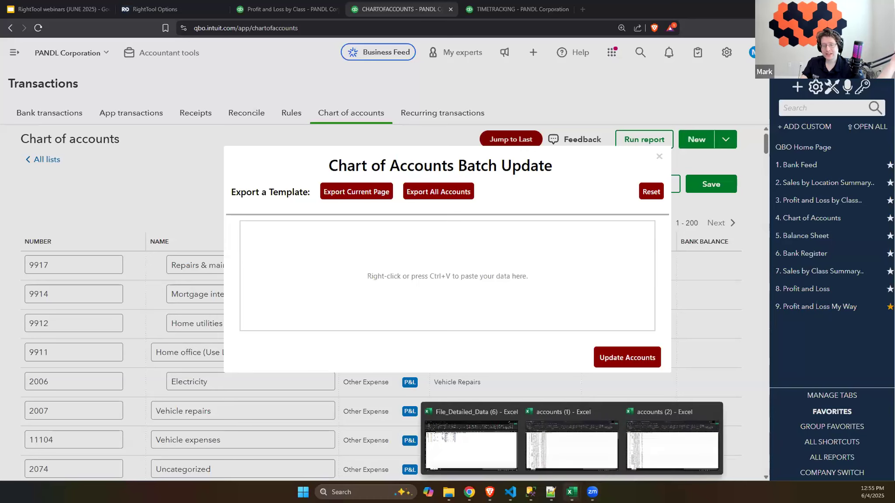
click(600, 450)
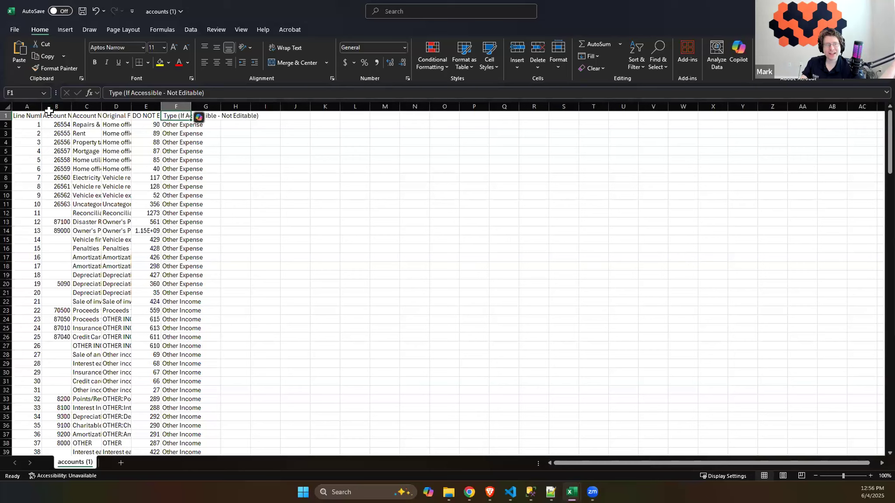
drag(26, 106, 285, 106)
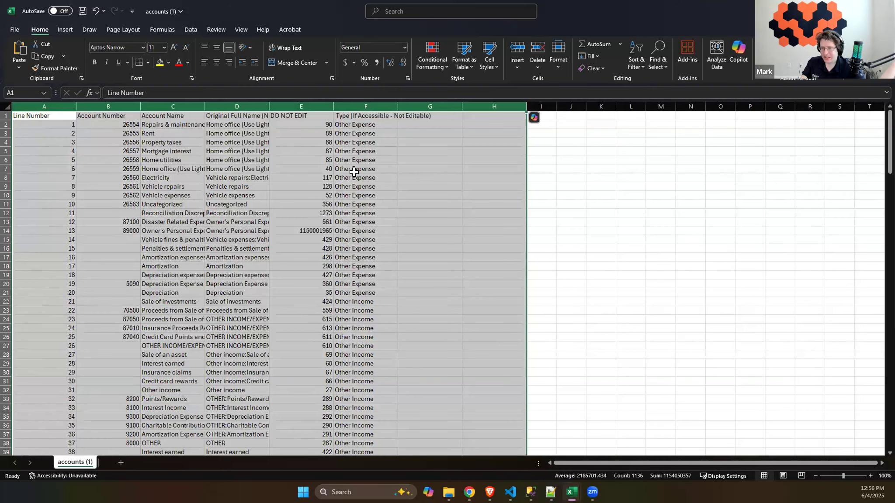
Step: Examine the Account Number, Account Name and DO NOT EDIT columns of the accounts (1) template
click(157, 126)
click(126, 116)
click(166, 114)
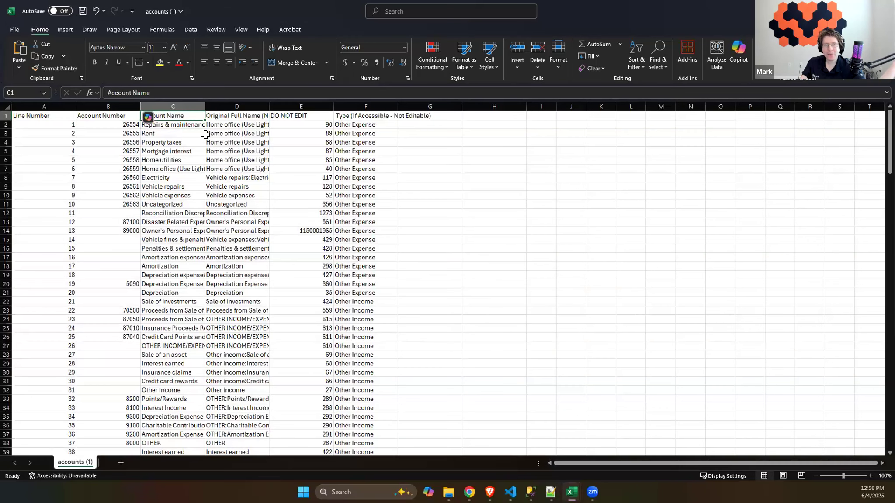
click(308, 108)
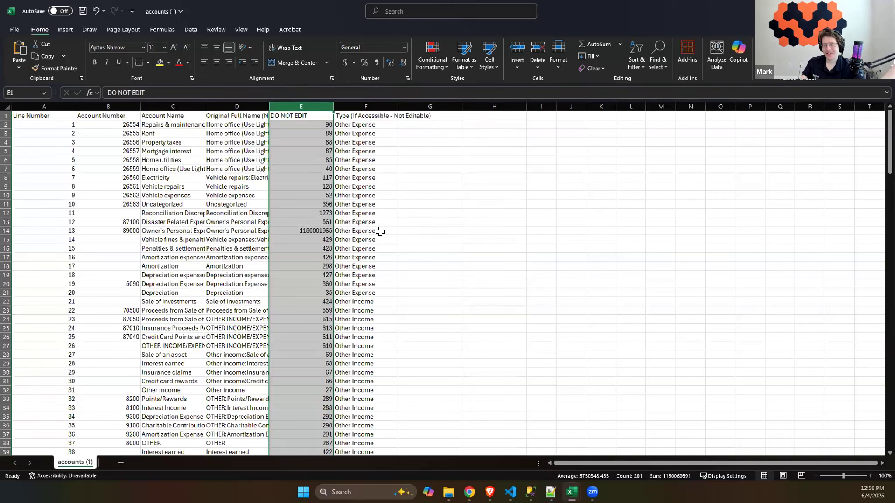
click(190, 178)
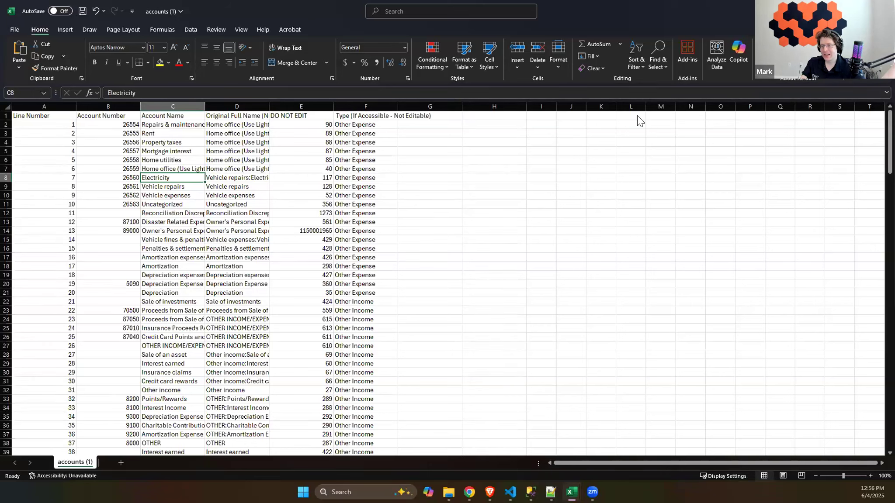
Step: Copy rows 2 to 152 of columns A to H from accounts (1), paste them into the Chart of Accounts Batch Update window, and review them
key(alt+Tab)
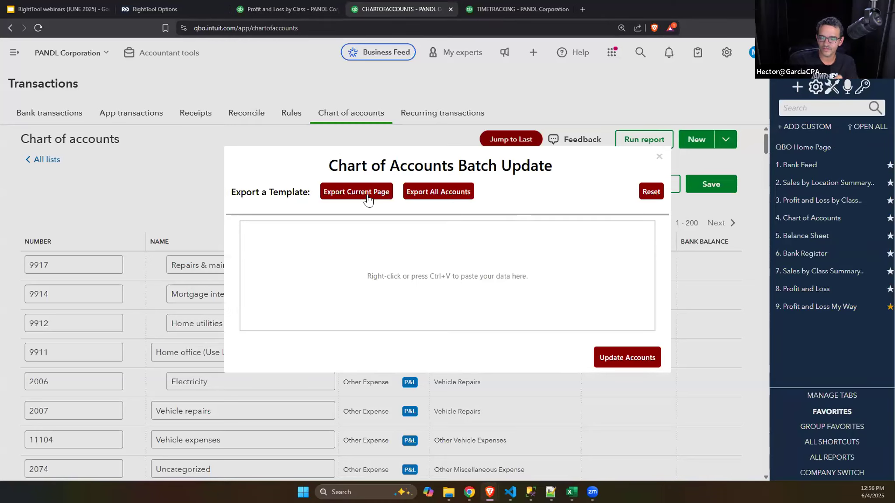
mouse_move(571, 492)
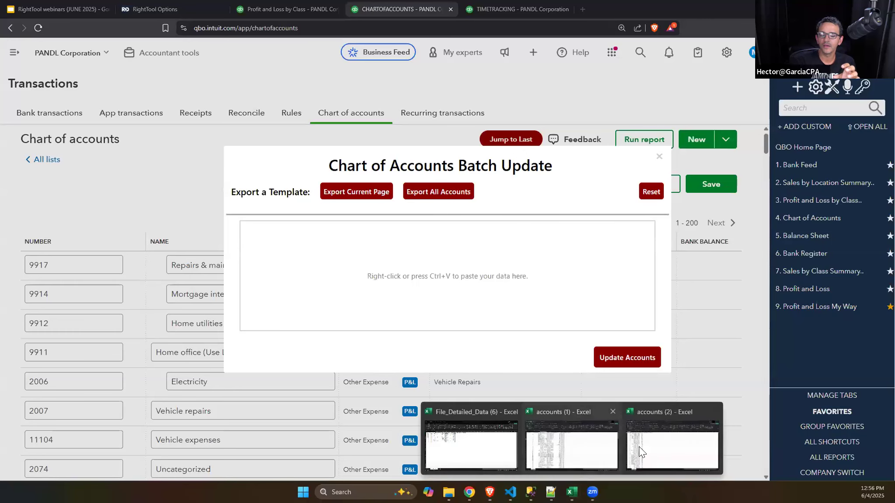
click(572, 446)
drag(50, 124, 488, 414)
key(ctrl+c)
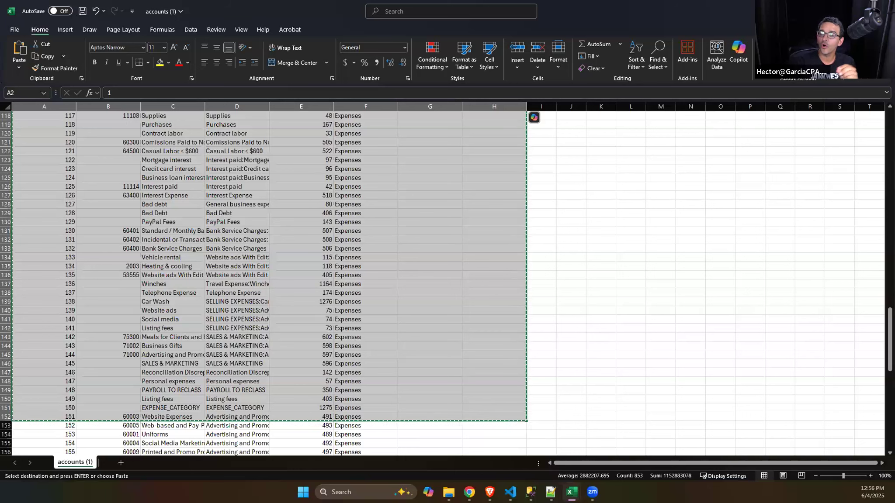
key(alt+Tab)
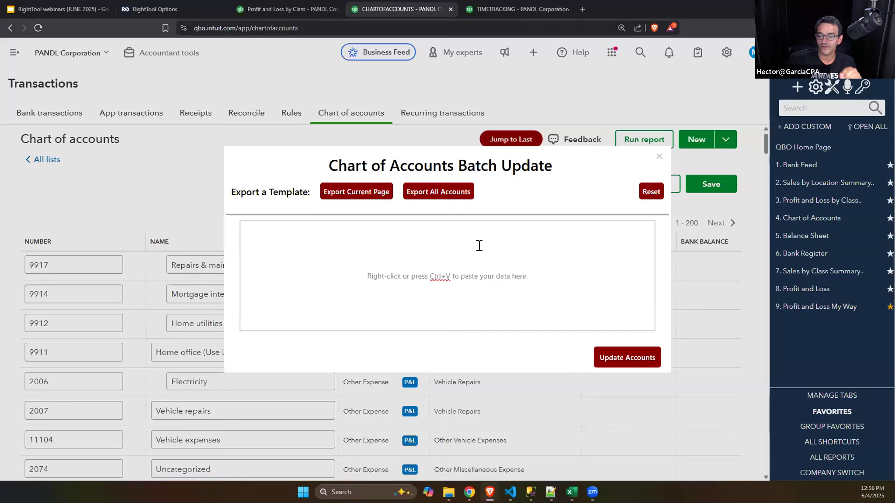
key(ctrl+v)
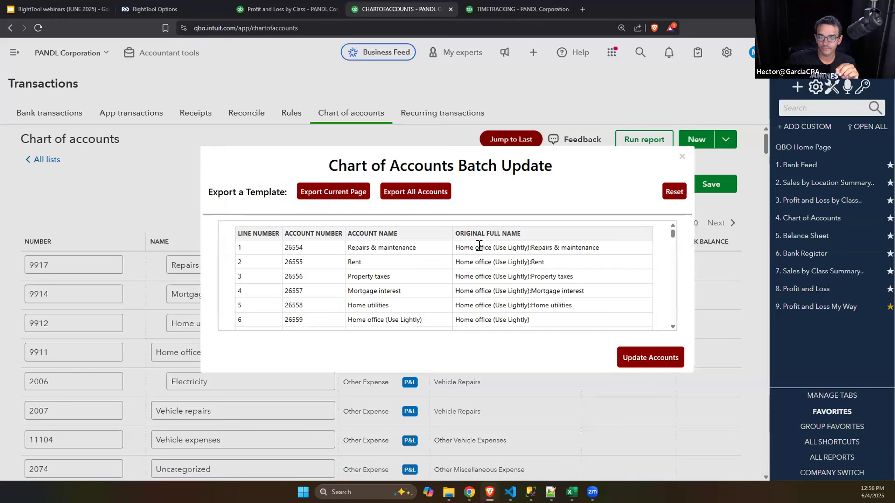
scroll(533, 282, down, 3)
scroll(534, 280, up, 3)
scroll(533, 281, down, 5)
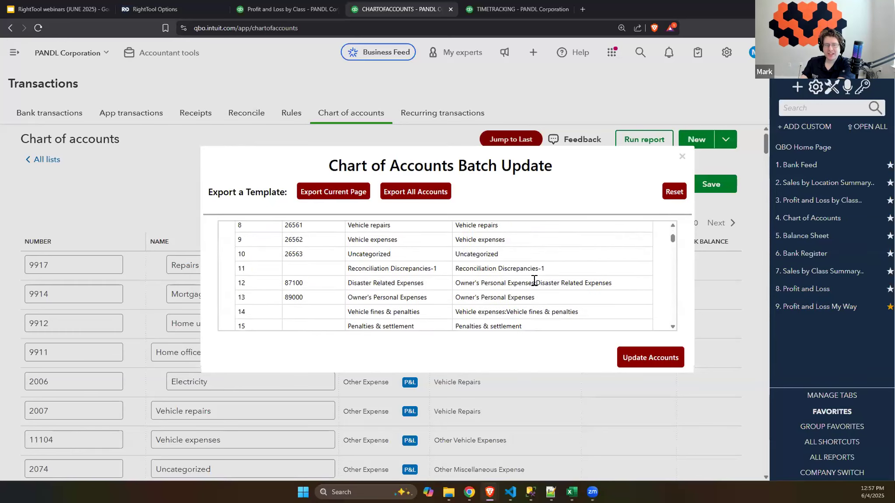
scroll(534, 281, down, 4)
scroll(520, 284, up, 2)
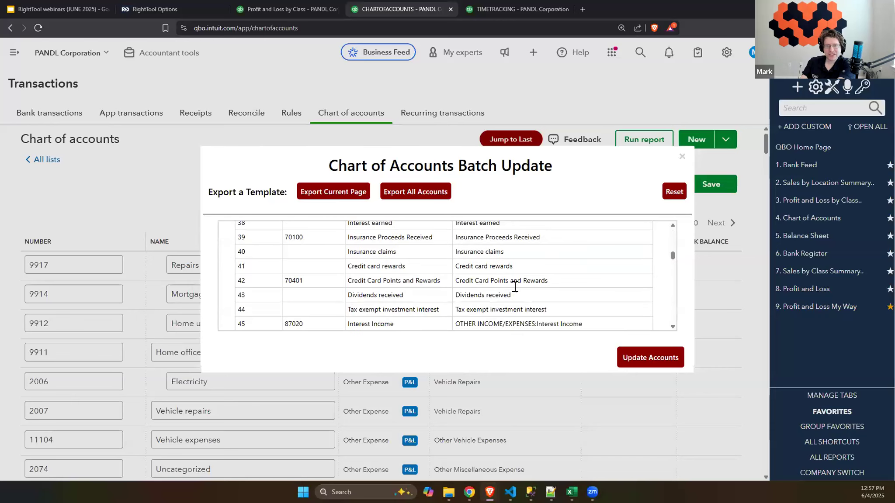
Step: Review the pasted rows in the Chart of Accounts Batch Update window and run the account update
scroll(515, 287, up, 8)
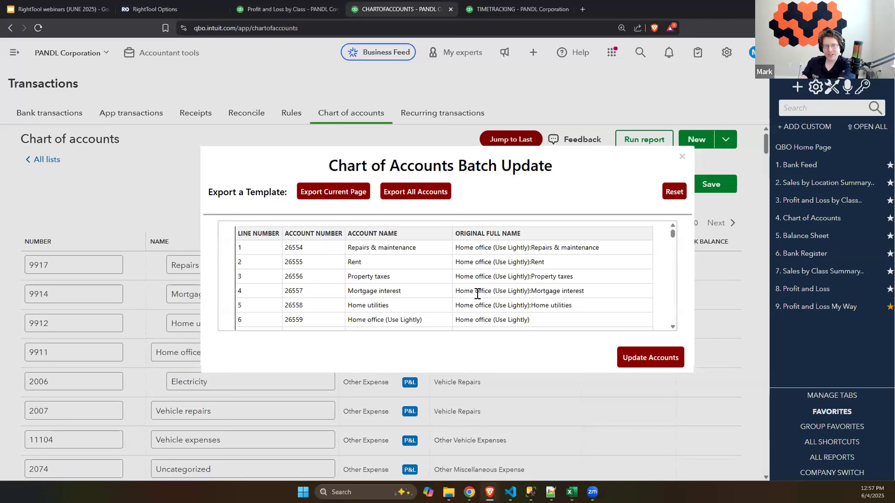
scroll(490, 288, down, 2)
scroll(502, 284, up, 2)
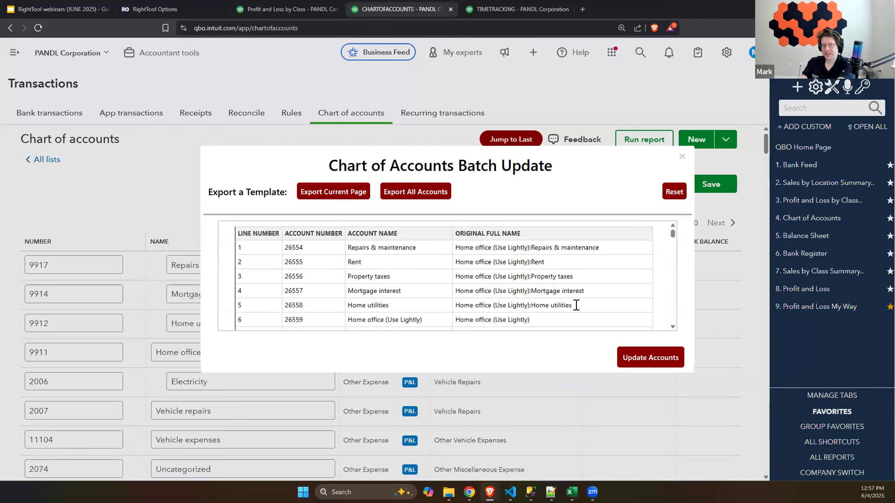
scroll(570, 286, down, 4)
scroll(575, 279, down, 7)
click(663, 359)
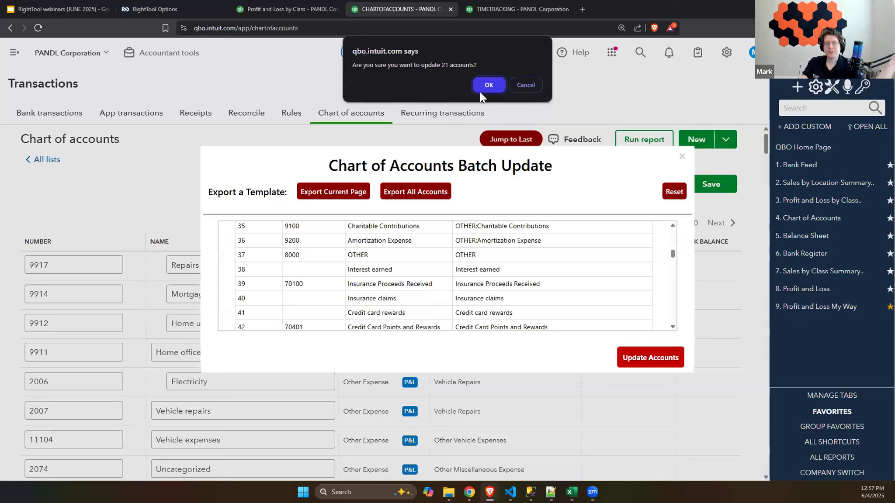
click(498, 83)
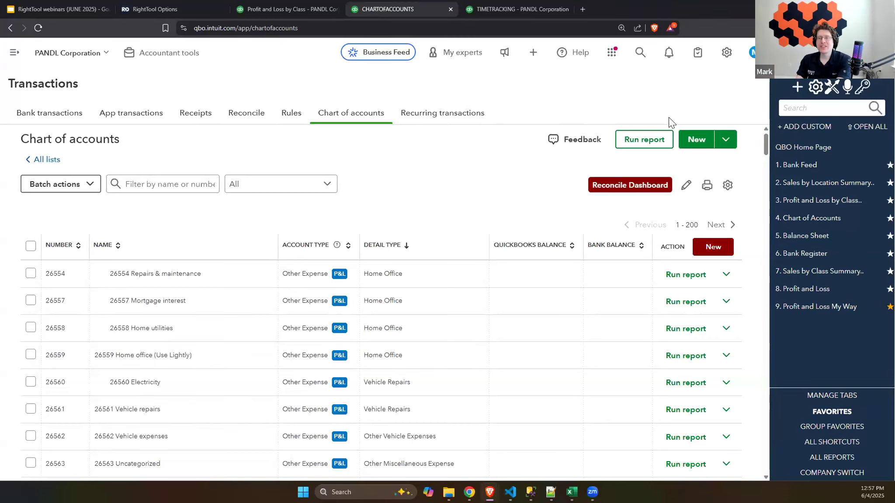
Step: View the Experiments PRO features in the RightTool options and the batch actions available for the Chart of Accounts
click(831, 87)
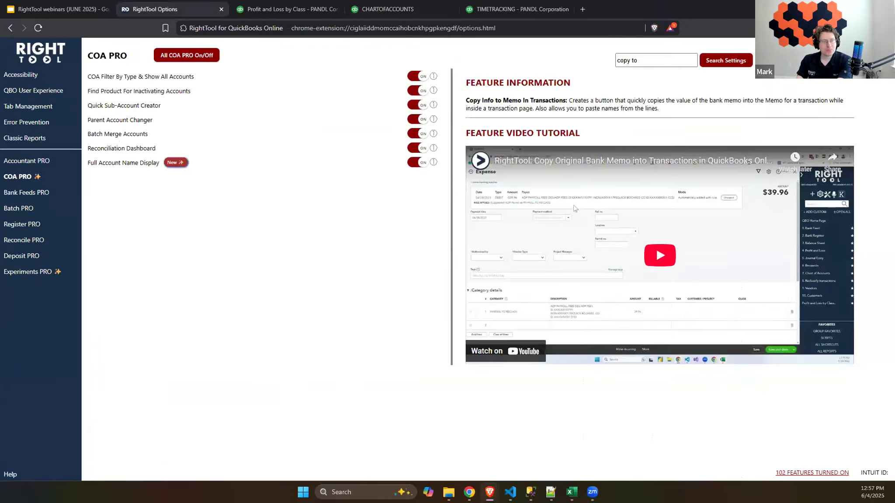
click(53, 272)
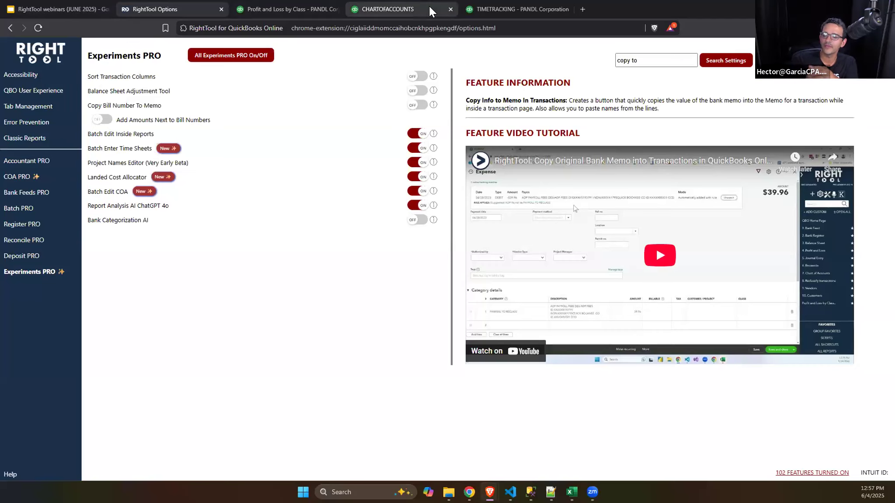
click(298, 6)
click(369, 7)
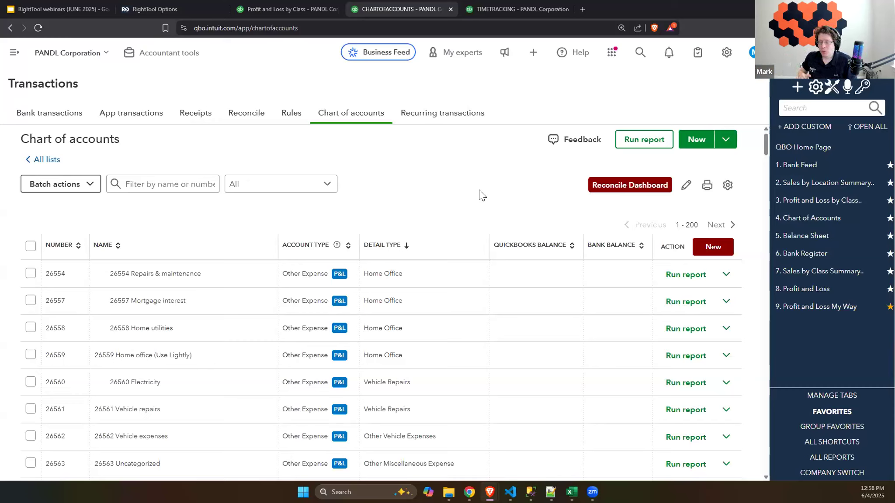
click(35, 187)
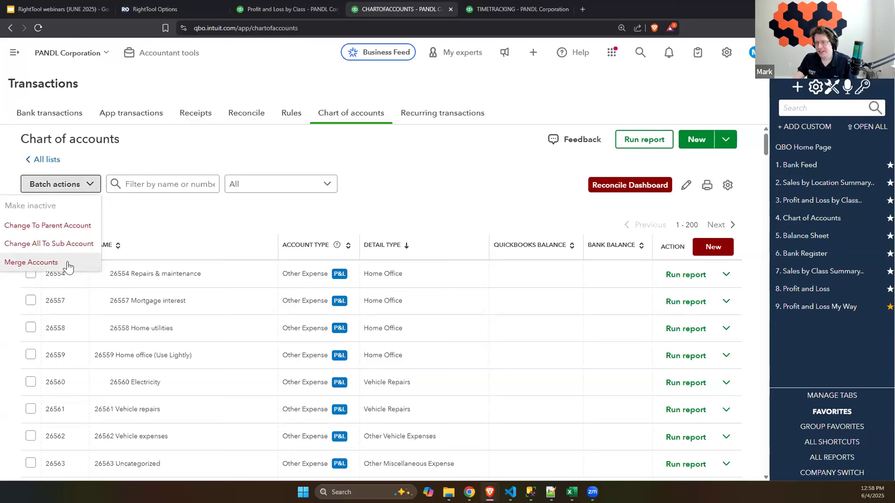
click(406, 183)
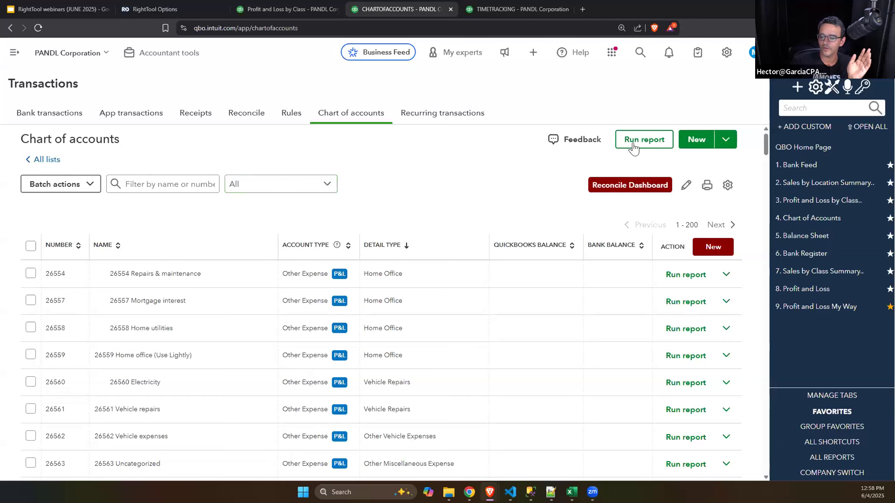
Step: View the Weekly timesheet page, the NEW PRO Feature(s) slide and the Experiments PRO options
click(507, 9)
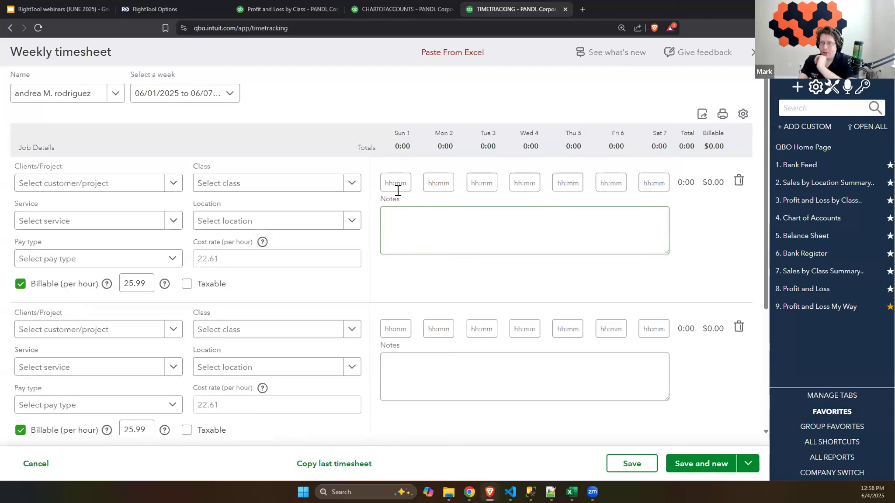
click(93, 8)
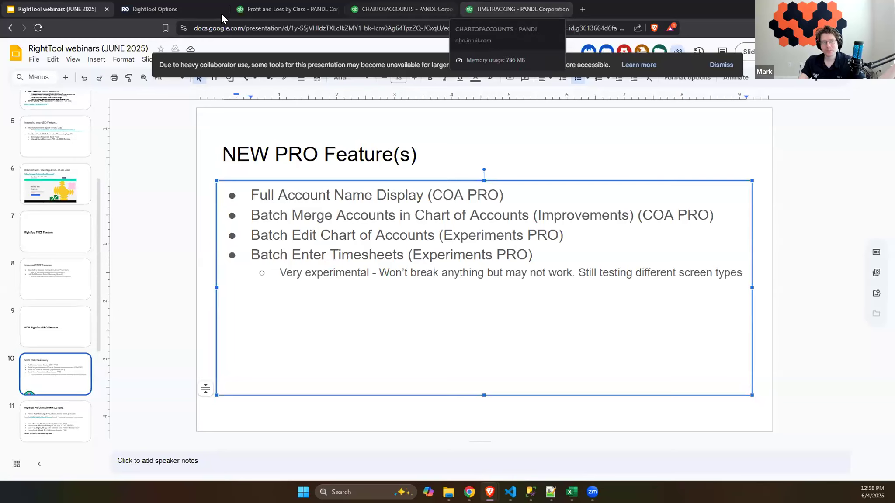
click(150, 9)
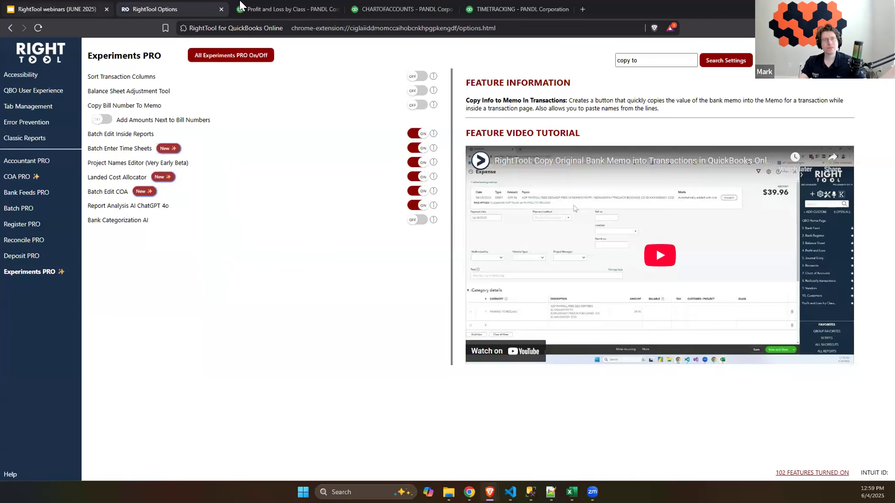
Step: Open Import Timesheets From Excel on the Weekly timesheet and copy cells A2 to M11 from File_Detailed_Data in Excel
click(514, 9)
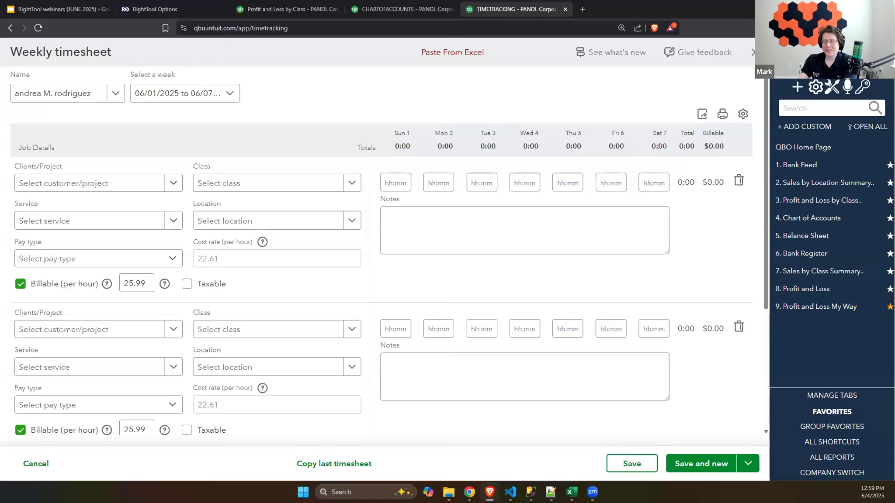
click(466, 52)
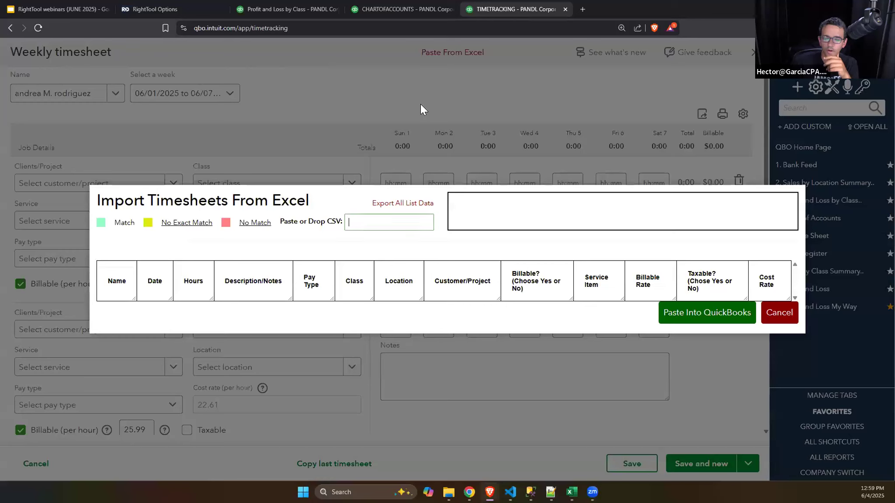
mouse_move(570, 492)
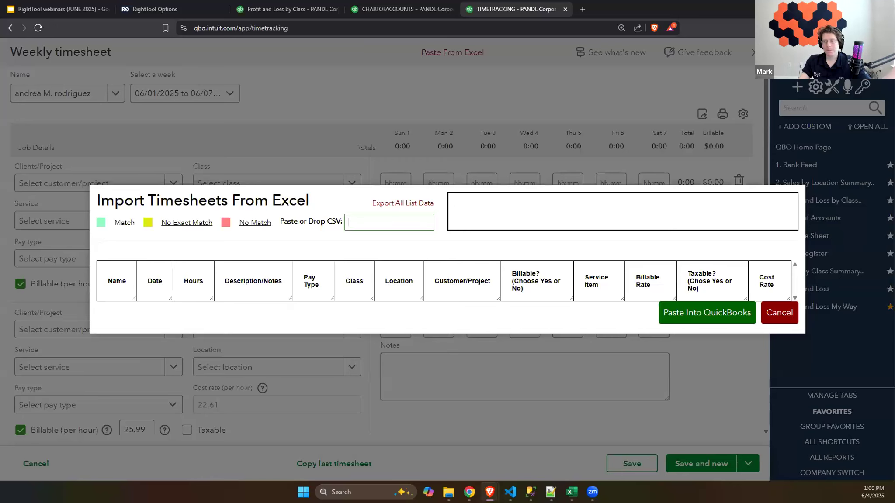
key(alt+Tab)
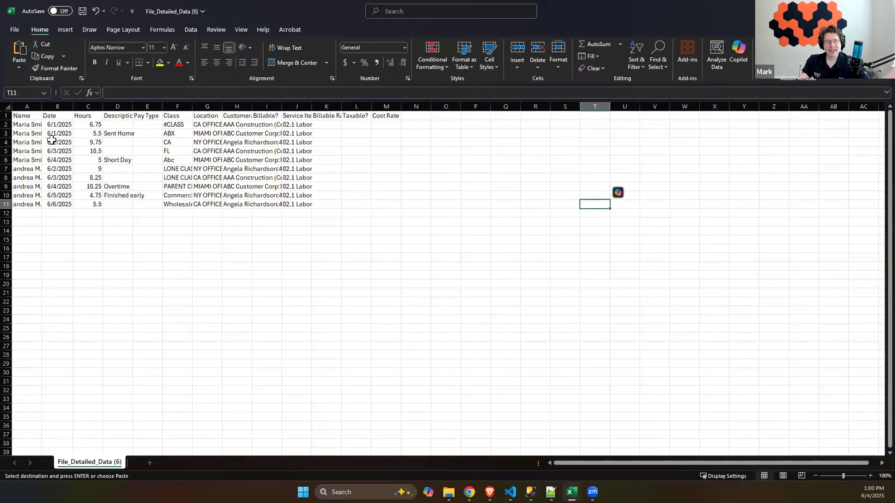
drag(28, 124, 384, 205)
key(ctrl+c)
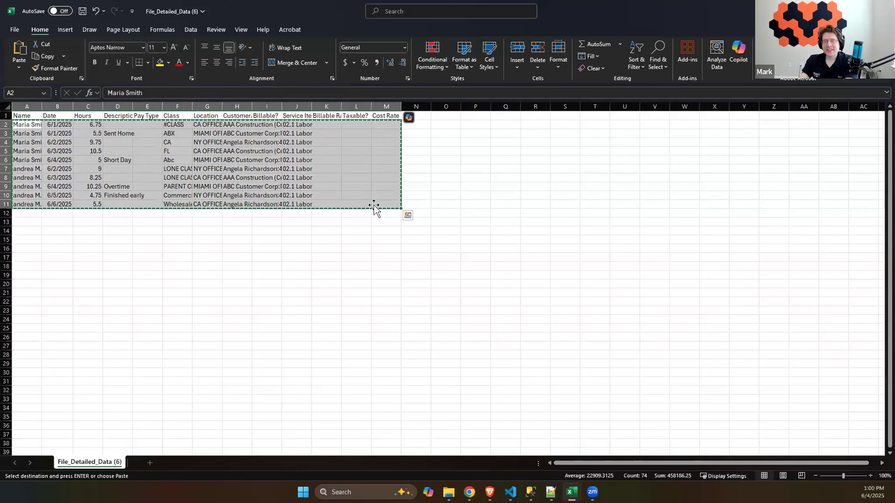
key(alt+Tab)
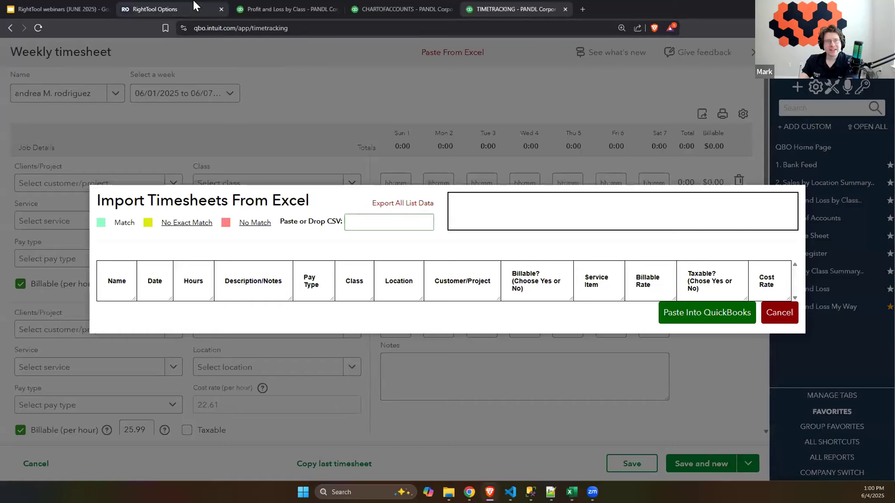
Step: Show how to reach the Experiments PRO settings from the Chart of Accounts page, and return to the timesheet import window
click(157, 4)
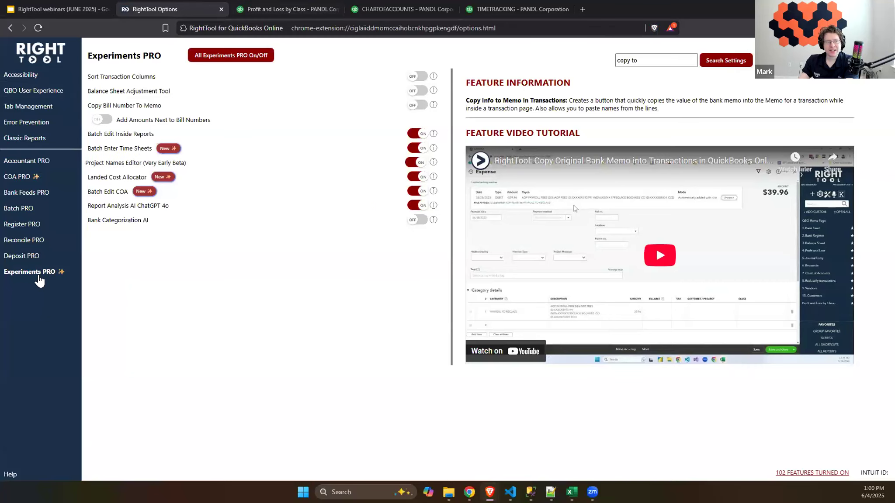
click(524, 5)
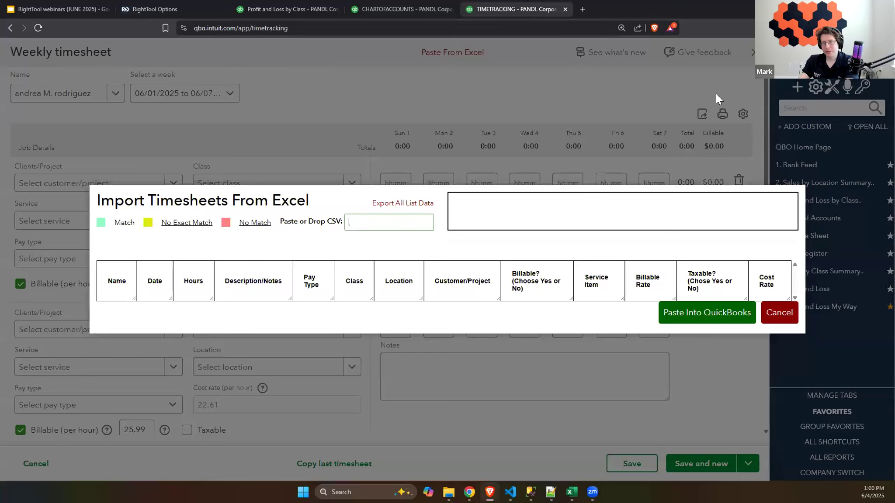
click(380, 8)
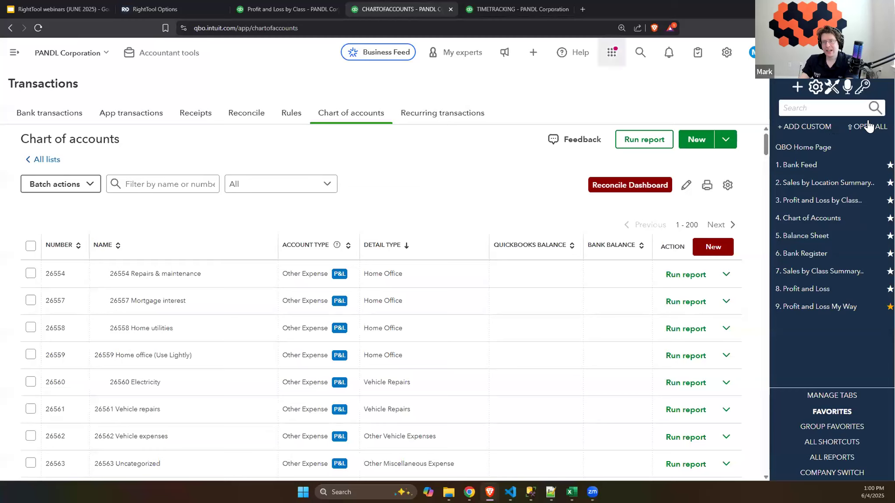
click(830, 90)
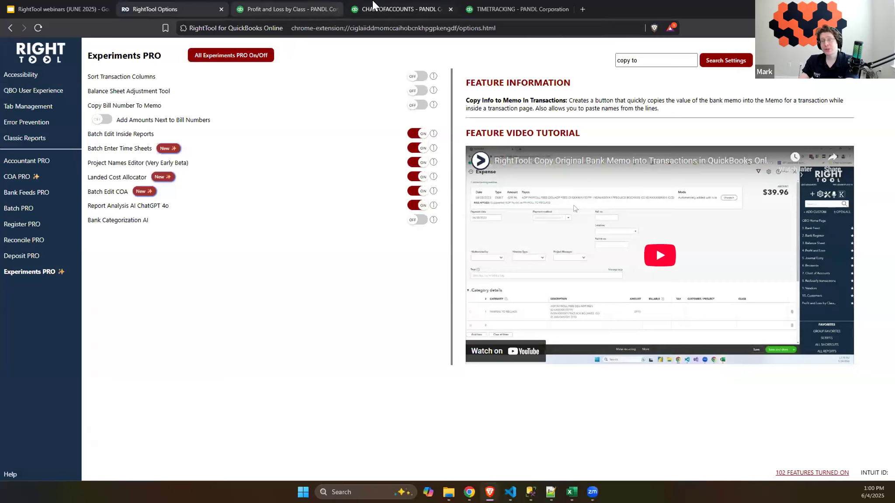
click(406, 8)
click(480, 10)
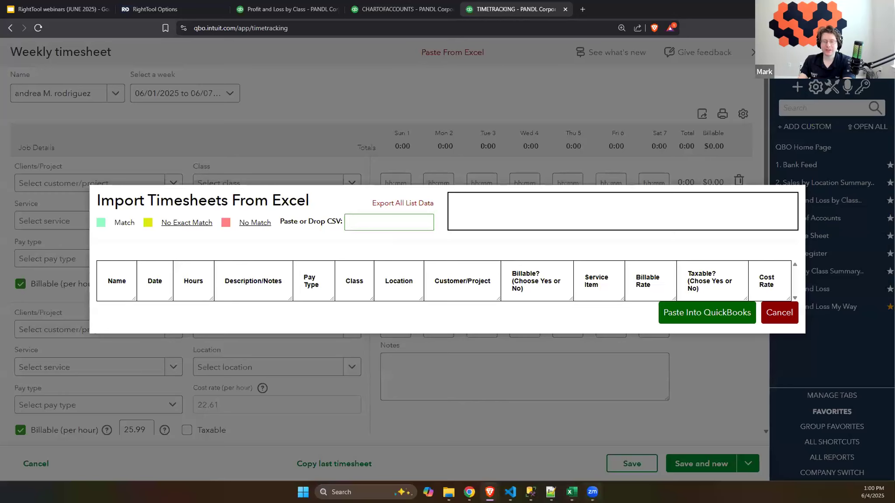
Step: Switch to the File_Detailed_Data workbook in Excel and examine its timesheet columns up to Billable Rate
mouse_move(571, 492)
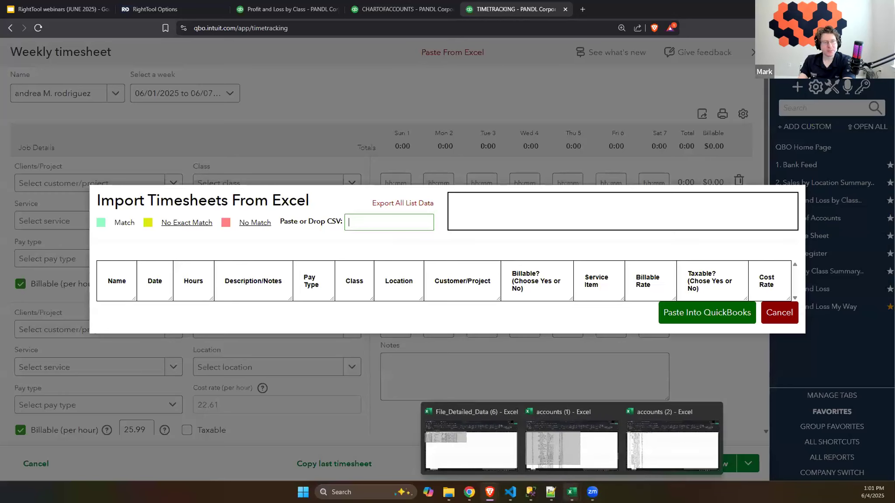
click(501, 449)
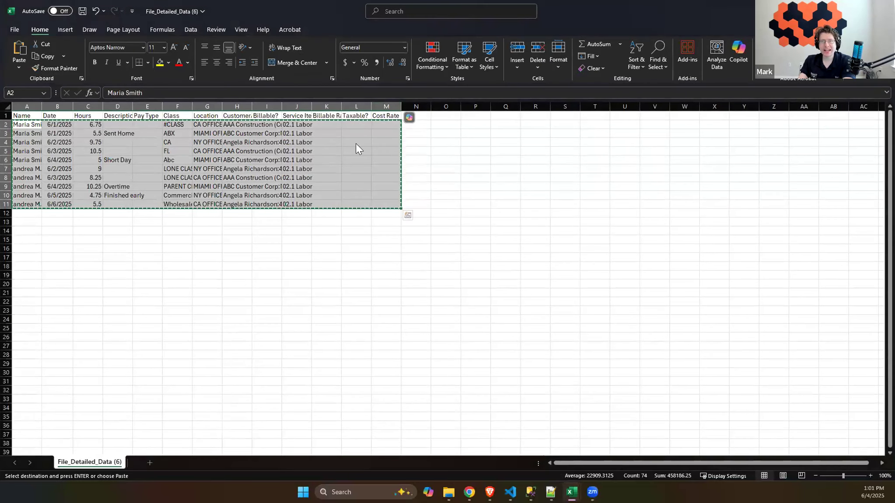
click(327, 125)
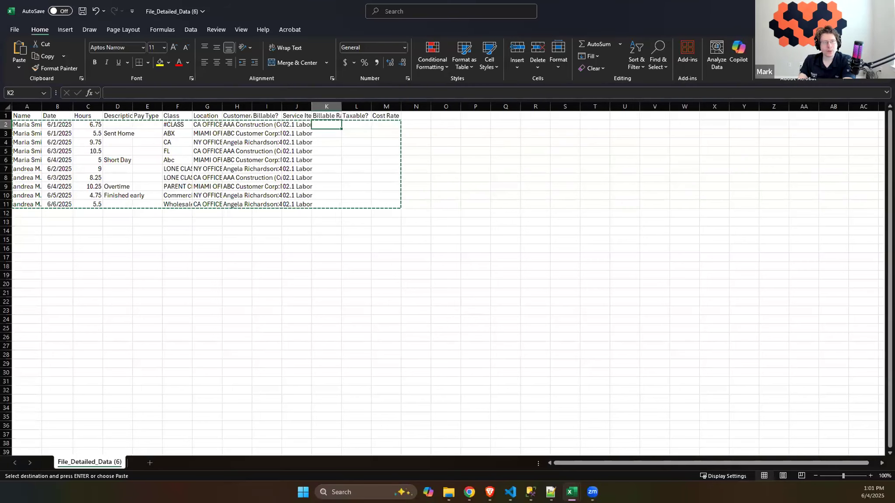
Step: Paste the copied timesheet rows into the Import Timesheets From Excel window in the browser and review them
key(alt+Tab)
click(365, 223)
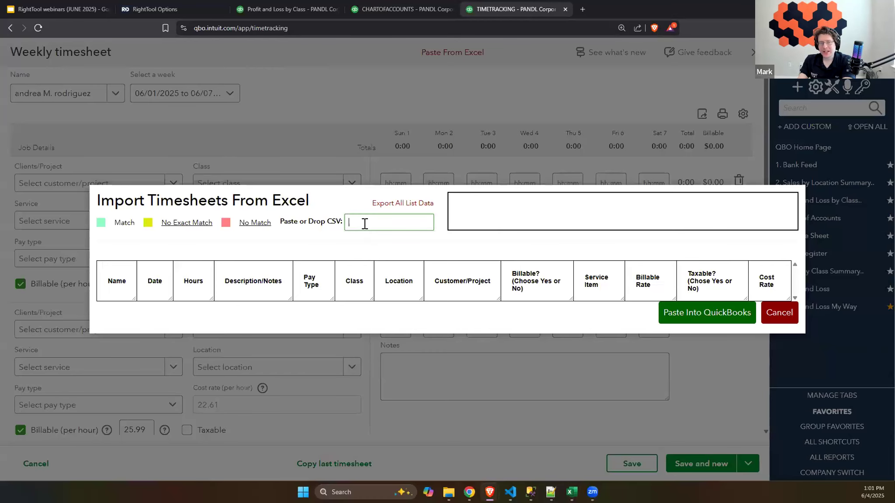
key(ctrl+v)
scroll(467, 265, down, 1)
scroll(467, 265, down, 6)
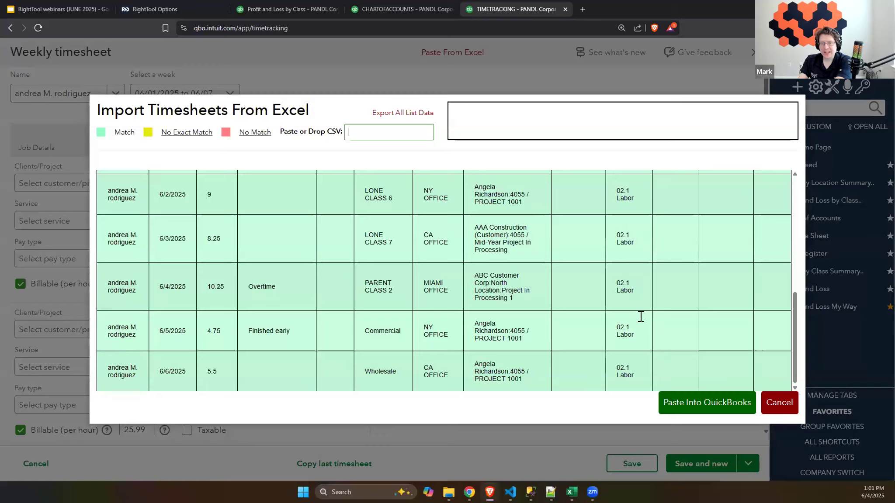
scroll(641, 317, up, 7)
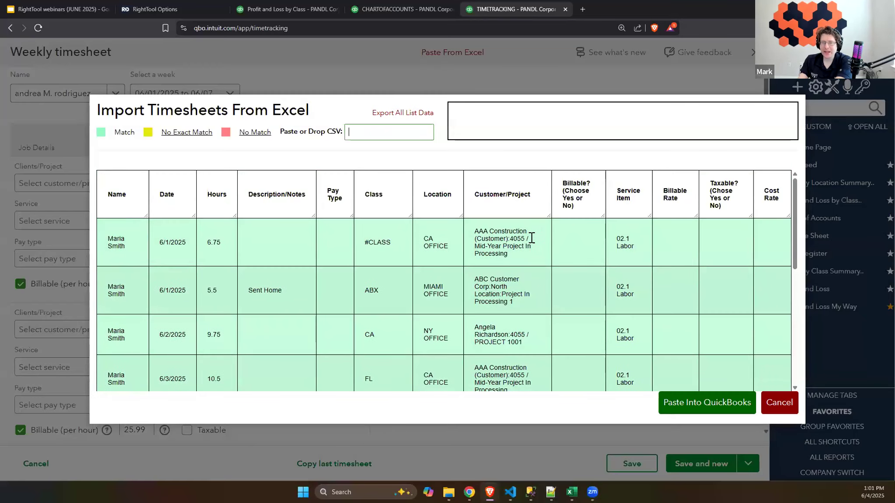
Step: Reselect CA OFFICE as the first timesheet row's location and paste the imported timesheets into QuickBooks
click(520, 256)
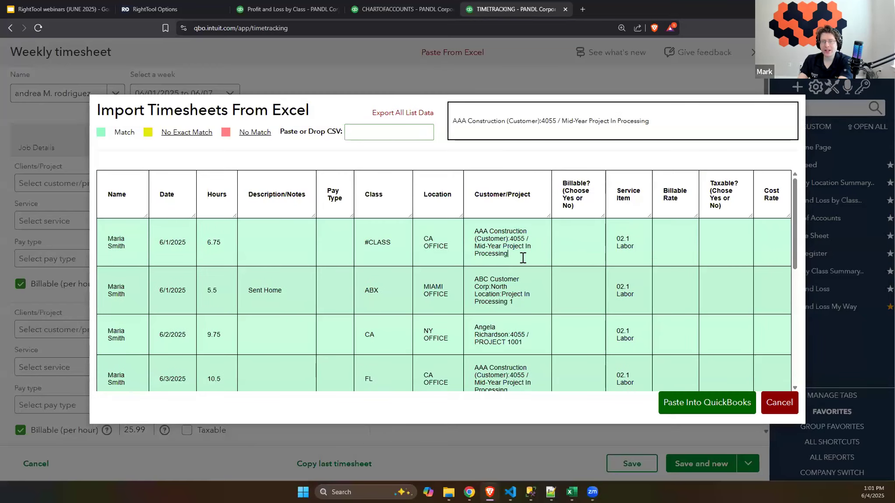
drag(450, 247, 439, 238)
key(BackSpace)
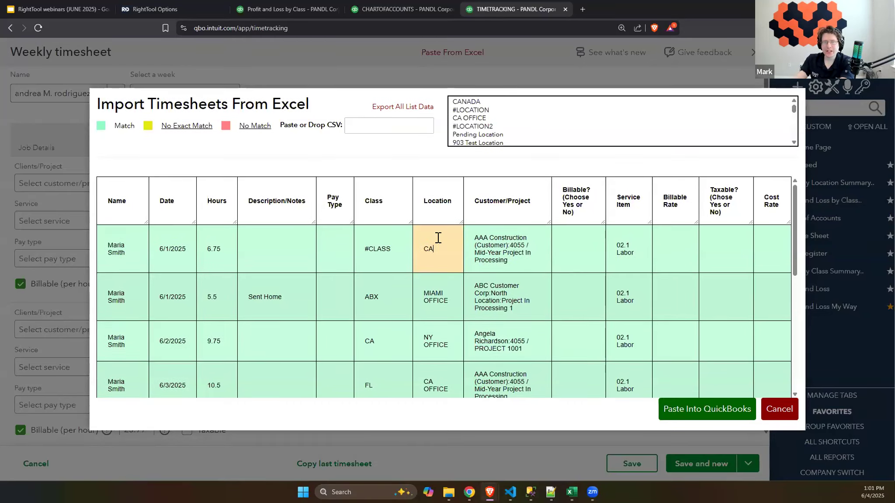
click(468, 119)
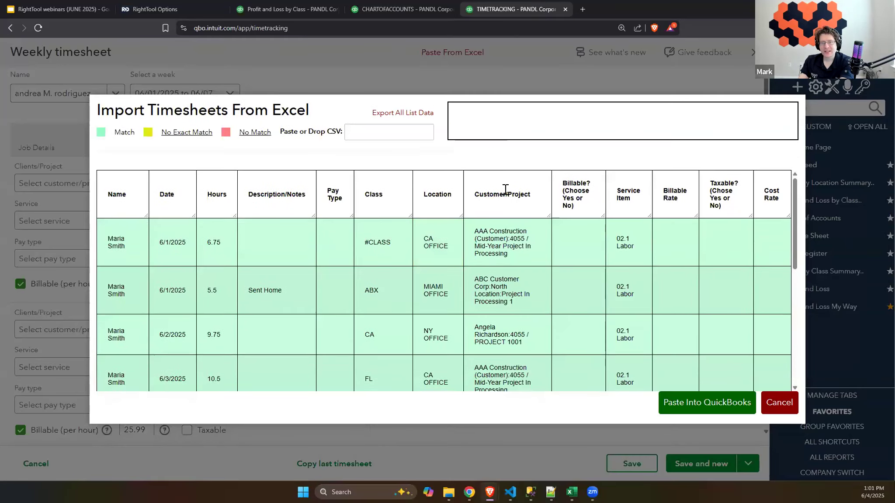
click(686, 406)
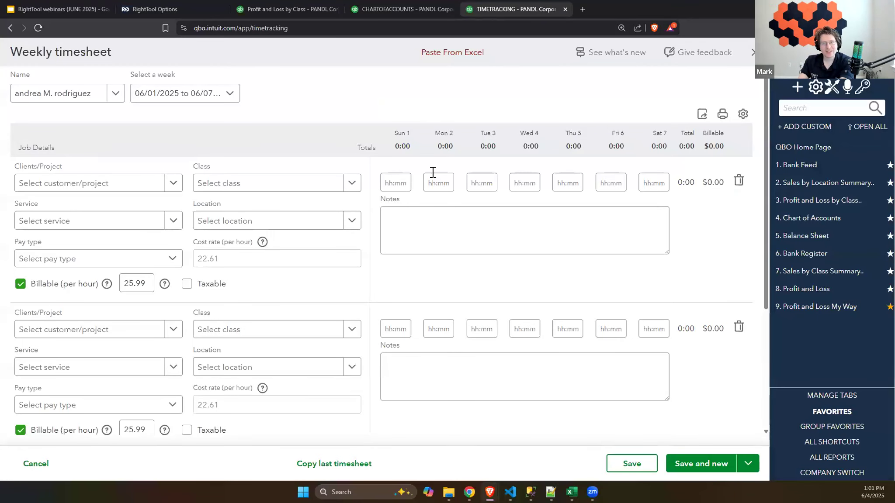
Step: Reopen the timesheet import window, and examine the imported entries in the Time Activities by Employee Detail report for 06/01/2025 to 06/06/2025
click(453, 60)
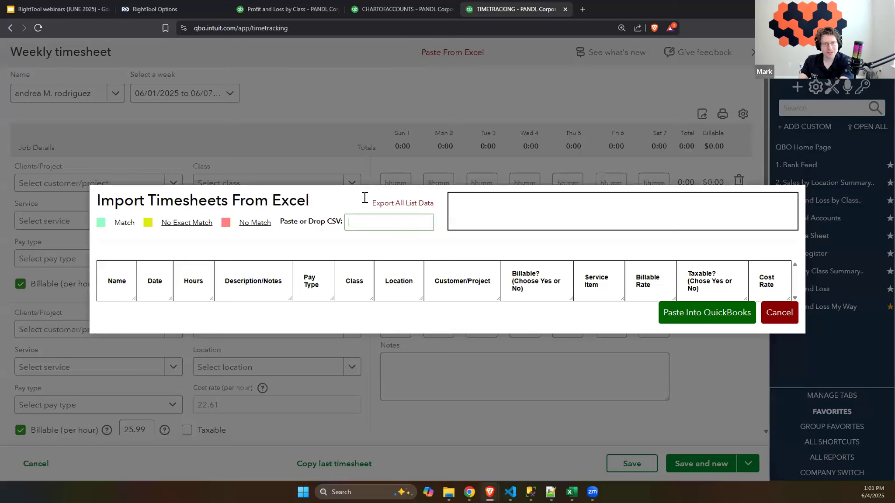
click(403, 203)
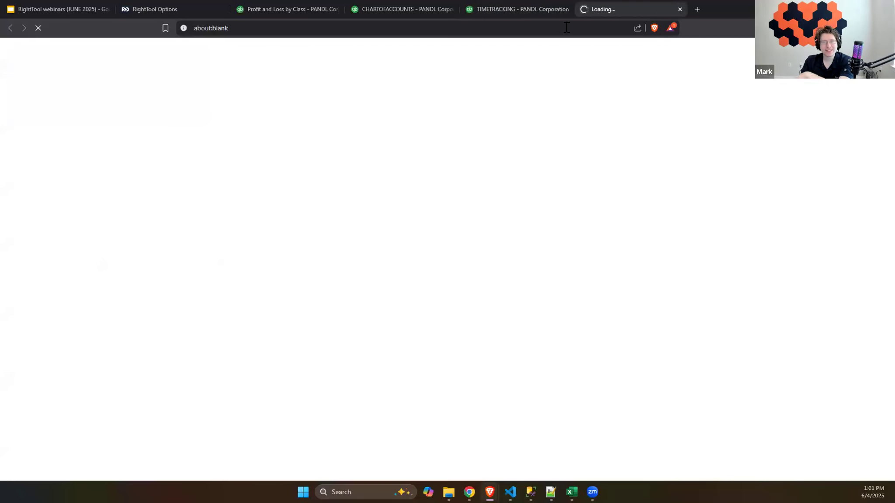
click(532, 5)
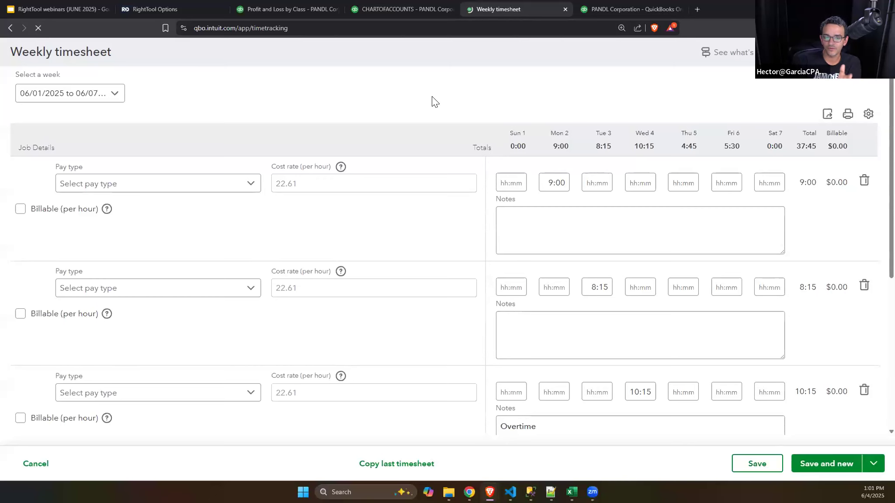
click(611, 11)
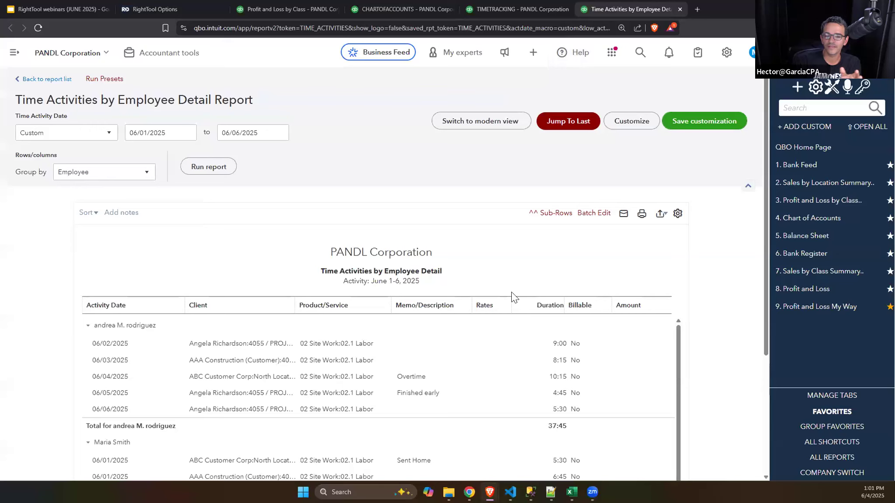
scroll(450, 214, down, 1)
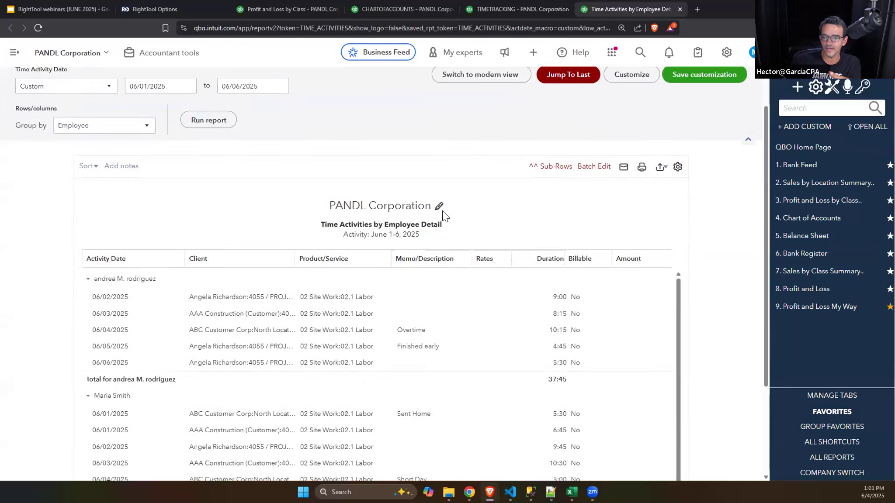
scroll(443, 214, down, 2)
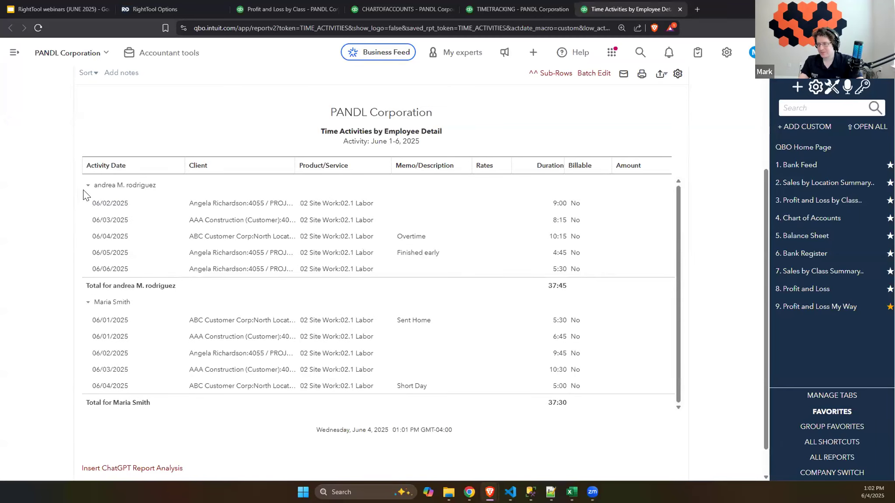
Step: Compare the report entries with the employee's weekly timesheet lines, checking hours, classes, locations, notes and the employee list
click(504, 11)
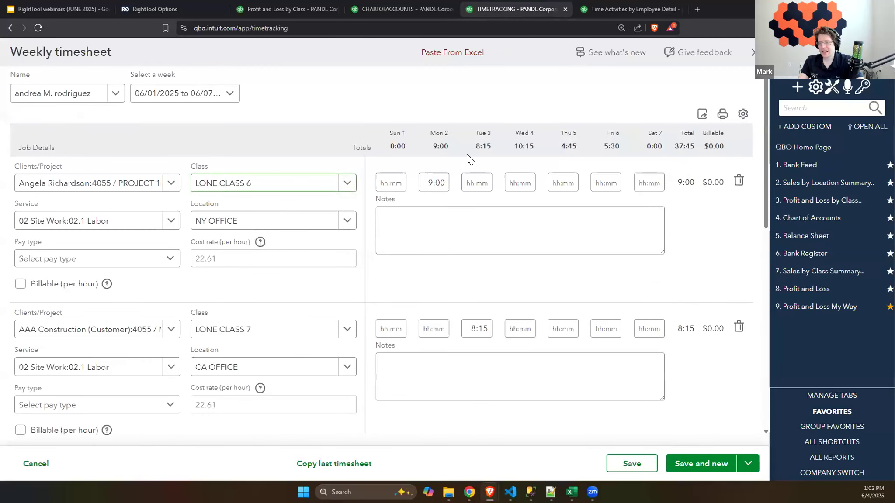
click(580, 9)
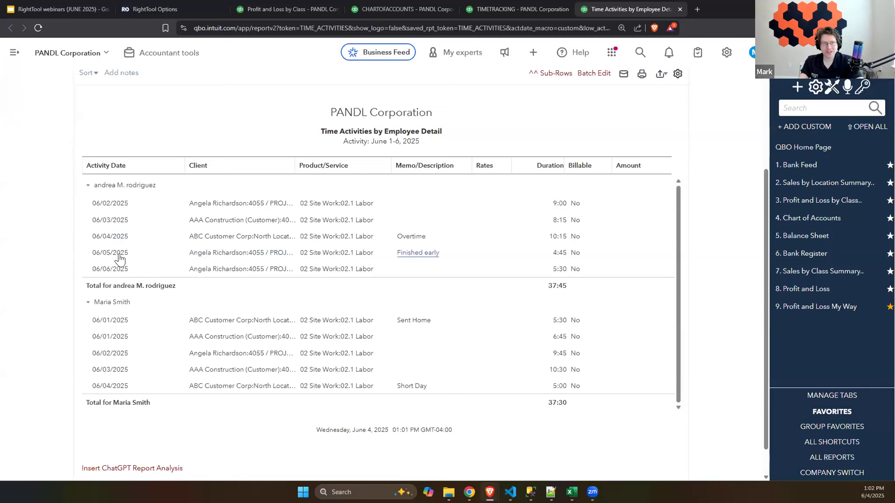
click(517, 9)
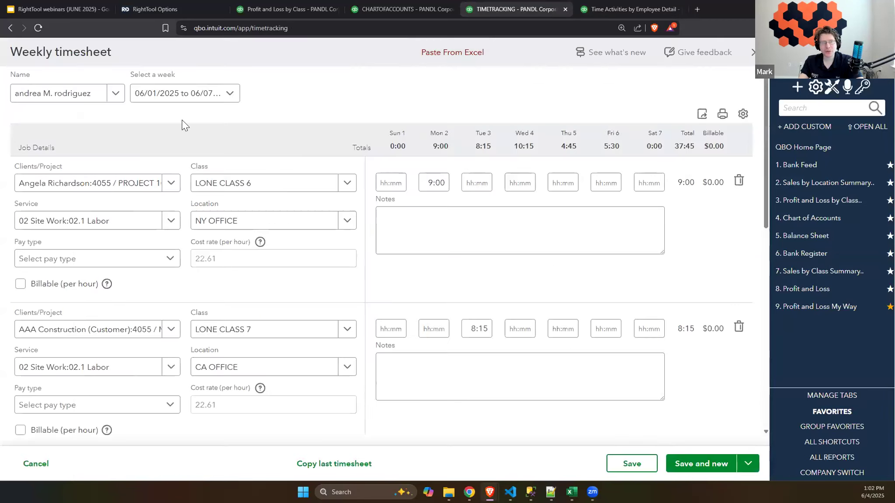
scroll(208, 282, down, 8)
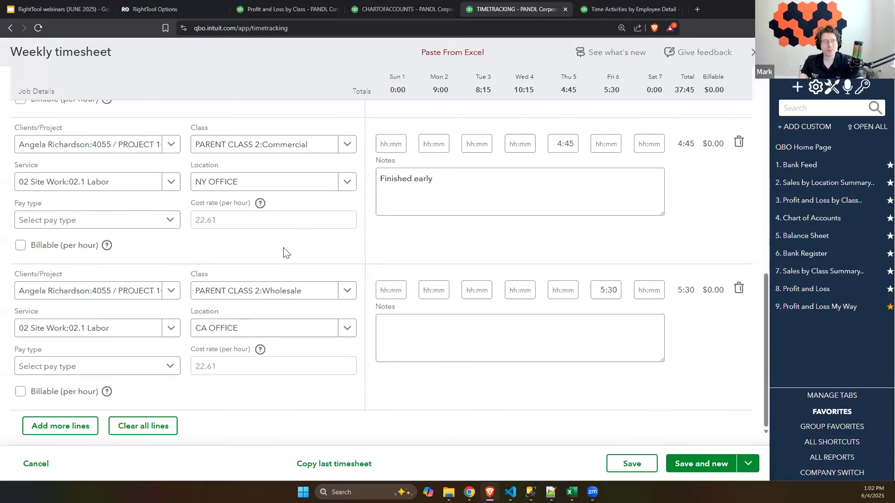
scroll(257, 236, up, 8)
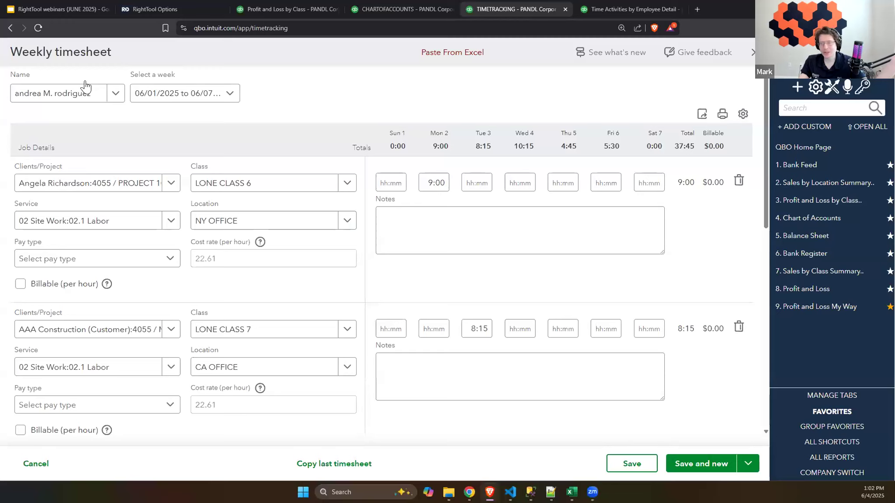
click(99, 101)
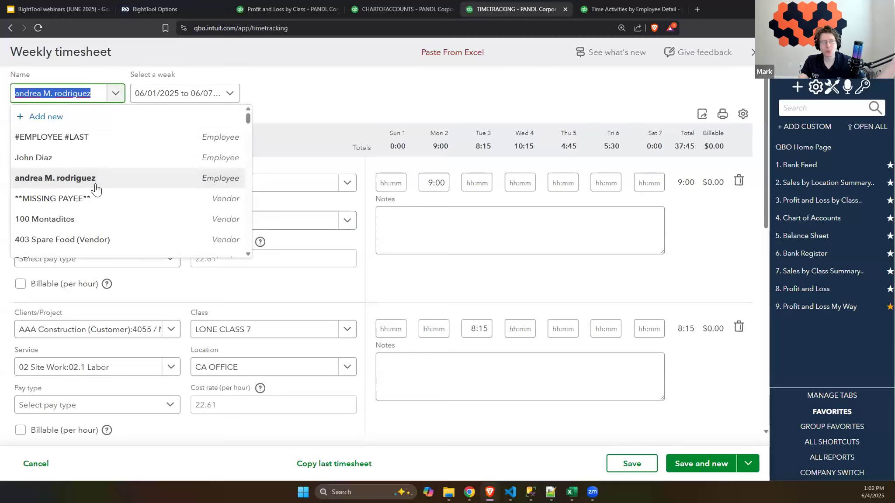
click(296, 104)
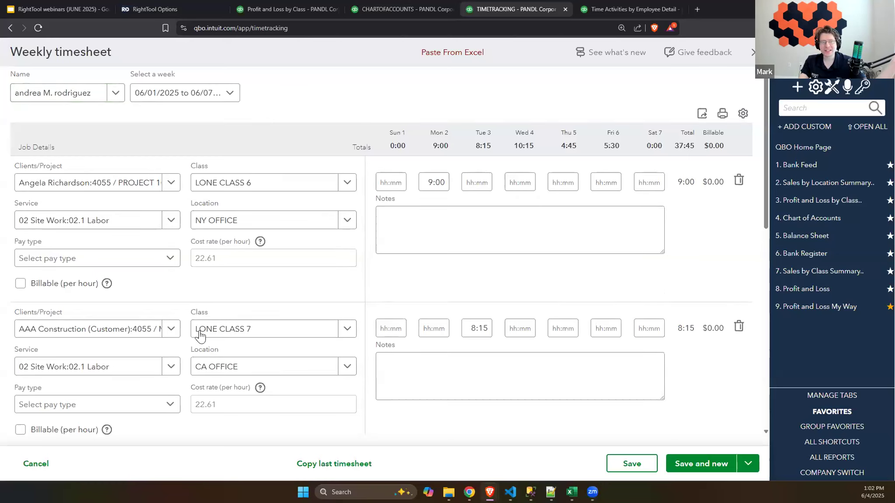
scroll(199, 335, down, 3)
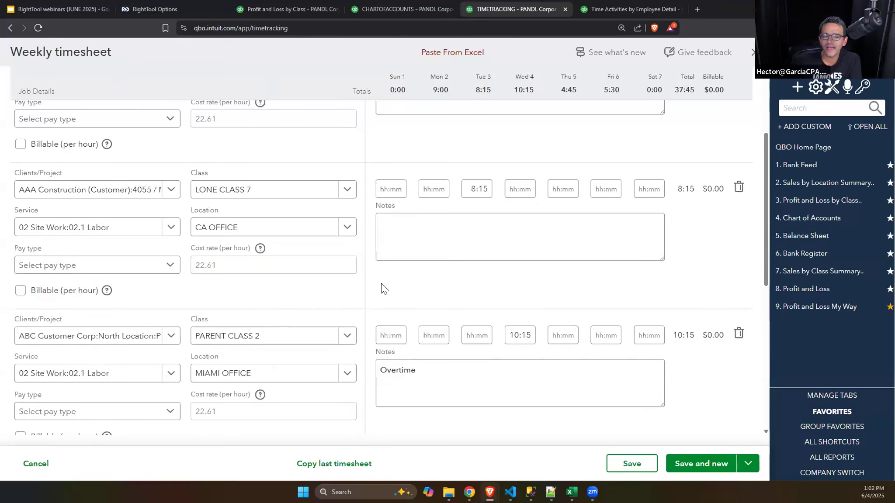
scroll(532, 136, up, 4)
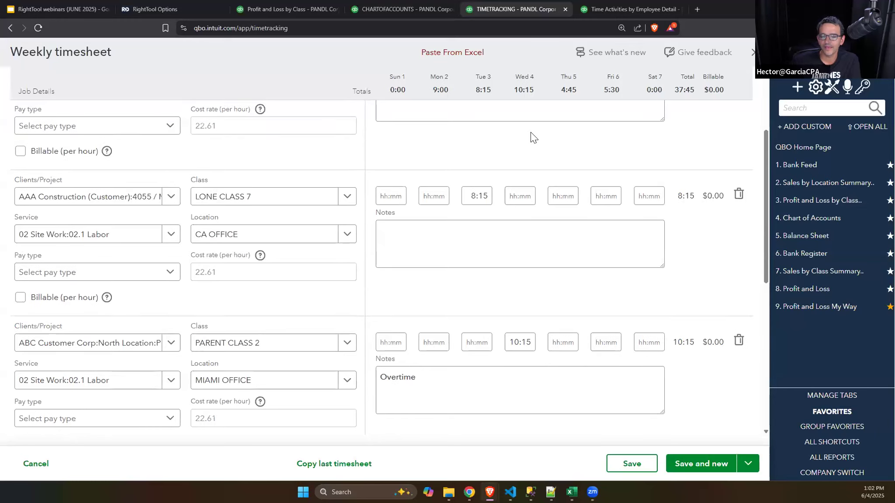
click(629, 9)
click(526, 8)
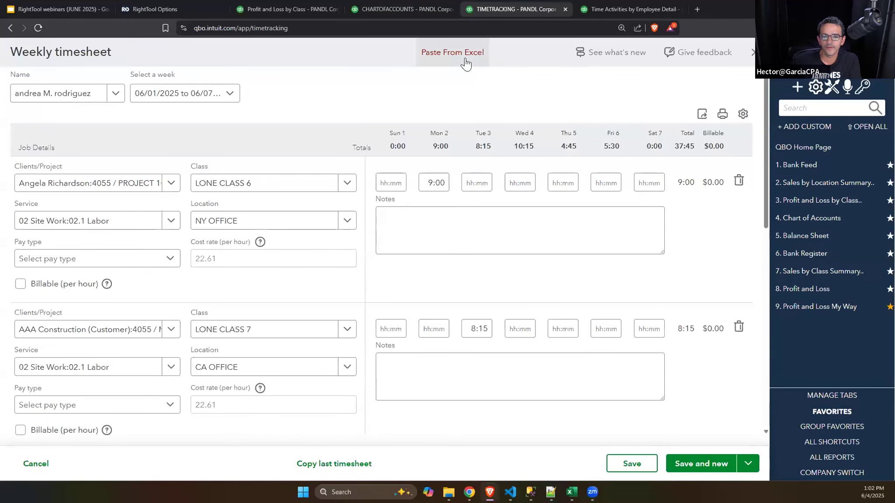
Step: Paste the copied timesheet rows again into the Import Timesheets From Excel window and review them for both employees
click(465, 58)
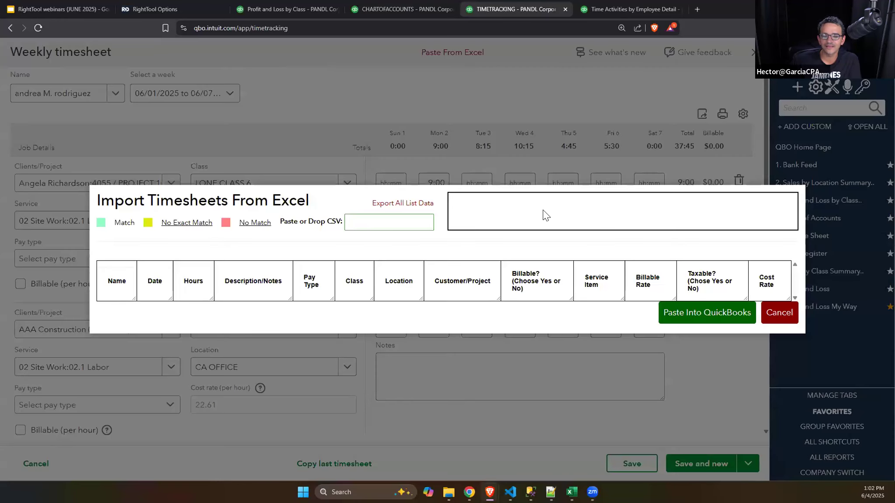
click(409, 224)
key(ctrl+v)
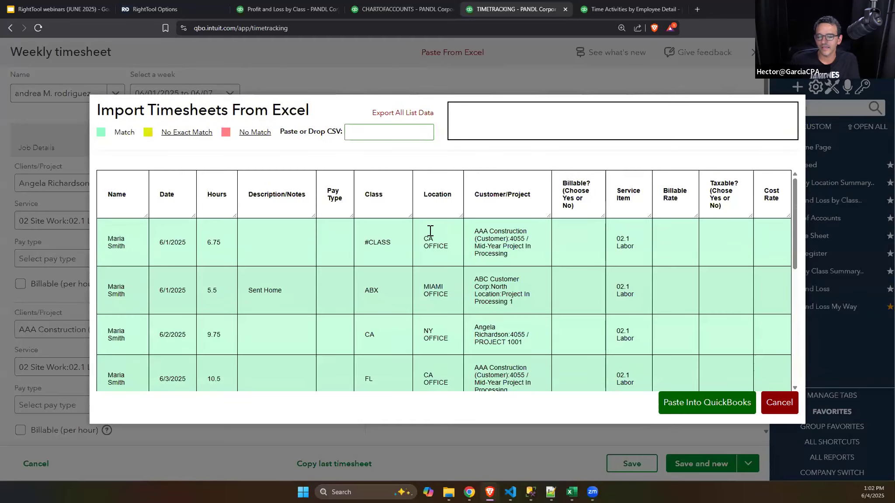
scroll(503, 258, down, 6)
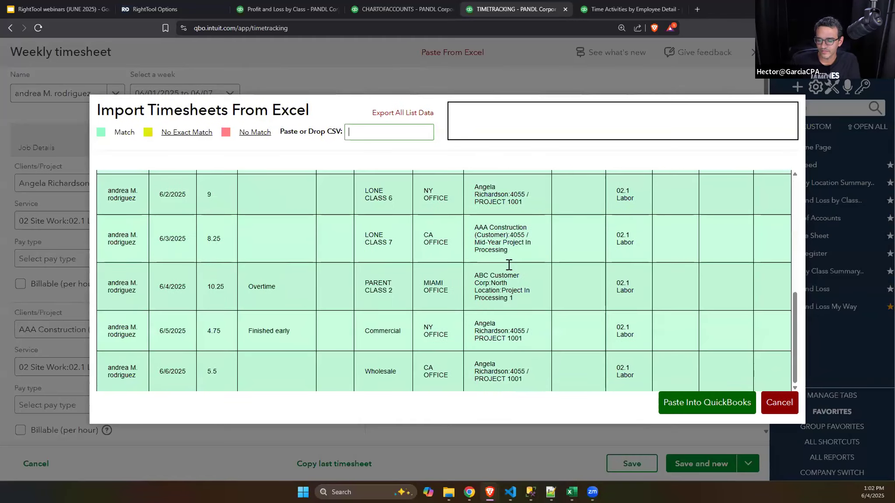
scroll(509, 265, up, 6)
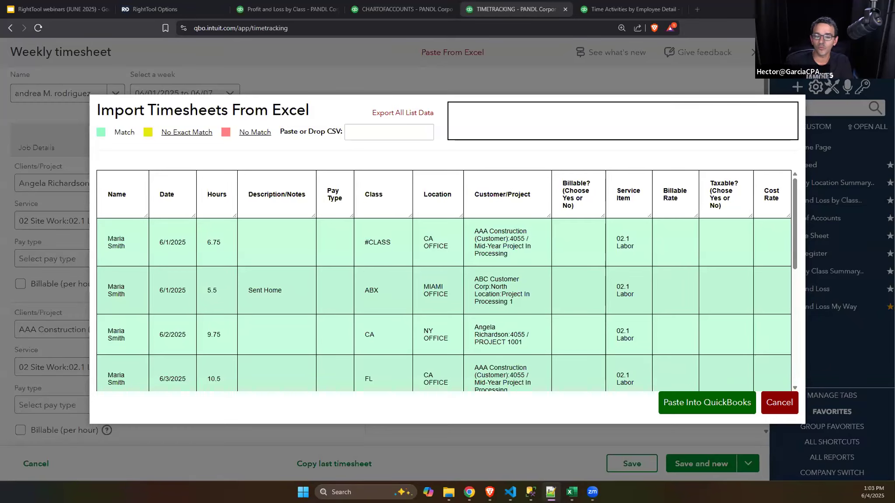
Step: Export all list data, save it as the CSV file File_Detailed_Data, and open it in Excel as a smaller window over the browser
key(alt+Tab)
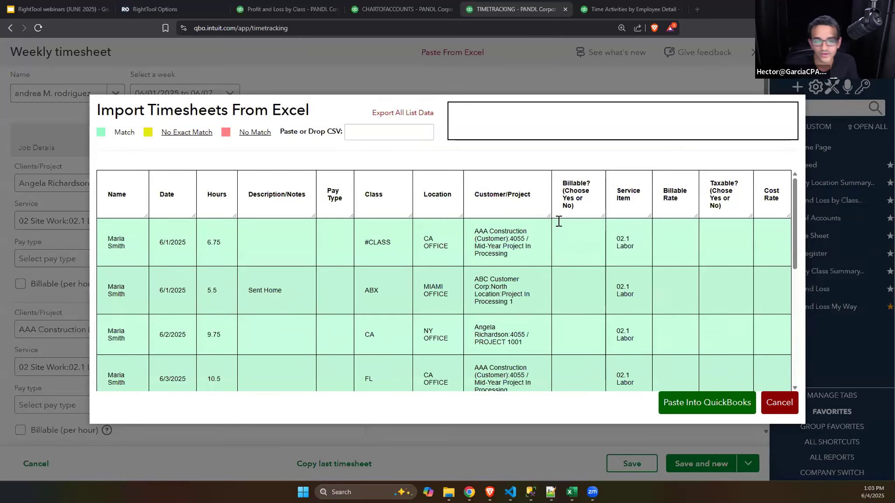
click(403, 114)
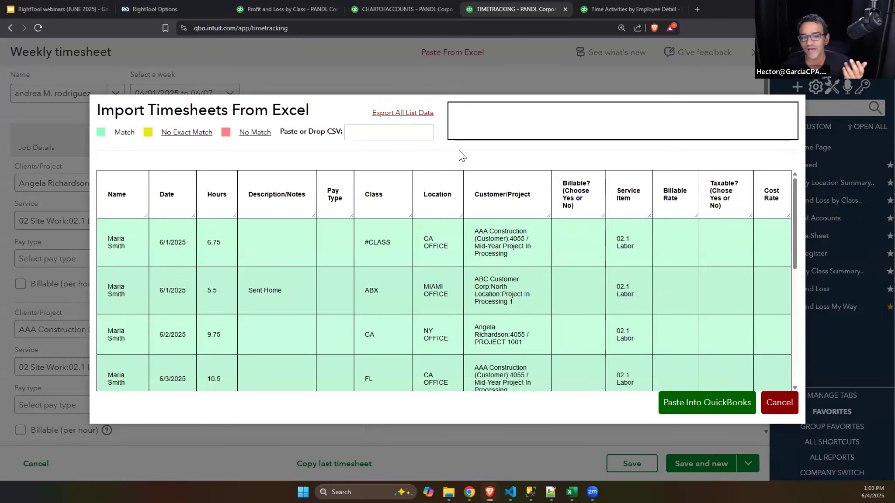
click(359, 226)
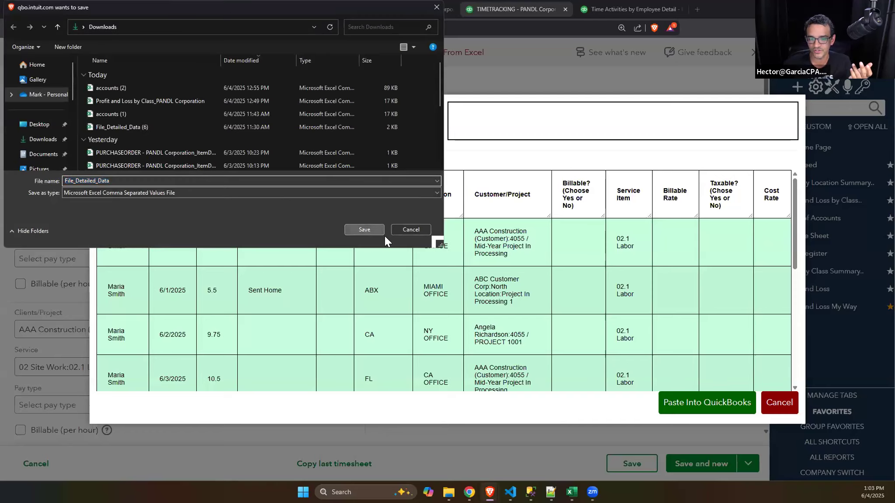
click(734, 55)
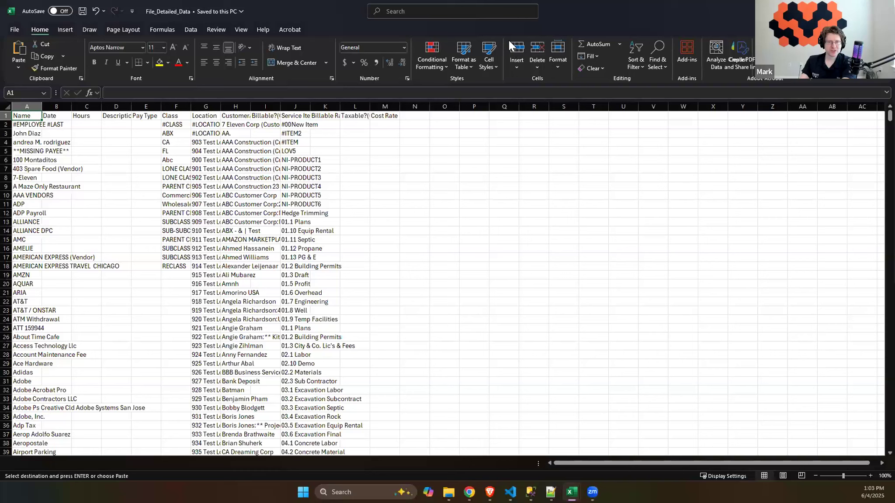
double_click(578, 20)
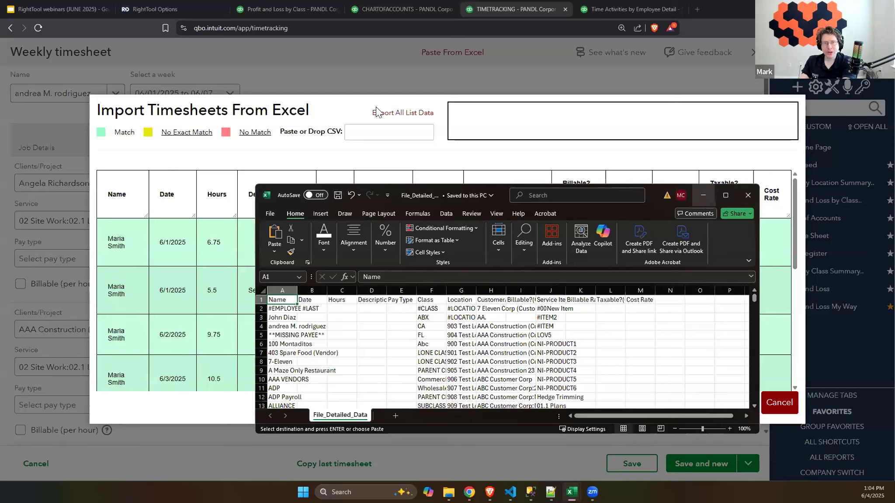
Step: Examine the template's header row and the exported class, location, customer and service item values, and close the workbook
drag(284, 300, 637, 306)
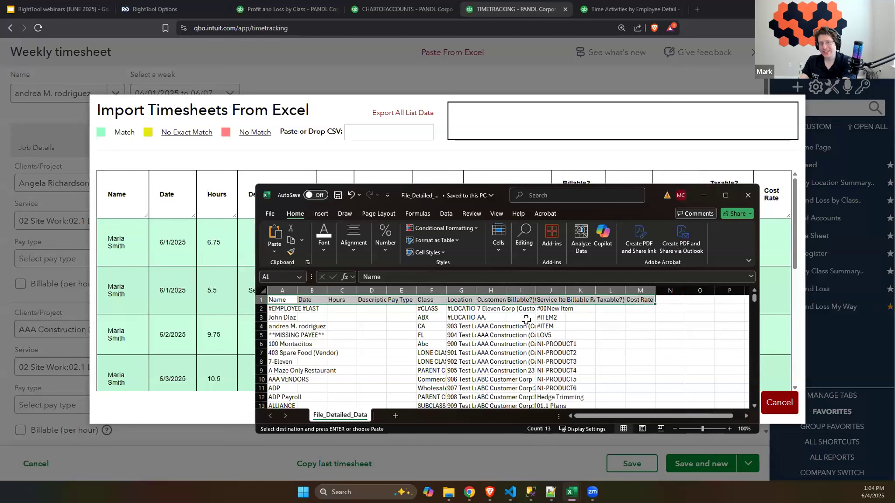
click(542, 308)
drag(542, 308, 435, 327)
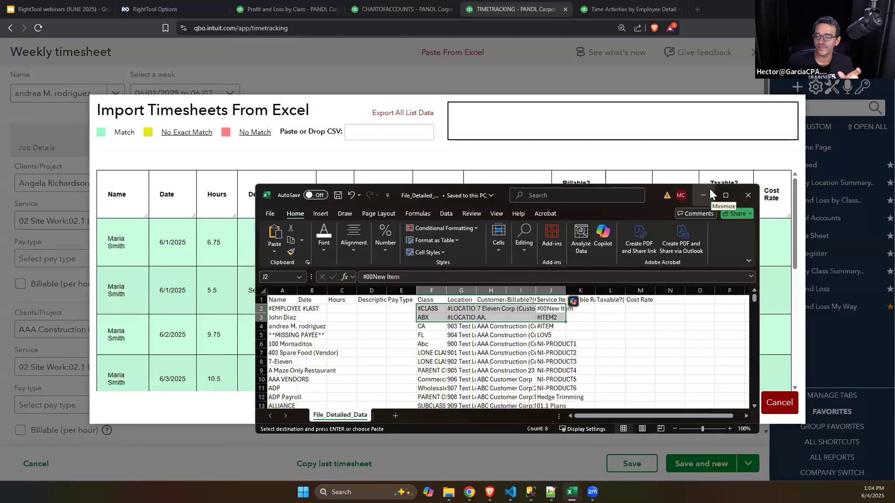
click(751, 197)
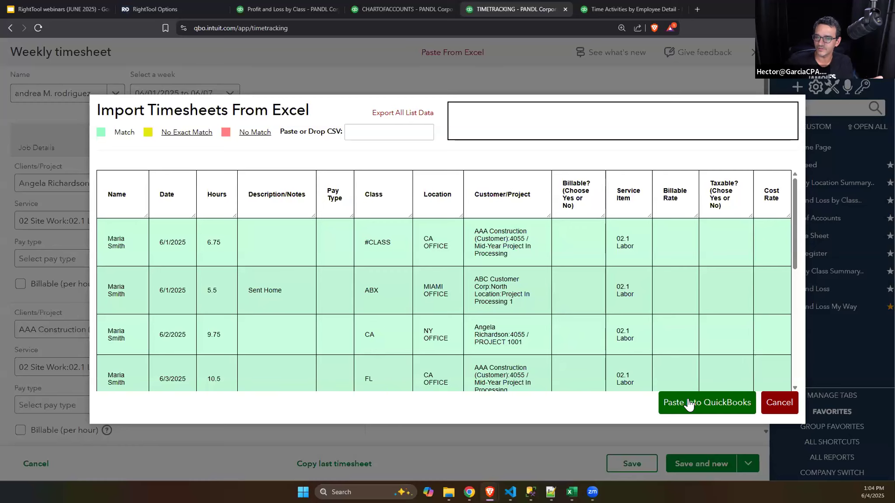
Step: Set the hours of the 6/3/2025 row with class LONE CLASS 7 to 21, and paste the timesheets into QuickBooks
double_click(204, 243)
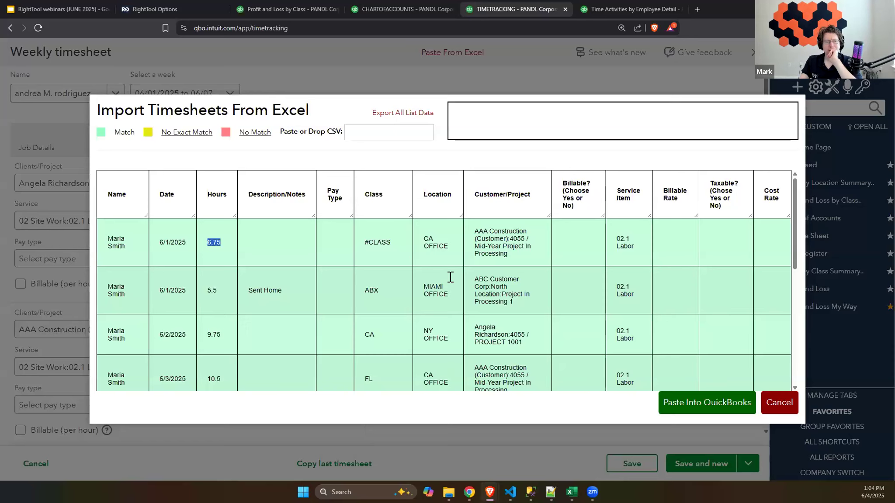
scroll(450, 278, down, 10)
double_click(217, 241)
text(8)
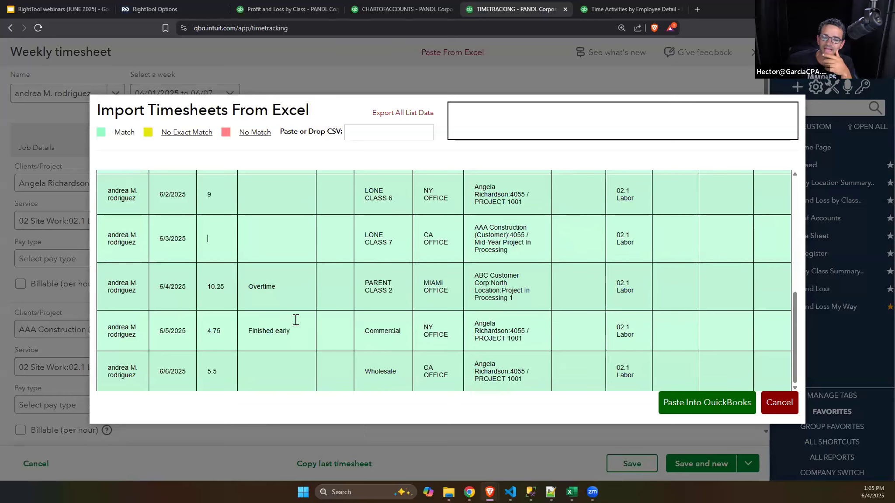
key(BackSpace)
text(21)
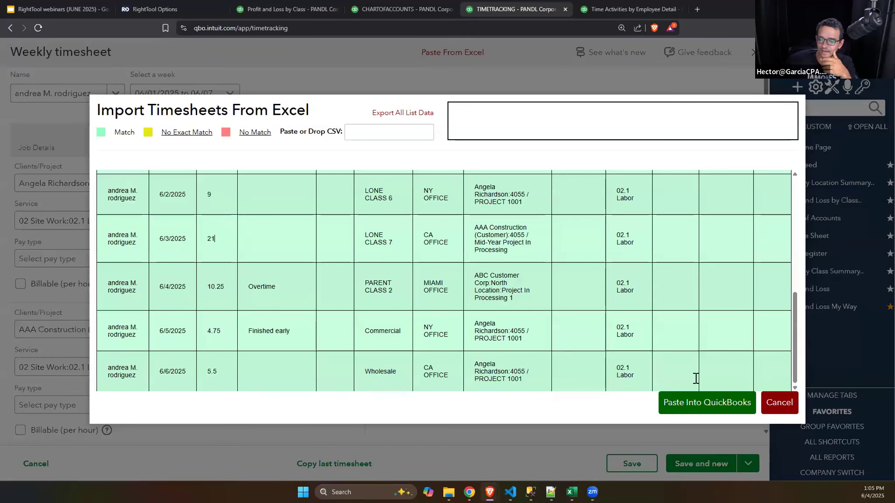
click(714, 409)
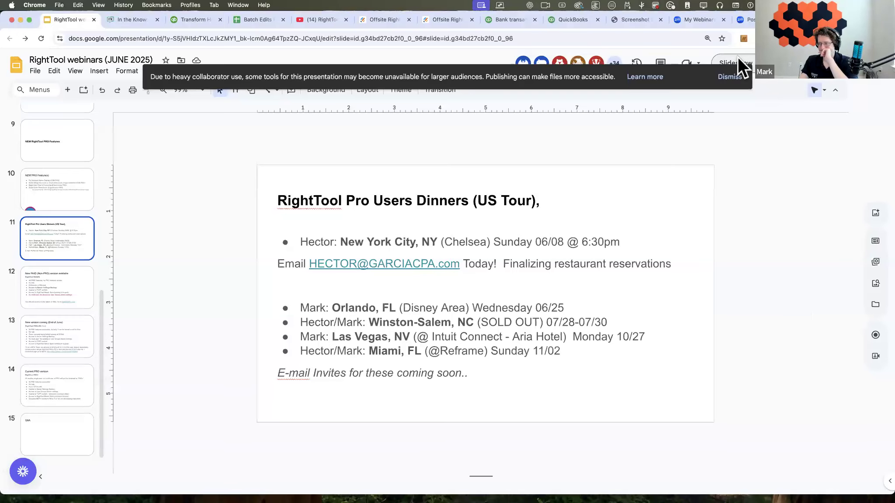
click(738, 58)
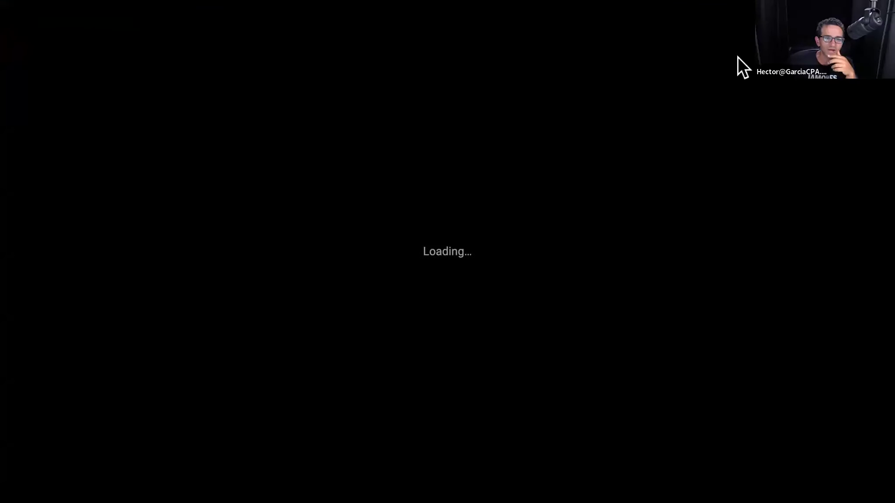